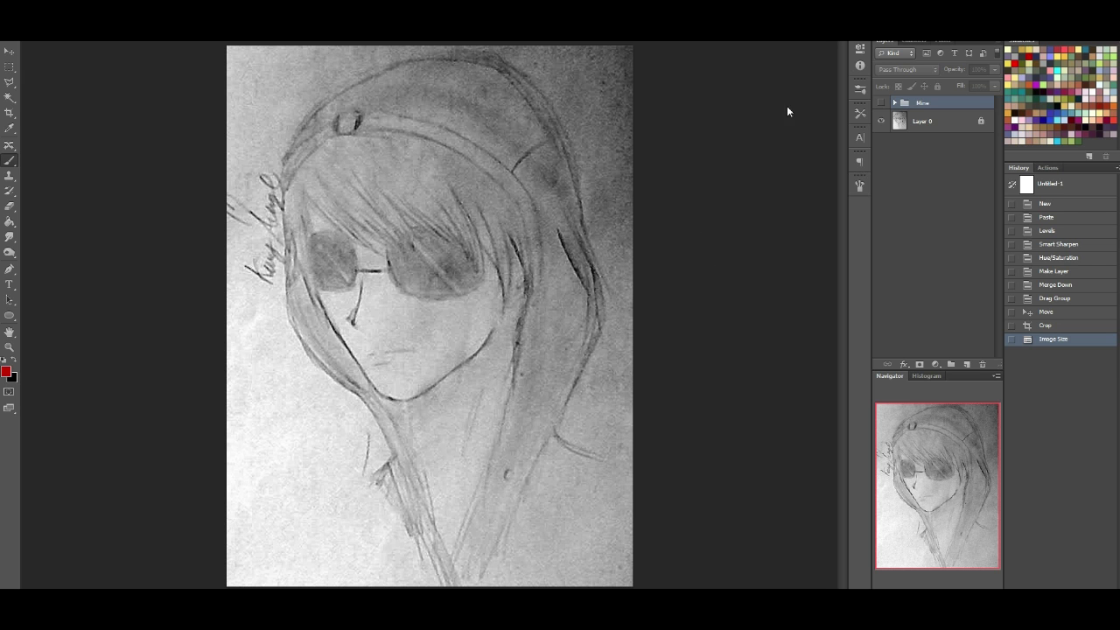
Step: Show and expand the Mine layer group, lock Layer 2, and make Layer 3 active in Multiply mode for sketching
left_click(882, 103)
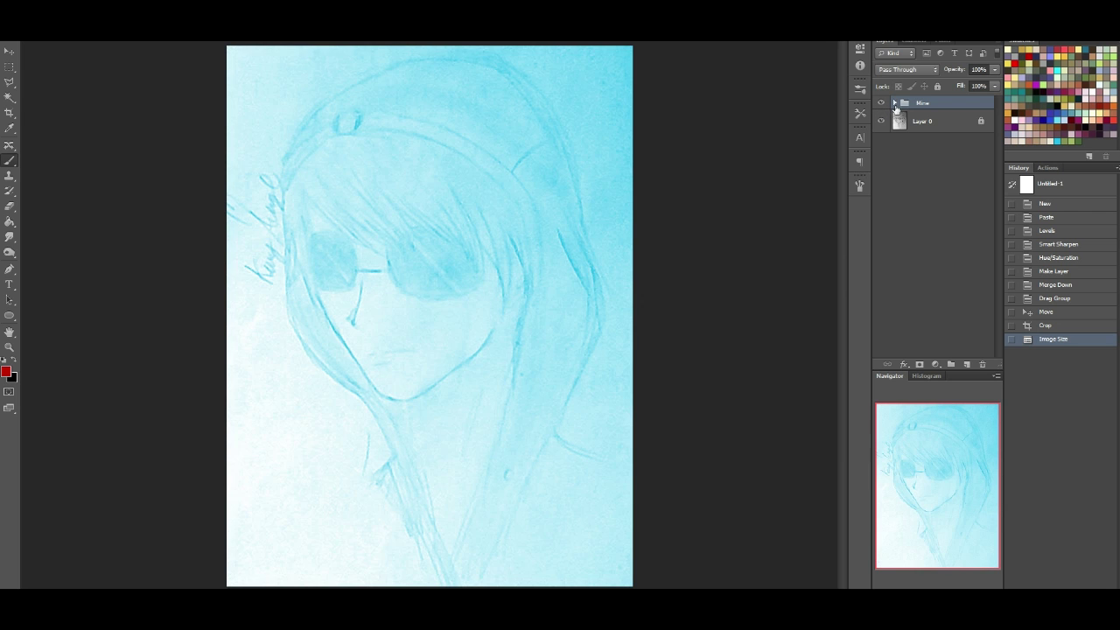
left_click(898, 104)
left_click(936, 120)
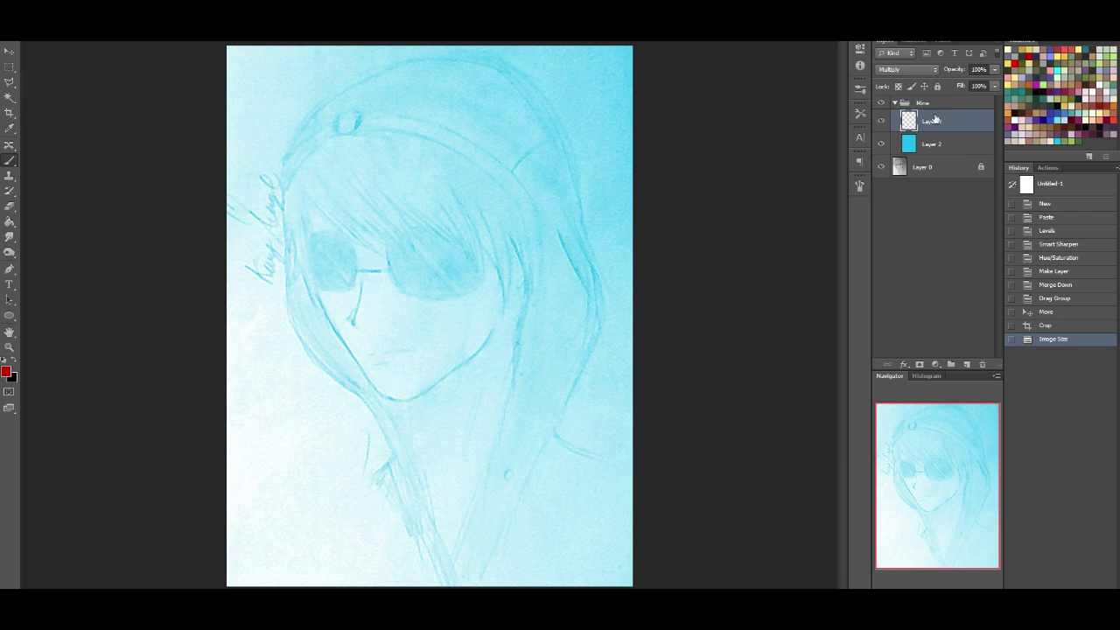
left_click(942, 145)
left_click(937, 85)
left_click(940, 121)
left_click(894, 68)
left_click(906, 74)
Step: Sketch the far side of the head in thin dark red strokes, from the crown past the forehead and cheek to the chin
left_click_drag(310, 182, 306, 147)
left_click_drag(307, 140, 316, 239)
left_click_drag(304, 157, 323, 277)
left_click_drag(309, 231, 319, 282)
left_click_drag(305, 185, 332, 311)
mouse_move(312, 249)
left_mouse_down()
mouse_move(345, 293)
mouse_move(330, 283)
mouse_move(332, 324)
left_mouse_up()
left_click_drag(323, 307, 347, 354)
left_click_drag(317, 293, 380, 389)
left_click_drag(326, 327, 377, 385)
left_click_drag(344, 350, 382, 395)
mouse_move(321, 130)
left_mouse_down()
mouse_move(379, 81)
mouse_move(417, 75)
left_mouse_up()
left_click_drag(339, 109, 431, 59)
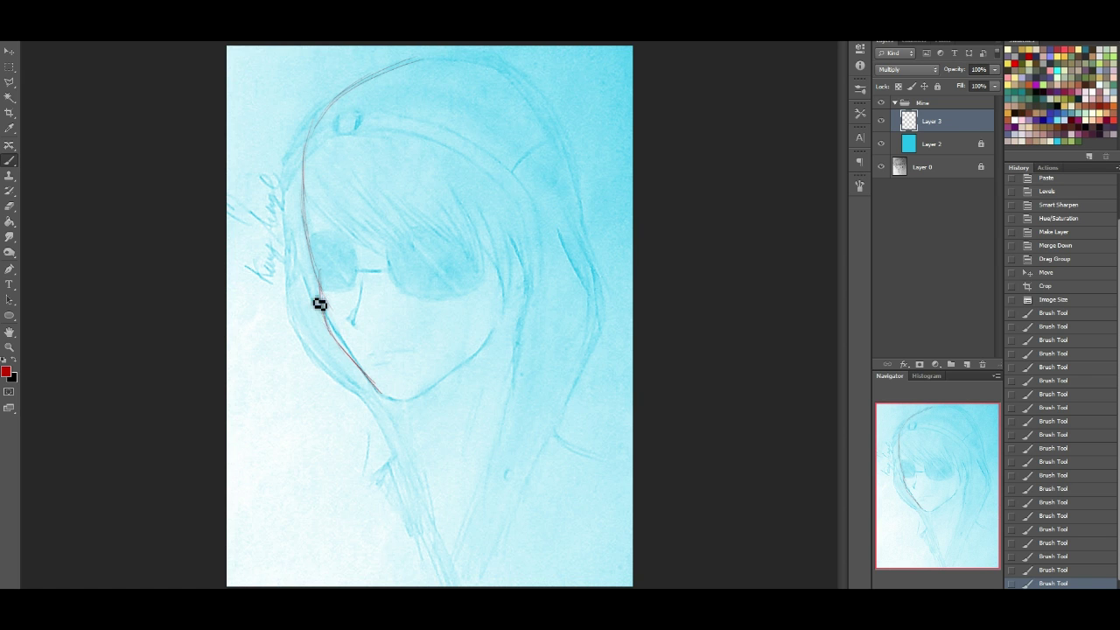
Step: Darken the far jawline, draw the chin and near jaw, and add the forehead centre line with a short eye-level cross mark
mouse_move(325, 300)
left_mouse_down()
mouse_move(335, 330)
mouse_move(327, 324)
mouse_move(375, 385)
left_mouse_up()
mouse_move(330, 330)
left_mouse_down()
mouse_move(387, 393)
mouse_move(364, 371)
left_mouse_up()
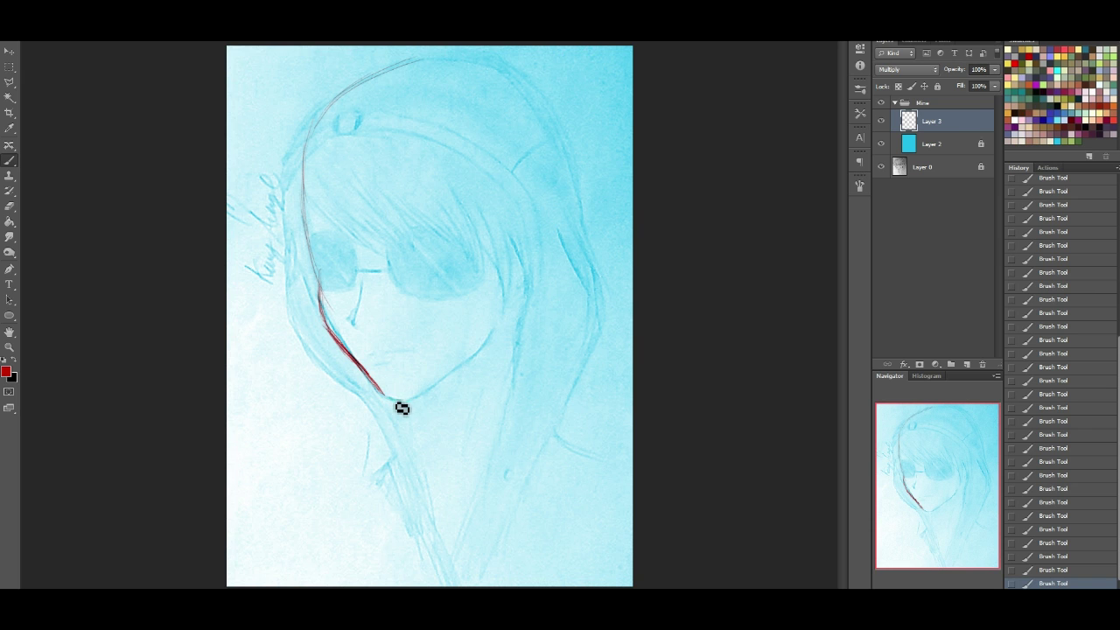
left_click_drag(426, 405, 510, 318)
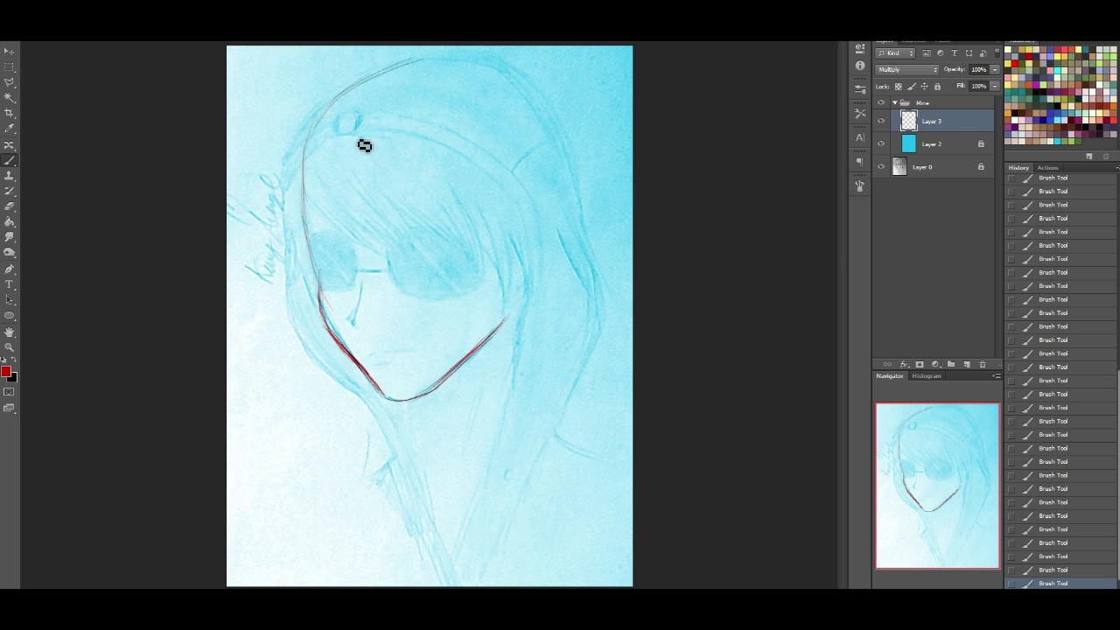
left_click_drag(360, 144, 368, 261)
left_click_drag(381, 260, 352, 261)
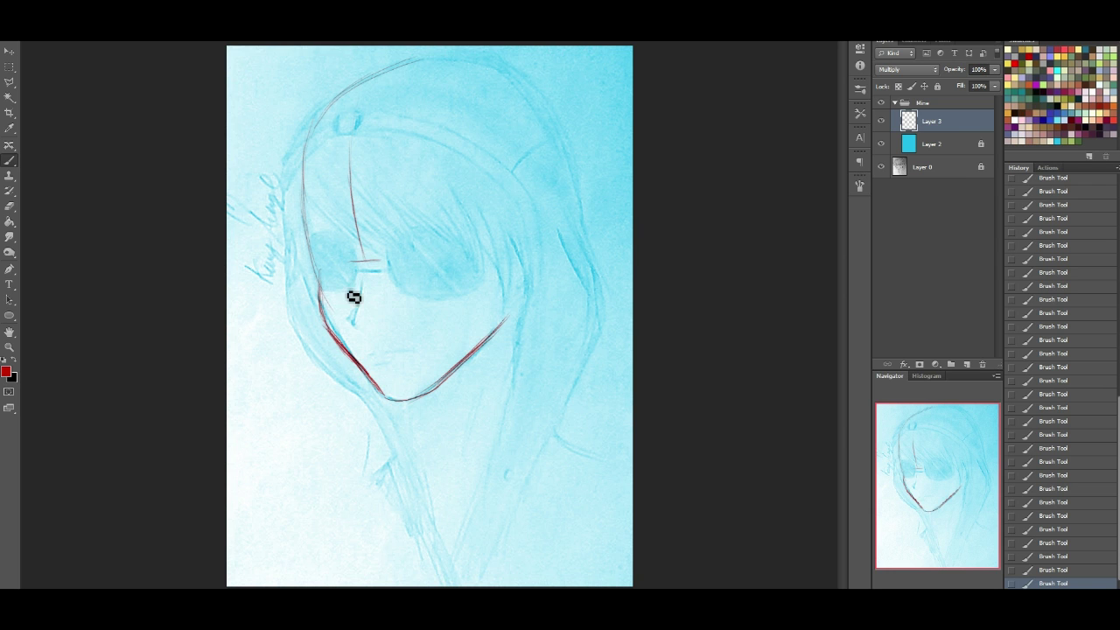
left_click_drag(322, 290, 351, 288)
left_click_drag(329, 291, 461, 284)
key("ctrl+z")
left_click_drag(339, 292, 471, 298)
left_click(1042, 570)
left_click(1058, 556)
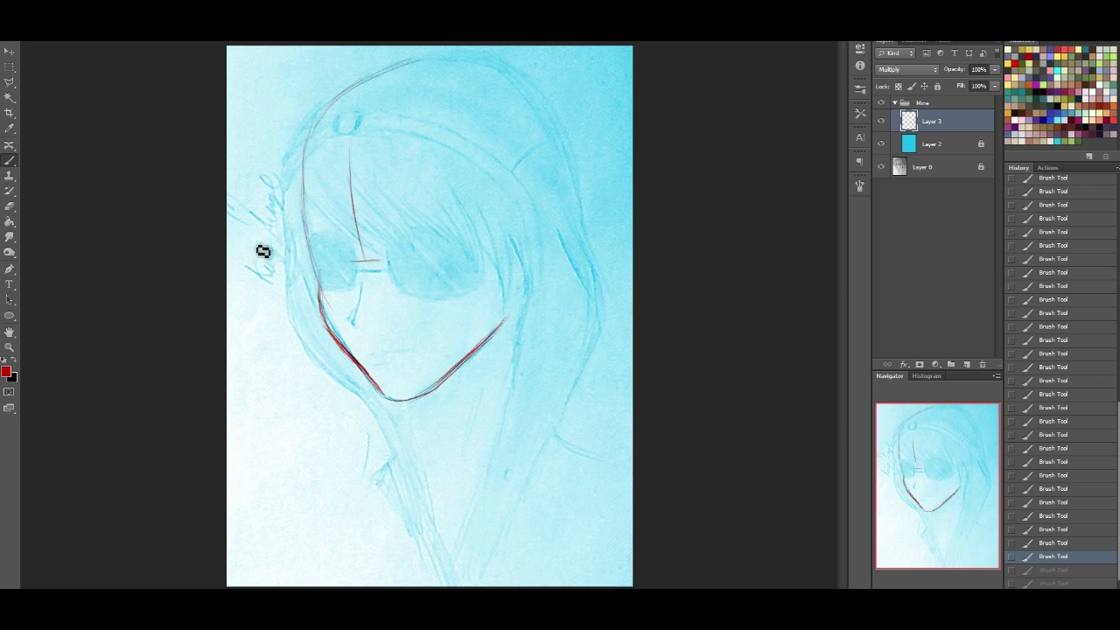
Step: Reinforce the eye-level mark, then outline the crown, the back of the skull and the side plane of the head
left_click_drag(376, 269, 394, 271)
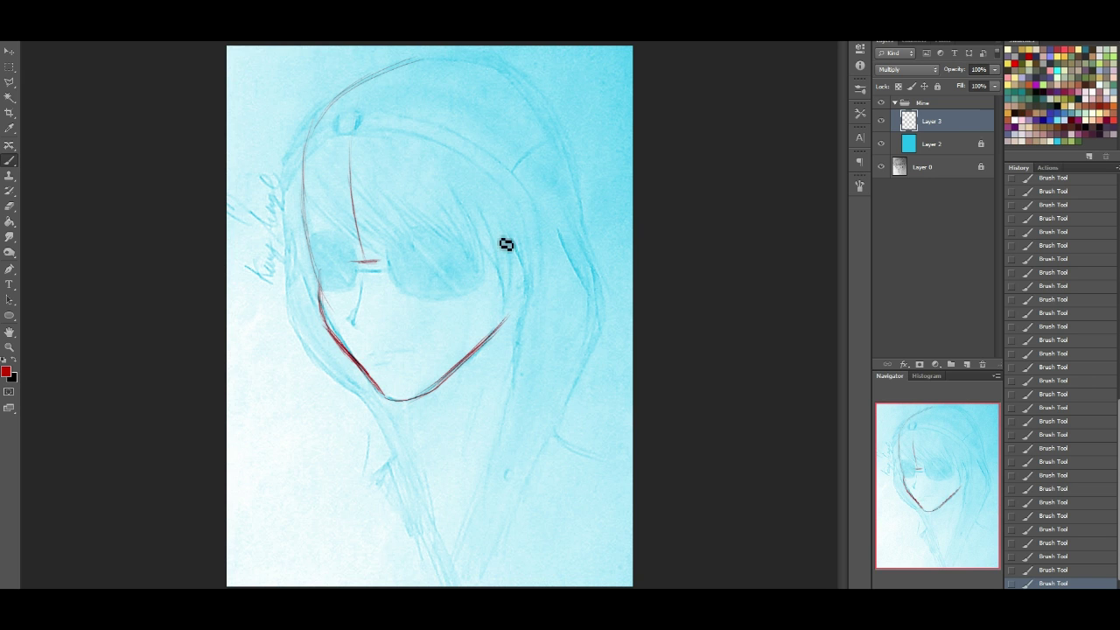
left_click_drag(504, 317, 499, 234)
mouse_move(387, 66)
left_mouse_down()
mouse_move(506, 77)
mouse_move(449, 70)
mouse_move(548, 124)
left_mouse_up()
left_click_drag(514, 80, 571, 166)
left_click_drag(565, 233, 527, 305)
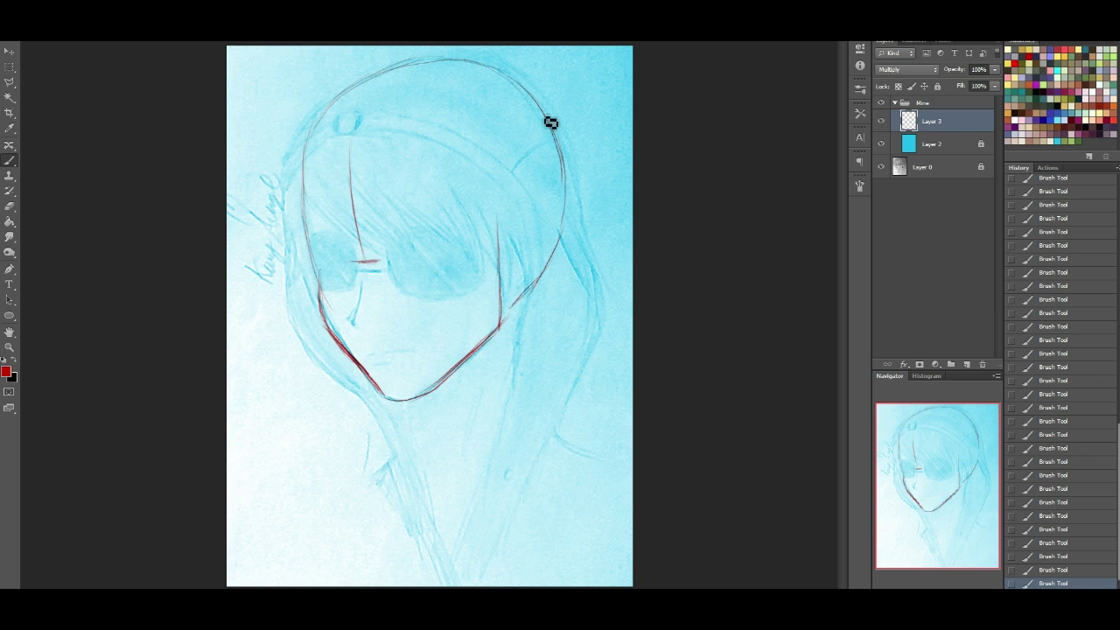
left_click_drag(527, 107, 504, 246)
left_click_drag(539, 106, 564, 234)
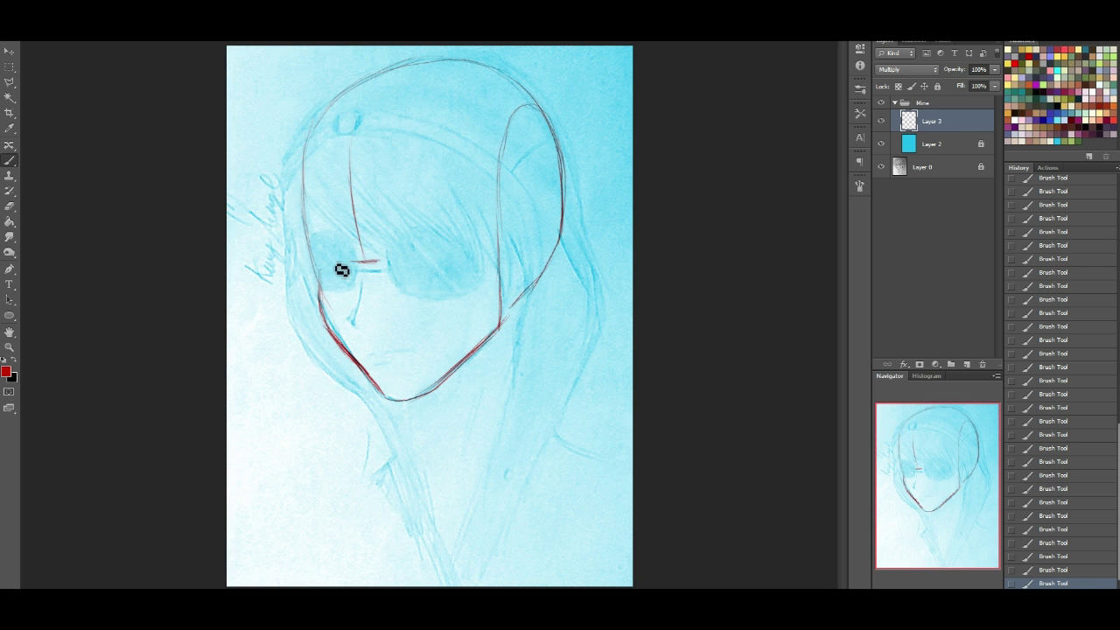
Step: Extend the eye guideline across both sunglass lenses and draw the face's centre line from the nose bridge down to the chin
mouse_move(374, 269)
left_mouse_down()
mouse_move(444, 264)
mouse_move(407, 254)
mouse_move(339, 269)
left_mouse_up()
left_click_drag(366, 263, 425, 401)
key("ctrl+z")
left_click_drag(372, 273, 417, 431)
key("ctrl+z")
left_click_drag(368, 275, 364, 333)
mouse_move(365, 305)
left_mouse_down()
mouse_move(381, 362)
mouse_move(364, 332)
mouse_move(391, 381)
left_mouse_up()
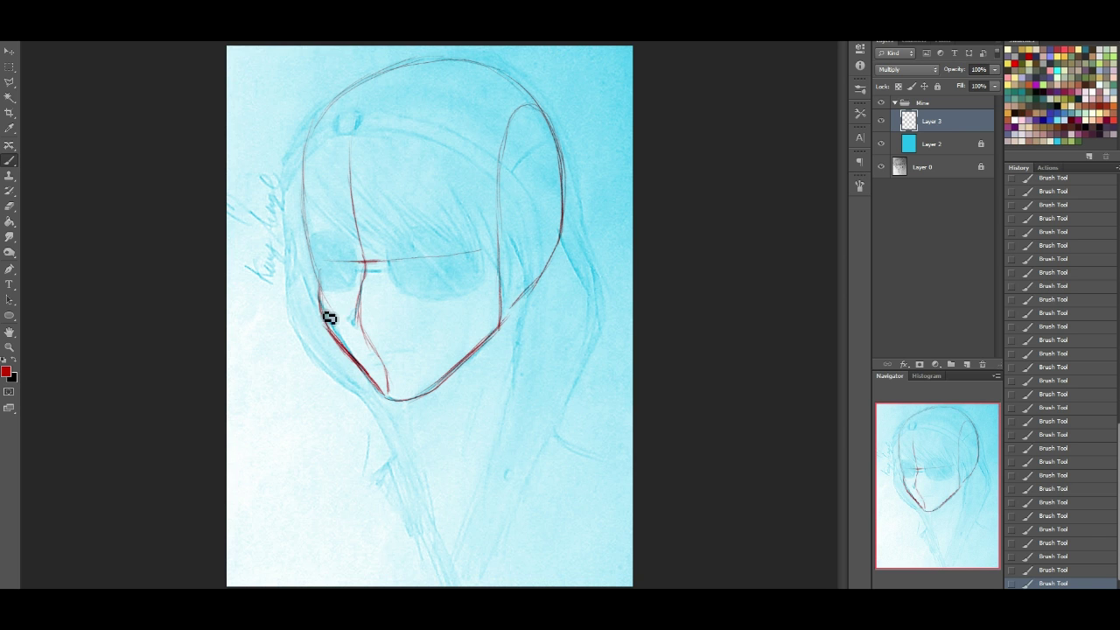
Step: Sketch a small side-view head with jaw and side plane in the empty area below the main face
left_click_drag(314, 386, 293, 479)
key("ctrl+z")
mouse_move(313, 386)
left_mouse_down()
mouse_move(289, 506)
mouse_move(297, 491)
mouse_move(315, 550)
mouse_move(370, 509)
mouse_move(324, 549)
mouse_move(341, 515)
mouse_move(296, 502)
mouse_move(312, 545)
mouse_move(369, 468)
left_mouse_up()
key("ctrl+z")
left_click_drag(399, 399, 369, 512)
key("ctrl+z")
mouse_move(414, 408)
left_mouse_down()
mouse_move(368, 495)
mouse_move(421, 448)
mouse_move(364, 469)
mouse_move(372, 460)
mouse_move(372, 495)
left_mouse_up()
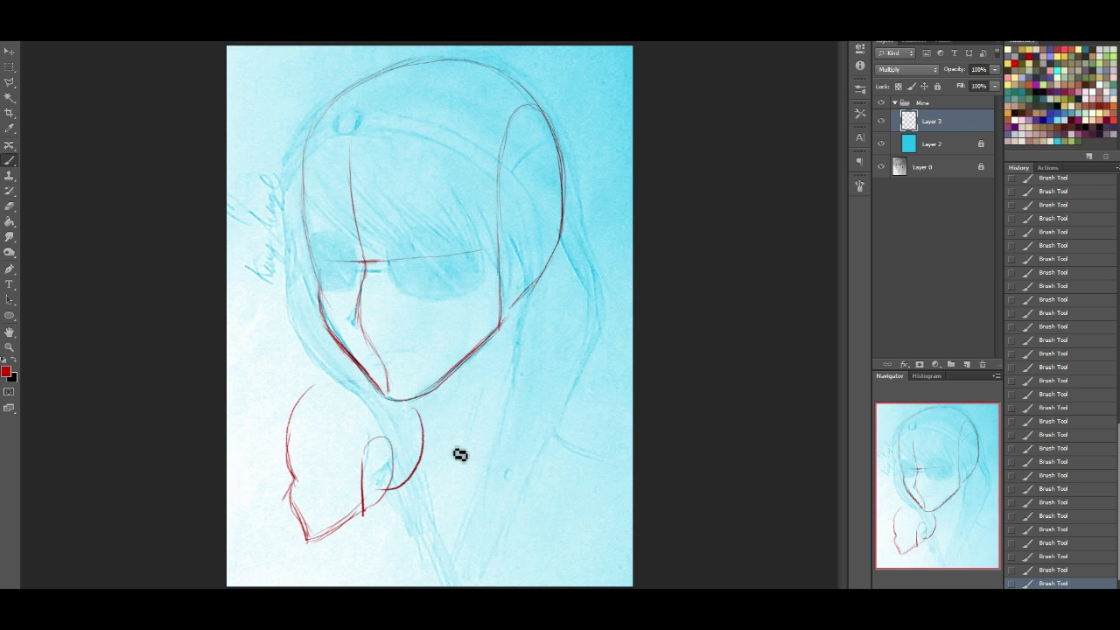
Step: Step back through the history to remove the small side-view head sketch while keeping the main face construction
left_click(1070, 542)
left_click(1087, 516)
left_click(1090, 502)
left_click(1080, 461)
left_click(1081, 435)
left_click(1073, 354)
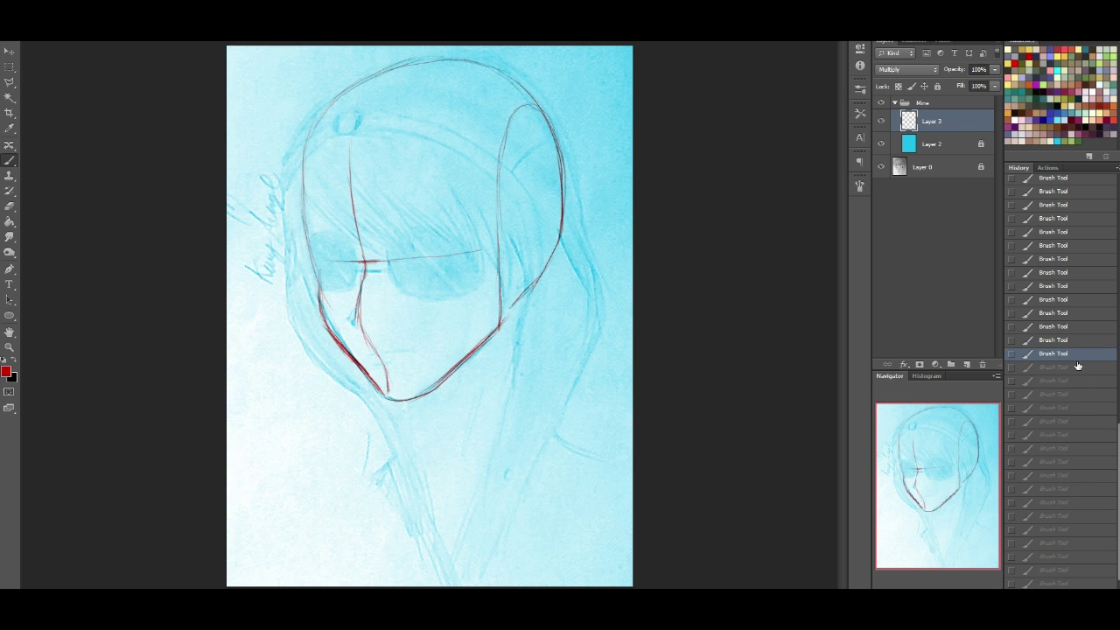
left_click(1053, 365)
left_click(1069, 381)
left_click(1078, 365)
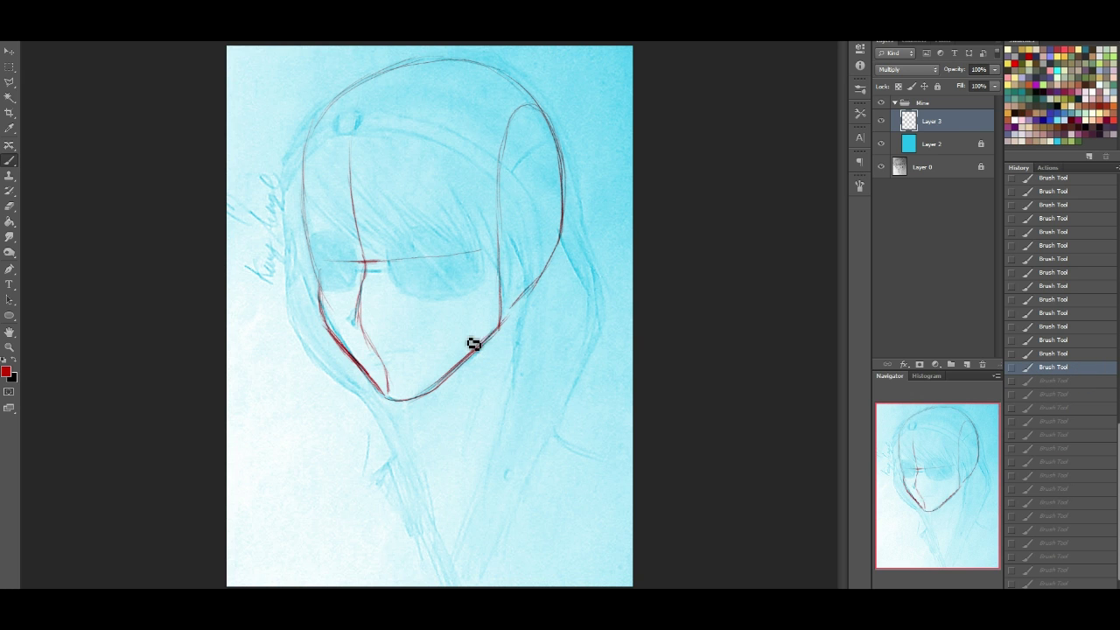
Step: Draw curved brow arcs above both sunglass lenses
left_click(482, 202)
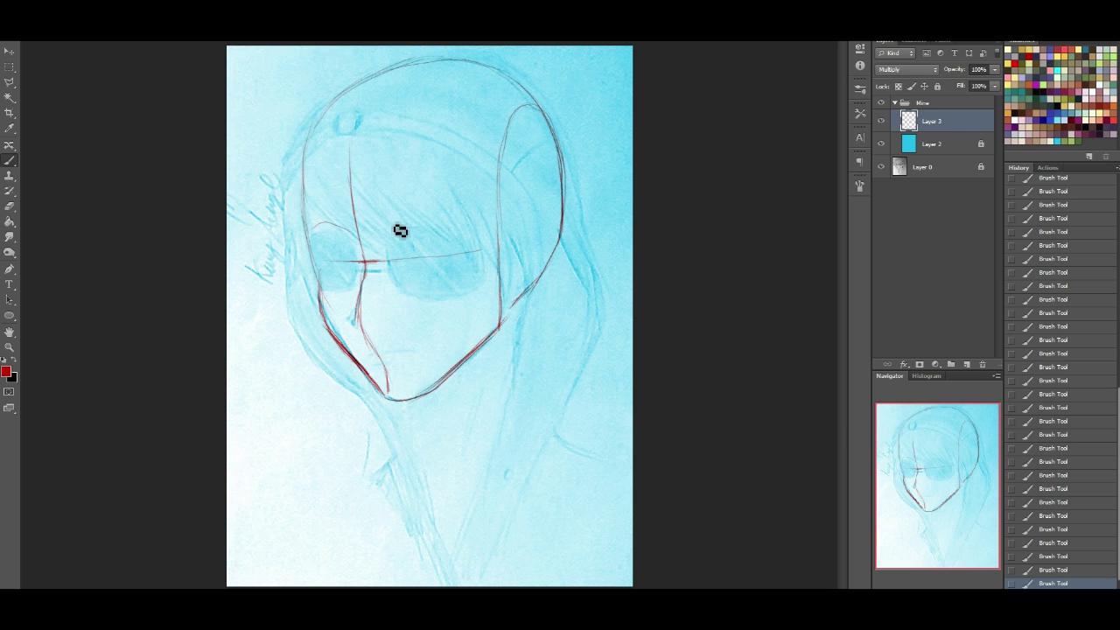
left_click_drag(398, 229, 459, 223)
mouse_move(393, 233)
left_mouse_down()
mouse_move(426, 222)
mouse_move(462, 222)
left_mouse_up()
left_click_drag(436, 217, 471, 226)
mouse_move(383, 234)
left_mouse_down()
mouse_move(433, 176)
mouse_move(466, 221)
left_mouse_up()
key("ctrl+z")
left_click_drag(390, 230, 457, 201)
key("ctrl+z")
Step: Draw guidelines from the brow and the nose base back to the side of the head, and outline the ear between them
left_click_drag(500, 217, 521, 219)
left_click_drag(372, 331, 359, 329)
mouse_move(359, 330)
left_mouse_down()
mouse_move(449, 326)
mouse_move(508, 291)
left_mouse_up()
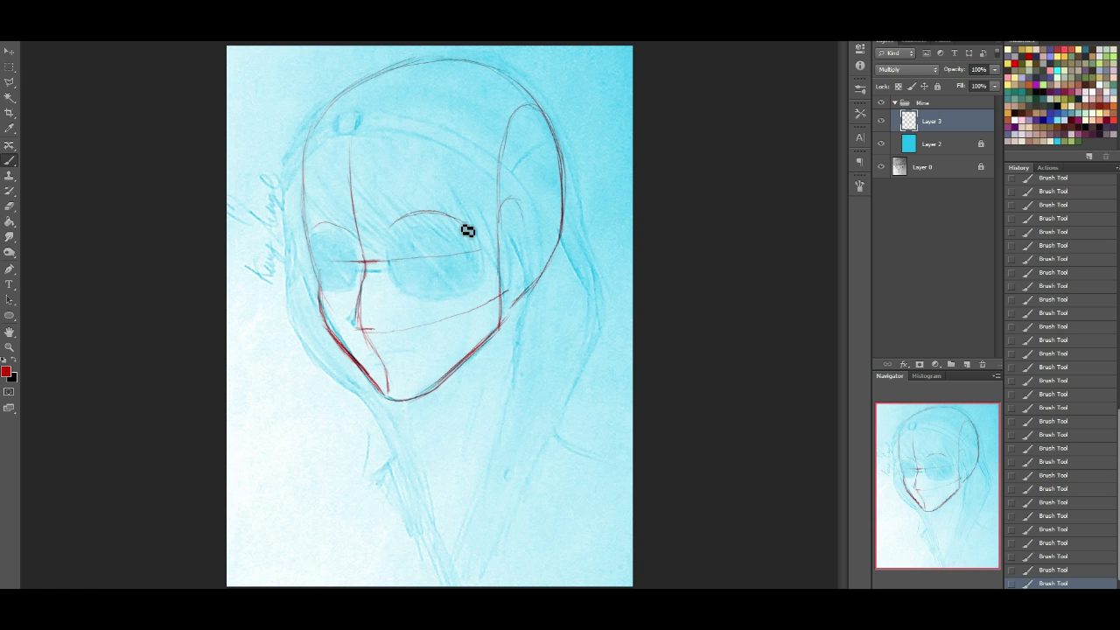
left_click_drag(421, 220, 515, 203)
left_click_drag(360, 330, 490, 330)
key("ctrl+z")
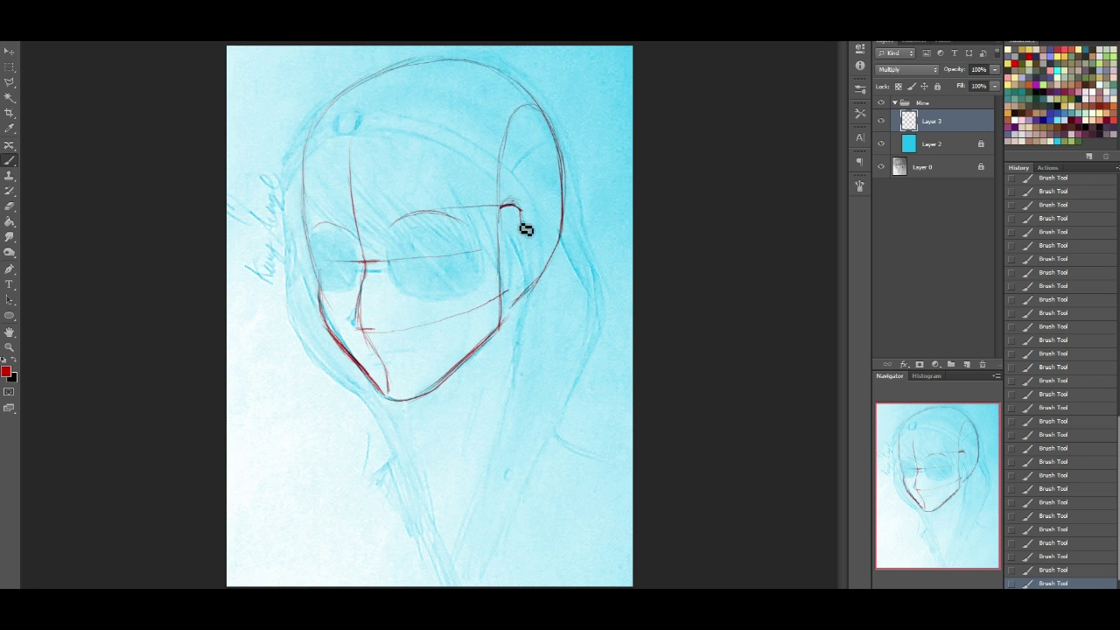
left_click_drag(514, 212, 507, 264)
left_click_drag(519, 211, 511, 278)
Step: Review the brush's tip shape, scattering and shape dynamics settings, and make trial strokes that are undone
left_click(861, 186)
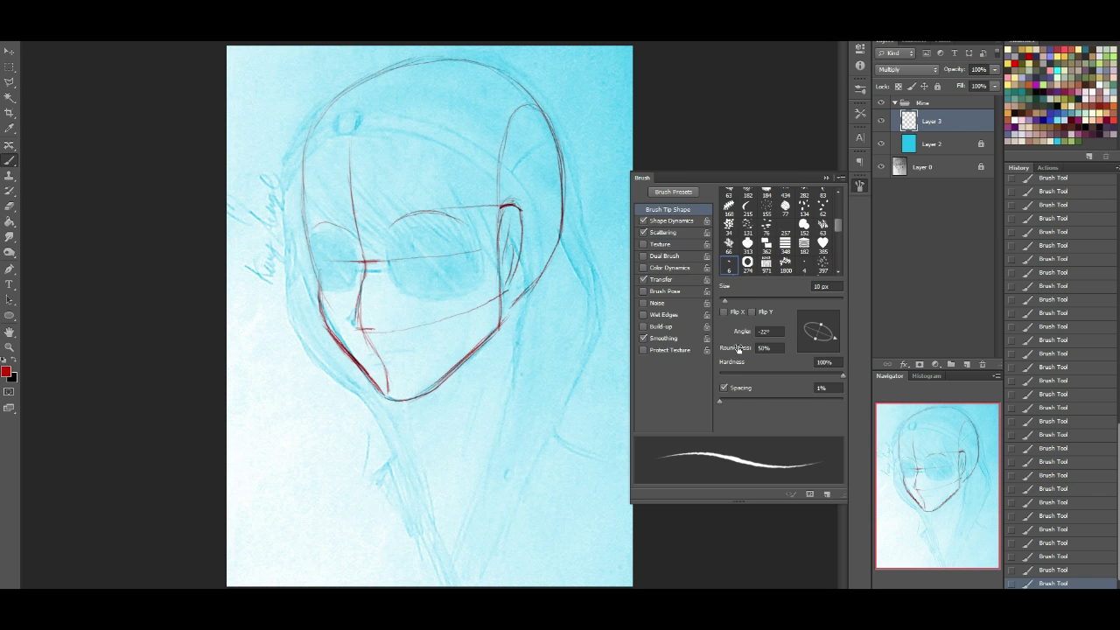
left_click(685, 232)
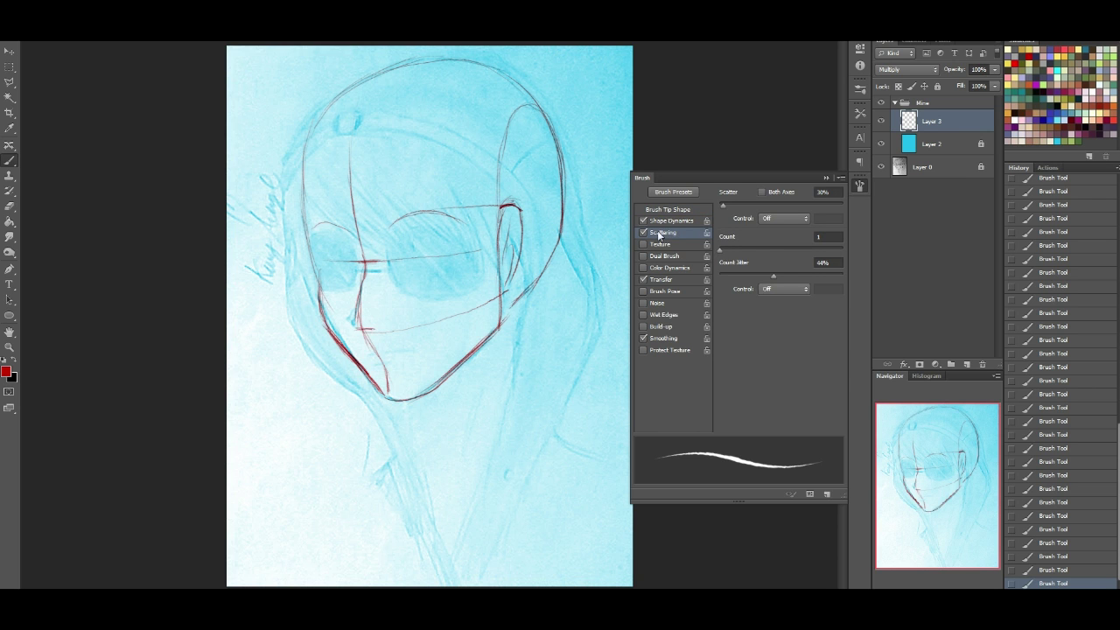
left_click(662, 222)
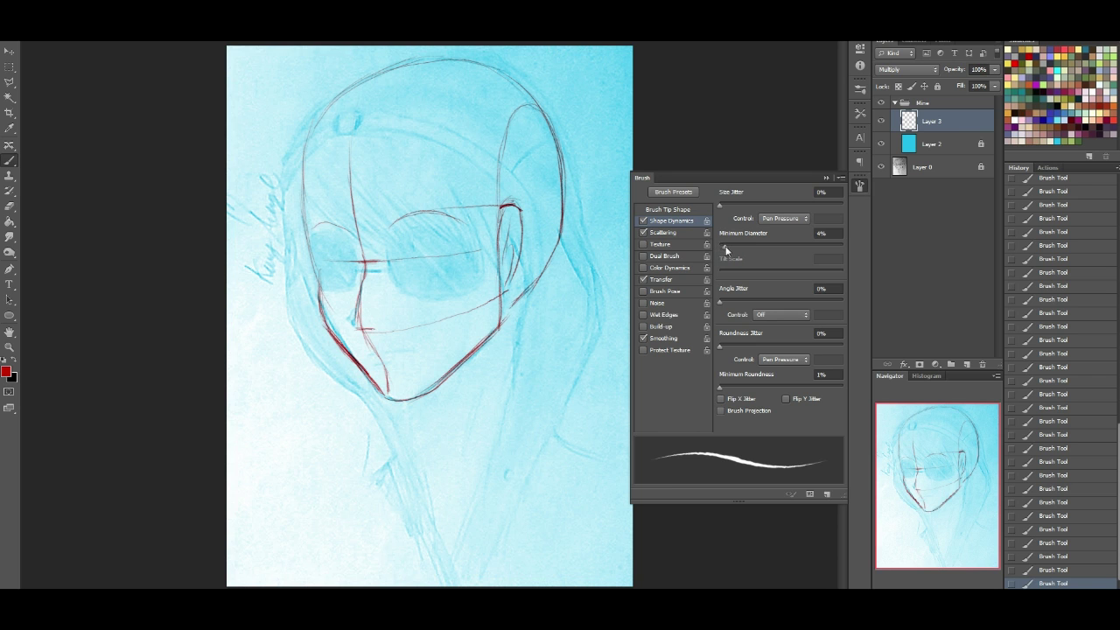
mouse_move(412, 478)
left_mouse_down()
mouse_move(441, 461)
mouse_move(542, 468)
mouse_move(505, 507)
left_mouse_up()
mouse_move(436, 500)
left_mouse_down()
mouse_move(483, 572)
mouse_move(534, 547)
left_mouse_up()
key("ctrl+alt+z")
key("ctrl+alt+z")
left_click(860, 185)
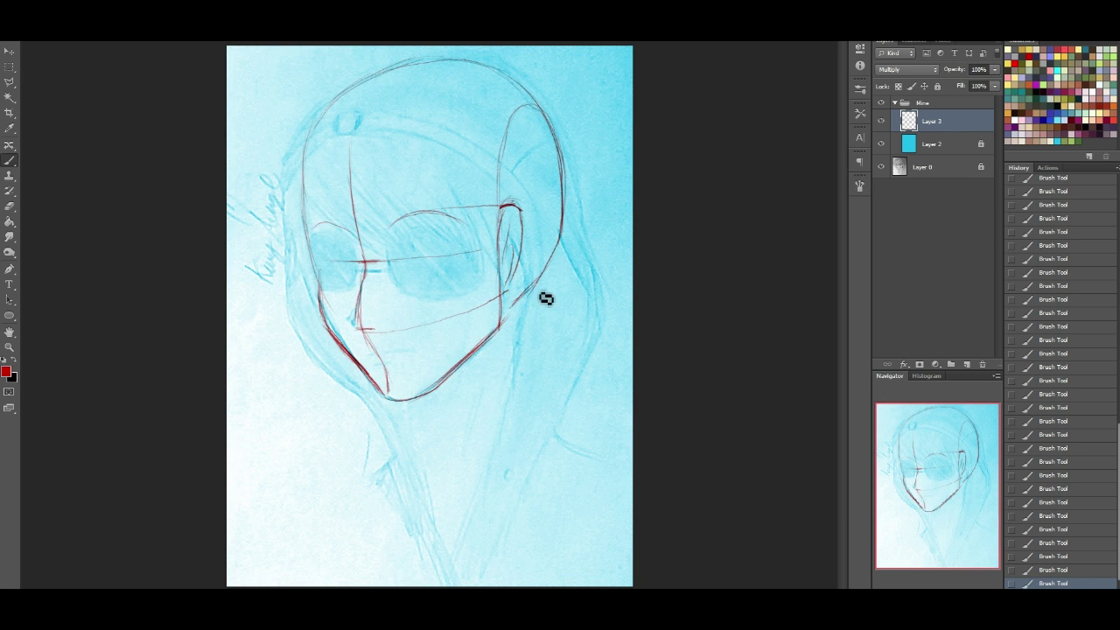
left_click(860, 185)
left_click(862, 189)
Step: Erase the stray lines inside the ear, draw its inner folds, and add a slanted hairline guide across the forehead
left_click(8, 206)
left_click_drag(504, 259, 506, 229)
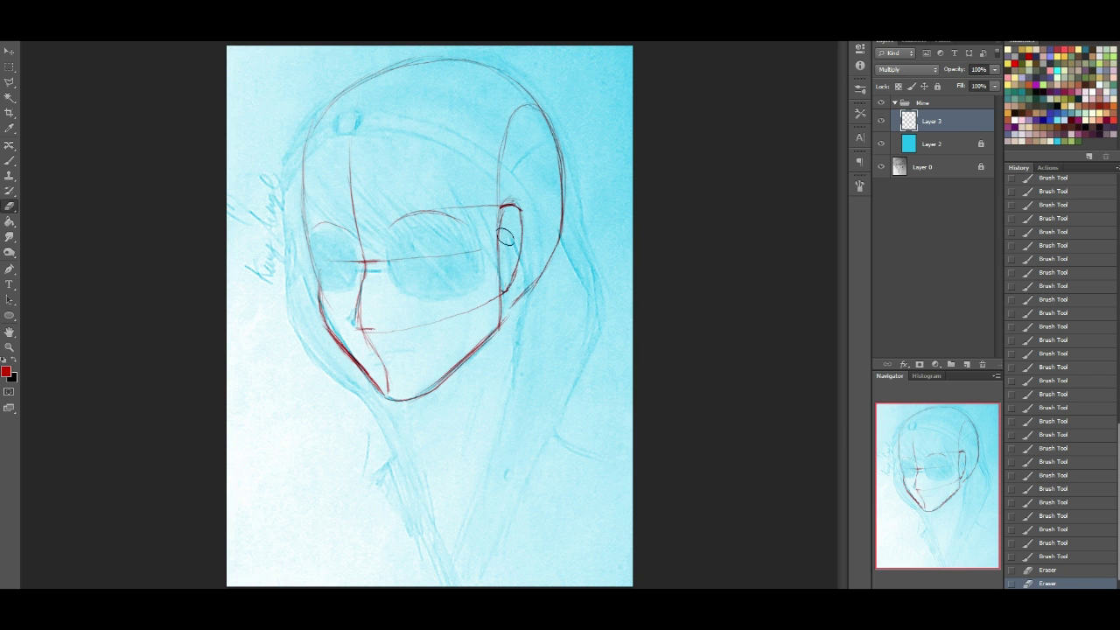
left_click(8, 165)
mouse_move(505, 260)
left_mouse_down()
mouse_move(520, 219)
mouse_move(510, 283)
mouse_move(540, 243)
left_mouse_up()
key("ctrl+z")
mouse_move(505, 293)
left_mouse_down()
mouse_move(503, 312)
mouse_move(515, 290)
left_mouse_up()
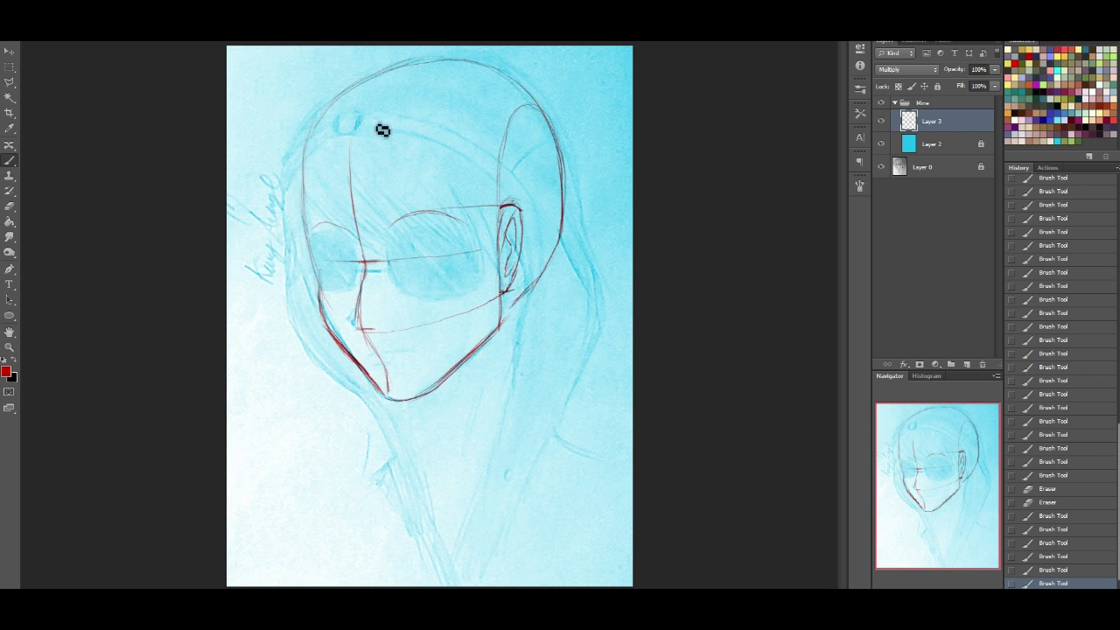
left_click_drag(317, 138, 473, 124)
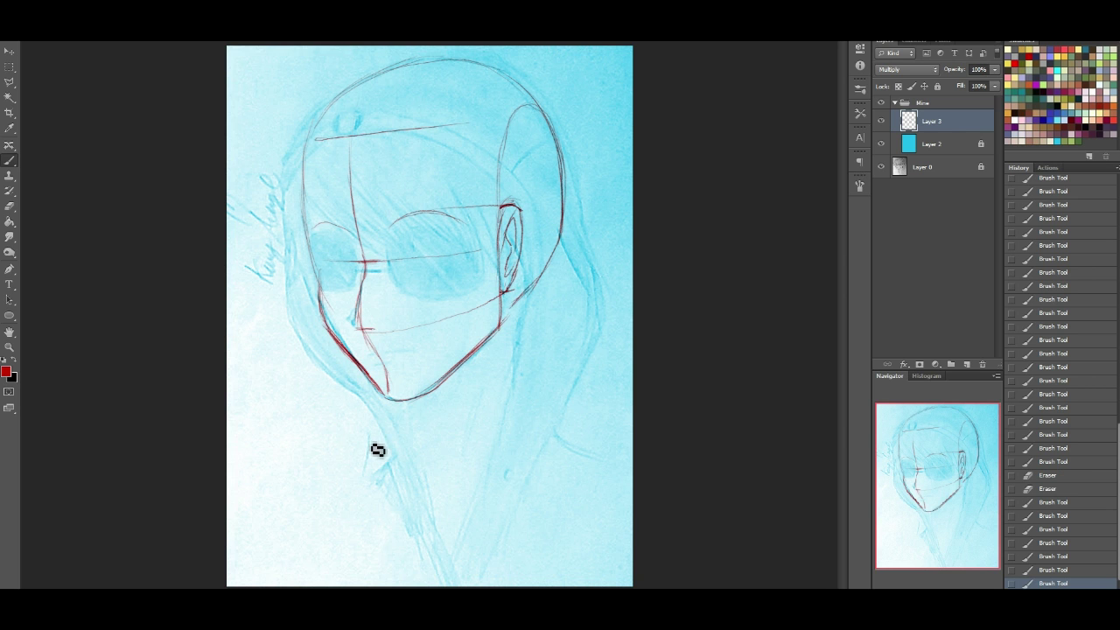
Step: Sketch the front and back lines of the neck and the sloping shoulder line on each side
left_click_drag(512, 299, 527, 380)
left_click_drag(516, 320, 529, 401)
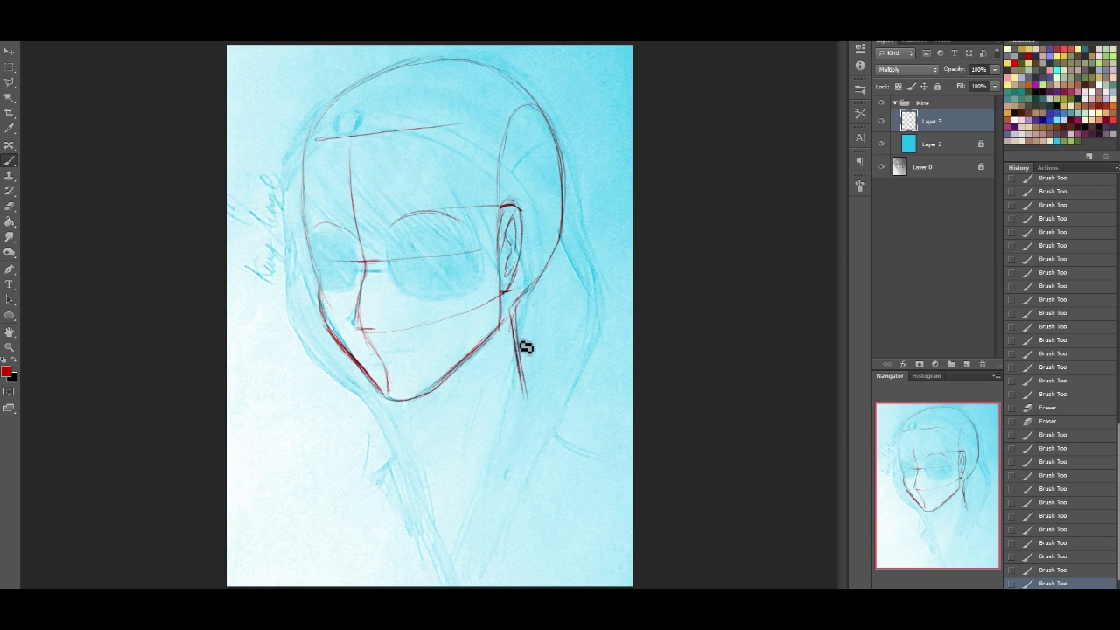
left_click_drag(409, 401, 420, 463)
left_click_drag(412, 405, 437, 490)
mouse_move(426, 440)
left_mouse_down()
mouse_move(432, 471)
mouse_move(335, 493)
left_mouse_up()
key("ctrl+z")
left_click_drag(413, 421, 346, 495)
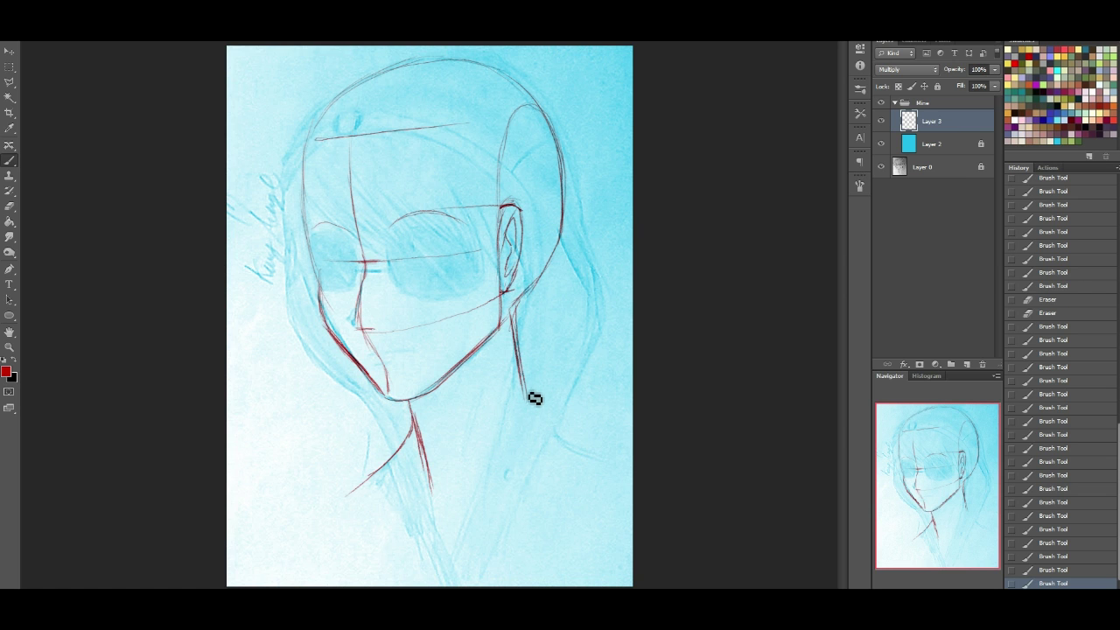
mouse_move(543, 418)
left_mouse_down()
mouse_move(627, 444)
mouse_move(546, 419)
mouse_move(599, 434)
left_mouse_up()
left_click_drag(536, 410, 618, 443)
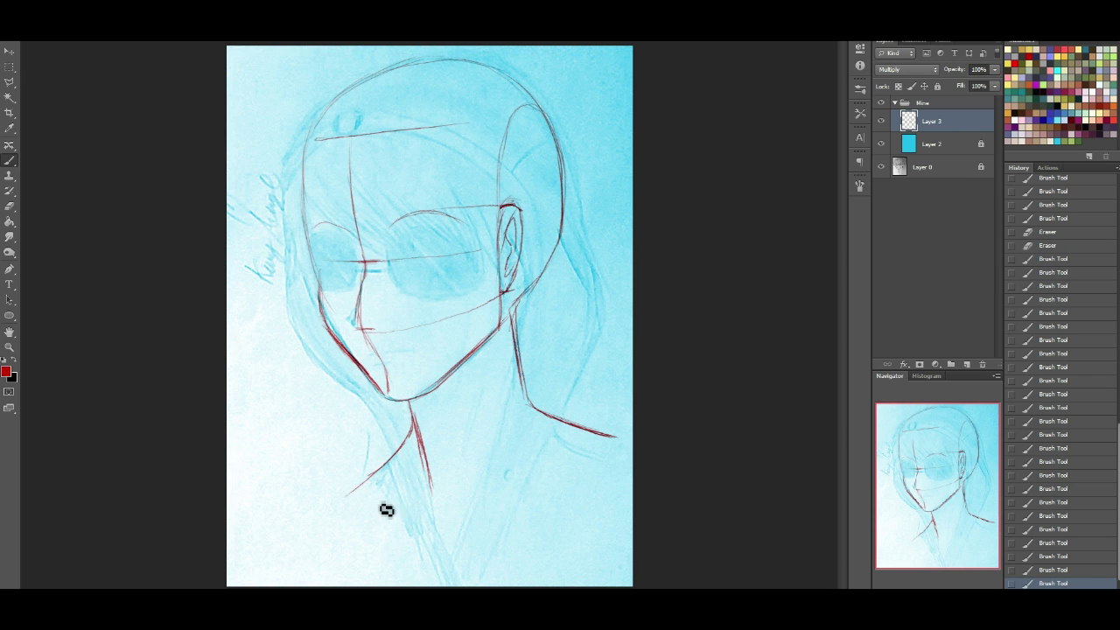
Step: Draw both collarbones and the long neck muscle lines running down to the throat notch
left_click_drag(346, 512, 441, 545)
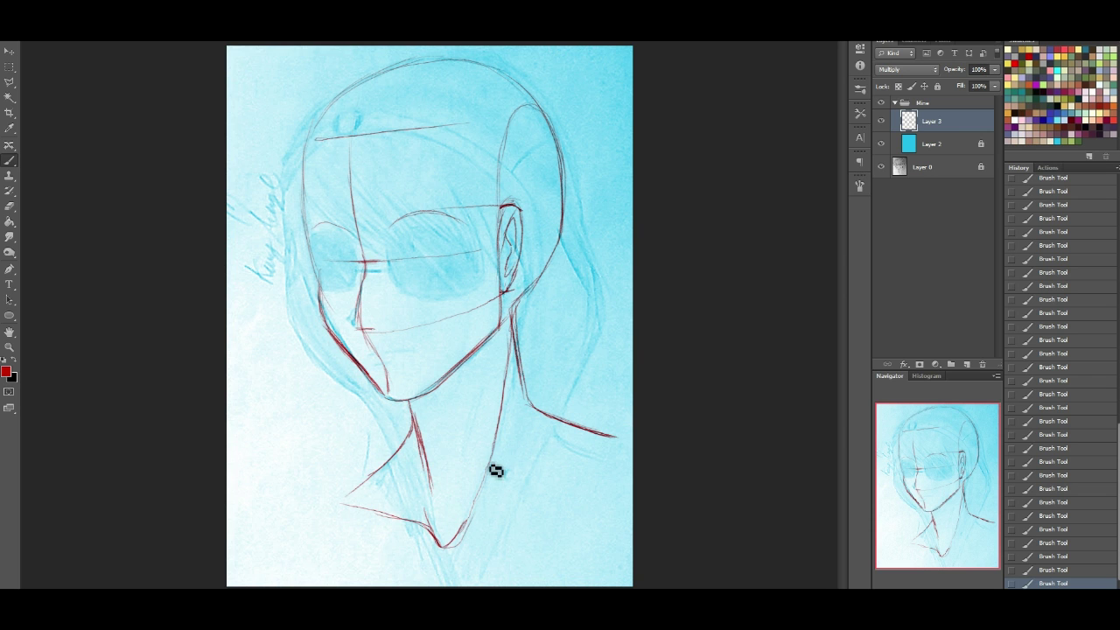
mouse_move(509, 450)
left_mouse_down()
mouse_move(480, 524)
mouse_move(499, 532)
mouse_move(581, 511)
left_mouse_up()
left_click_drag(480, 520, 600, 506)
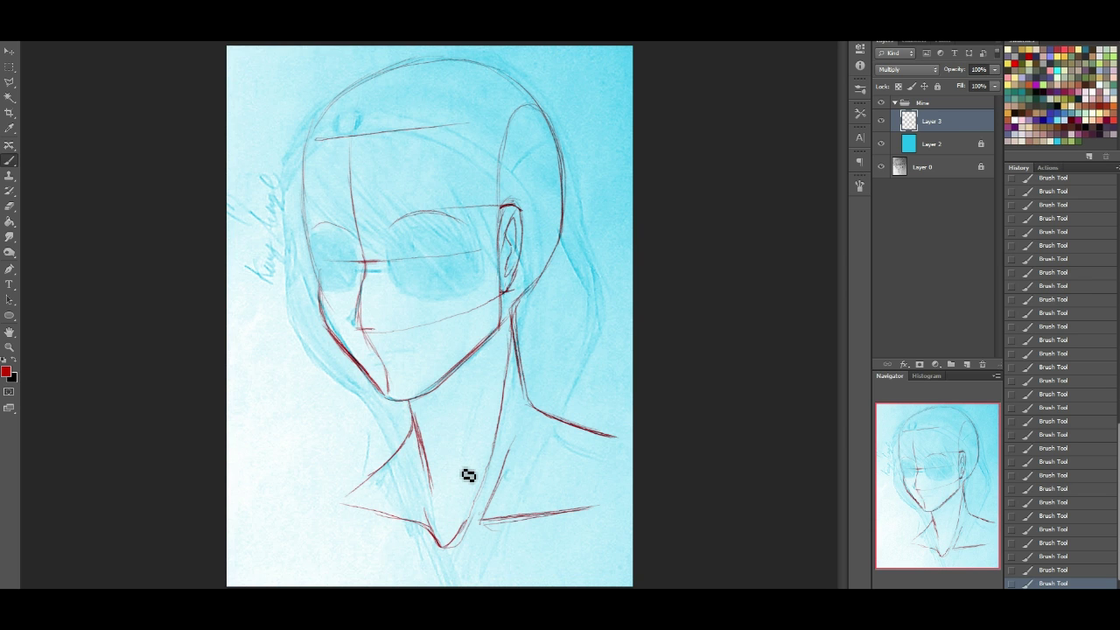
Step: Erase part of the front neck line and draw a small angular Adam's apple on the throat
left_click(11, 207)
left_click_drag(428, 455, 420, 420)
left_click_drag(437, 506, 418, 413)
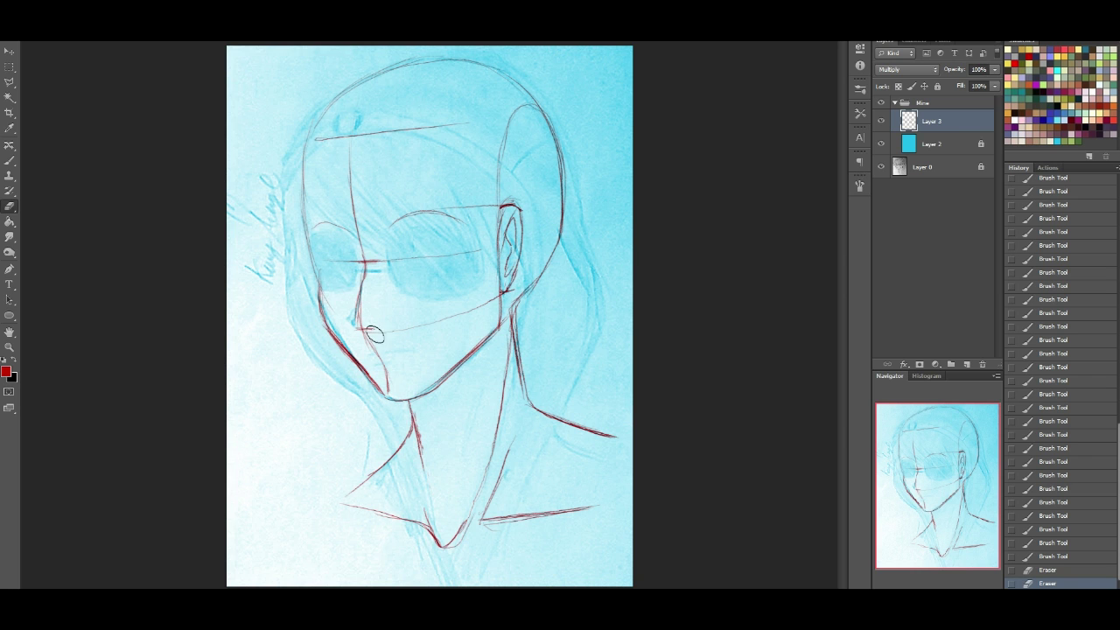
left_click(11, 161)
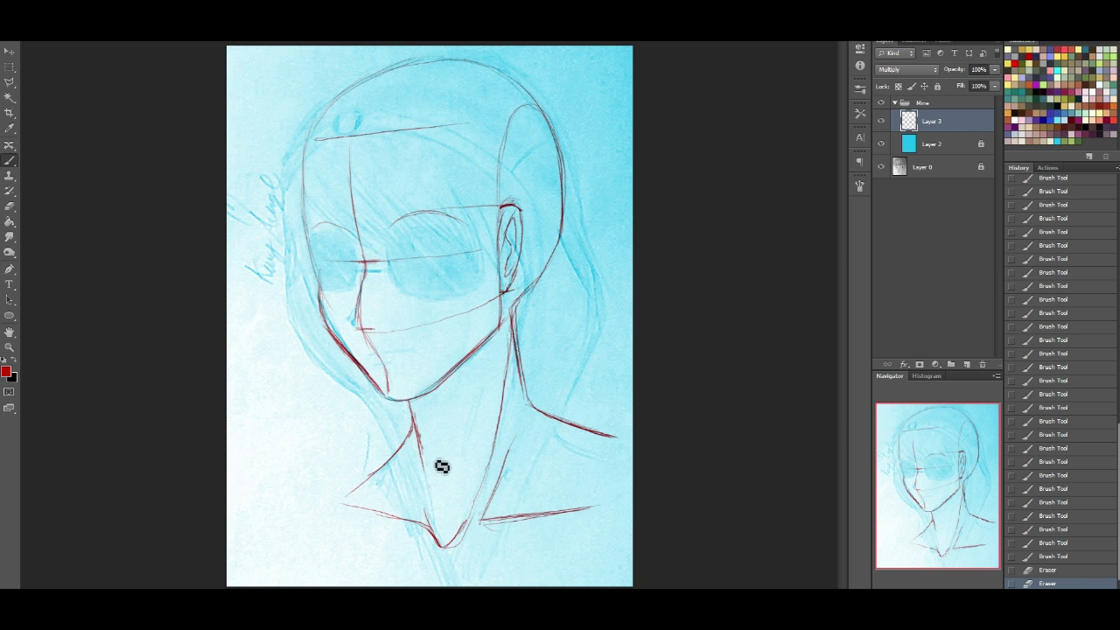
left_click_drag(425, 434, 450, 468)
key("ctrl+z")
left_click_drag(435, 466, 451, 469)
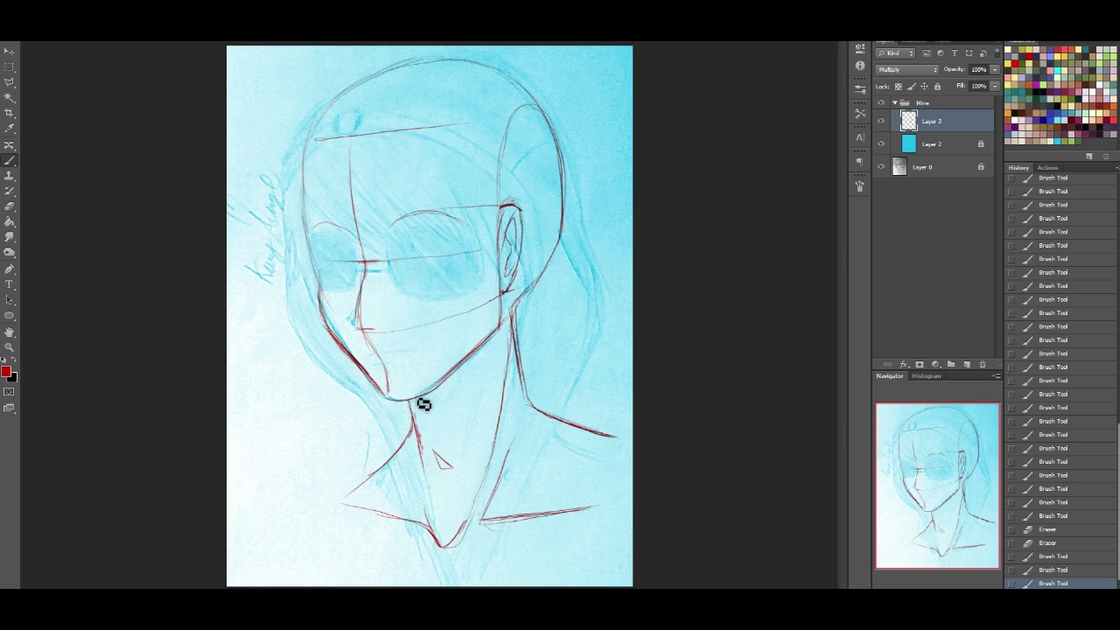
Step: Outline the underside of the jaw next to the chin and fill it with hatching strokes
left_click_drag(418, 401, 425, 413)
left_click_drag(425, 412, 483, 357)
left_click_drag(455, 390, 492, 322)
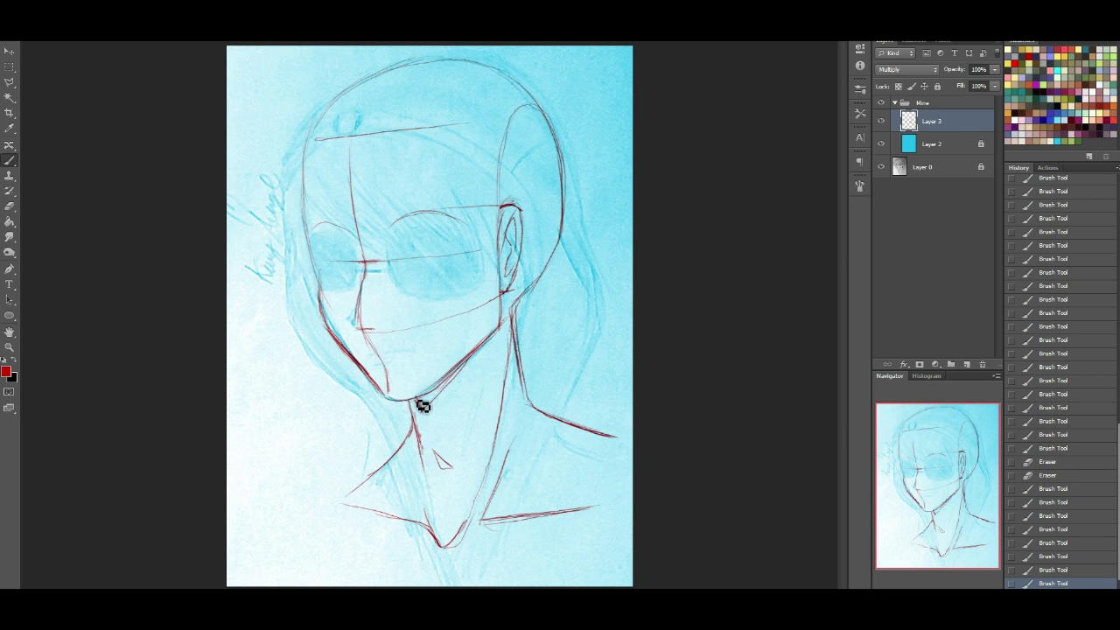
mouse_move(447, 393)
left_mouse_down()
mouse_move(430, 400)
mouse_move(455, 381)
left_mouse_up()
left_click_drag(438, 404, 472, 363)
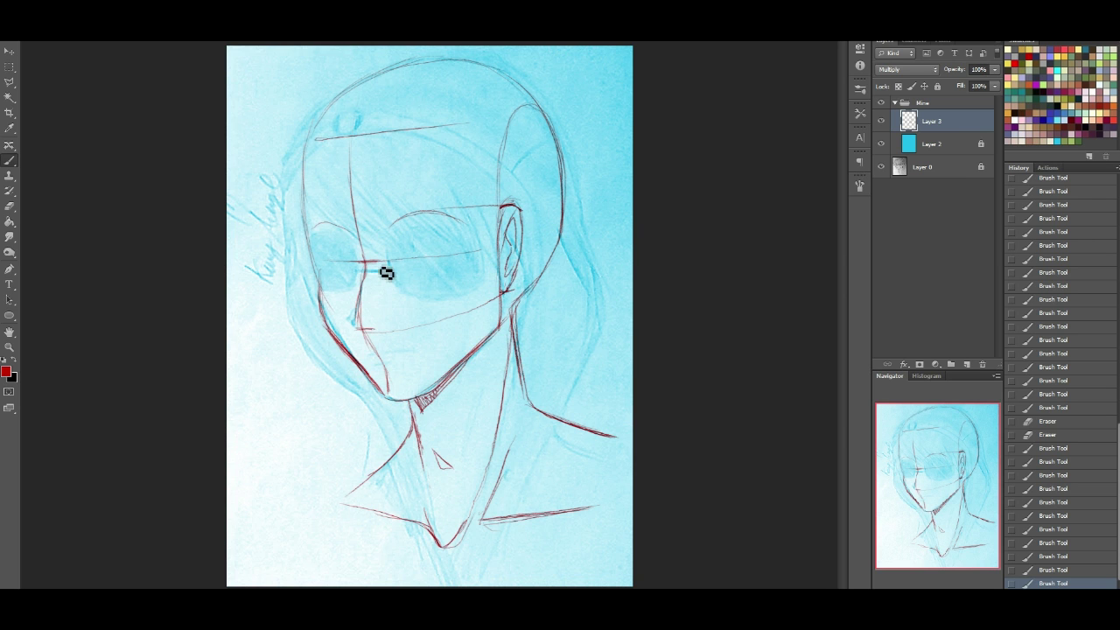
Step: Erase the nose bridge line between the eye guideline and the nose base, and return to the Brush tool
left_click(9, 205)
mouse_move(365, 279)
left_mouse_down()
mouse_move(348, 320)
mouse_move(355, 281)
left_mouse_up()
left_click(360, 272)
left_click(12, 162)
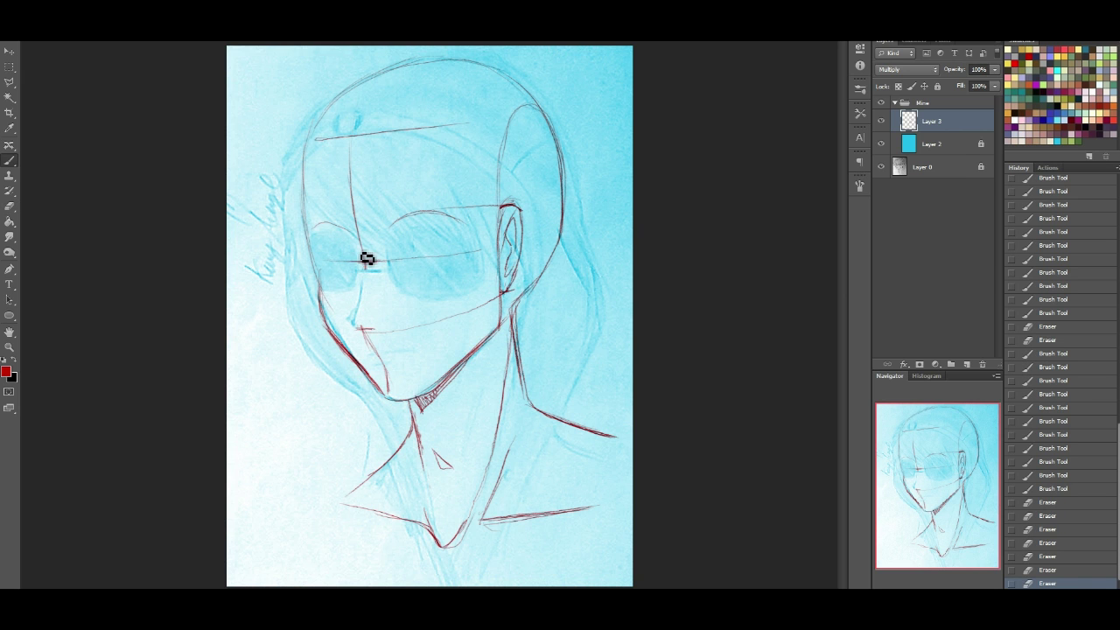
Step: Draw the brow-to-nose transition, the nose bridge down to the tip, and the short nose base line
mouse_move(343, 237)
left_mouse_down()
mouse_move(370, 279)
mouse_move(357, 250)
left_mouse_up()
mouse_move(350, 238)
left_mouse_down()
mouse_move(368, 272)
mouse_move(361, 261)
left_mouse_up()
left_click_drag(359, 260, 359, 289)
mouse_move(361, 264)
left_mouse_down()
mouse_move(356, 302)
mouse_move(369, 284)
mouse_move(354, 320)
left_mouse_up()
left_click_drag(350, 322, 380, 333)
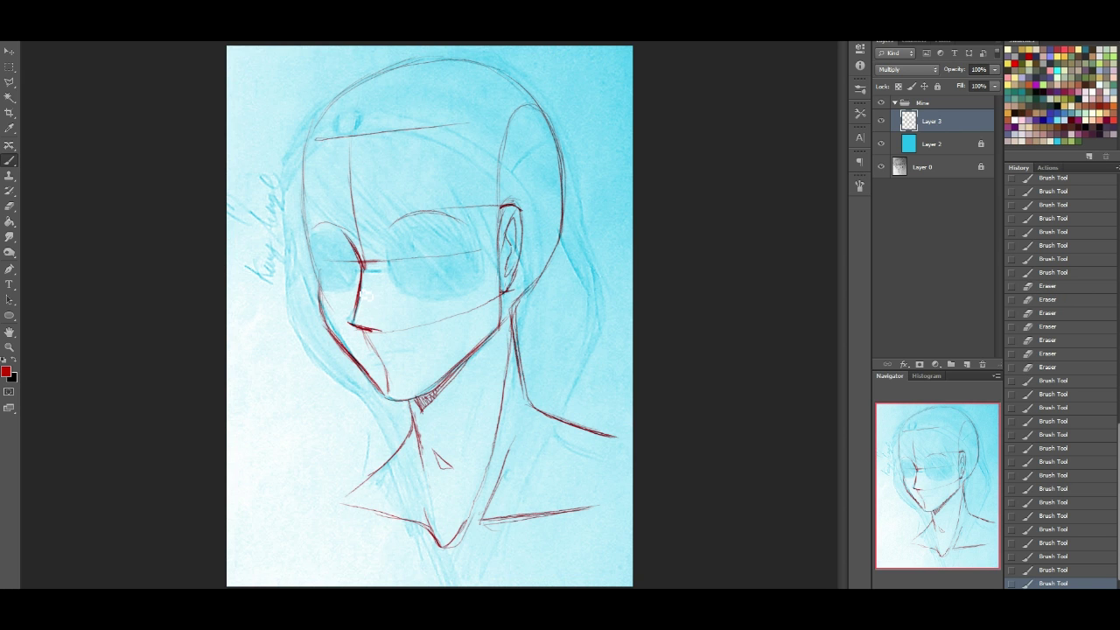
Step: Erase the excess around the nose tip and redraw the underside of the nose with the Brush tool
mouse_move(366, 294)
left_mouse_down()
mouse_move(343, 324)
mouse_move(382, 339)
mouse_move(395, 331)
left_mouse_up()
left_click(13, 206)
left_click_drag(346, 326, 368, 334)
left_click_drag(351, 328, 348, 328)
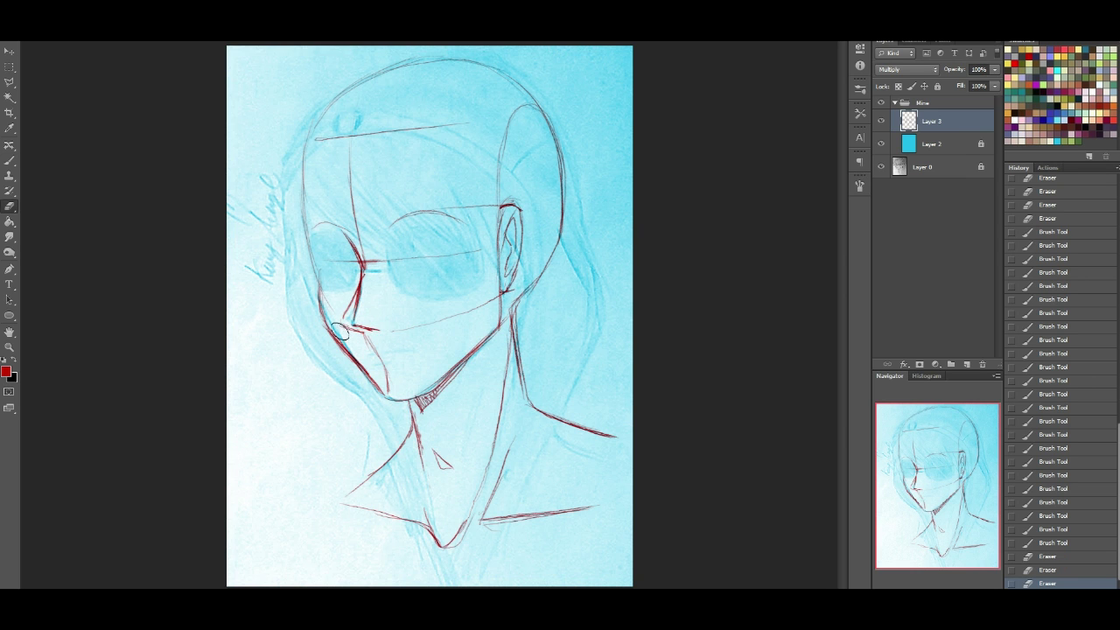
left_click(8, 162)
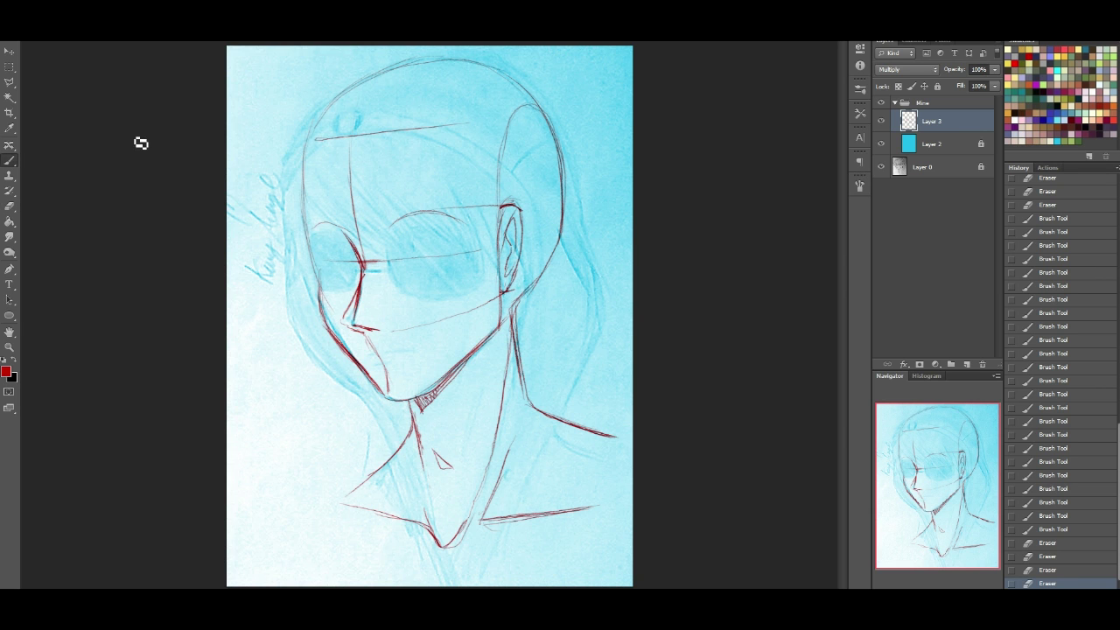
left_click_drag(352, 326, 376, 332)
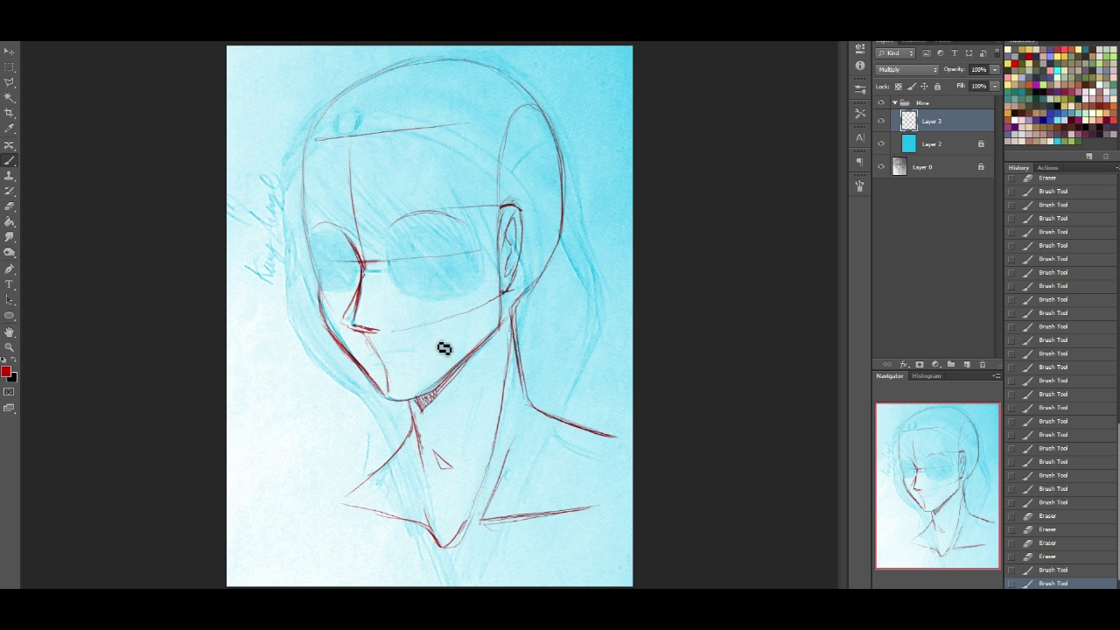
Step: Erase the outer contour of the nose tip and the stray guideline ends beside the nose base
left_click(6, 209)
left_click_drag(352, 286, 337, 323)
left_click_drag(352, 278, 357, 340)
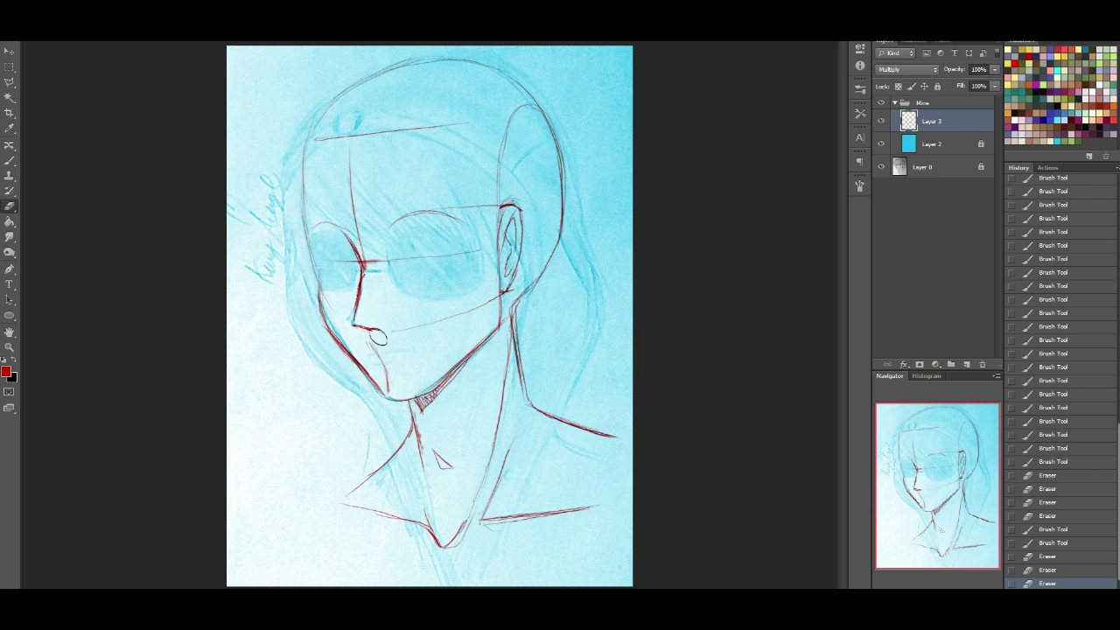
left_click(378, 333)
Step: Redraw the nose tip with the Brush tool, stepping back on unwanted strokes, and outline the underside as a narrow nostril shape
left_click(10, 160)
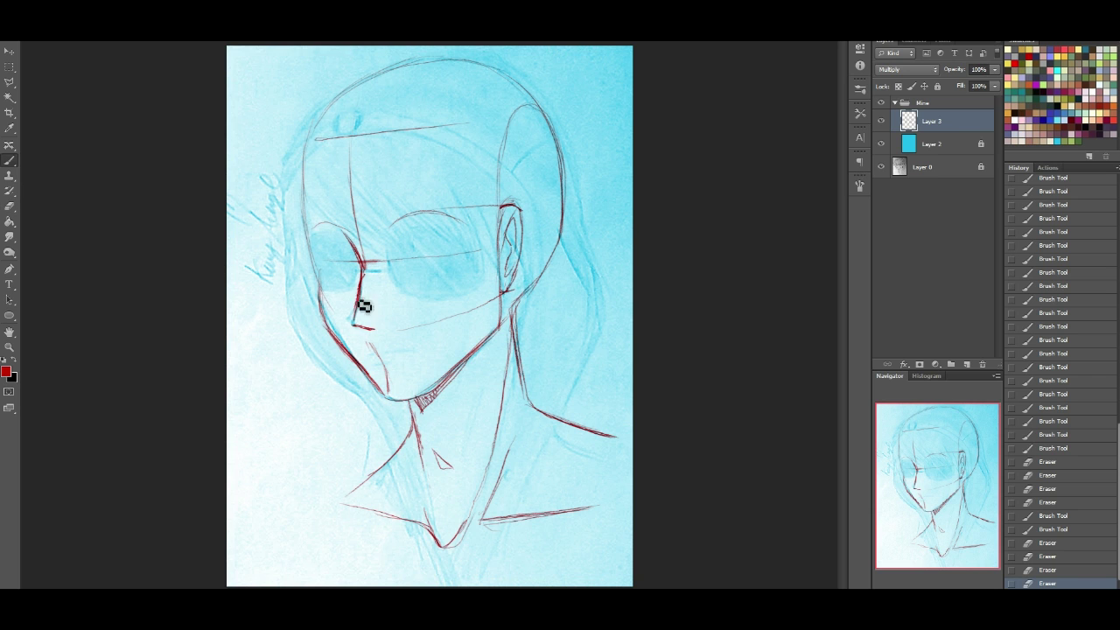
mouse_move(366, 292)
left_mouse_down()
mouse_move(352, 325)
mouse_move(364, 321)
left_mouse_up()
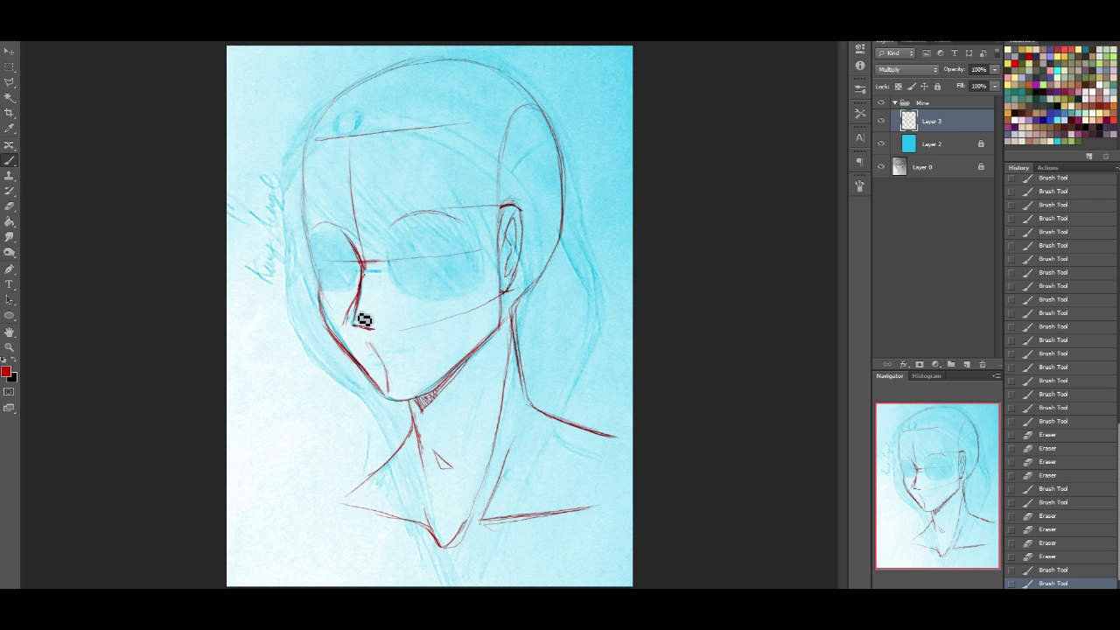
left_click(1051, 570)
left_click(1050, 556)
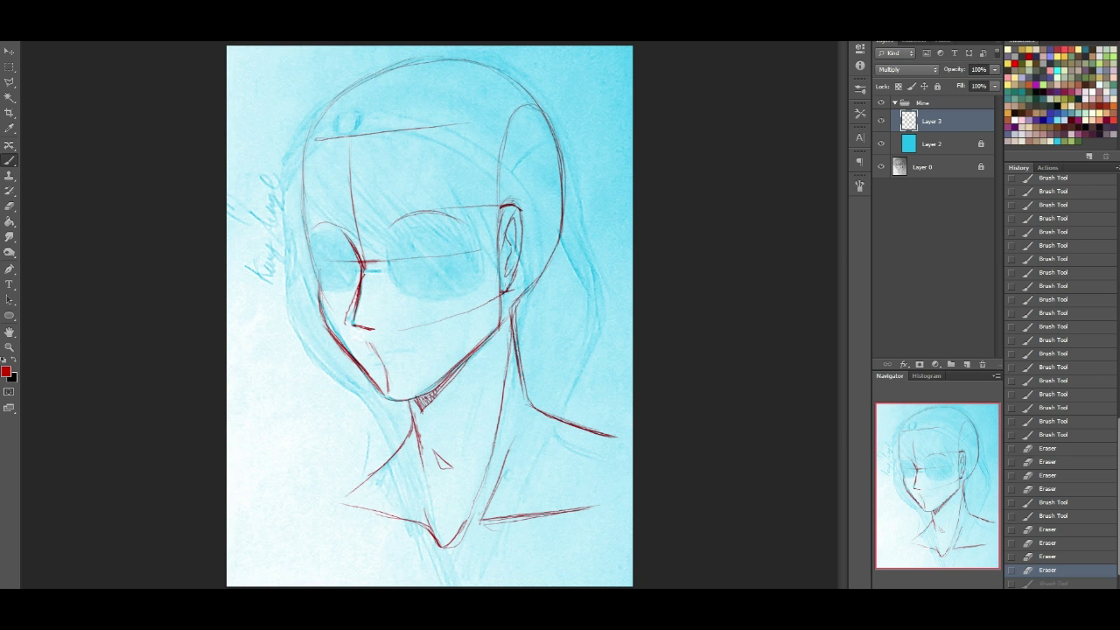
left_click_drag(346, 326, 381, 332)
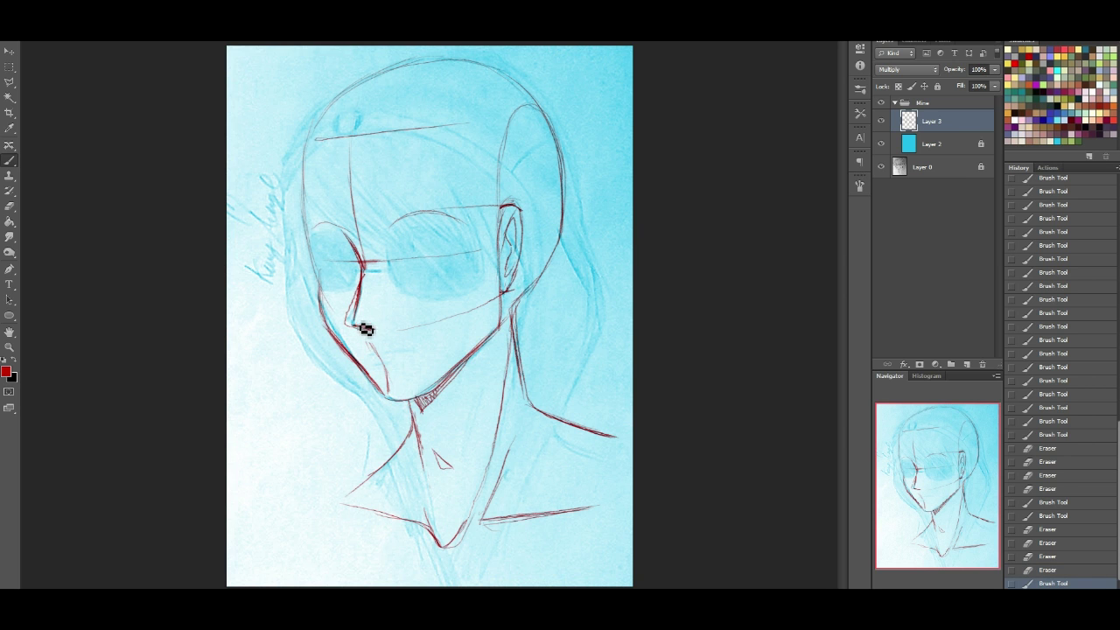
left_click_drag(379, 335, 381, 332)
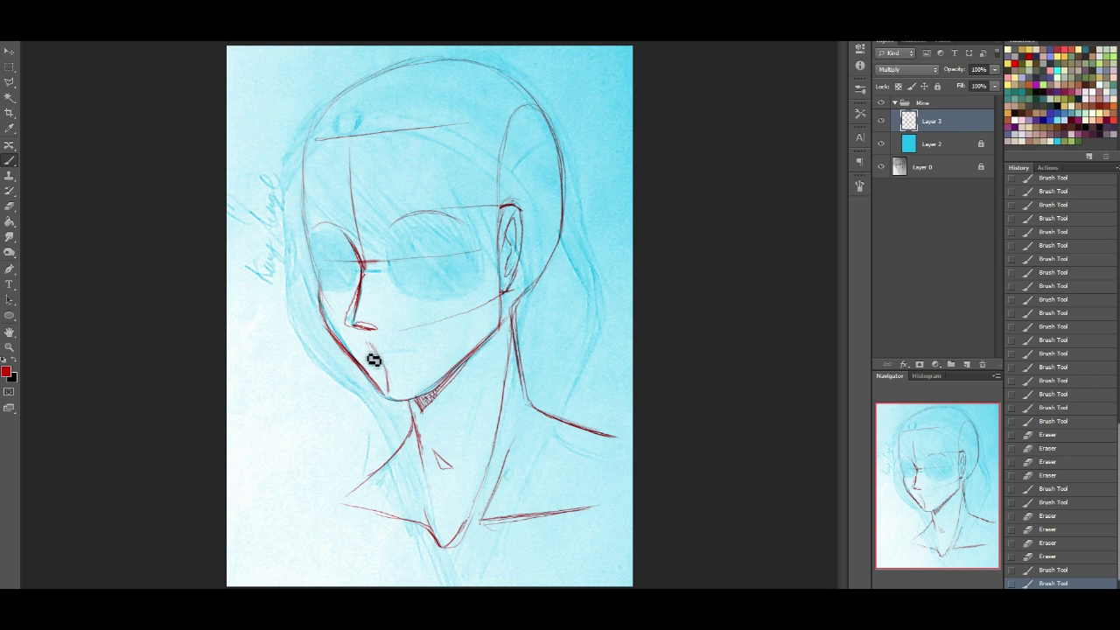
Step: Draw the mouth line and a small lower lip shape, hiding the Mine group briefly to check against the original scan
left_click_drag(364, 352, 394, 353)
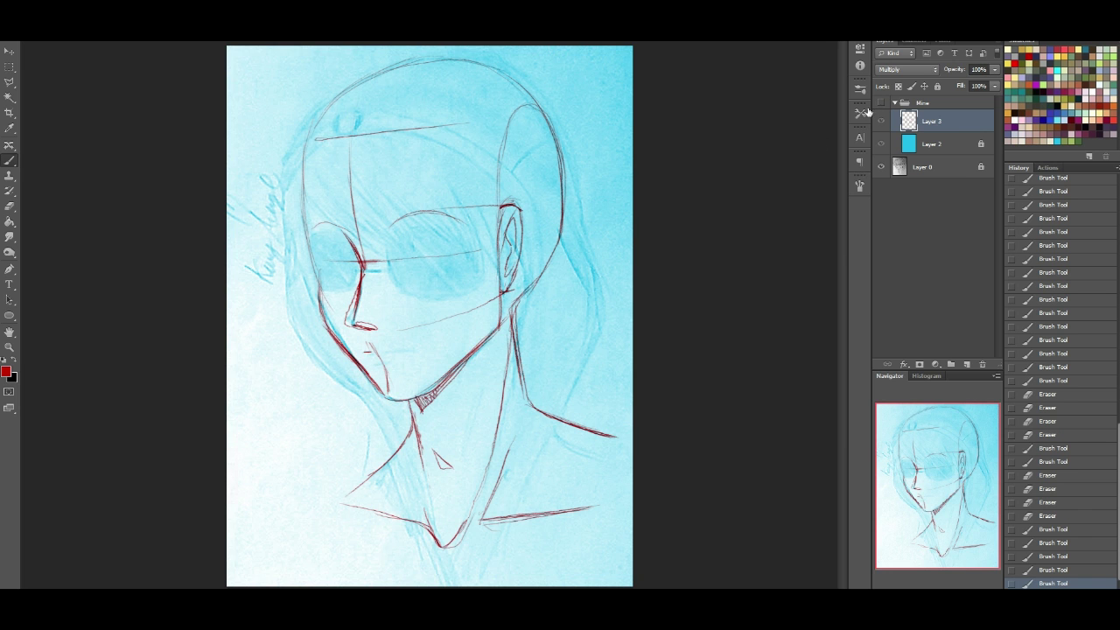
left_click(882, 104)
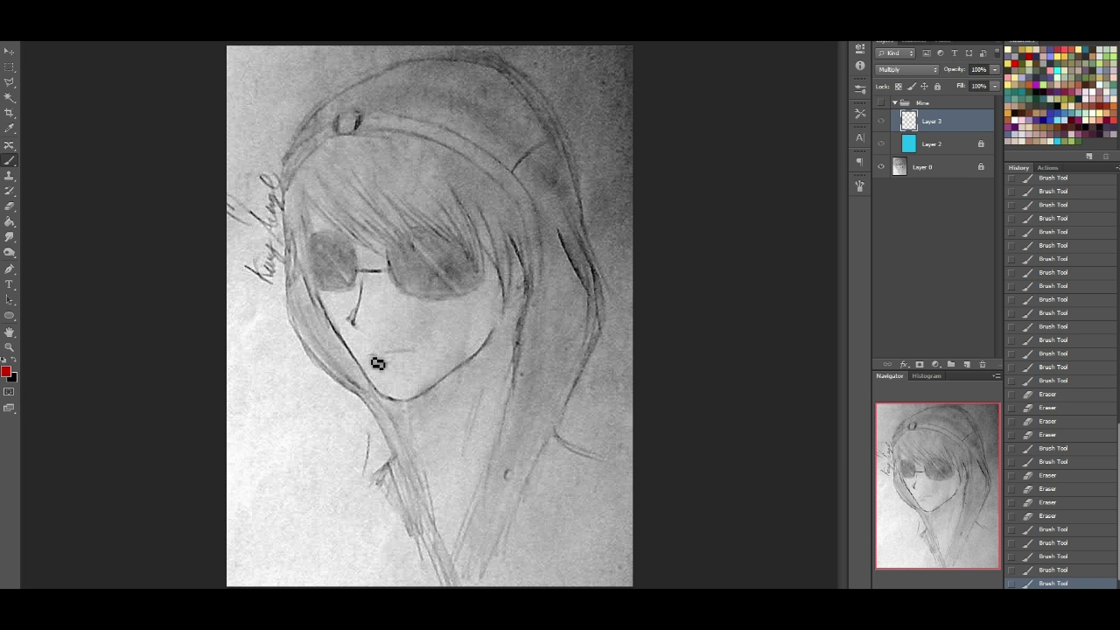
left_click(882, 104)
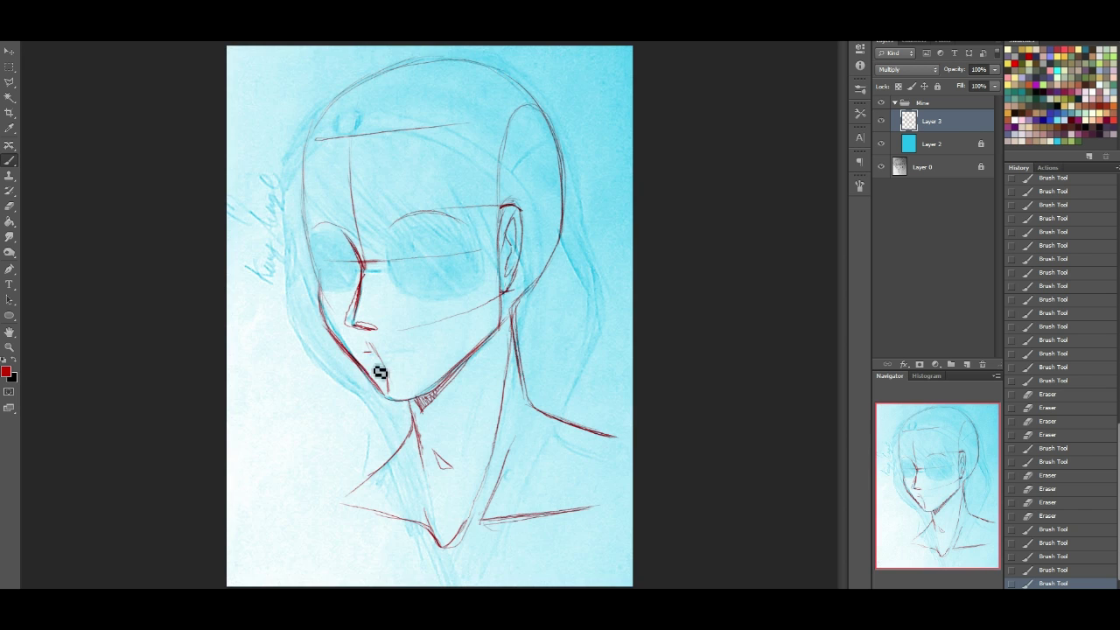
mouse_move(401, 360)
left_mouse_down()
mouse_move(437, 350)
mouse_move(370, 375)
mouse_move(387, 380)
left_mouse_up()
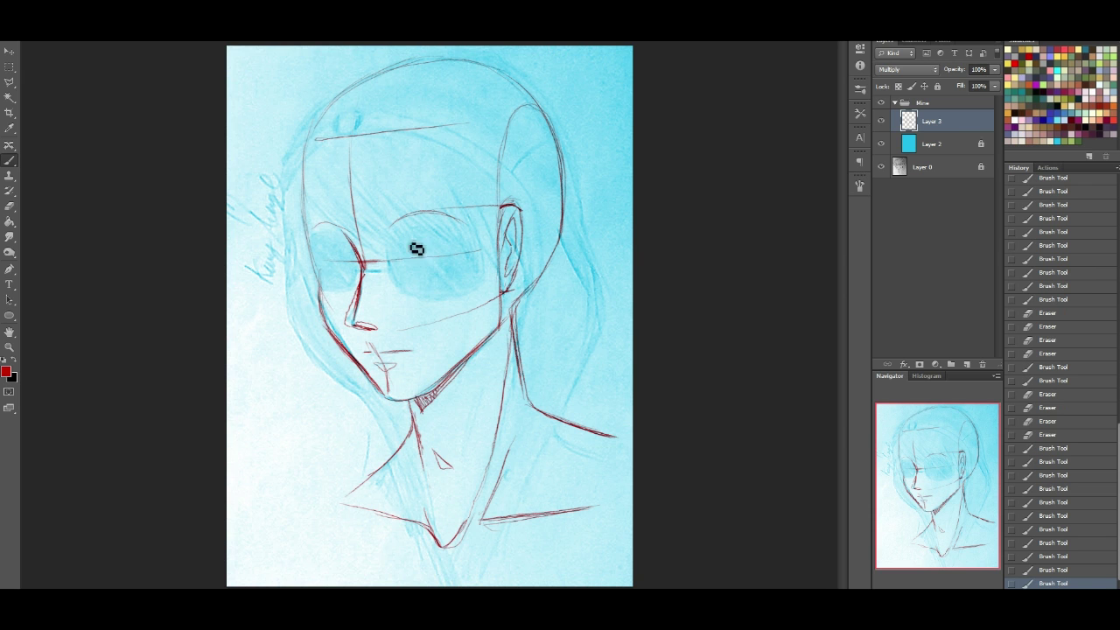
Step: Thicken the far cheek contour with repeated brush strokes and erase its outer edge to slim the cheek
mouse_move(325, 296)
left_mouse_down()
mouse_move(349, 353)
mouse_move(342, 342)
left_mouse_up()
mouse_move(324, 313)
left_mouse_down()
mouse_move(356, 357)
mouse_move(348, 347)
left_mouse_up()
left_click_drag(323, 310, 341, 336)
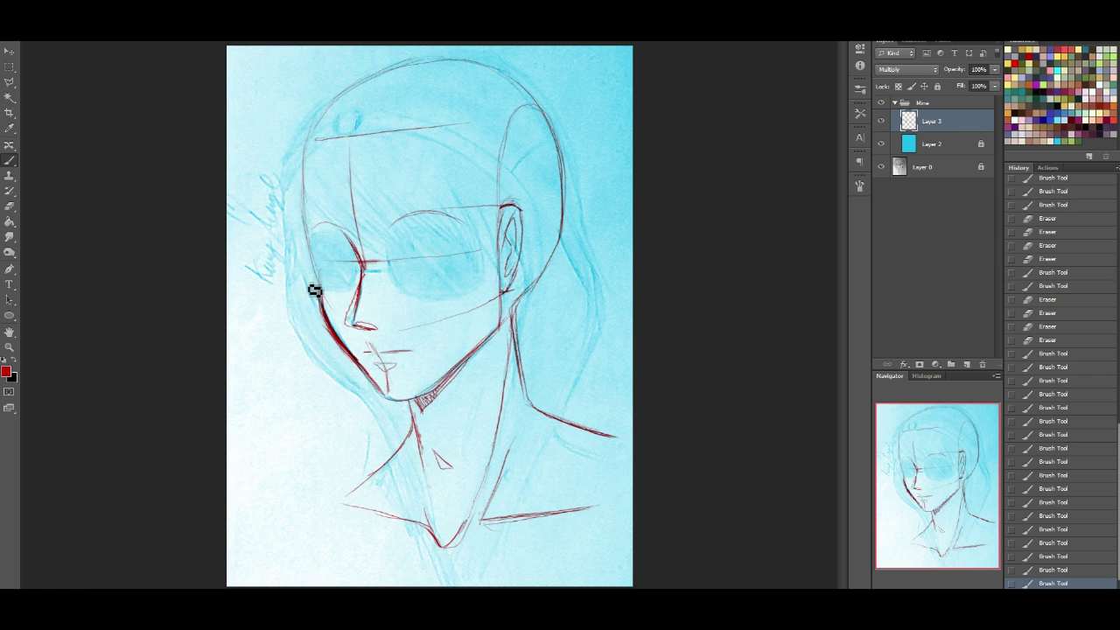
left_click(9, 205)
left_click_drag(312, 291, 343, 362)
left_click_drag(339, 360, 345, 375)
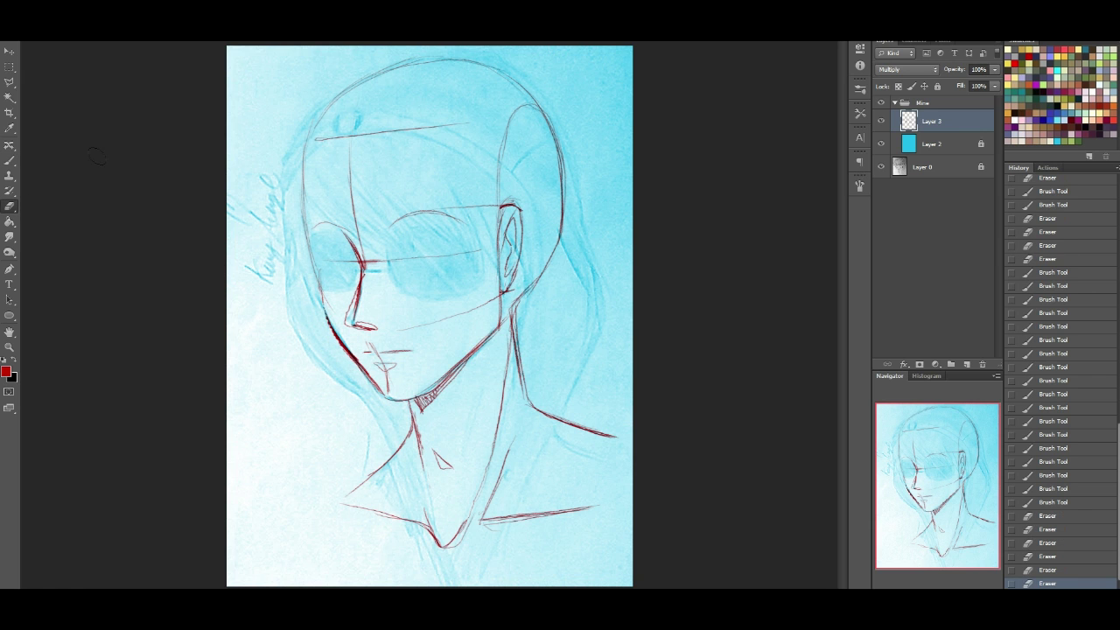
Step: Trace the far side of the face from the eye to the cheek and darken the near jaw below the ear
left_click(9, 160)
mouse_move(306, 231)
left_mouse_down()
mouse_move(321, 323)
mouse_move(324, 281)
mouse_move(342, 331)
left_mouse_up()
mouse_move(505, 279)
left_mouse_down()
mouse_move(506, 331)
mouse_move(508, 310)
mouse_move(473, 364)
left_mouse_up()
left_click_drag(480, 354, 462, 374)
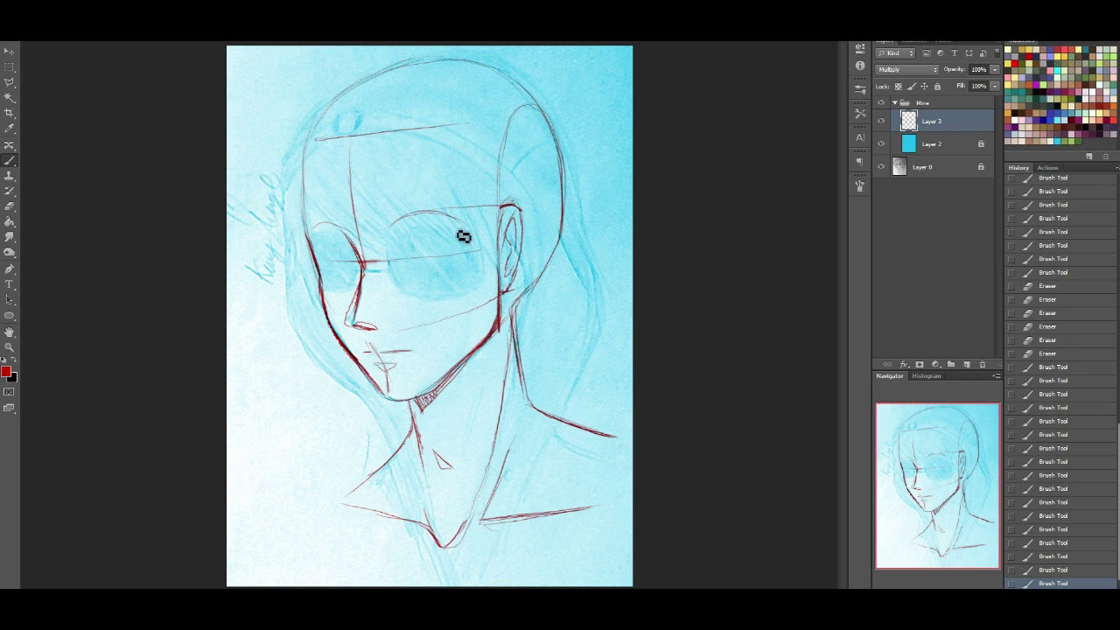
Step: Erase the rough strokes along the near jawline to clean its edge, and return to the Brush tool
key("e")
mouse_move(447, 360)
left_mouse_down()
mouse_move(473, 327)
mouse_move(484, 356)
mouse_move(488, 308)
mouse_move(487, 351)
left_mouse_up()
left_click_drag(490, 343, 481, 359)
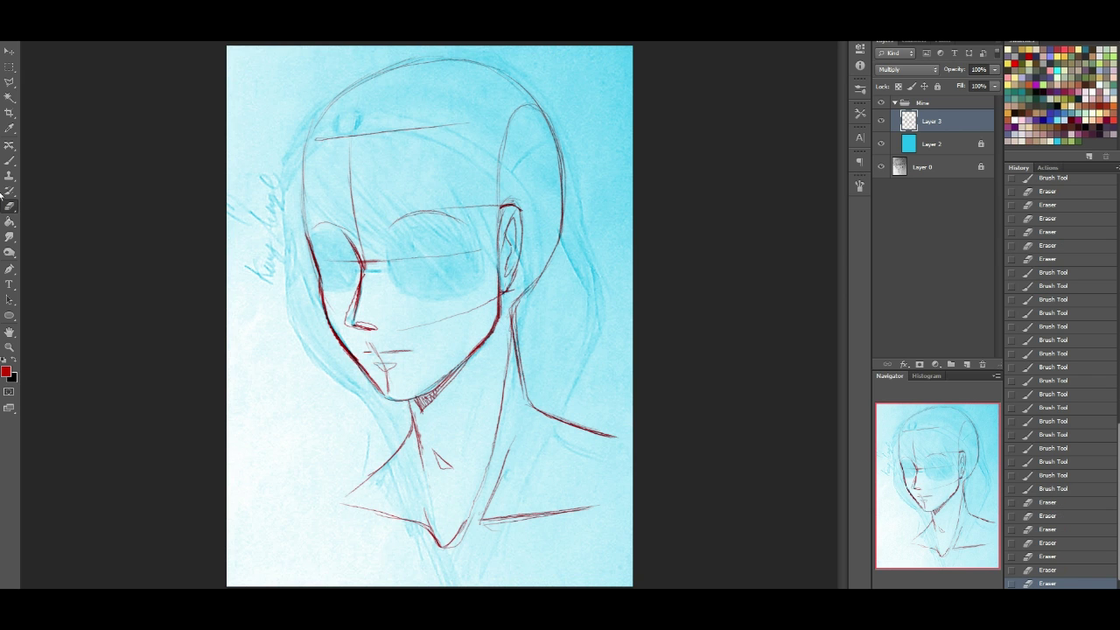
left_click(9, 160)
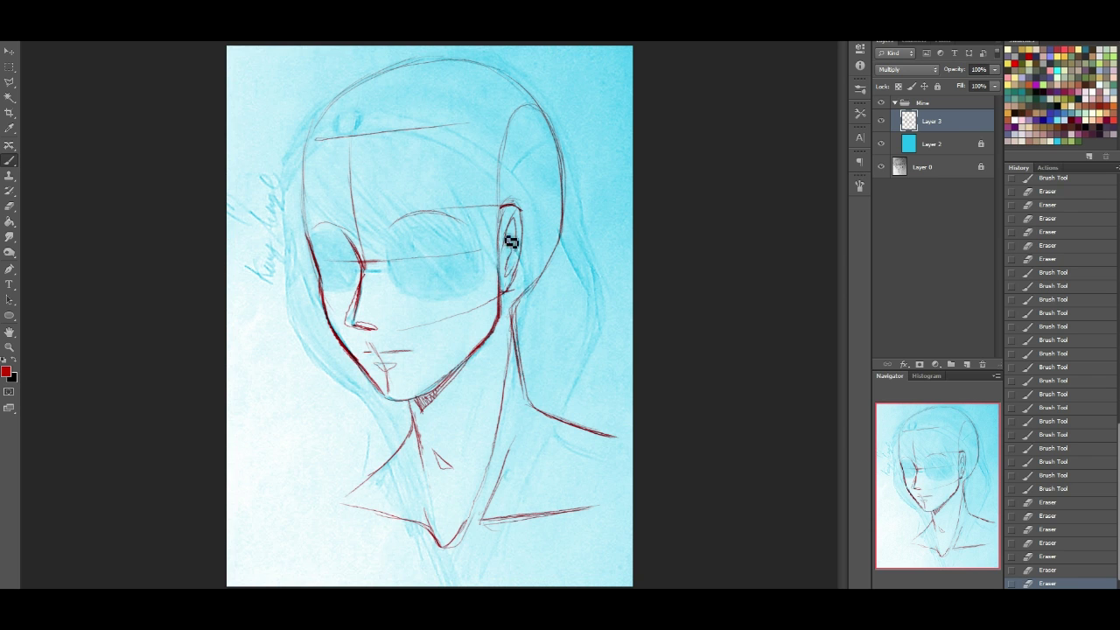
Step: Try to draw a curved cheek plane line from the chin up to the ear, and undo it
left_click_drag(420, 405, 442, 380)
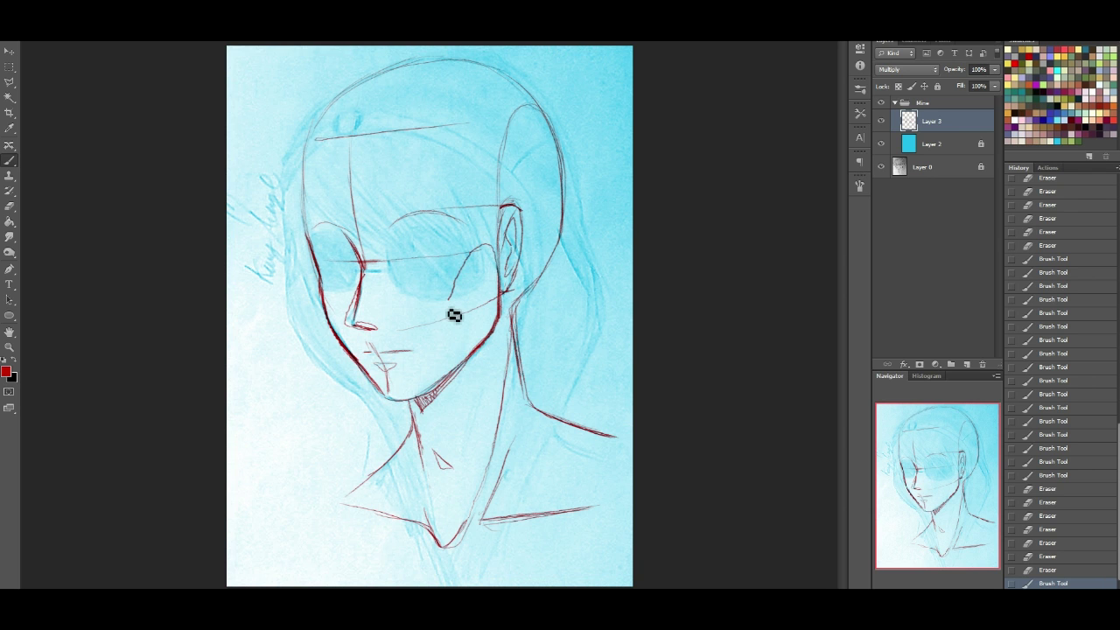
mouse_move(421, 403)
left_mouse_down()
mouse_move(458, 275)
mouse_move(499, 243)
mouse_move(451, 287)
left_mouse_up()
left_click_drag(431, 395, 451, 266)
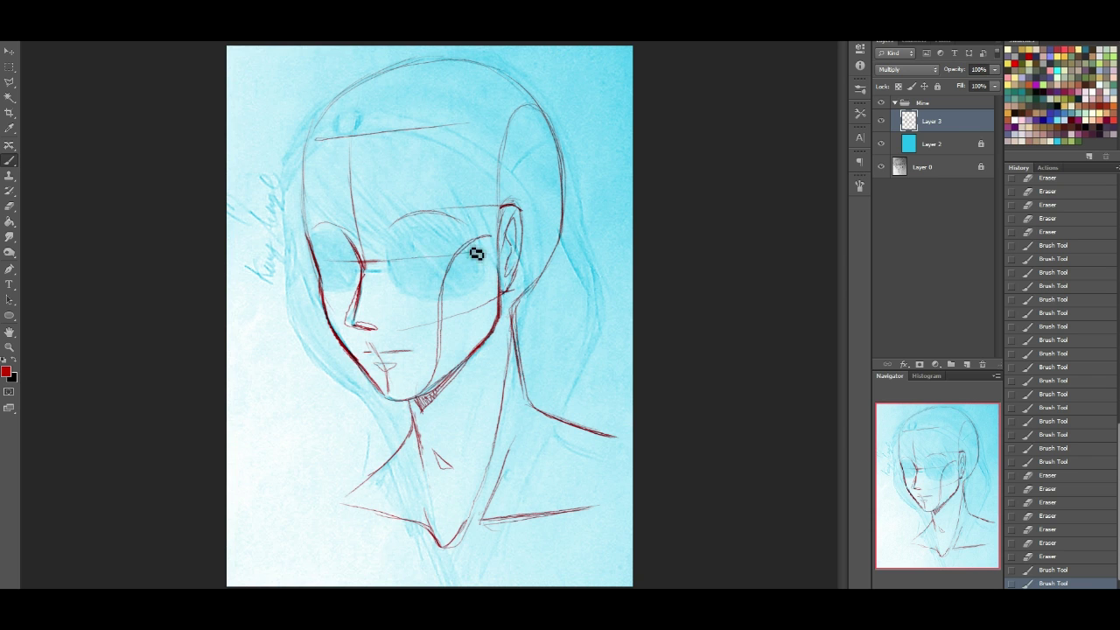
left_click(1036, 570)
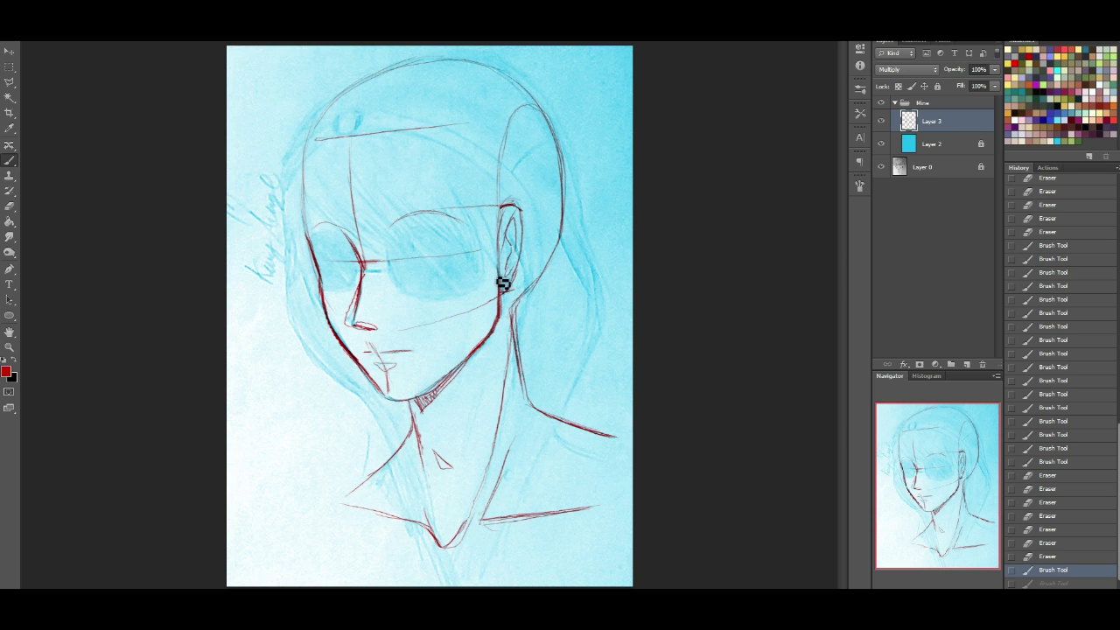
Step: Draw a cheek plane line from the jaw up to the ear and continue it as a temple curve along the head's side oval
key("ctrl+z")
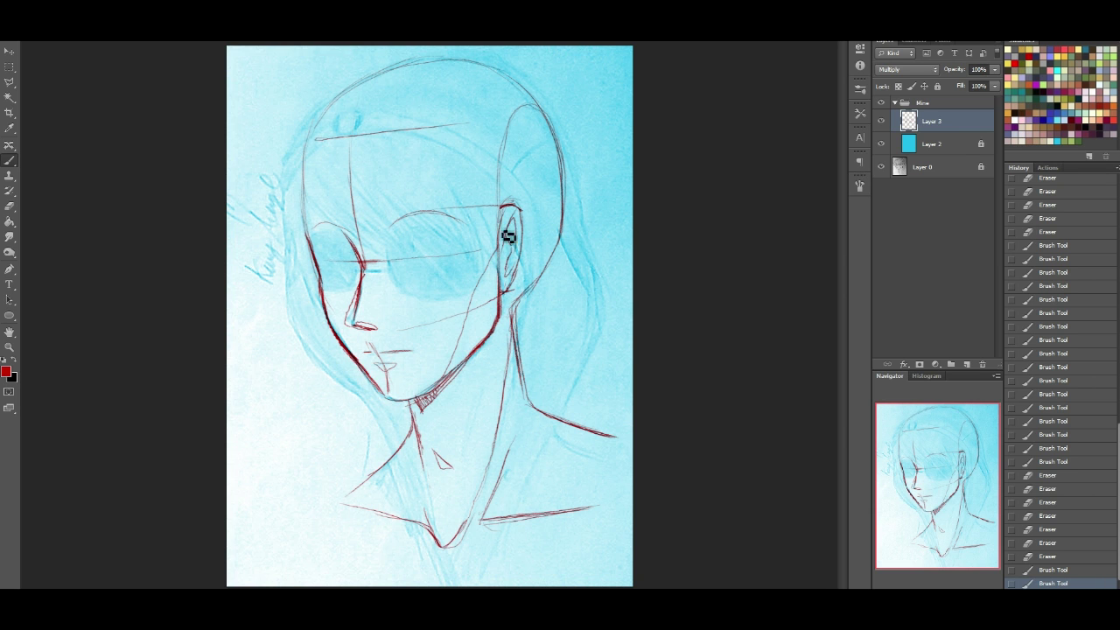
mouse_move(496, 205)
left_mouse_down()
mouse_move(524, 112)
mouse_move(498, 198)
mouse_move(502, 154)
left_mouse_up()
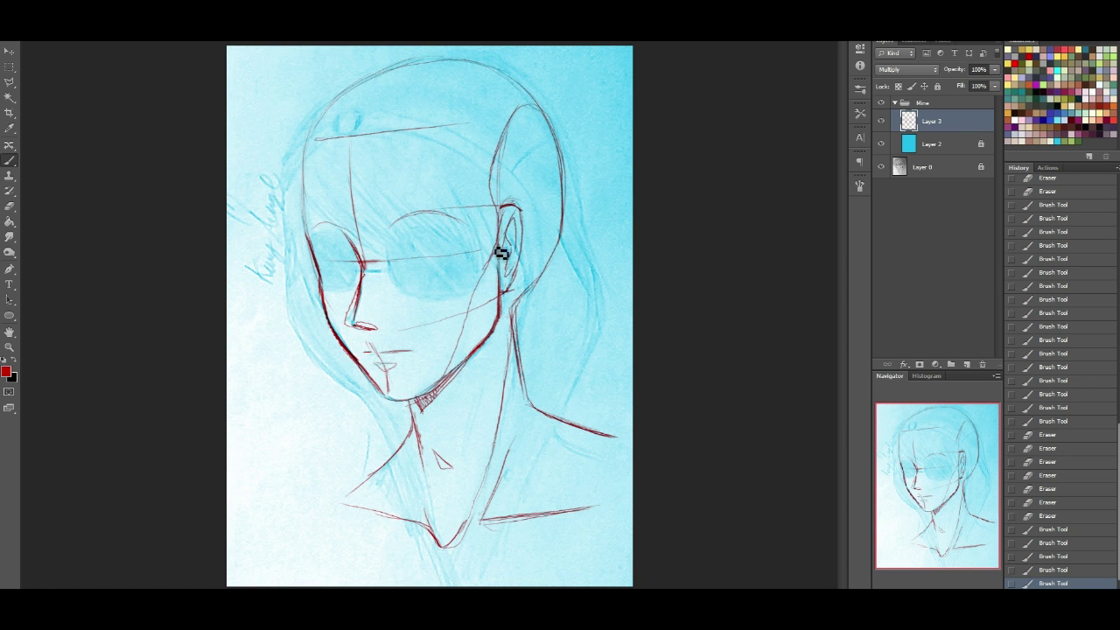
left_click_drag(498, 200, 514, 139)
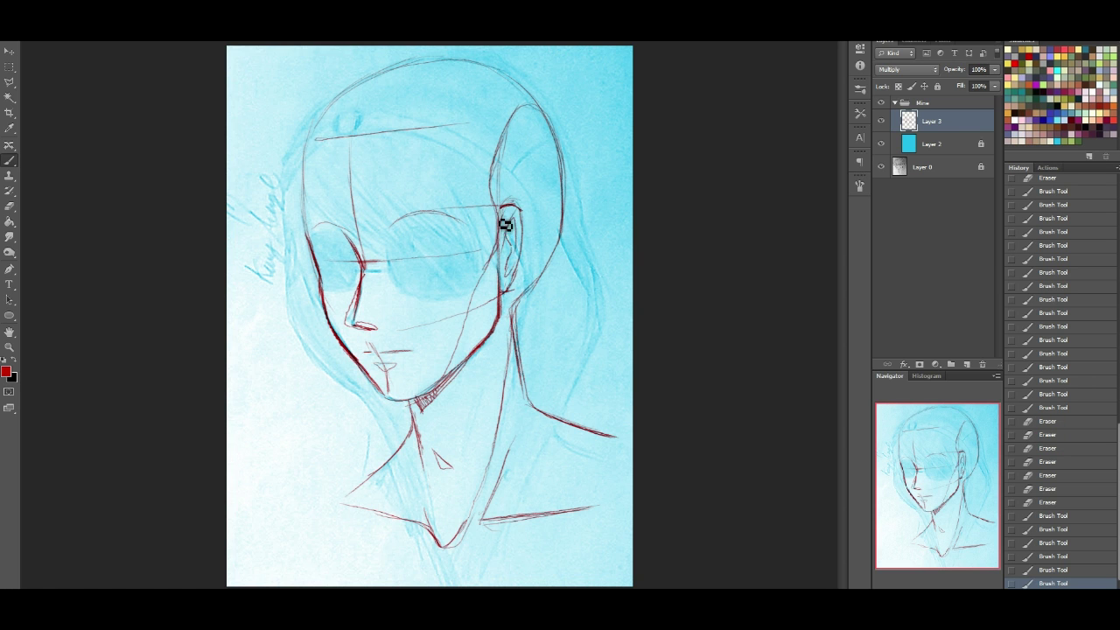
left_click_drag(479, 261, 477, 188)
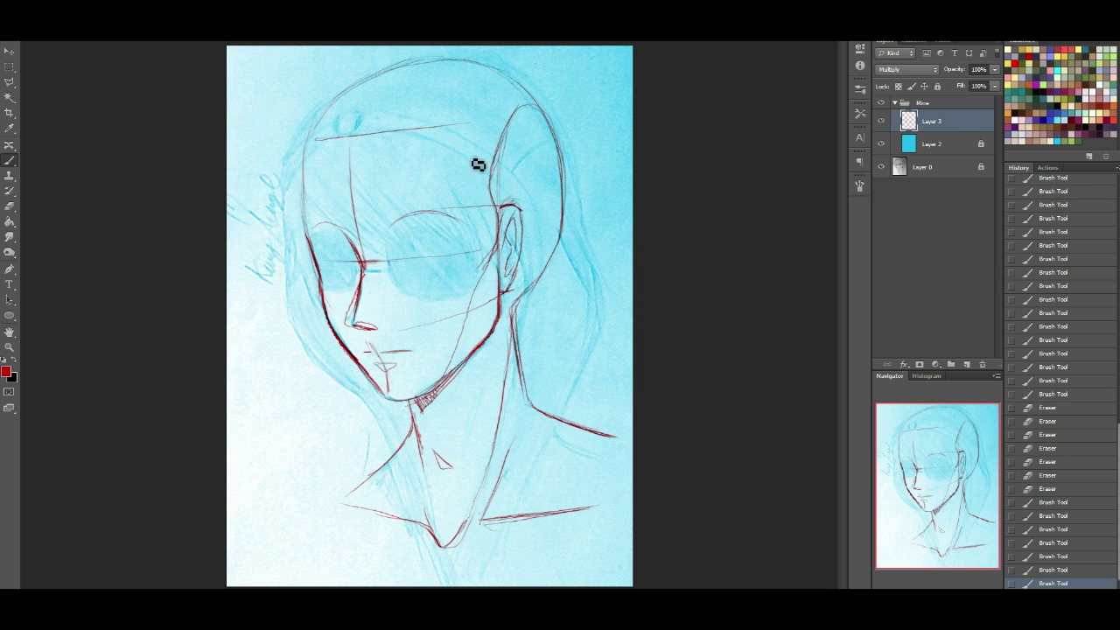
left_click_drag(464, 161, 461, 174)
key("ctrl+z")
Step: Create a new layer above Layer 3 and toggle Layer 3's visibility to compare the construction sketch with the scan
left_click(965, 364)
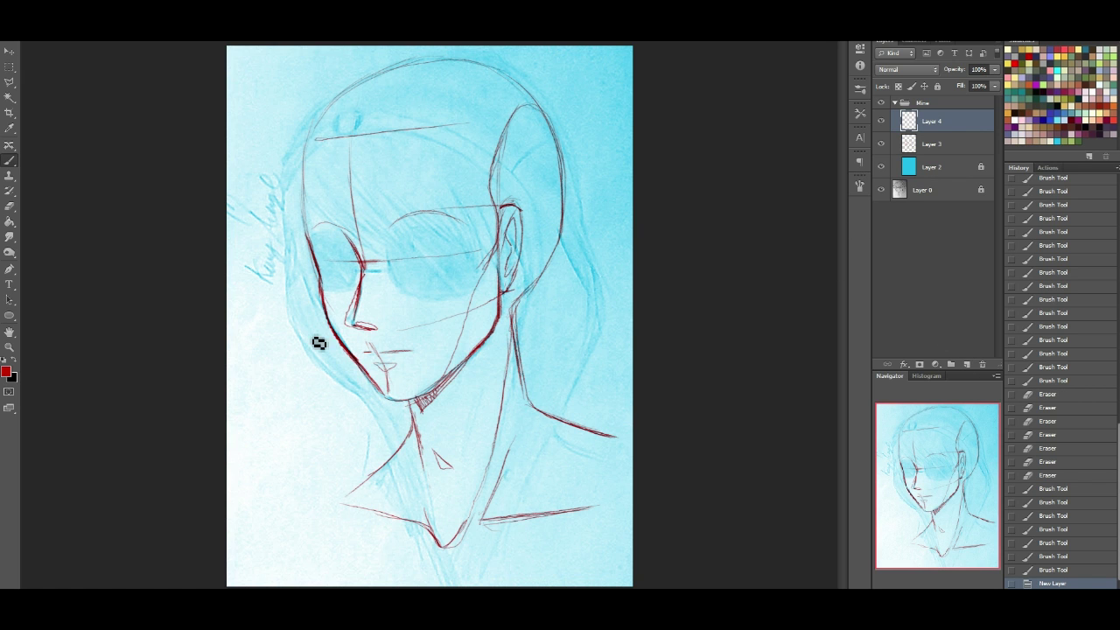
left_click(879, 146)
left_click(879, 146)
left_click(879, 147)
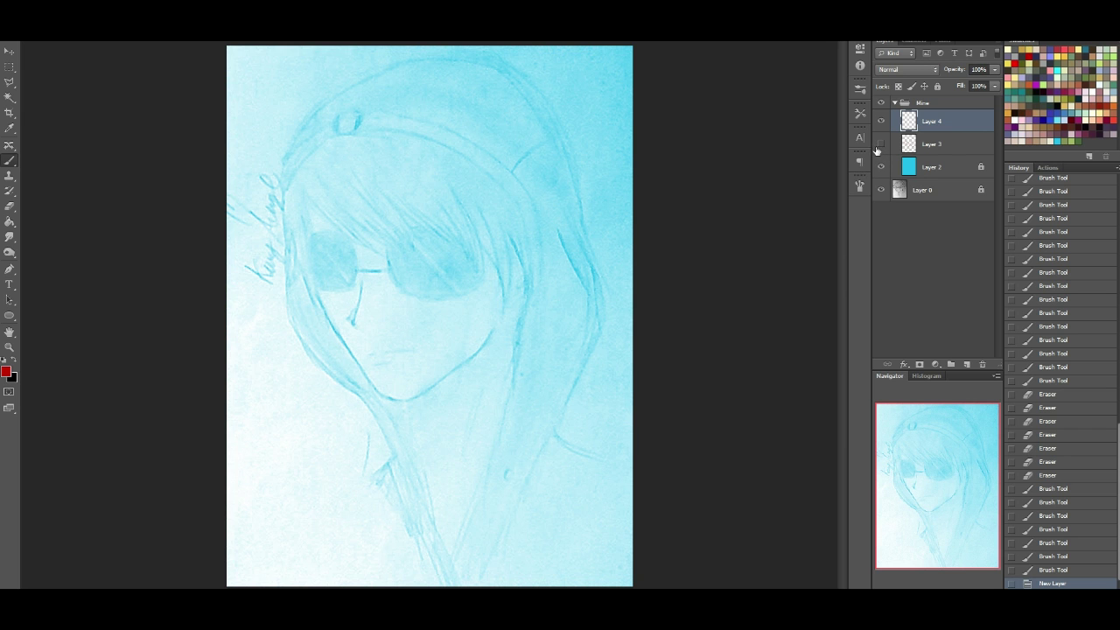
left_click(880, 146)
left_click(880, 147)
left_click(882, 146)
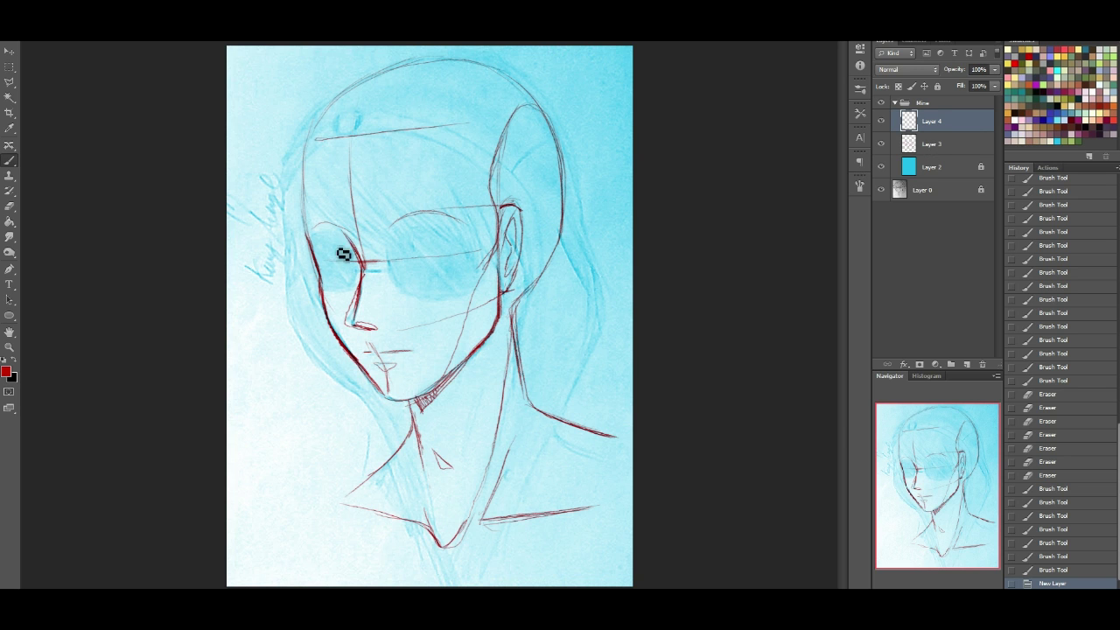
Step: Draw a short line along the far temple and a long straight line across the tops of the sunglasses on Layer 4
mouse_move(309, 255)
left_mouse_down()
mouse_move(318, 295)
mouse_move(306, 246)
left_mouse_up()
left_click_drag(306, 247, 316, 303)
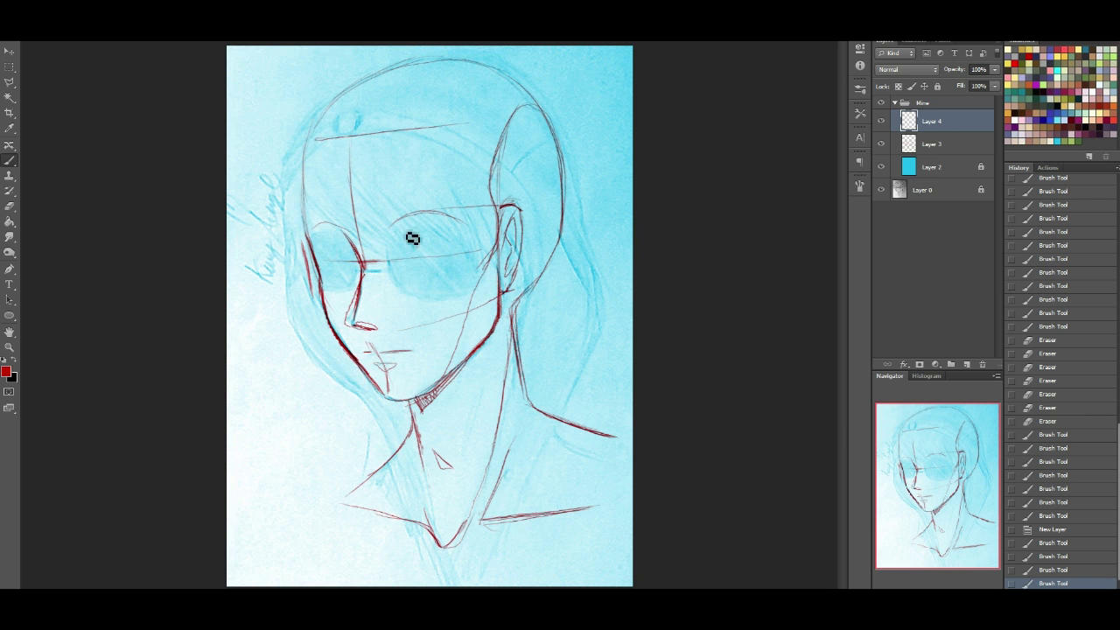
mouse_move(321, 243)
left_mouse_down()
mouse_move(457, 235)
mouse_move(355, 238)
mouse_move(389, 228)
mouse_move(445, 228)
left_mouse_up()
mouse_move(368, 234)
left_mouse_down()
mouse_move(478, 234)
mouse_move(408, 236)
mouse_move(471, 226)
left_mouse_up()
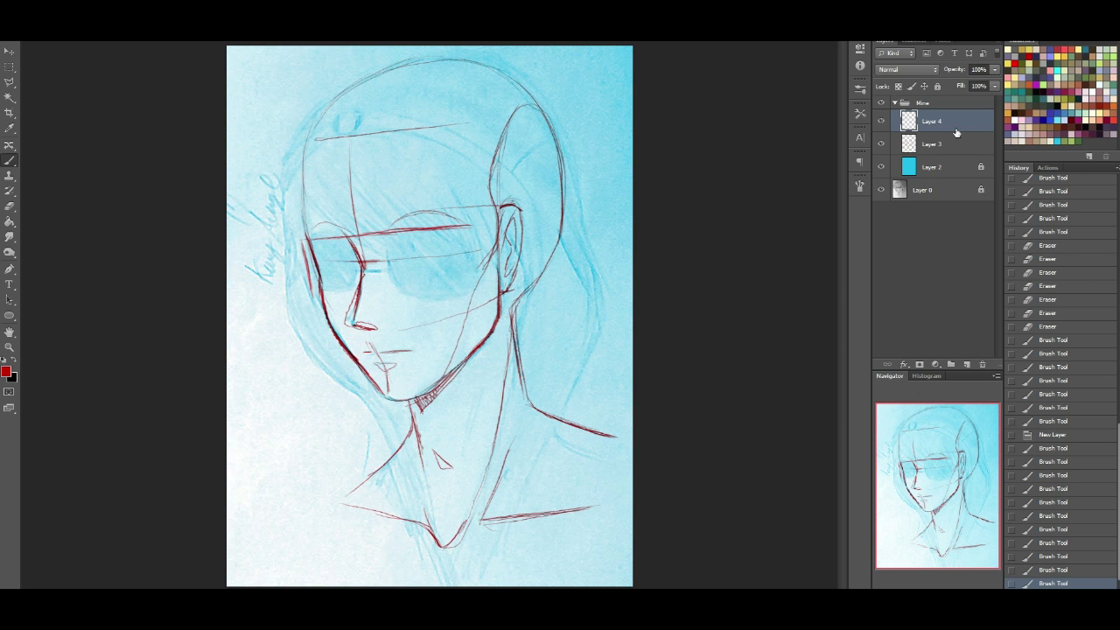
Step: Recolour Layer 4's lines green using Hue/Saturation with hue +113, saturation +100 and lightness -24, and set the layer's blend mode to Multiply
key("ctrl+u")
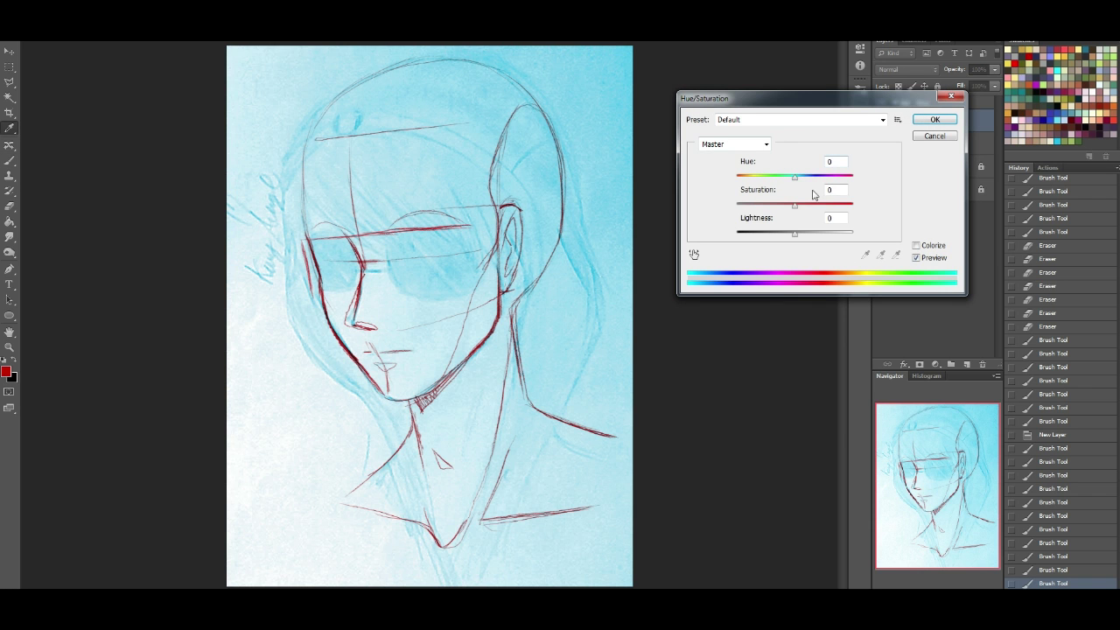
left_click_drag(800, 181, 851, 204)
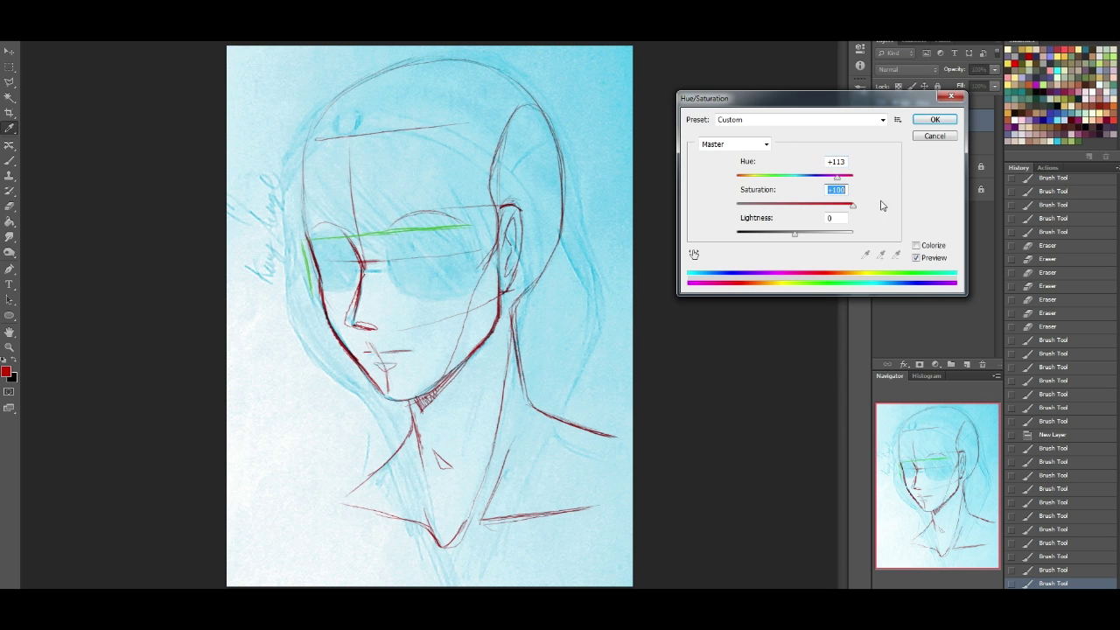
left_click_drag(805, 234, 782, 233)
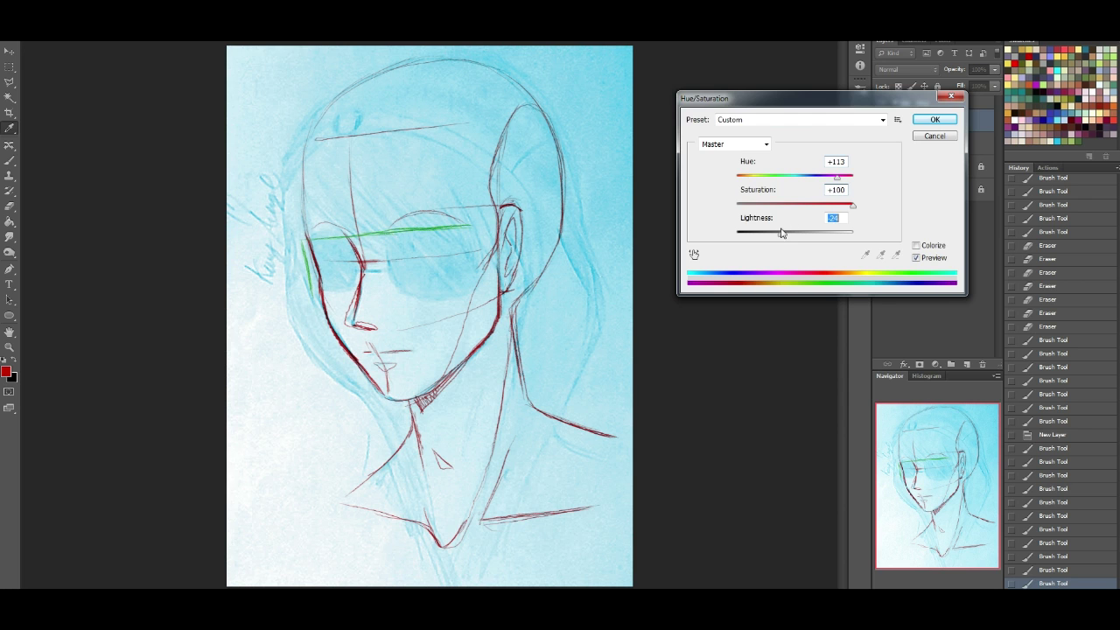
left_click(935, 120)
left_click(908, 69)
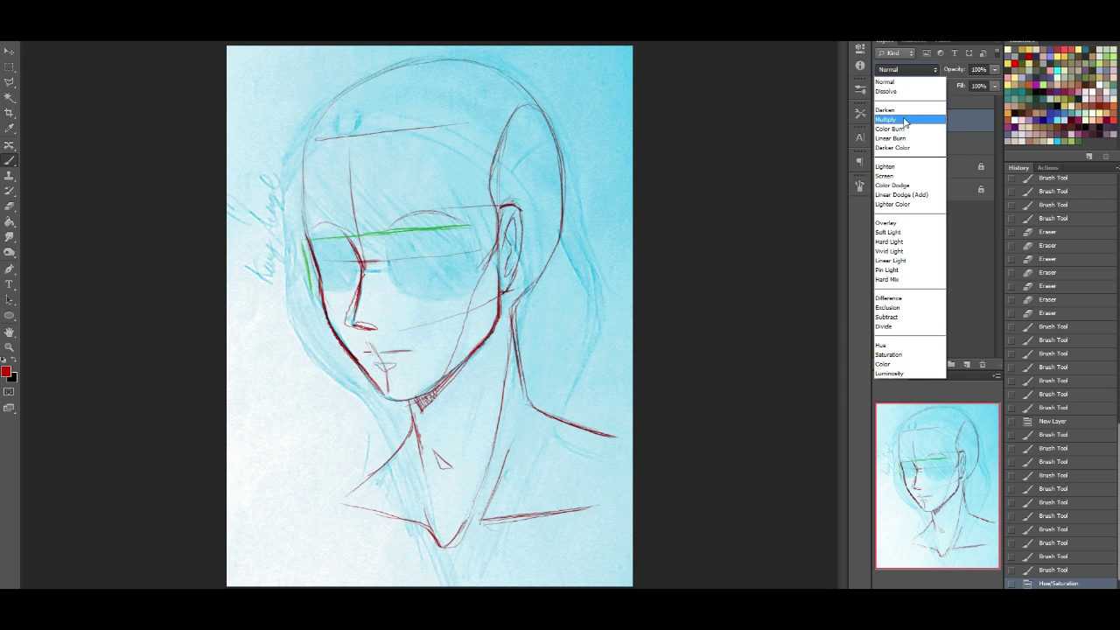
left_click(907, 122)
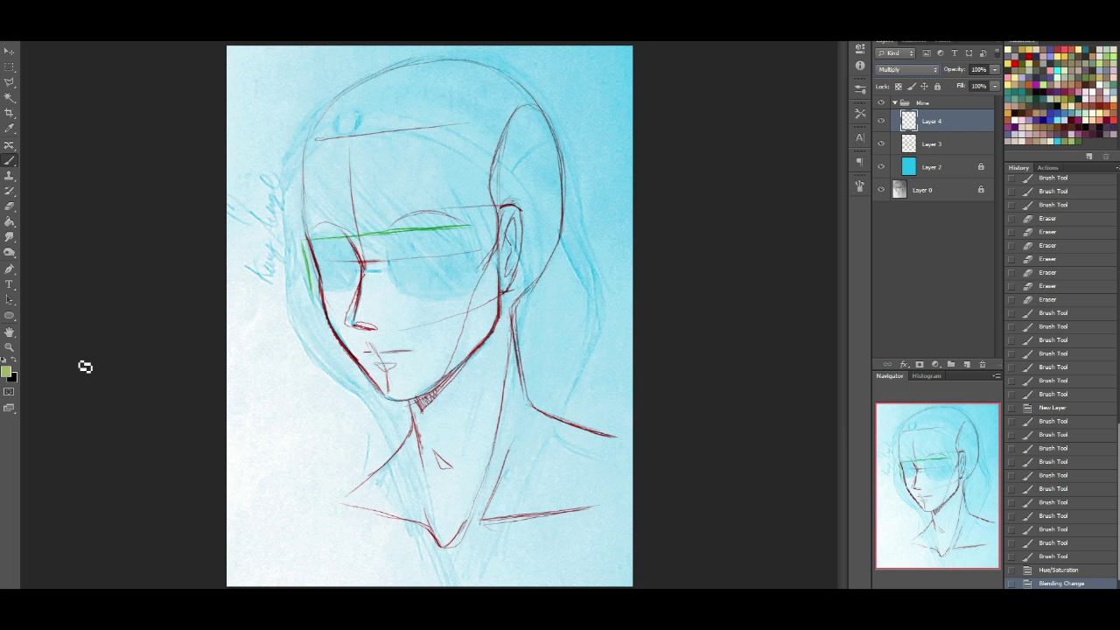
Step: Set the foreground colour to a vivid green with hue 120° and saturation 91%
left_click(7, 371)
left_click(764, 252)
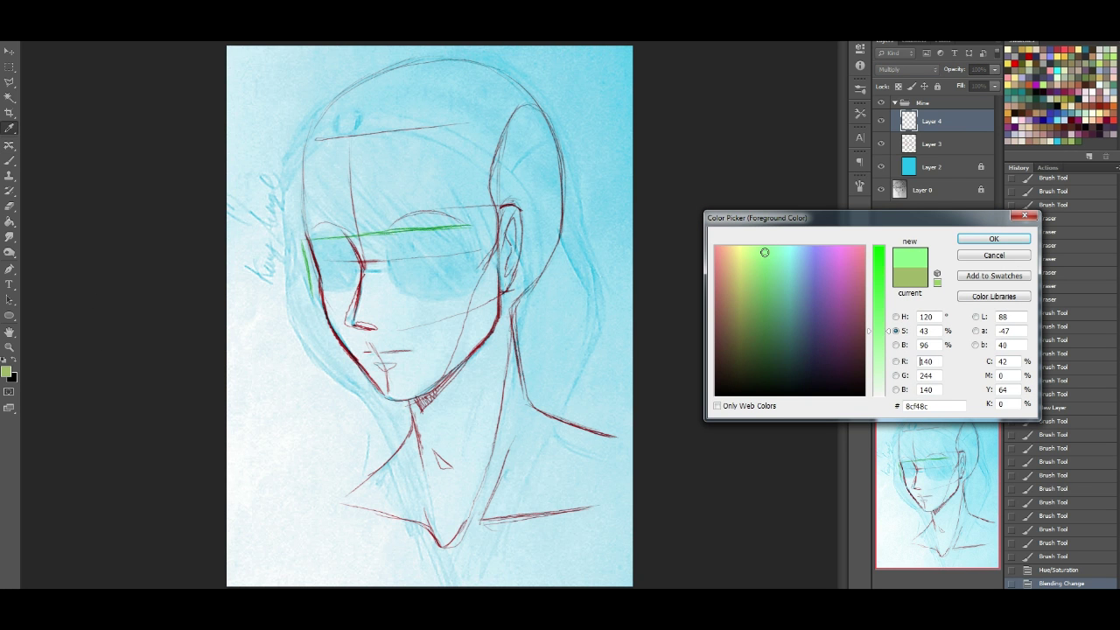
left_click(879, 265)
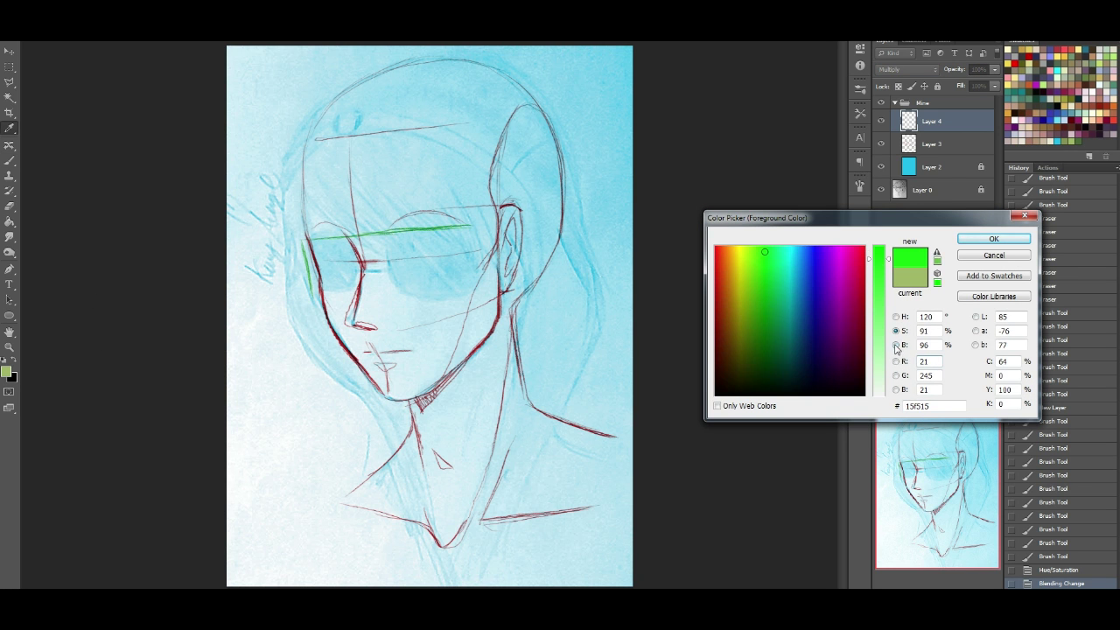
left_click(896, 344)
left_click(994, 238)
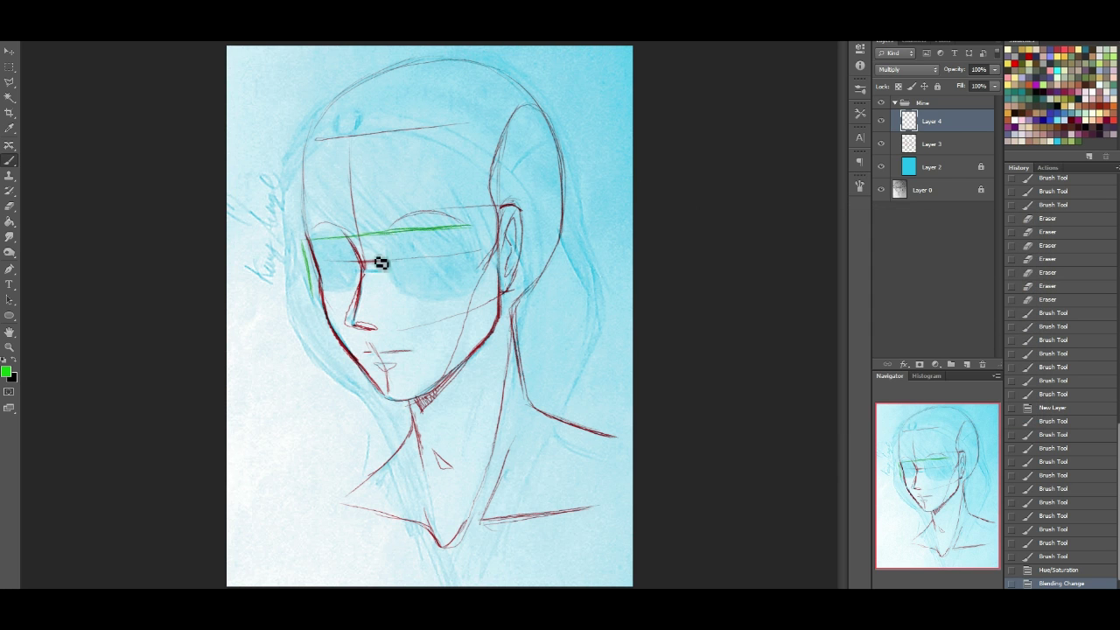
Step: Reinforce the sunglasses' far edge in green and draw a long straight bottom edge from it across to the near temple
left_click_drag(304, 245, 308, 289)
left_click_drag(303, 245, 310, 299)
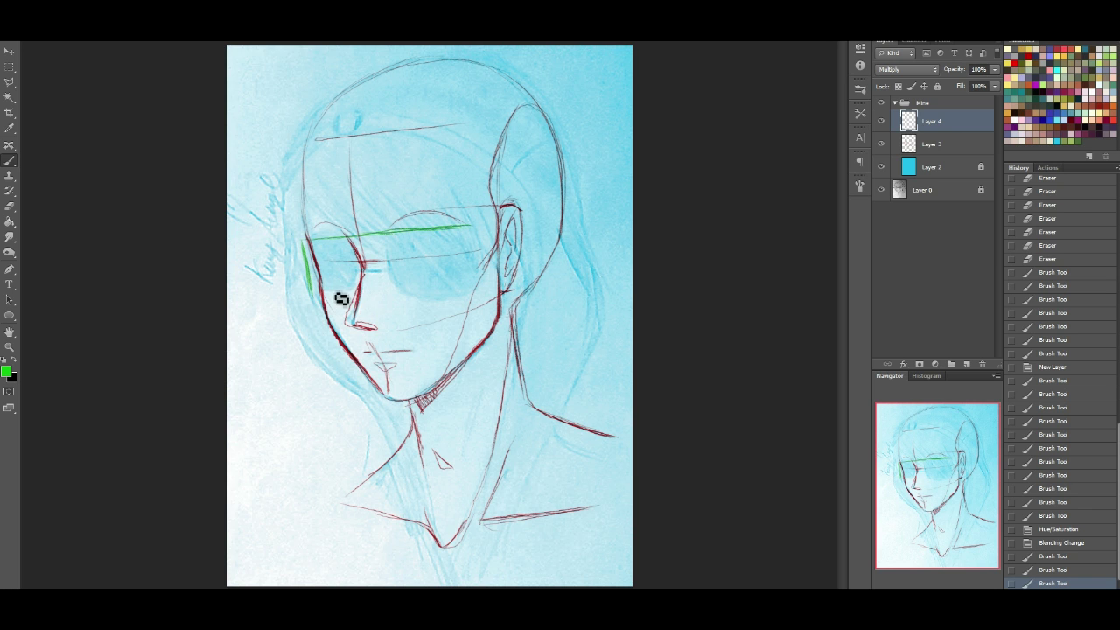
left_click_drag(312, 294, 337, 294)
left_click_drag(318, 294, 404, 292)
left_click_drag(334, 294, 414, 290)
left_click_drag(333, 293, 482, 293)
left_click_drag(408, 297, 478, 287)
Step: Draw the side plane of the sunglasses as two parallel lines receding past the ear, closed by a short vertical edge behind the head
mouse_move(481, 227)
left_mouse_down()
mouse_move(479, 262)
mouse_move(478, 232)
mouse_move(485, 290)
mouse_move(491, 237)
mouse_move(524, 215)
mouse_move(470, 231)
mouse_move(567, 164)
left_mouse_up()
left_click_drag(482, 288, 544, 249)
left_click_drag(483, 293, 571, 228)
left_click_drag(507, 265, 569, 213)
left_click_drag(570, 165, 570, 215)
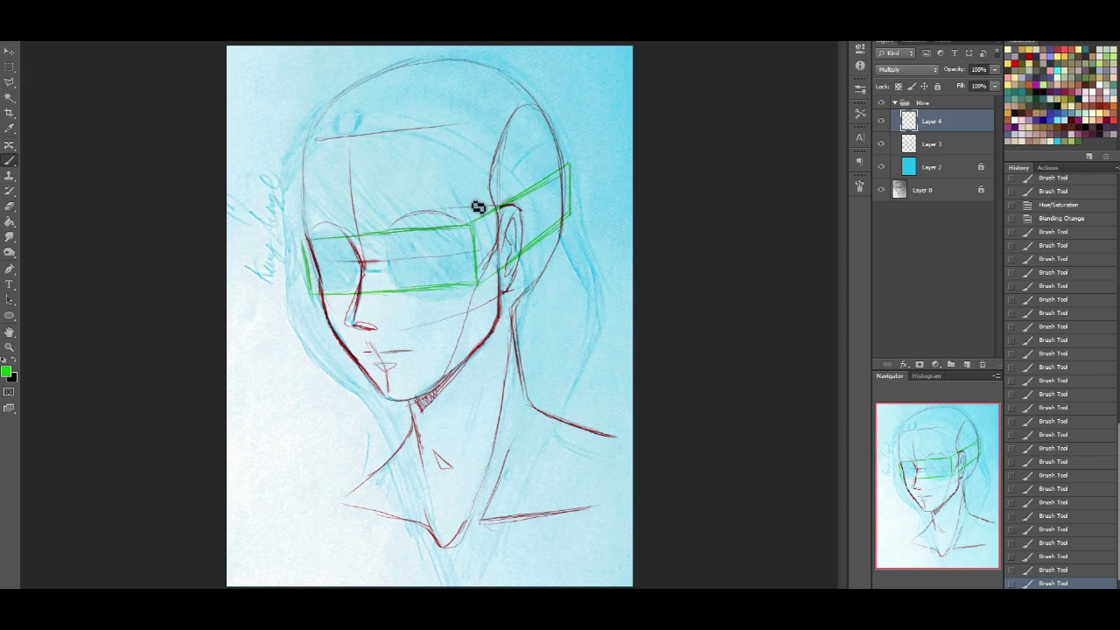
Step: Go over the far, near and rear vertical edges of the green sunglasses box to strengthen them
left_click_drag(305, 243, 311, 280)
left_click_drag(304, 248, 312, 272)
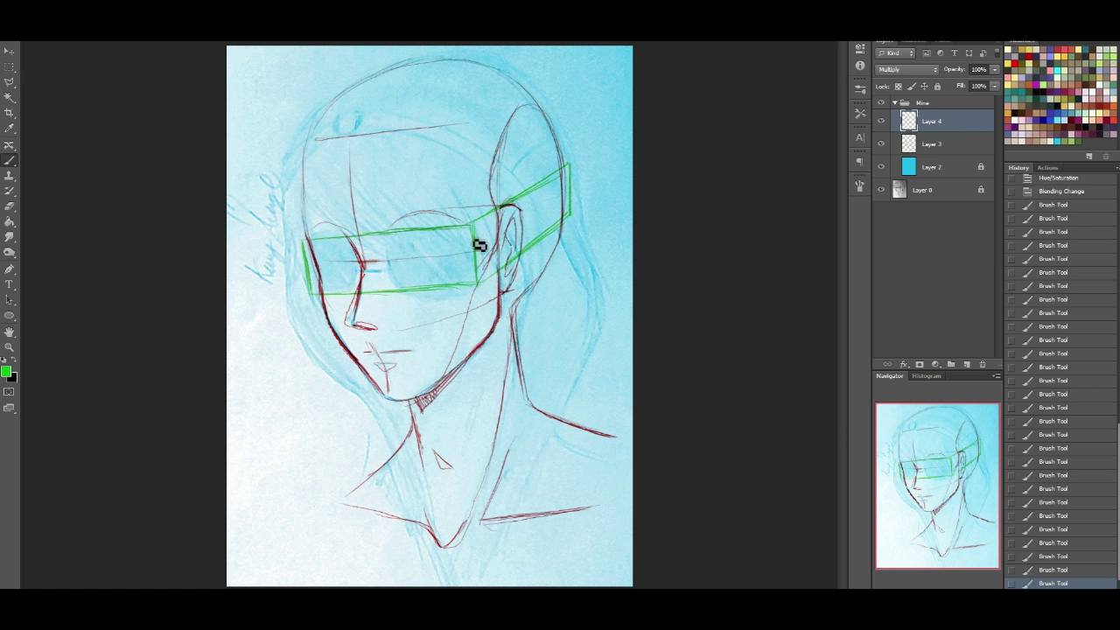
left_click_drag(476, 229, 478, 278)
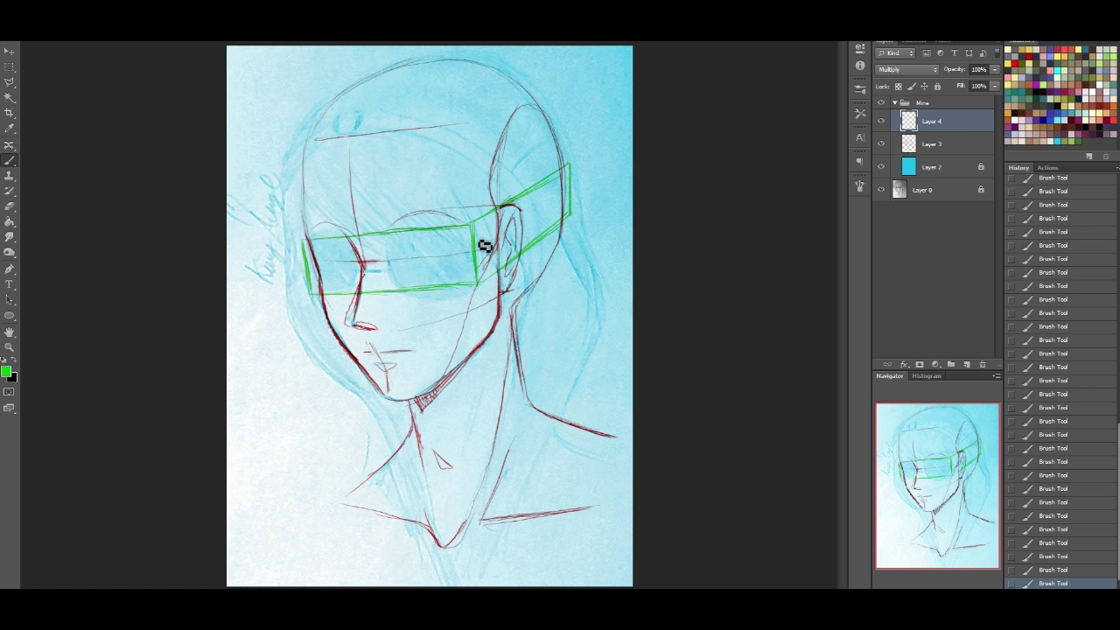
left_click_drag(575, 186, 574, 171)
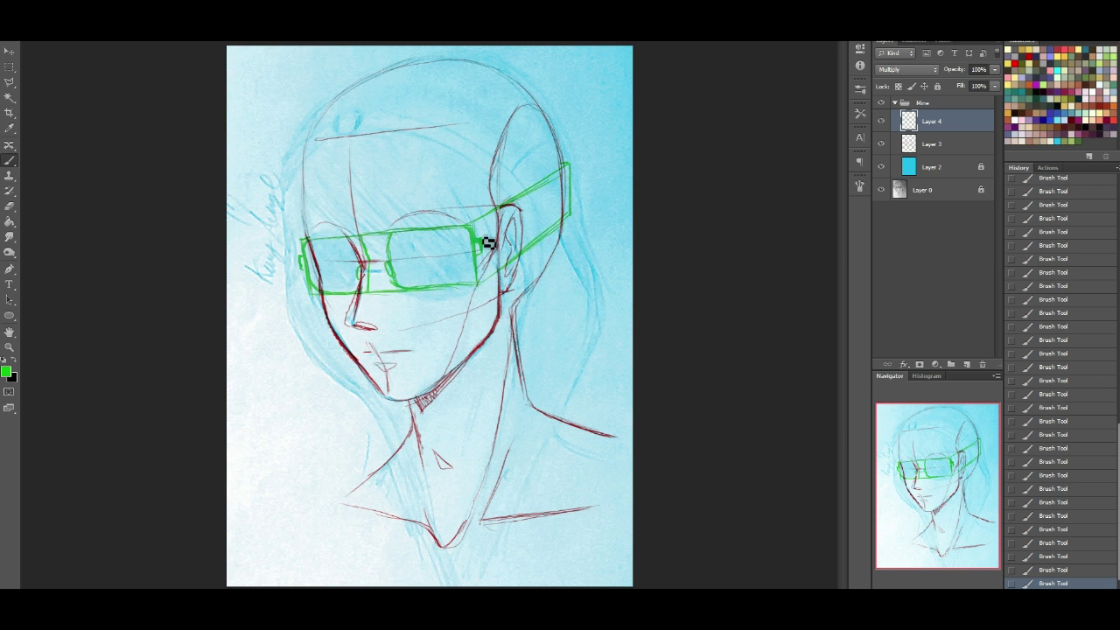
Step: Step back through the history to remove the hinge tabs on the frame, and redraw the far hinge at the lens's upper outer corner
left_click(1069, 529)
left_click(1075, 487)
left_click(1070, 506)
left_click(1068, 517)
left_click(1046, 500)
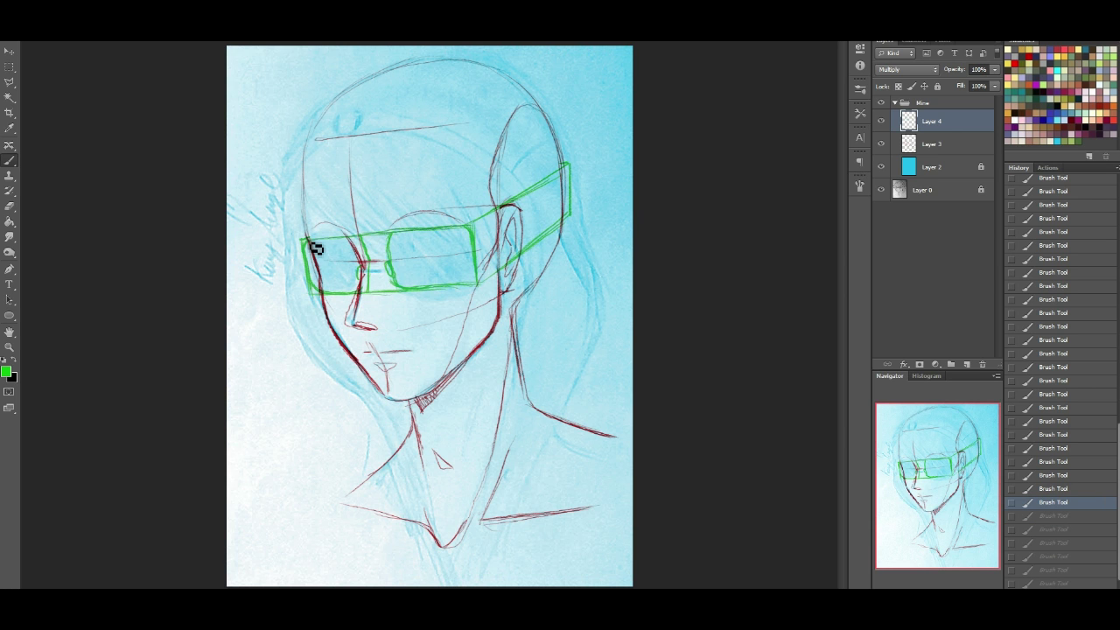
left_click_drag(304, 262, 306, 241)
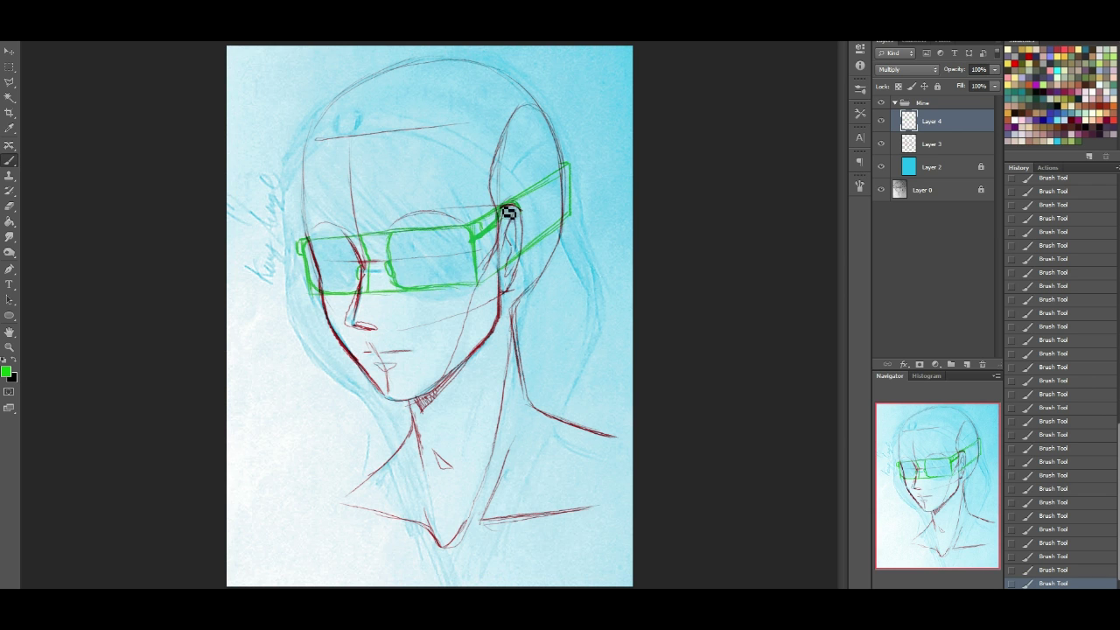
Step: Erase the green arm strokes overlapping the ear, and draw the curved bridge joining the two lenses
left_click(9, 205)
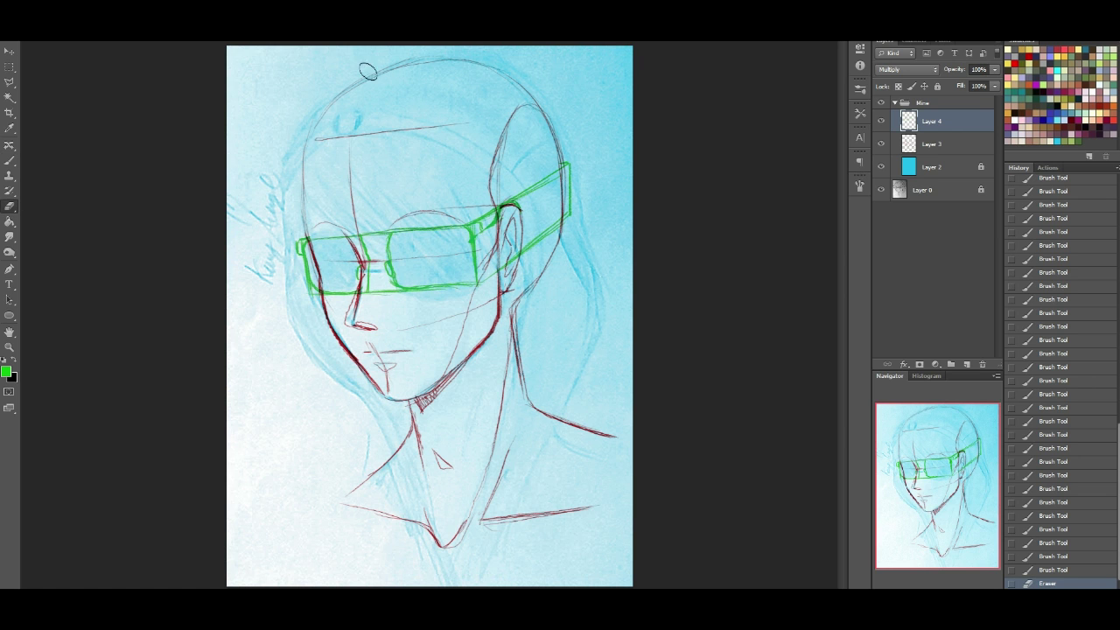
key("b")
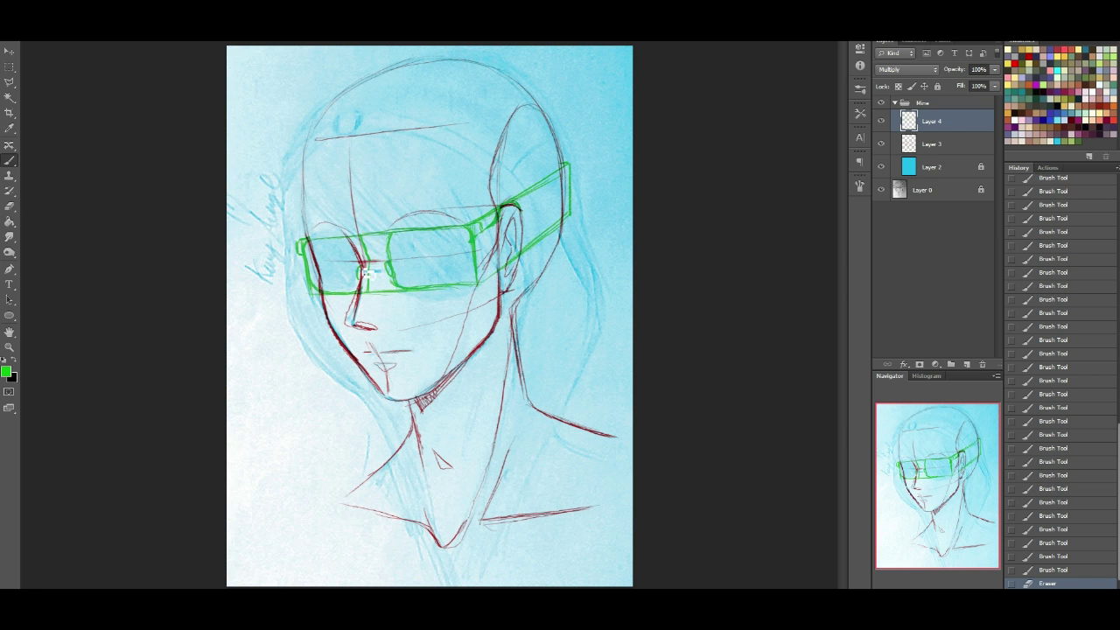
mouse_move(385, 262)
left_mouse_down()
mouse_move(365, 265)
mouse_move(406, 238)
left_mouse_up()
left_click(882, 104)
left_click(881, 103)
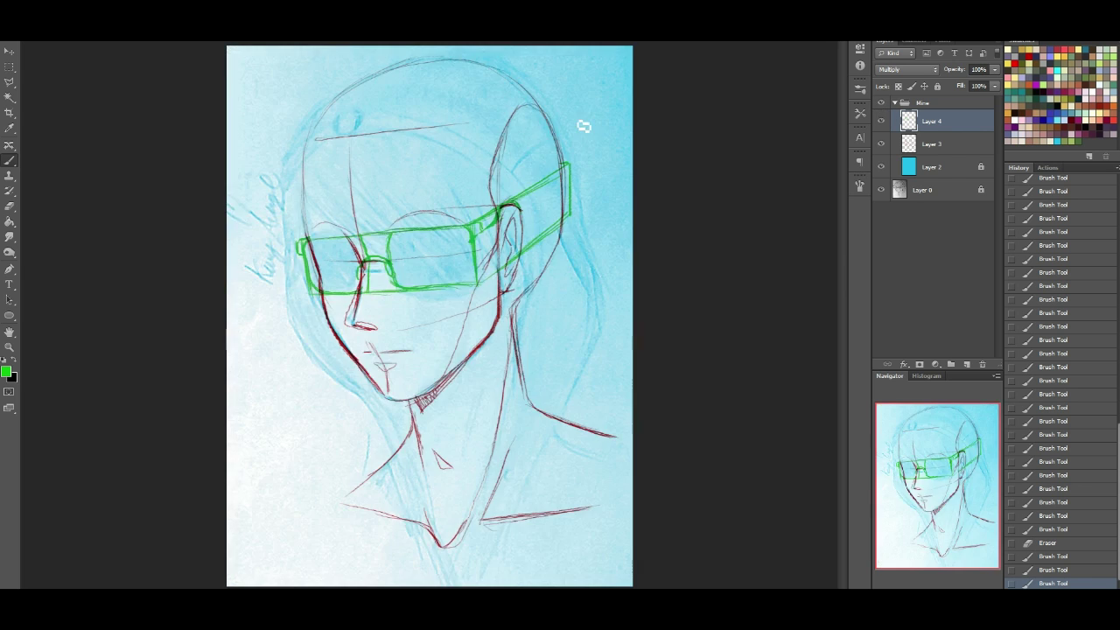
Step: Strengthen the far lens's inner edge, round the near lens's lower outer corner, and toggle the Mine group to compare with the scan
left_click_drag(358, 258, 359, 276)
left_click_drag(472, 290, 464, 291)
mouse_move(479, 271)
left_mouse_down()
mouse_move(414, 294)
mouse_move(437, 296)
left_mouse_up()
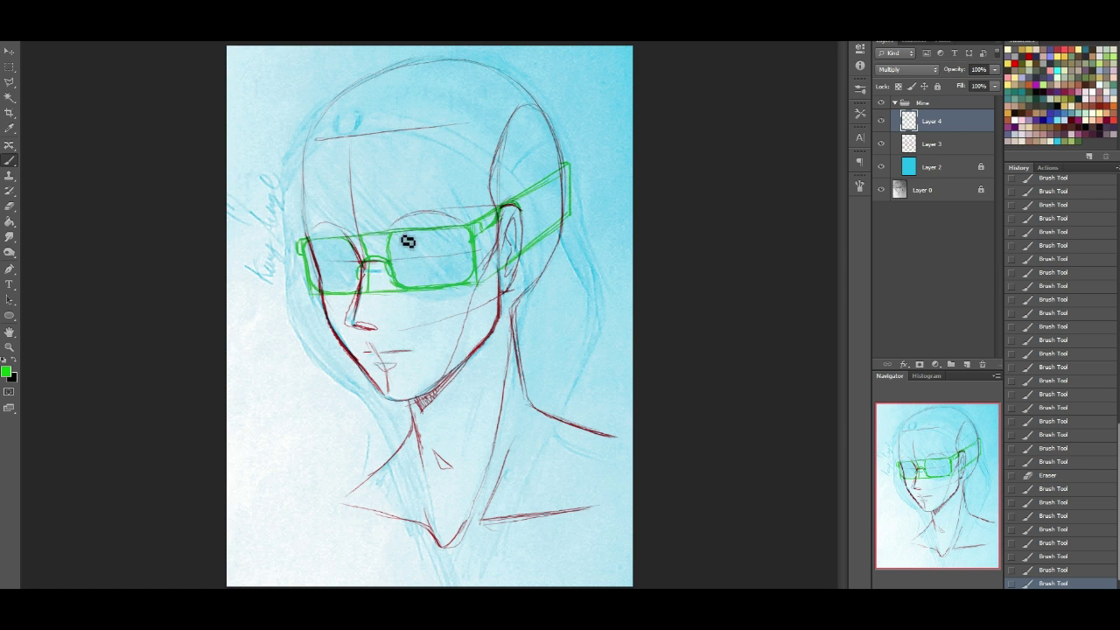
left_click(881, 104)
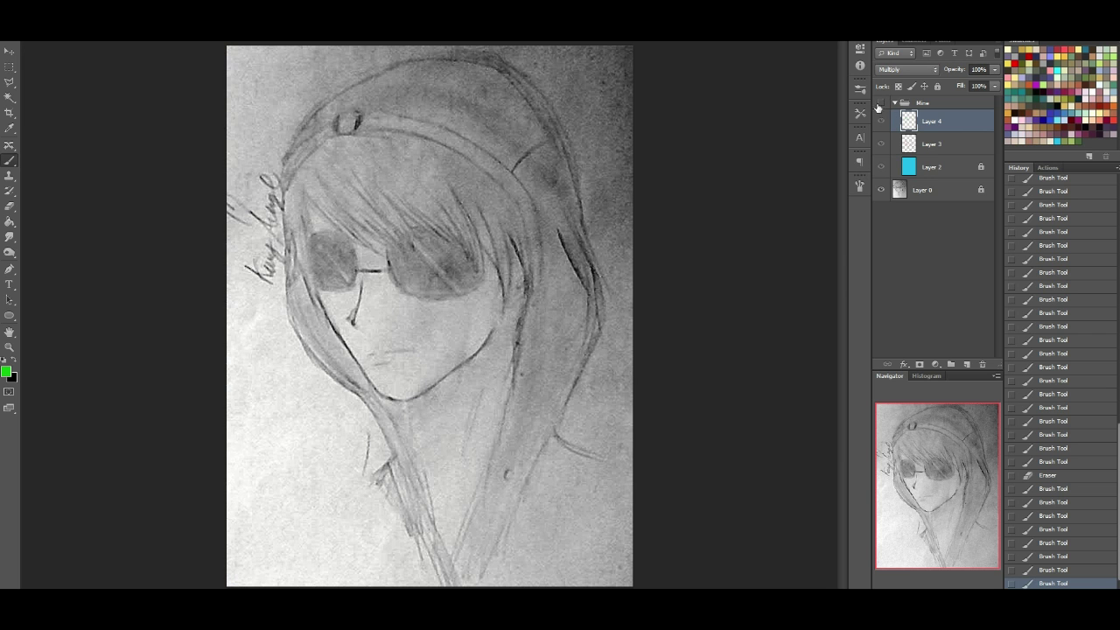
left_click(882, 104)
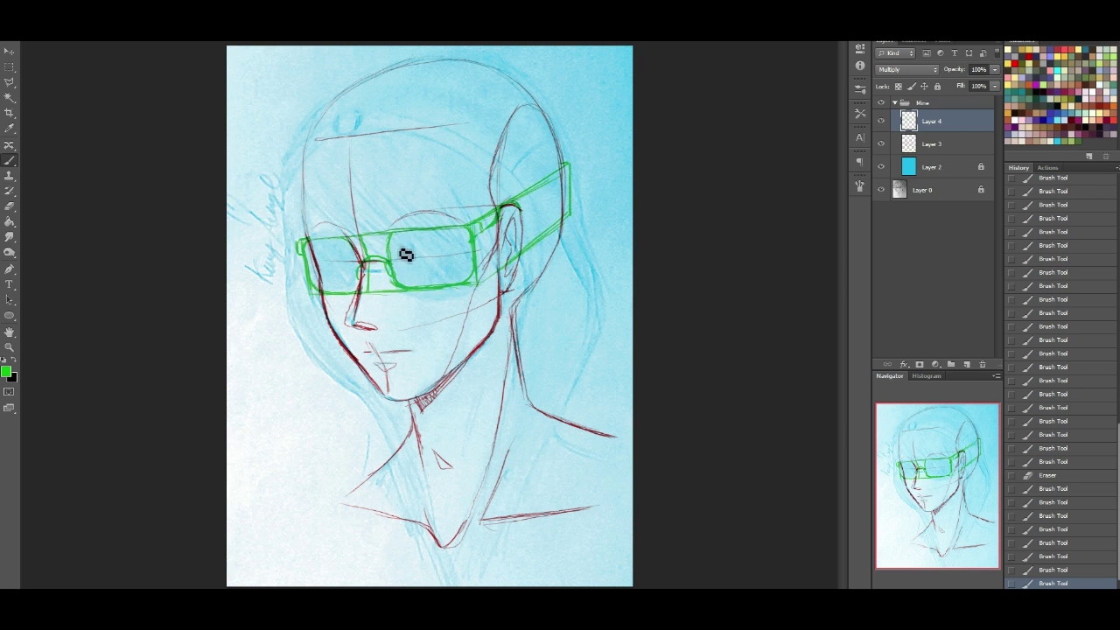
Step: Draw an S-shaped reflection curve across each of the two sunglass lenses
mouse_move(398, 251)
left_mouse_down()
mouse_move(470, 280)
mouse_move(450, 240)
left_mouse_up()
left_click_drag(401, 247, 470, 275)
left_click_drag(400, 247, 458, 273)
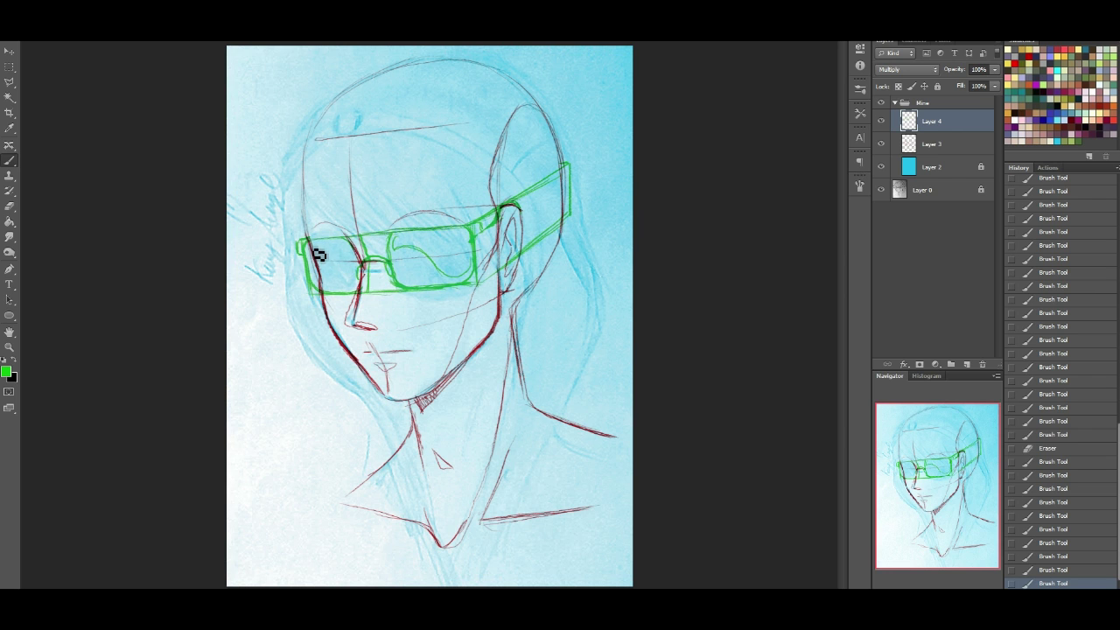
left_click_drag(337, 268, 360, 273)
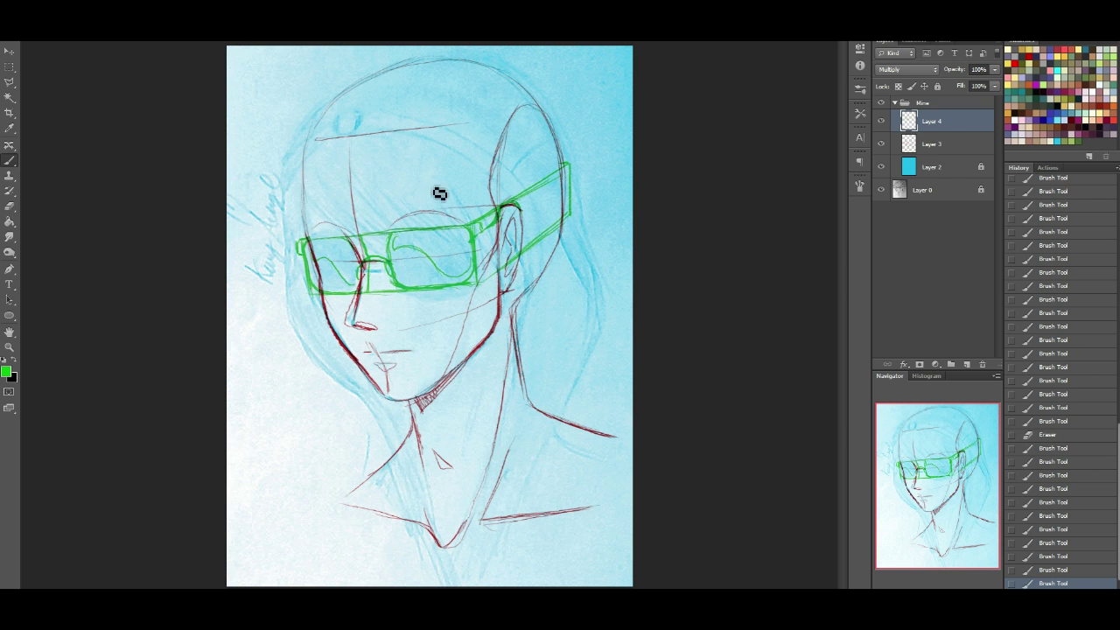
Step: Shade both lenses with short diagonal hatching lines around the reflection curves
left_click_drag(461, 247, 445, 238)
left_click_drag(454, 239, 436, 260)
left_click_drag(457, 245, 445, 270)
mouse_move(460, 256)
left_mouse_down()
mouse_move(449, 273)
mouse_move(406, 286)
left_mouse_up()
left_click_drag(397, 265, 423, 285)
left_click_drag(408, 264, 438, 284)
left_click_drag(422, 263, 441, 280)
left_click_drag(317, 280, 326, 291)
left_click_drag(322, 279, 333, 292)
left_click_drag(337, 251, 352, 268)
left_click_drag(348, 248, 358, 263)
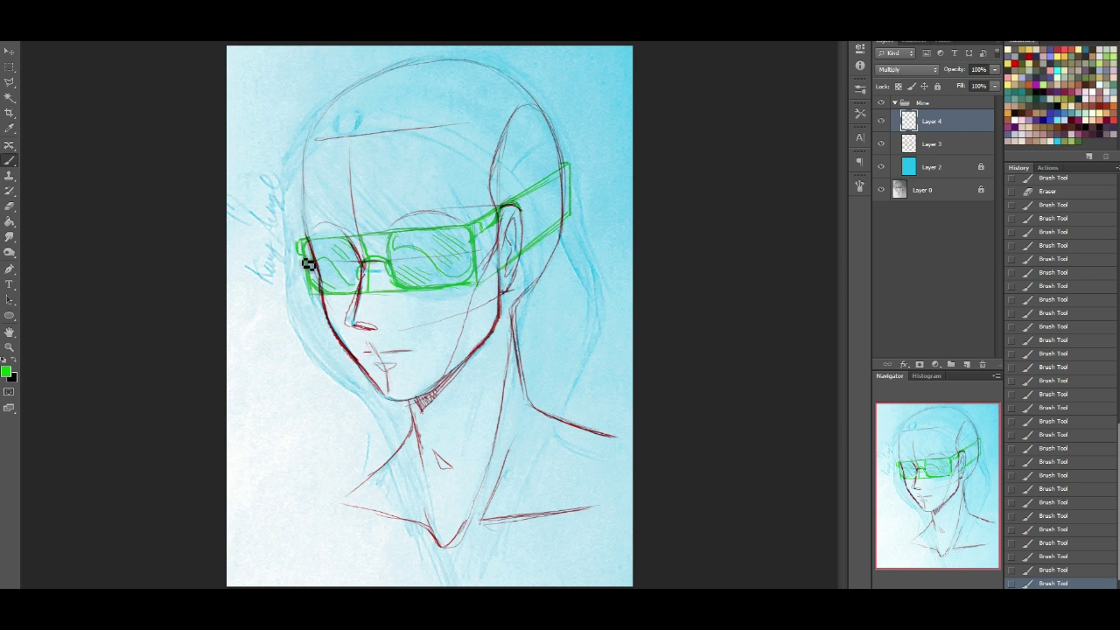
left_click_drag(316, 281, 325, 294)
Step: Try a few long diagonal lines on the blank area beside the shoulder, and undo them through the history
left_click_drag(259, 405, 340, 477)
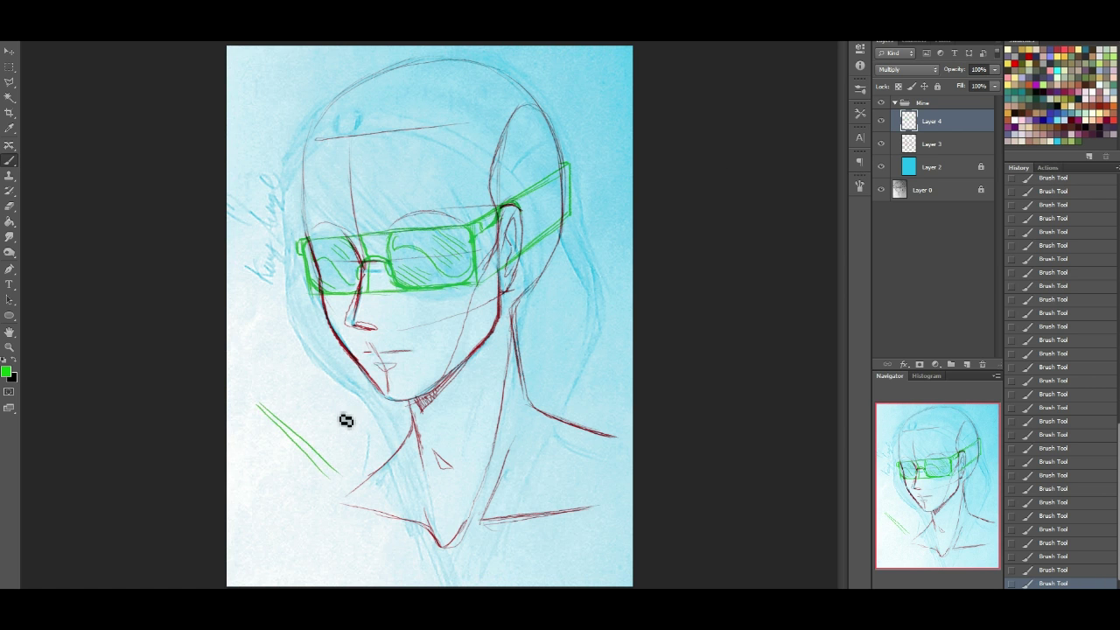
left_click(1055, 557)
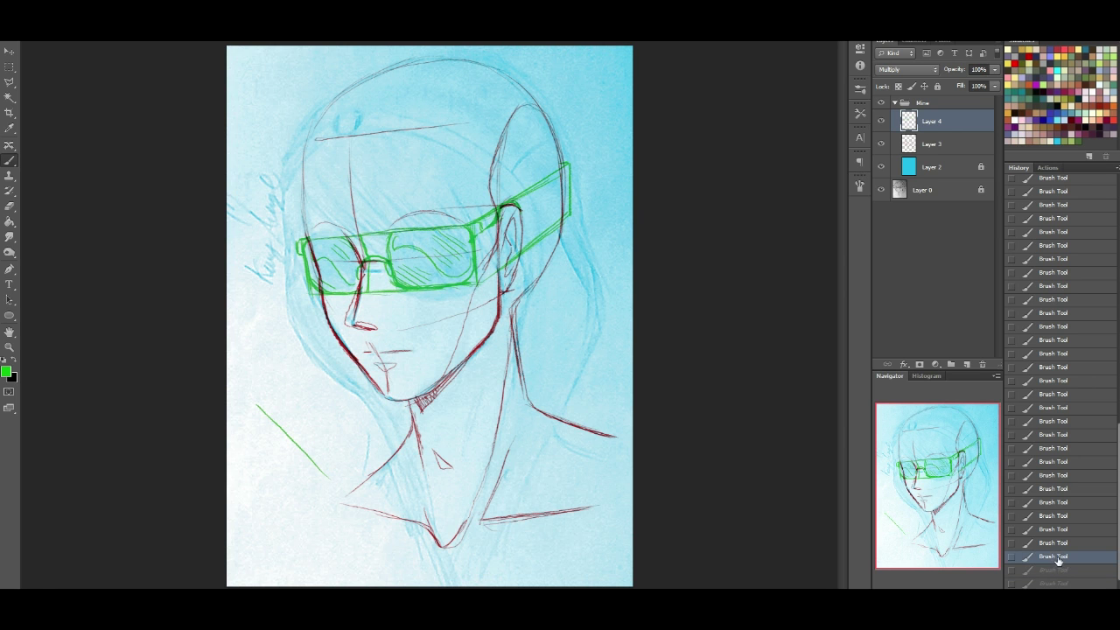
left_click(1050, 544)
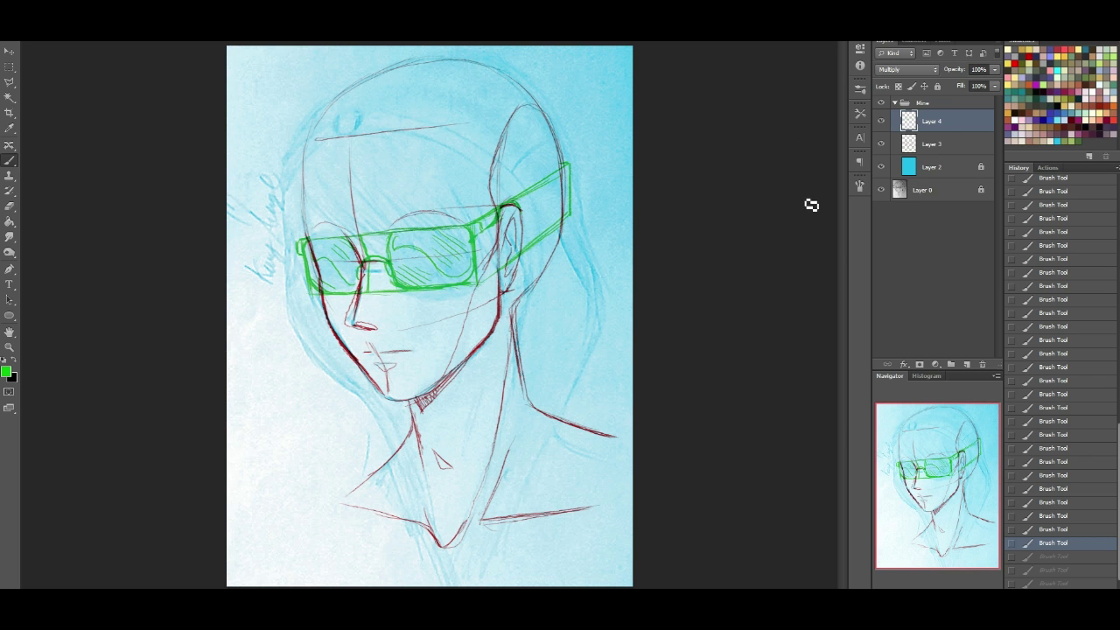
Step: Create a new layer above Layer 4 and draw a blue lens frame outline with a flat top and rounded bottom below the face
left_click(966, 364)
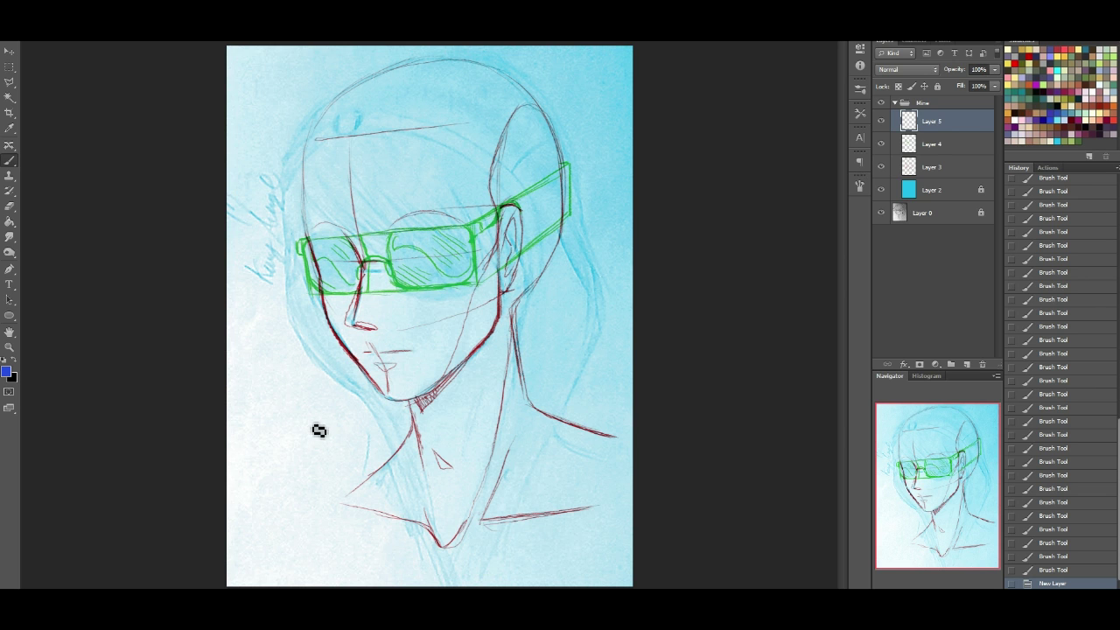
mouse_move(385, 425)
left_mouse_down()
mouse_move(292, 425)
mouse_move(299, 475)
mouse_move(349, 498)
mouse_move(385, 488)
mouse_move(402, 464)
mouse_move(389, 491)
left_mouse_up()
left_click_drag(406, 452, 400, 477)
mouse_move(401, 429)
left_mouse_down()
mouse_move(397, 435)
mouse_move(409, 437)
mouse_move(411, 468)
mouse_move(406, 458)
mouse_move(387, 494)
left_mouse_up()
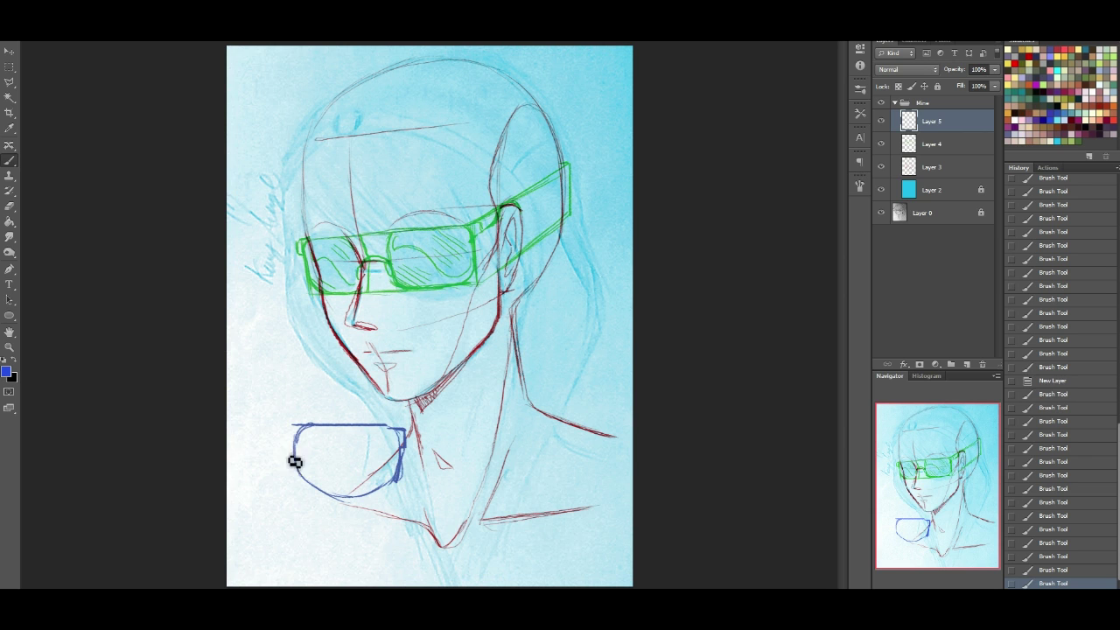
left_click_drag(293, 464, 307, 489)
key("ctrl+z")
Step: Draw a smaller matching outline inside the blue lens frame to give the rim its thickness
mouse_move(313, 439)
left_mouse_down()
mouse_move(309, 471)
mouse_move(365, 471)
mouse_move(348, 490)
mouse_move(322, 484)
mouse_move(343, 491)
mouse_move(333, 493)
mouse_move(397, 468)
left_mouse_up()
left_click_drag(368, 489, 399, 464)
mouse_move(310, 436)
left_mouse_down()
mouse_move(391, 439)
mouse_move(390, 473)
left_mouse_up()
left_click_drag(390, 441, 389, 472)
left_click_drag(322, 433, 302, 457)
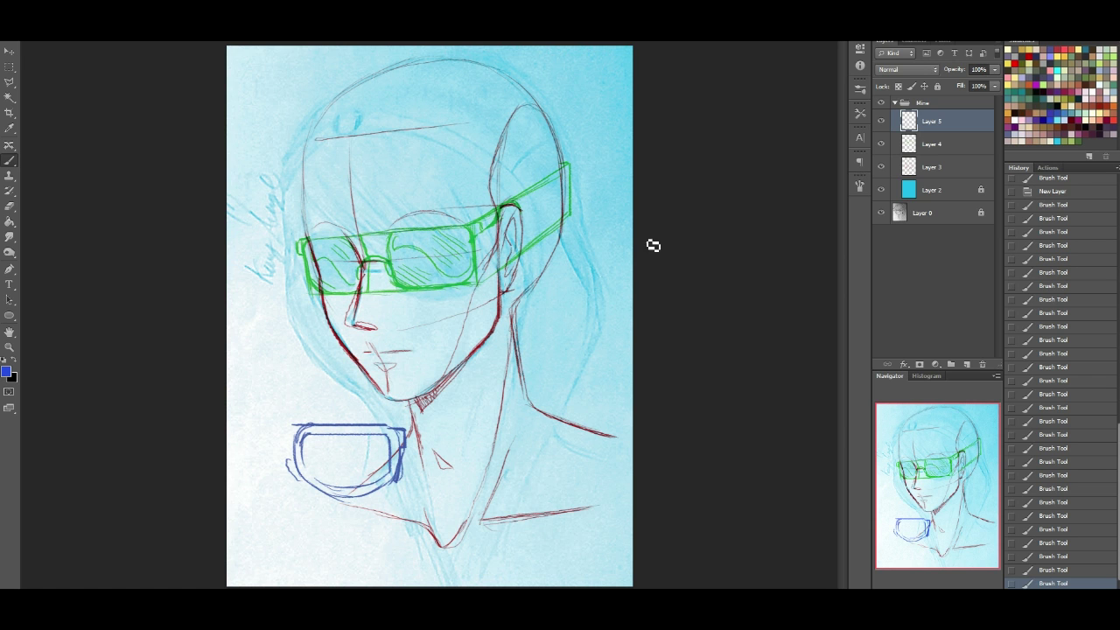
Step: Move the blue lens drawing on Layer 5 so it sits over the neck, just below the chin
left_click(9, 51)
mouse_move(417, 477)
left_mouse_down()
mouse_move(420, 464)
mouse_move(560, 473)
mouse_move(453, 462)
left_mouse_up()
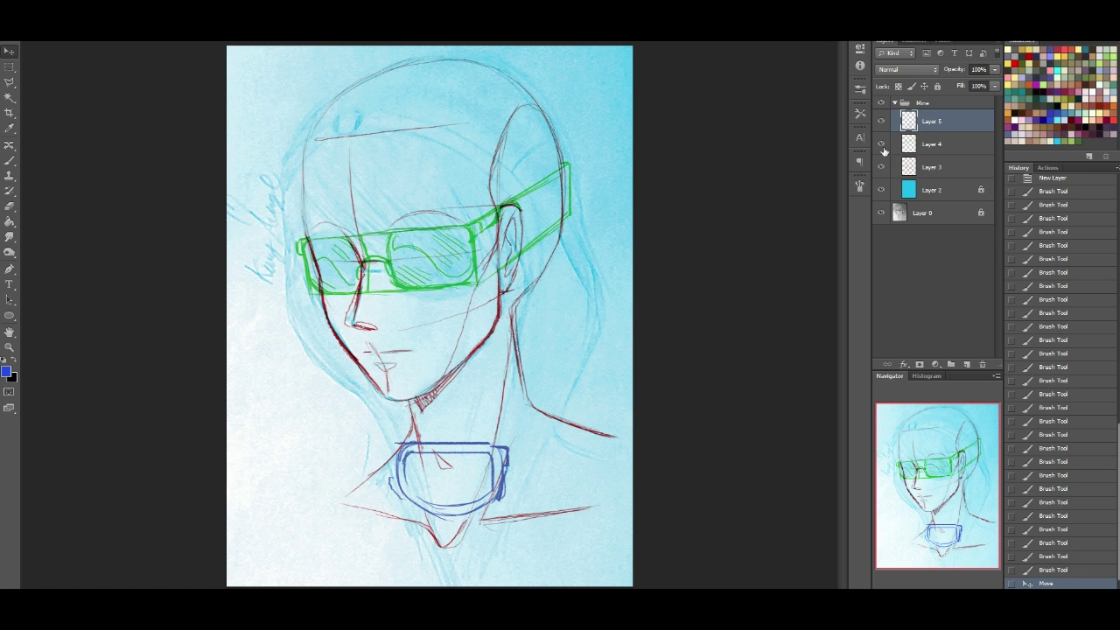
mouse_move(461, 486)
left_mouse_down()
mouse_move(392, 464)
mouse_move(448, 464)
mouse_move(420, 471)
left_mouse_up()
Step: Duplicate Layer 5, flip the copy horizontally and place it to the left of the original as the matching lens
left_click_drag(972, 124, 967, 365)
key("ctrl+t")
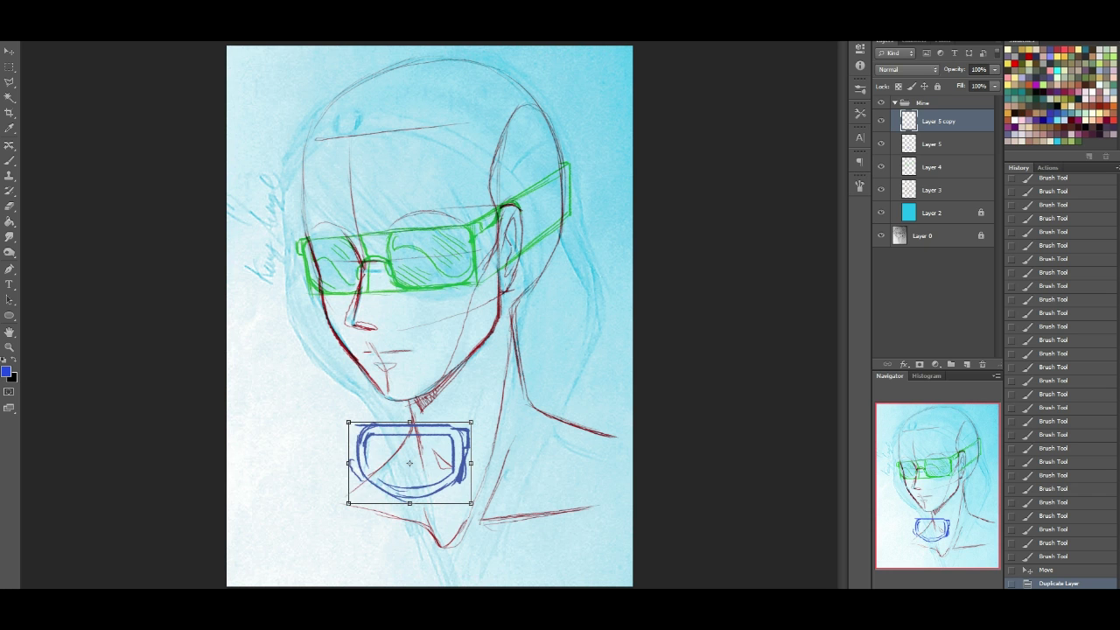
left_click(112, 243)
left_click_drag(456, 461, 320, 473)
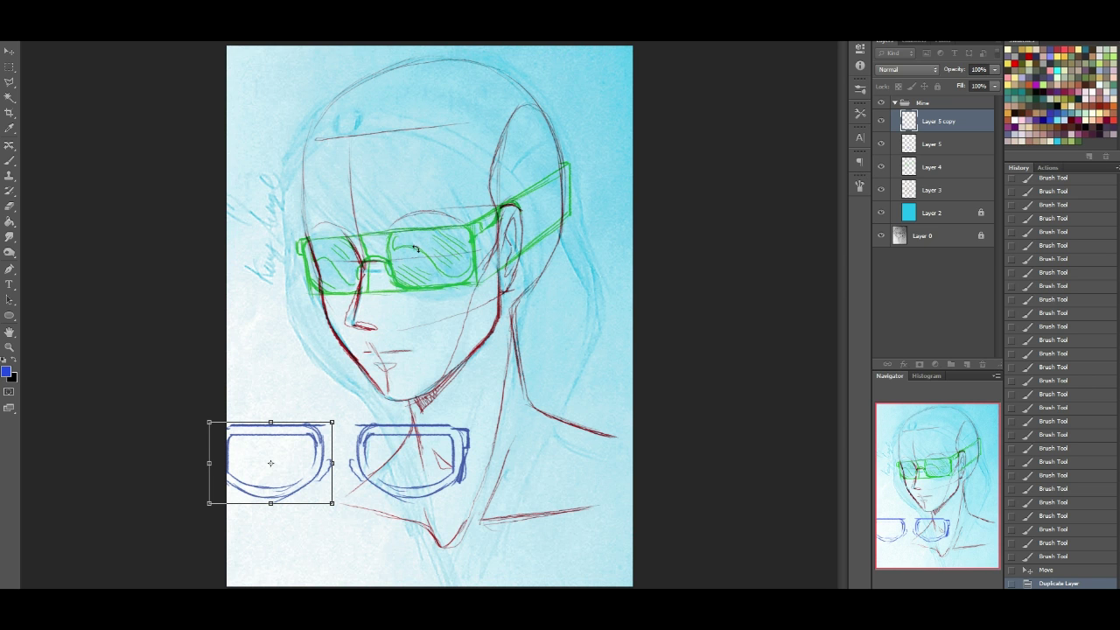
Step: Narrow the flipped blue lens copy from its outer edge, keep it upright, and merge it down into Layer 5
left_click_drag(483, 274, 392, 256)
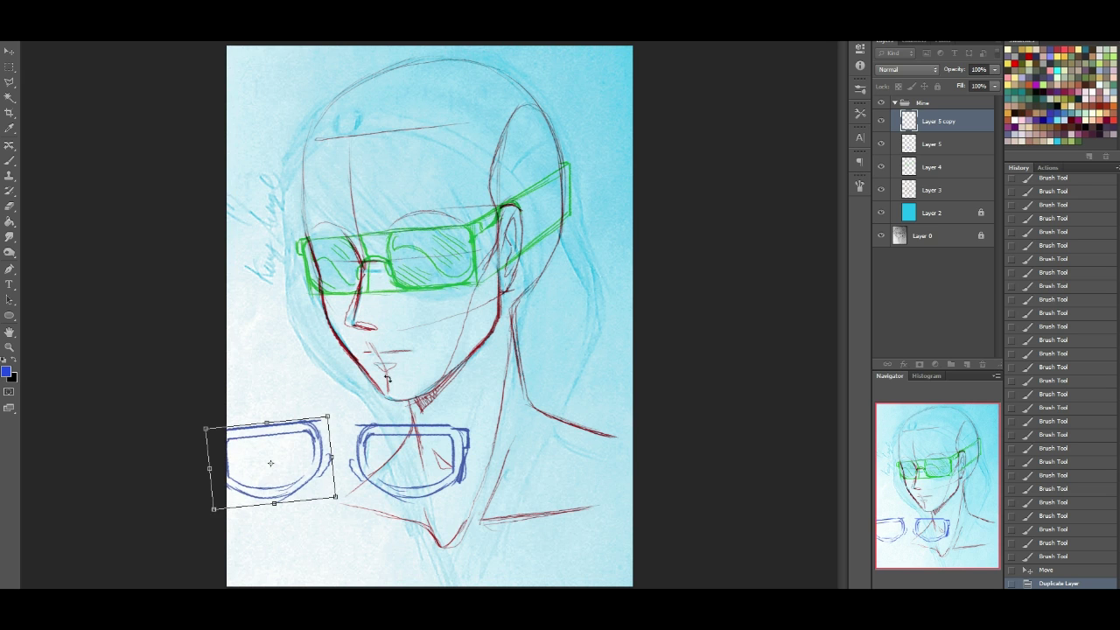
left_click_drag(386, 378, 376, 413)
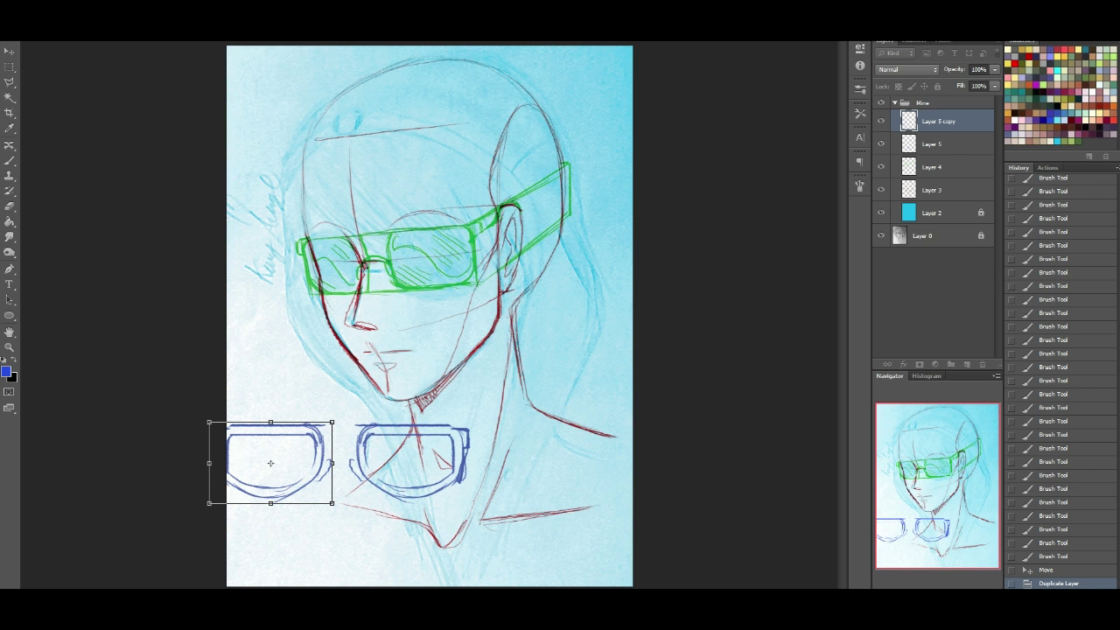
left_click_drag(207, 463, 226, 463)
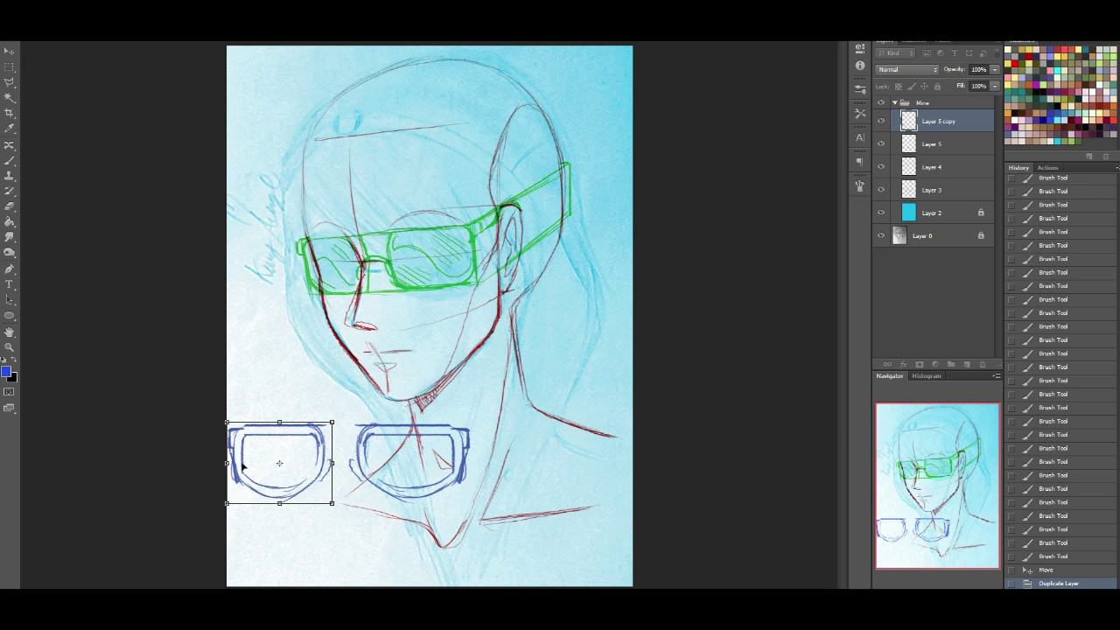
key("Return")
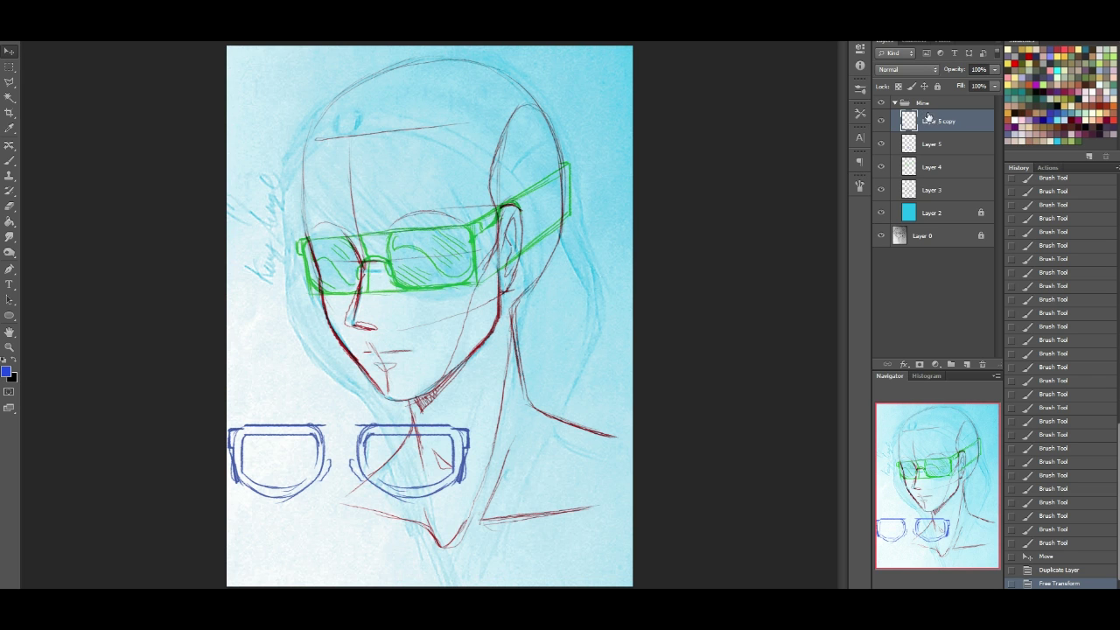
key("ctrl+e")
Step: Draw a curved blue nose bridge with upper and lower strokes joining the two lenses
left_click(10, 161)
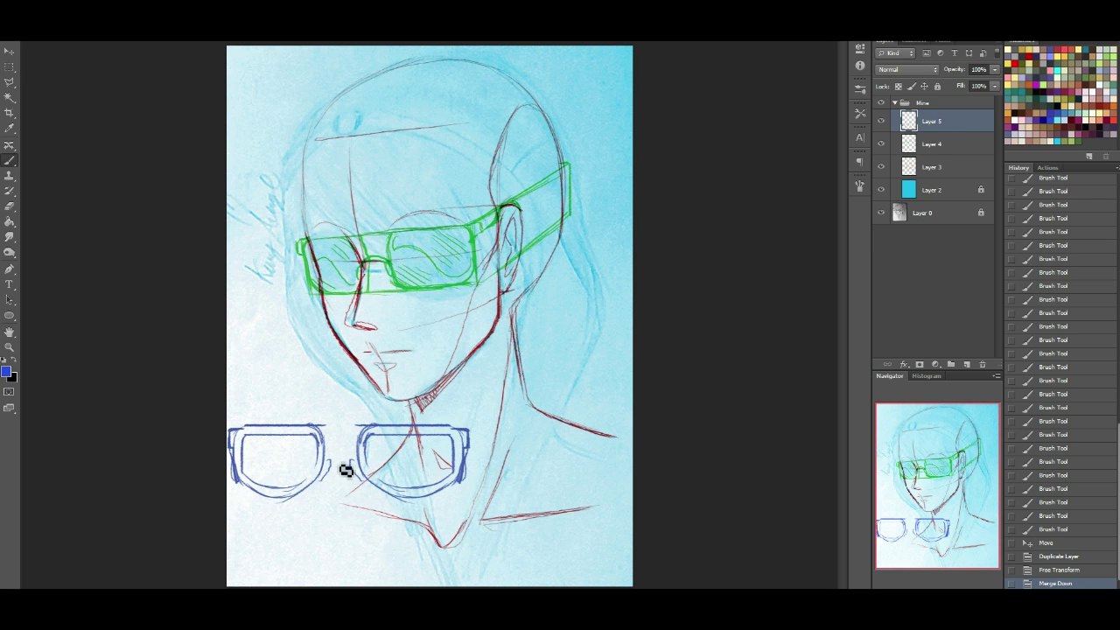
left_click_drag(325, 434, 361, 438)
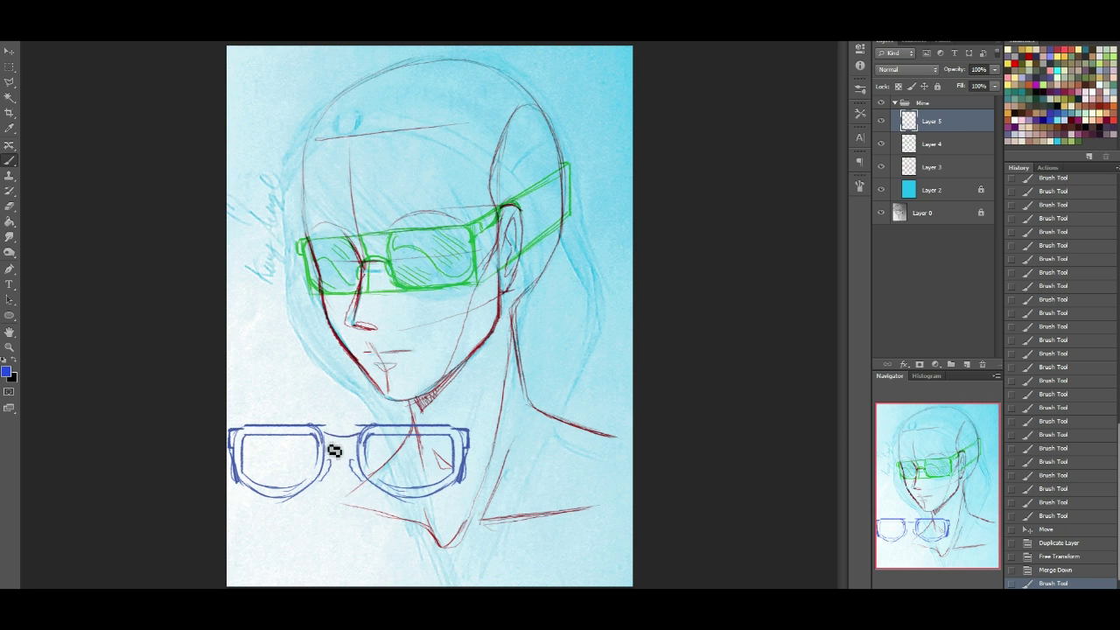
mouse_move(329, 443)
left_mouse_down()
mouse_move(361, 454)
mouse_move(338, 450)
mouse_move(333, 463)
mouse_move(368, 457)
left_mouse_up()
mouse_move(359, 443)
left_mouse_down()
mouse_move(337, 450)
mouse_move(368, 444)
mouse_move(366, 461)
left_mouse_up()
left_click_drag(362, 468, 367, 461)
left_click_drag(331, 465, 352, 472)
Step: Place the blue glasses over the eyes, then narrow and tilt them to match the green sunglasses
left_click(7, 51)
mouse_move(343, 479)
left_mouse_down()
mouse_move(382, 463)
mouse_move(366, 477)
left_mouse_up()
left_click_drag(440, 477, 479, 288)
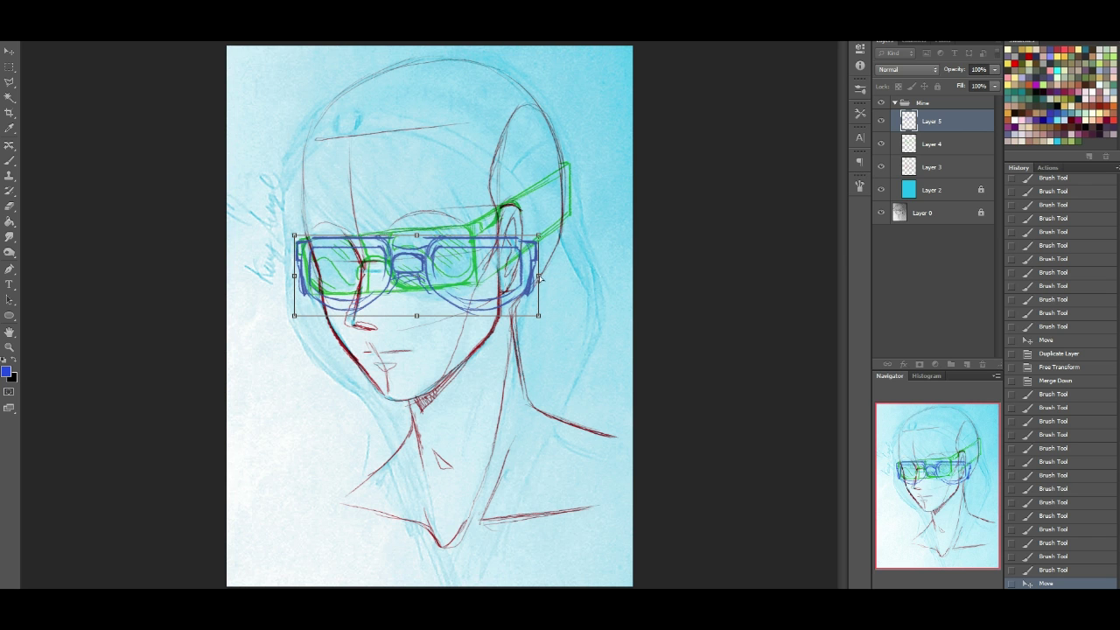
left_click_drag(539, 278, 481, 260)
left_click_drag(387, 227, 375, 229)
left_click_drag(294, 318, 304, 309)
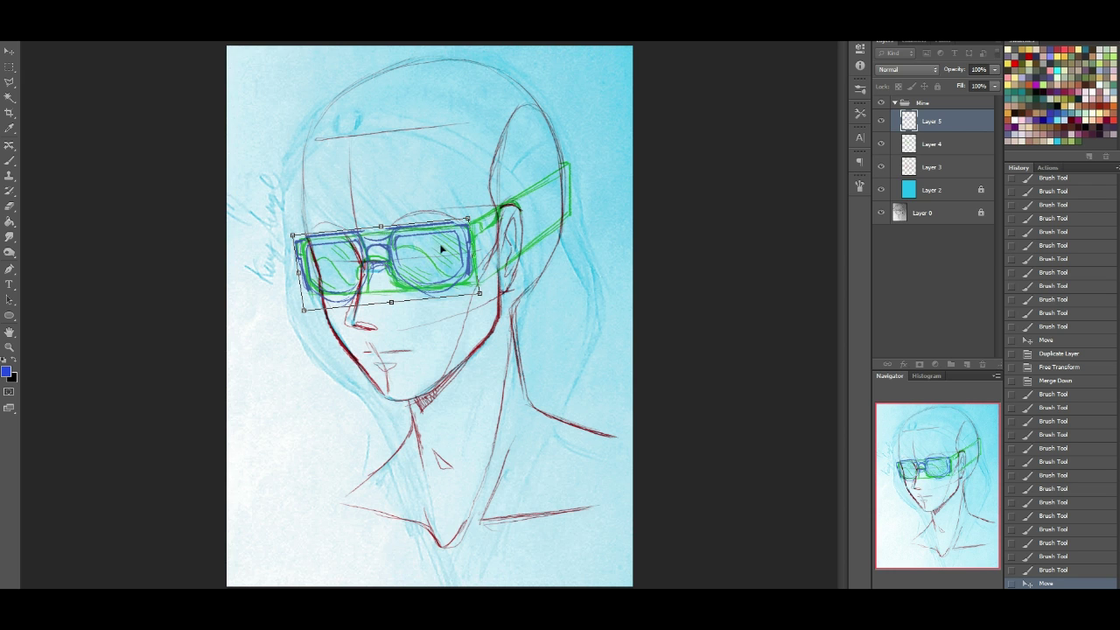
mouse_move(530, 296)
left_mouse_down()
mouse_move(537, 287)
mouse_move(532, 295)
left_mouse_up()
double_click(416, 259)
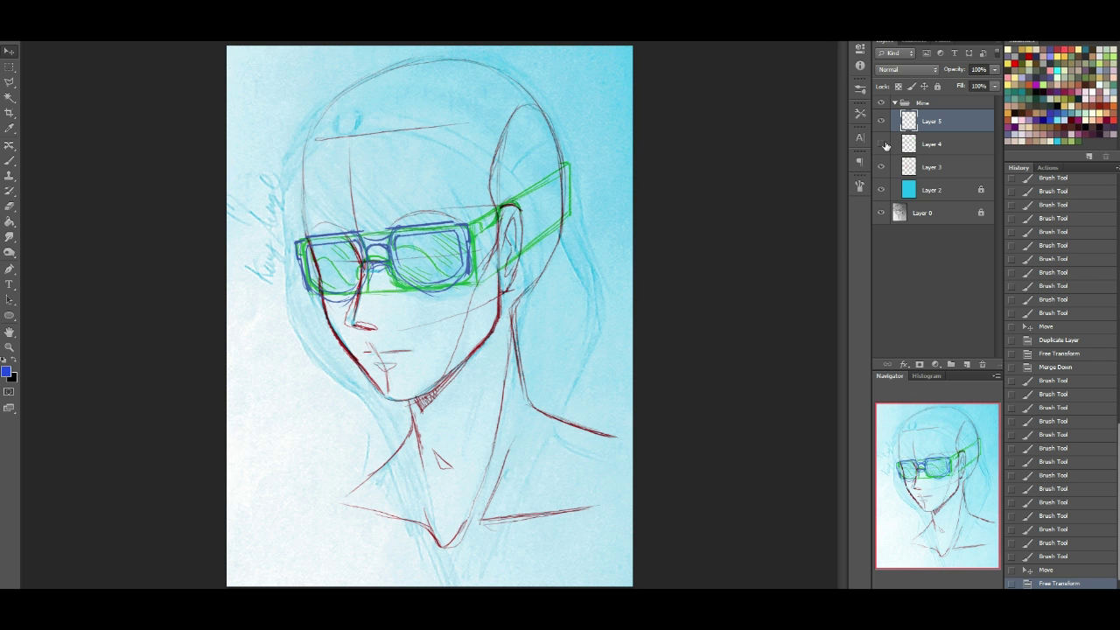
Step: Toggle the visibility of the green sunglasses layer for comparison, then delete the blue glasses on Layer 5
left_click(884, 144)
left_click(882, 143)
left_click_drag(940, 115, 982, 364)
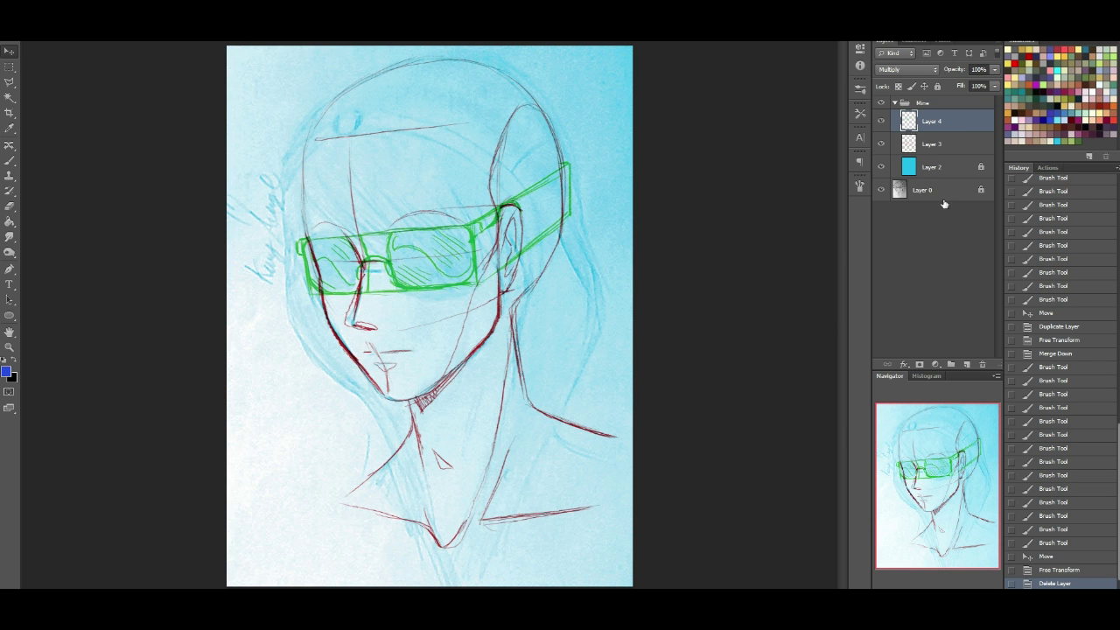
Step: Create a new layer above Layer 4 for purple brush strokes, set it to Multiply, and lock Layers 4 and 3
left_click(967, 364)
left_click(8, 161)
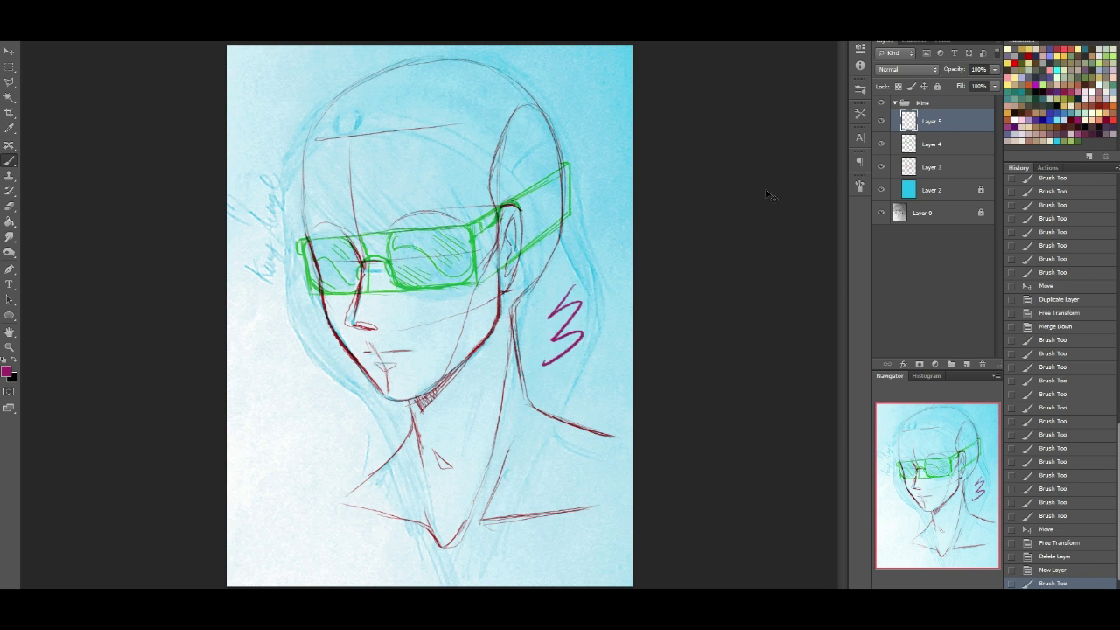
left_click(908, 69)
left_click(901, 115)
left_click(915, 144)
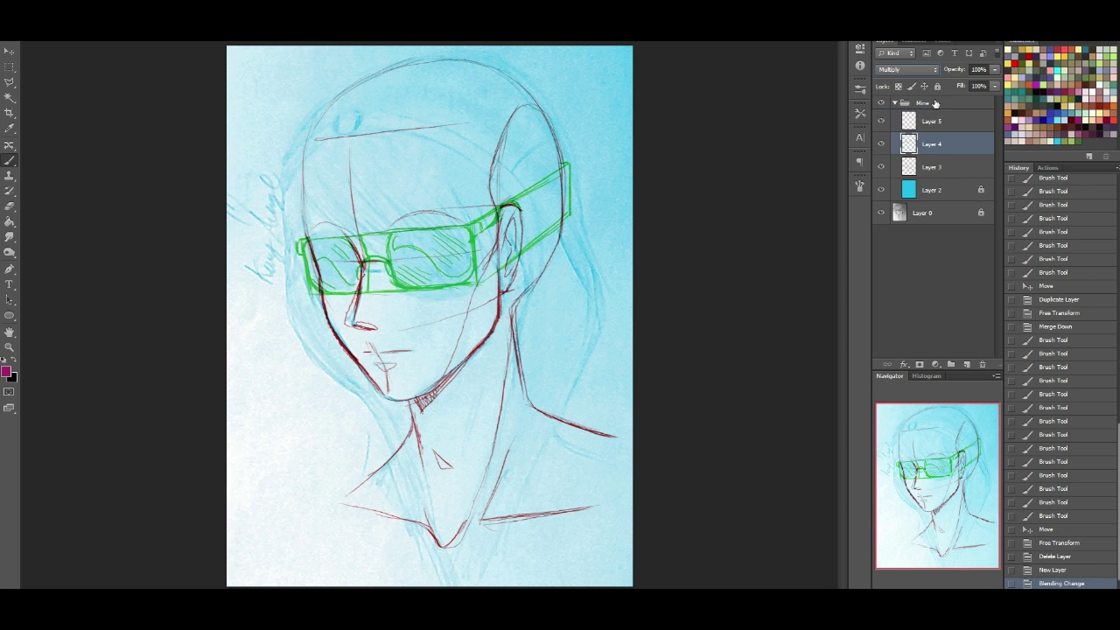
left_click(936, 166)
left_click(940, 127)
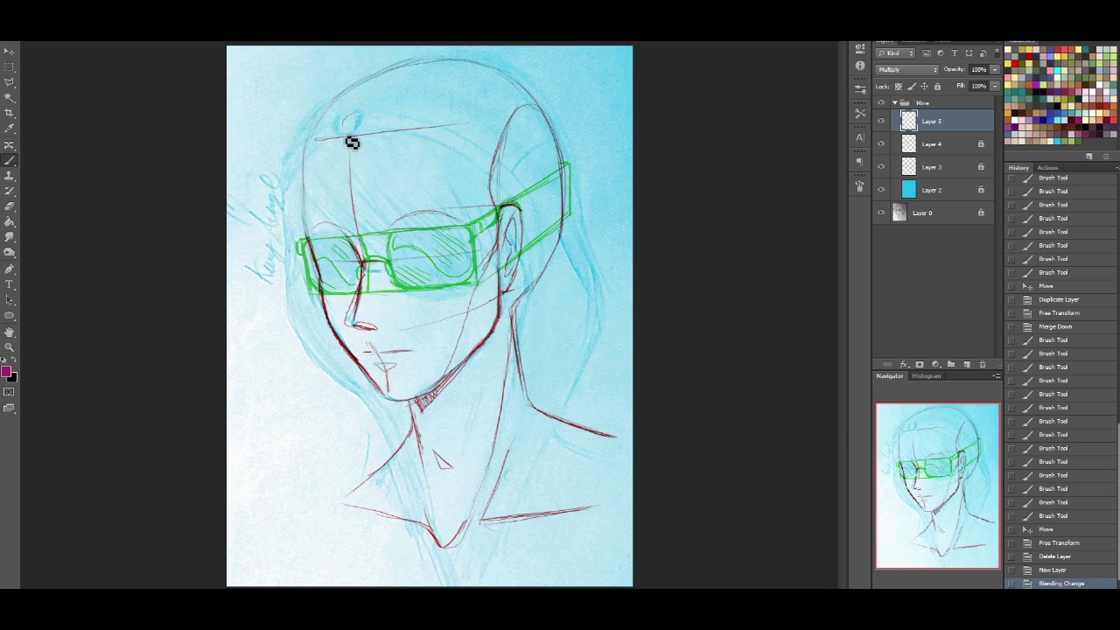
Step: Draw a small purple circle above the forehead and sketch the hood's front edge curving around it
left_click_drag(357, 118, 360, 123)
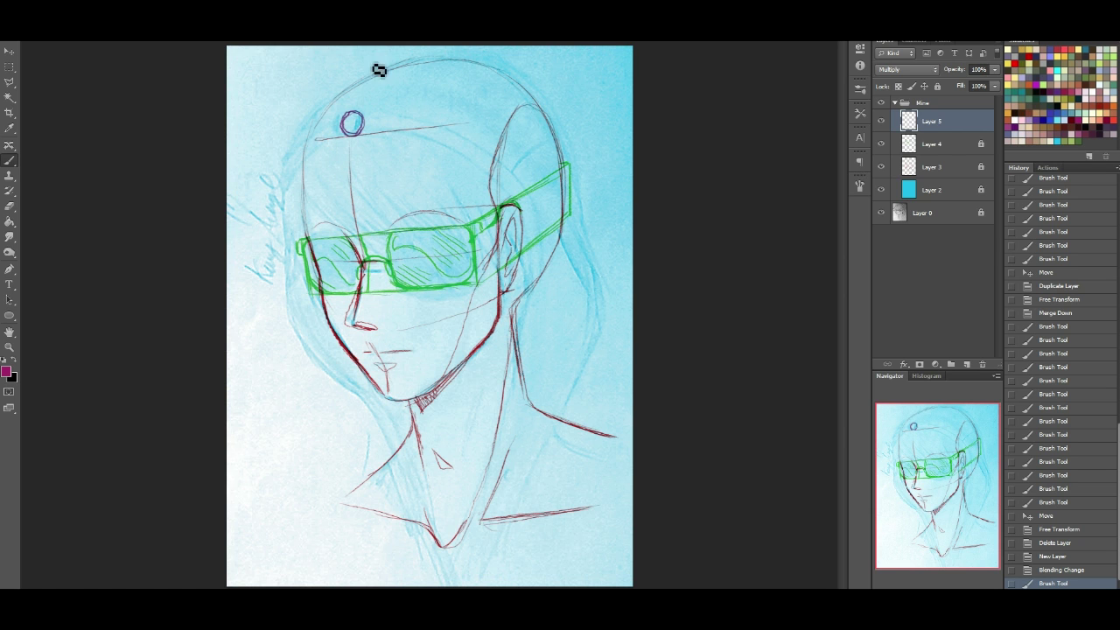
left_click_drag(366, 73, 317, 113)
mouse_move(320, 106)
left_mouse_down()
mouse_move(296, 148)
mouse_move(318, 121)
mouse_move(299, 185)
mouse_move(333, 140)
mouse_move(394, 137)
mouse_move(302, 179)
mouse_move(349, 142)
mouse_move(324, 160)
mouse_move(402, 139)
left_mouse_up()
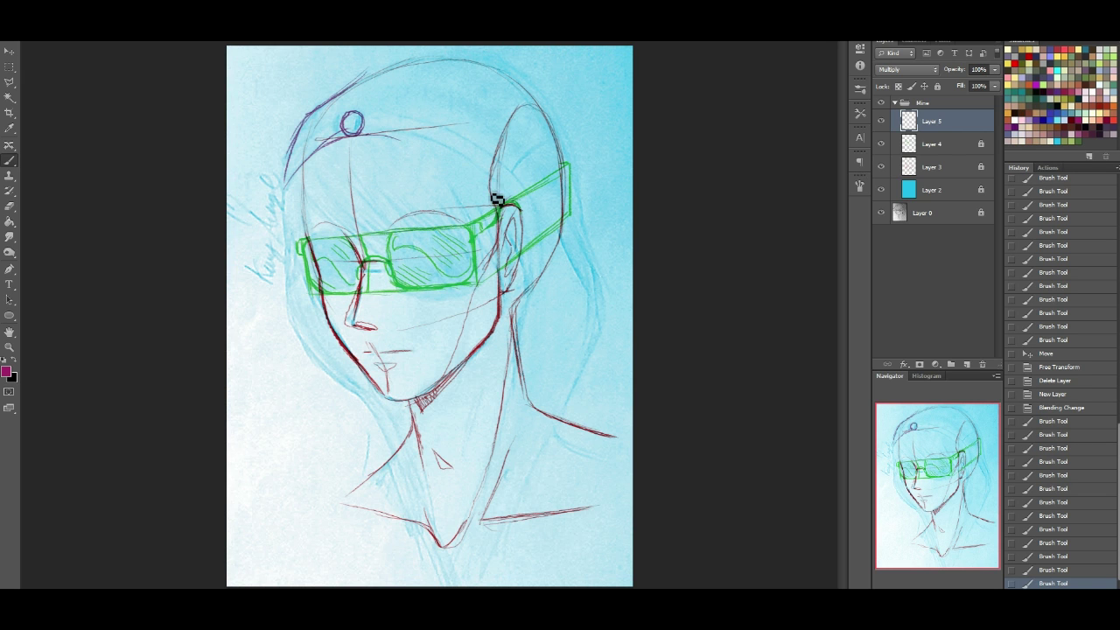
key("ctrl+z")
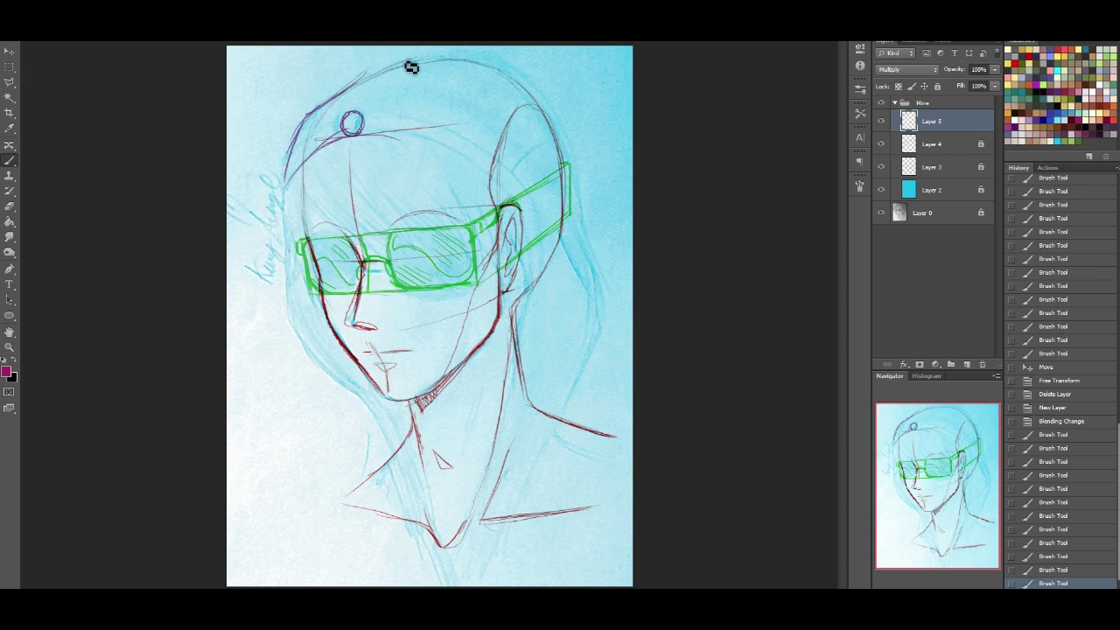
Step: Sketch the hood's purple outline over the crown and down the back of the head to the sunglasses' temple
mouse_move(354, 98)
left_mouse_down()
mouse_move(417, 66)
mouse_move(344, 101)
mouse_move(421, 70)
mouse_move(403, 77)
mouse_move(506, 85)
mouse_move(467, 67)
mouse_move(534, 92)
left_mouse_up()
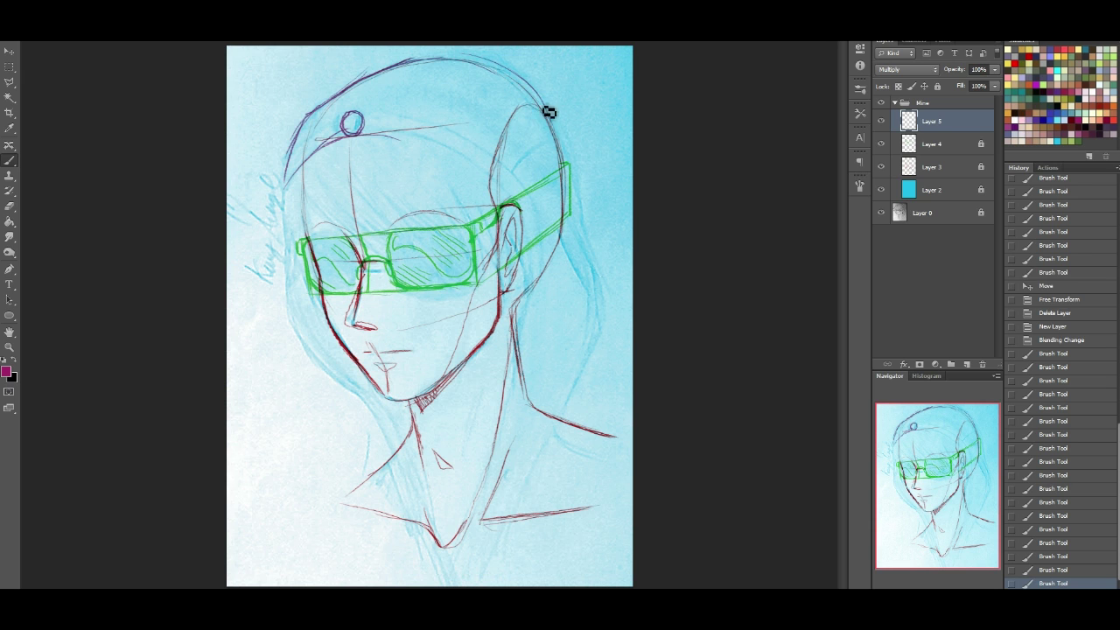
mouse_move(451, 60)
left_mouse_down()
mouse_move(512, 77)
mouse_move(560, 128)
left_mouse_up()
key("ctrl+z")
mouse_move(554, 120)
left_mouse_down()
mouse_move(577, 172)
mouse_move(570, 138)
left_mouse_up()
key("ctrl+z")
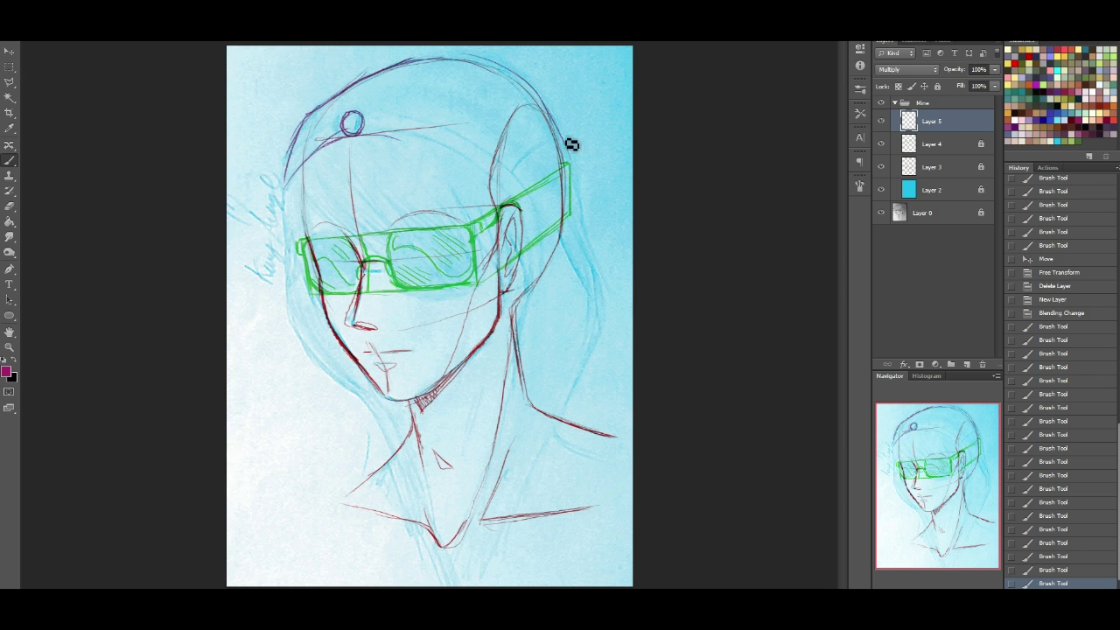
left_click_drag(543, 89, 578, 189)
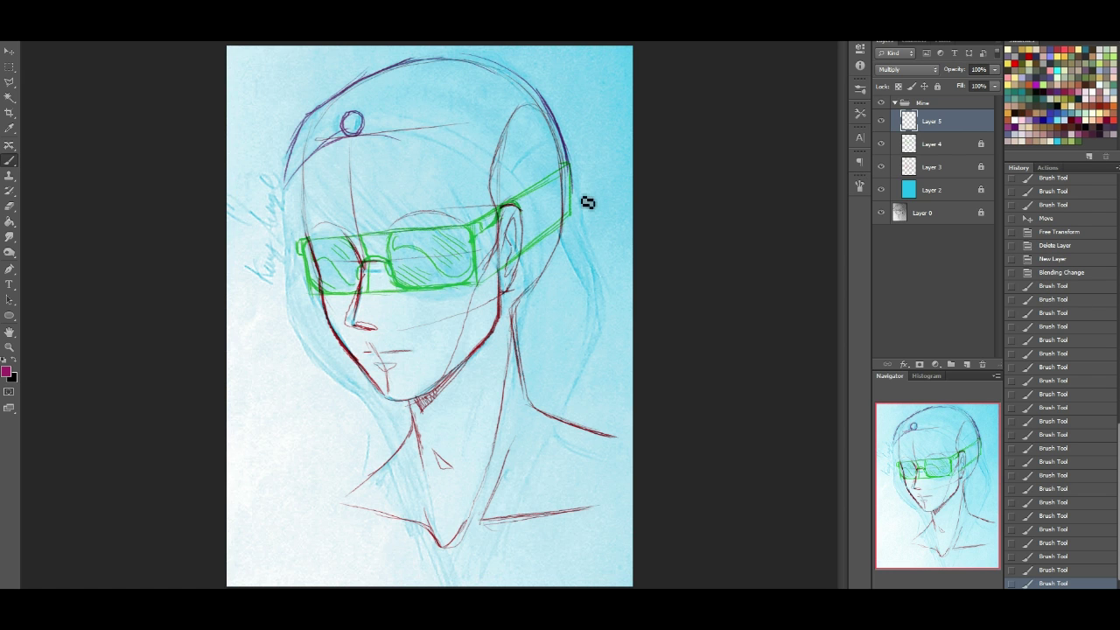
Step: Draw a thick purple line from the back of the head toward the shoulder and thicken the hood outline above the forehead
left_click_drag(567, 162, 574, 235)
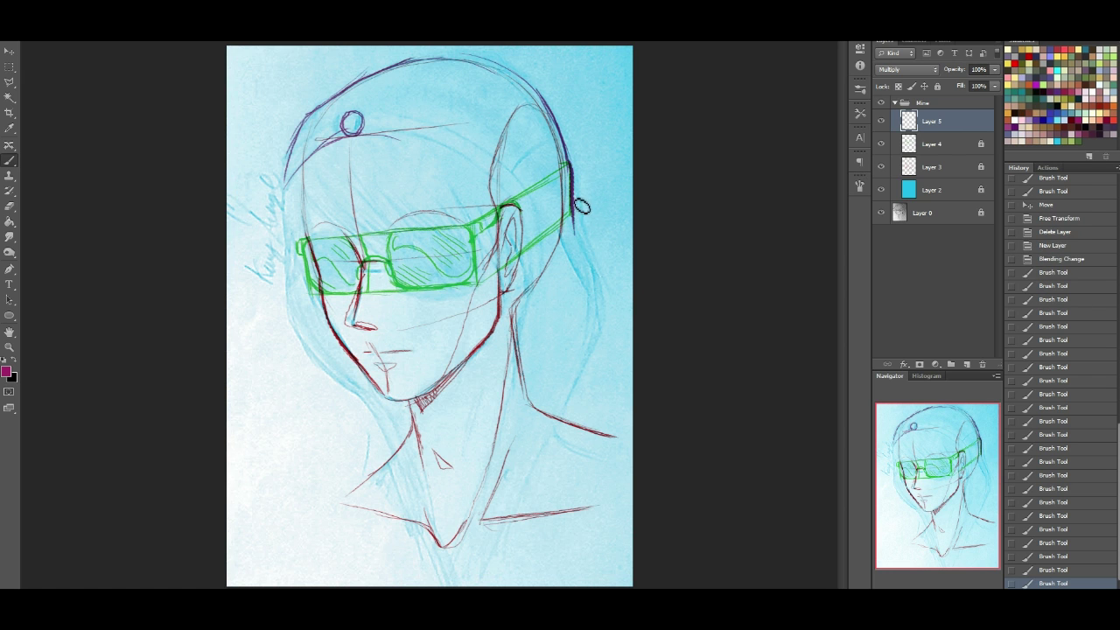
key("ctrl+z")
mouse_move(568, 163)
left_mouse_down()
mouse_move(590, 259)
mouse_move(615, 307)
left_mouse_up()
key("ctrl+z")
left_click_drag(572, 166, 601, 296)
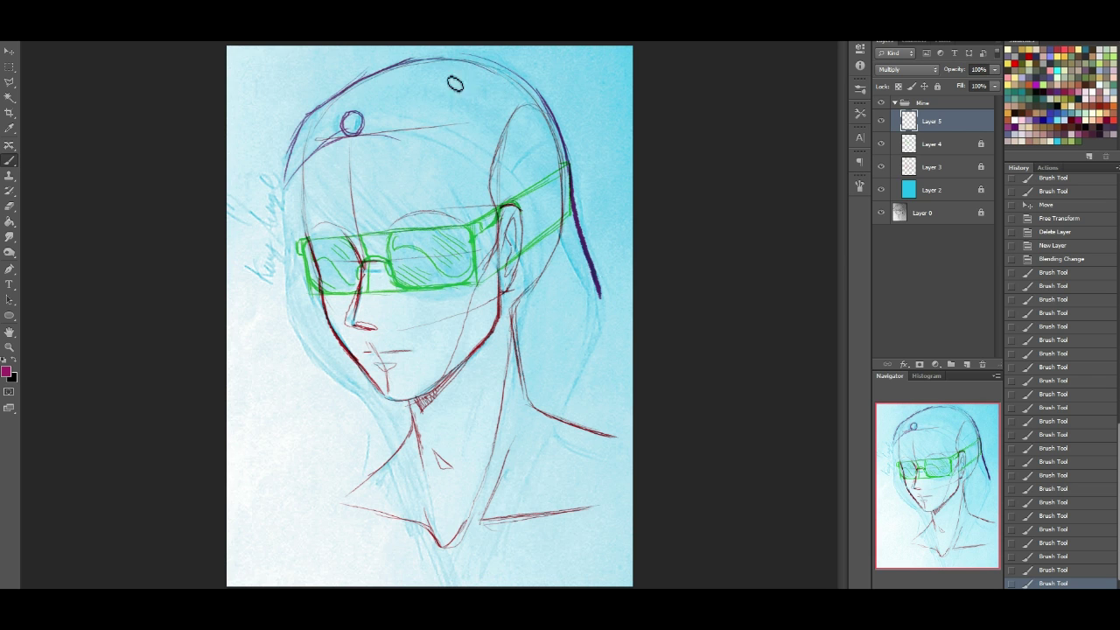
mouse_move(315, 112)
left_mouse_down()
mouse_move(410, 65)
mouse_move(442, 56)
left_mouse_up()
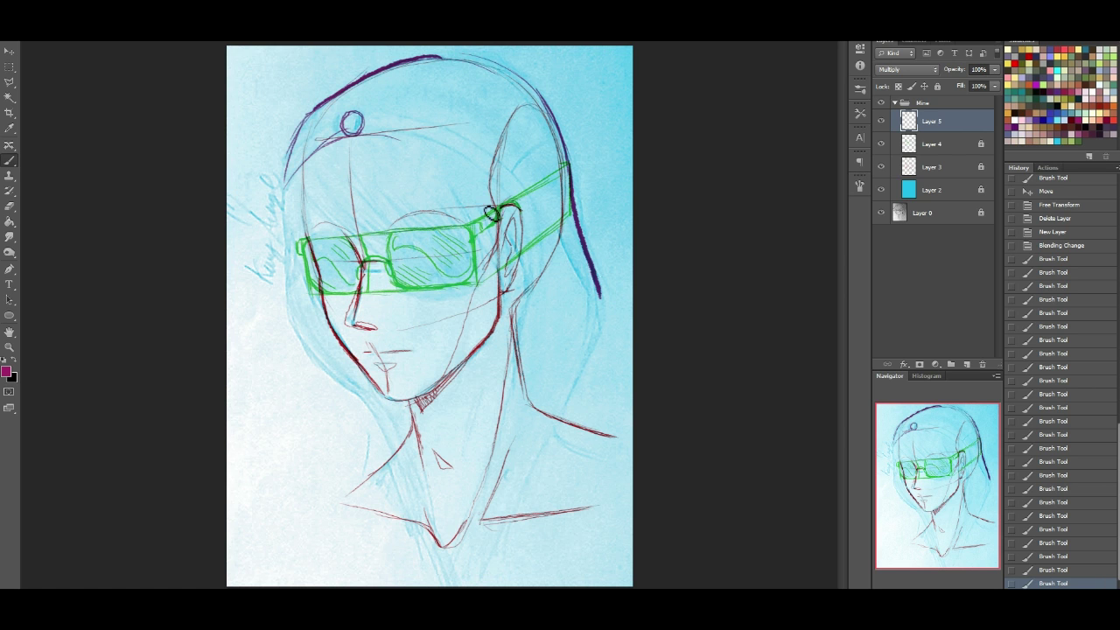
Step: Try a wide hood opening with thick sides flaring outward beside the face and curling in at the neck, and undo it
mouse_move(602, 292)
left_mouse_down()
mouse_move(597, 372)
mouse_move(569, 417)
left_mouse_up()
key("ctrl+z")
mouse_move(390, 137)
left_mouse_down()
mouse_move(427, 147)
mouse_move(485, 218)
mouse_move(563, 350)
left_mouse_up()
left_click_drag(581, 391, 530, 430)
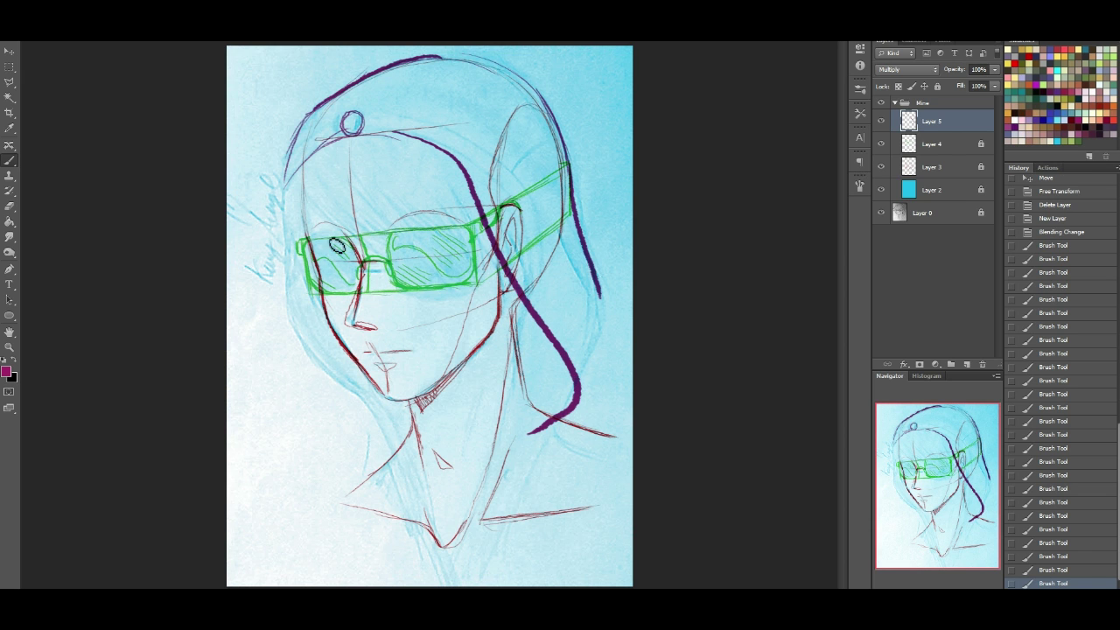
mouse_move(293, 204)
left_mouse_down()
mouse_move(291, 359)
mouse_move(401, 420)
left_mouse_up()
key("ctrl+z")
mouse_move(296, 186)
left_mouse_down()
mouse_move(282, 399)
mouse_move(368, 431)
left_mouse_up()
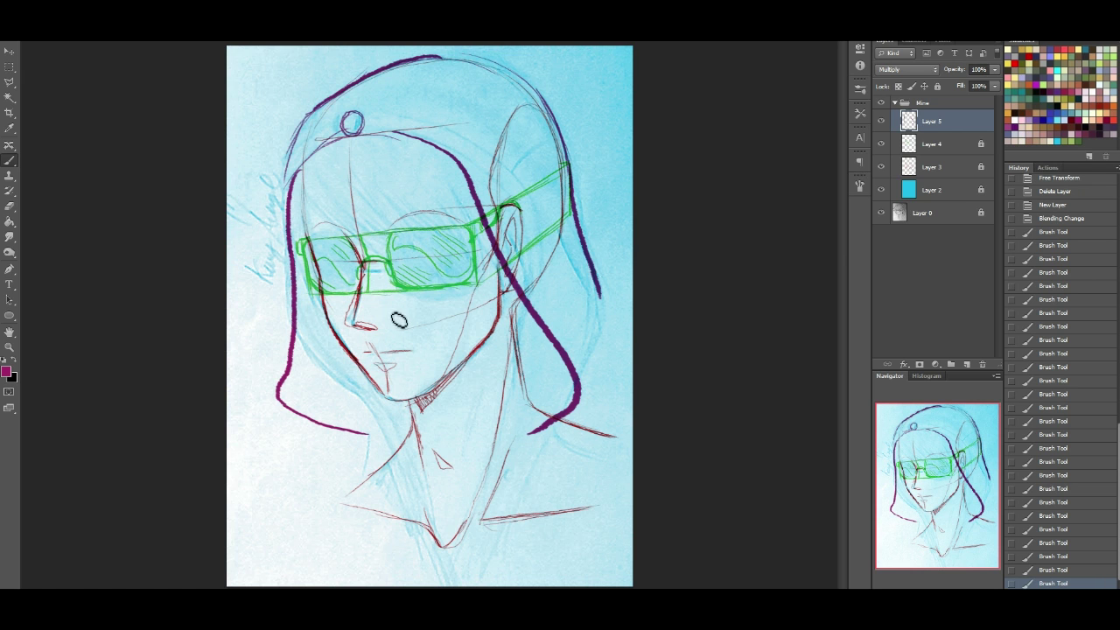
left_click(1058, 570)
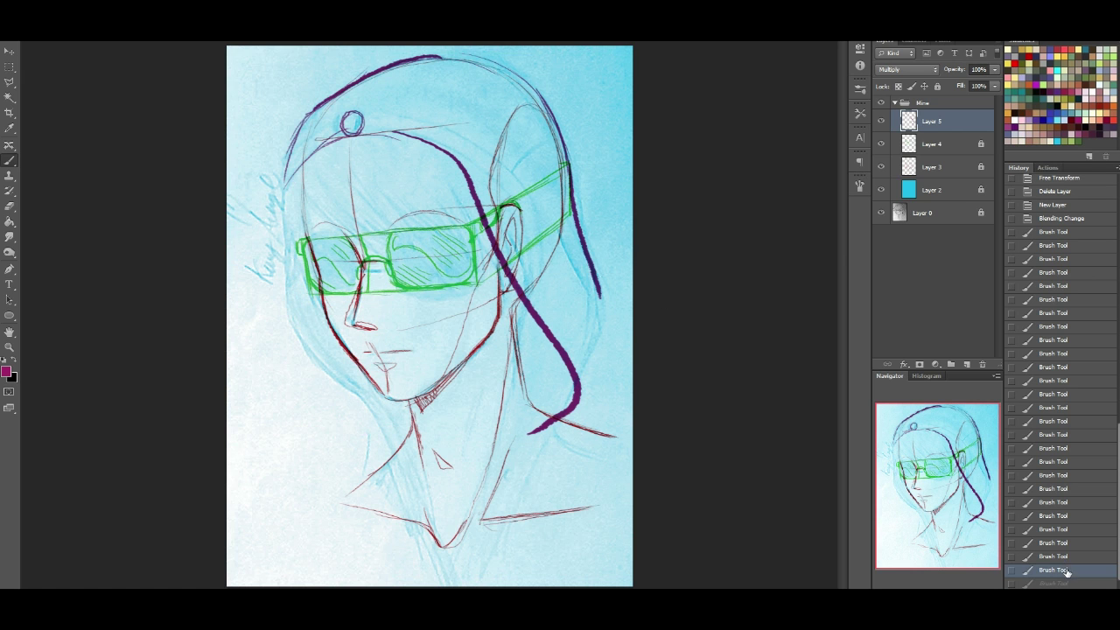
left_click(1055, 556)
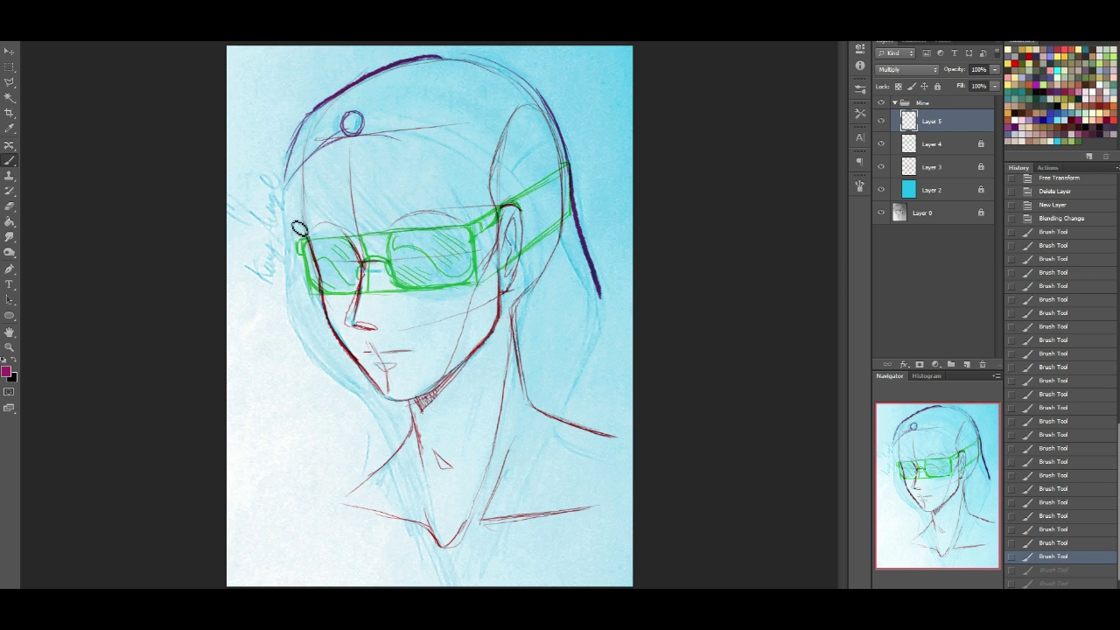
Step: Draw the hood opening with one side following the far cheek and the other crossing the ear down to the shoulder
mouse_move(311, 172)
left_mouse_down()
mouse_move(291, 248)
mouse_move(308, 361)
mouse_move(384, 480)
left_mouse_up()
key("ctrl+z")
mouse_move(296, 175)
left_mouse_down()
mouse_move(291, 320)
mouse_move(374, 428)
left_mouse_up()
mouse_move(393, 139)
left_mouse_down()
mouse_move(442, 156)
mouse_move(506, 222)
left_mouse_up()
key("ctrl+z")
mouse_move(394, 139)
left_mouse_down()
mouse_move(480, 188)
mouse_move(507, 241)
left_mouse_up()
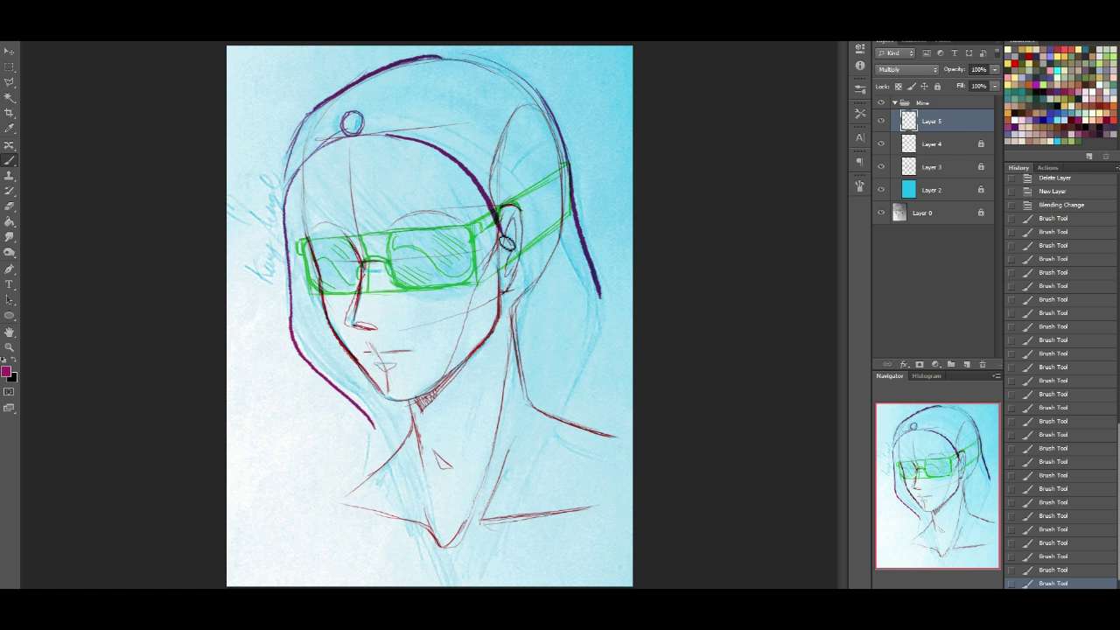
key("ctrl+z")
mouse_move(399, 137)
left_mouse_down()
mouse_move(476, 180)
mouse_move(512, 236)
mouse_move(542, 349)
mouse_move(520, 386)
mouse_move(522, 428)
left_mouse_up()
key("ctrl+z")
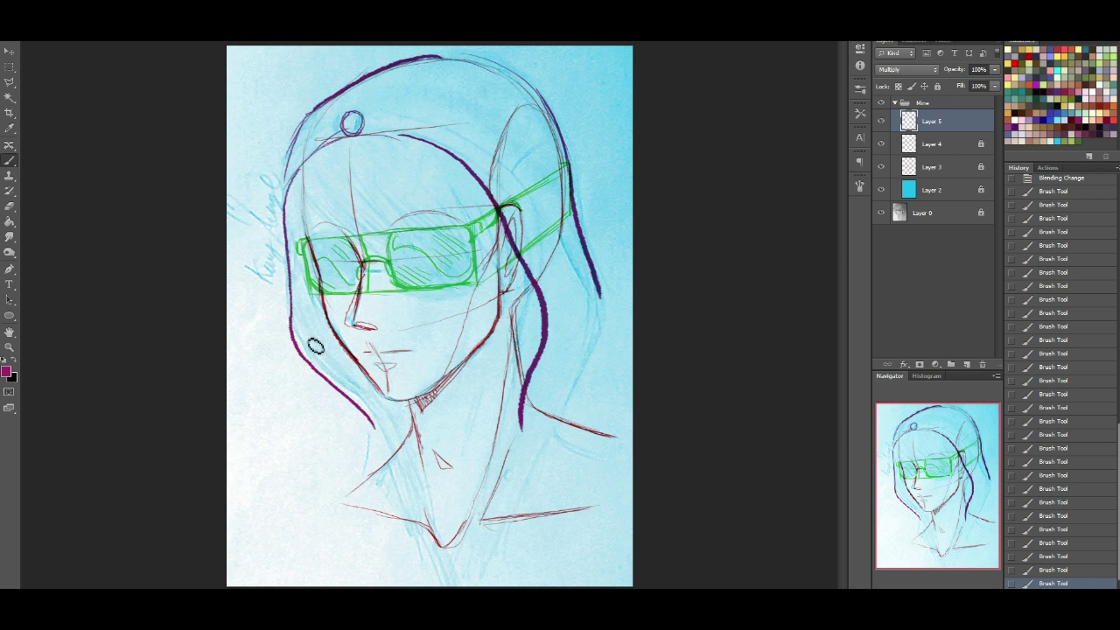
Step: Add short purple accent strokes along both sides of the hood opening and a seam line from the crown to the circle
left_click_drag(293, 255, 297, 280)
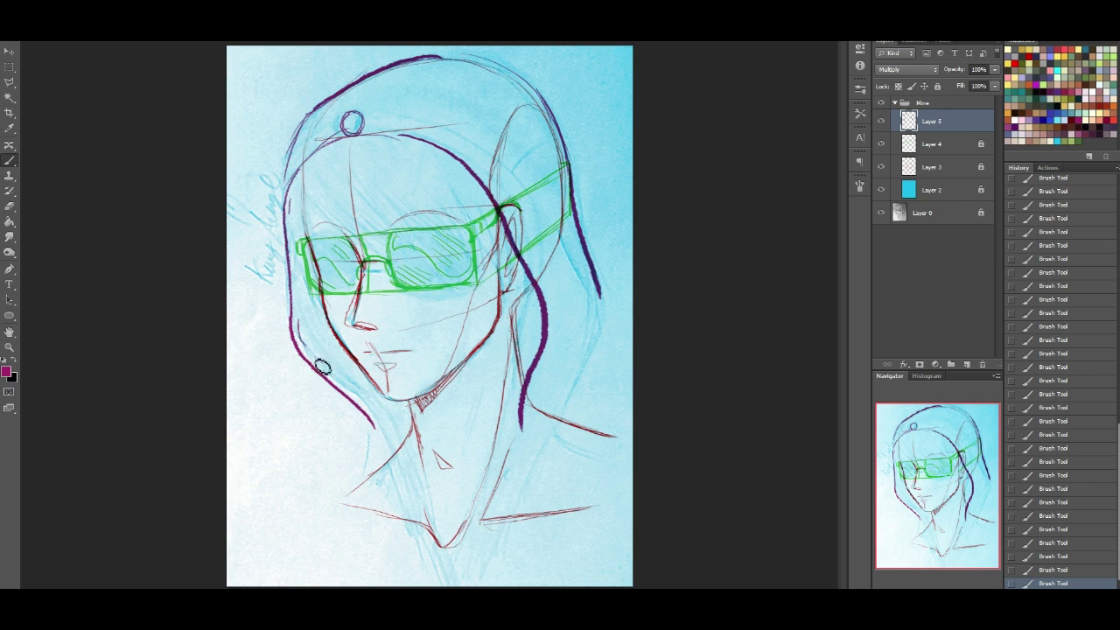
left_click_drag(555, 292, 551, 342)
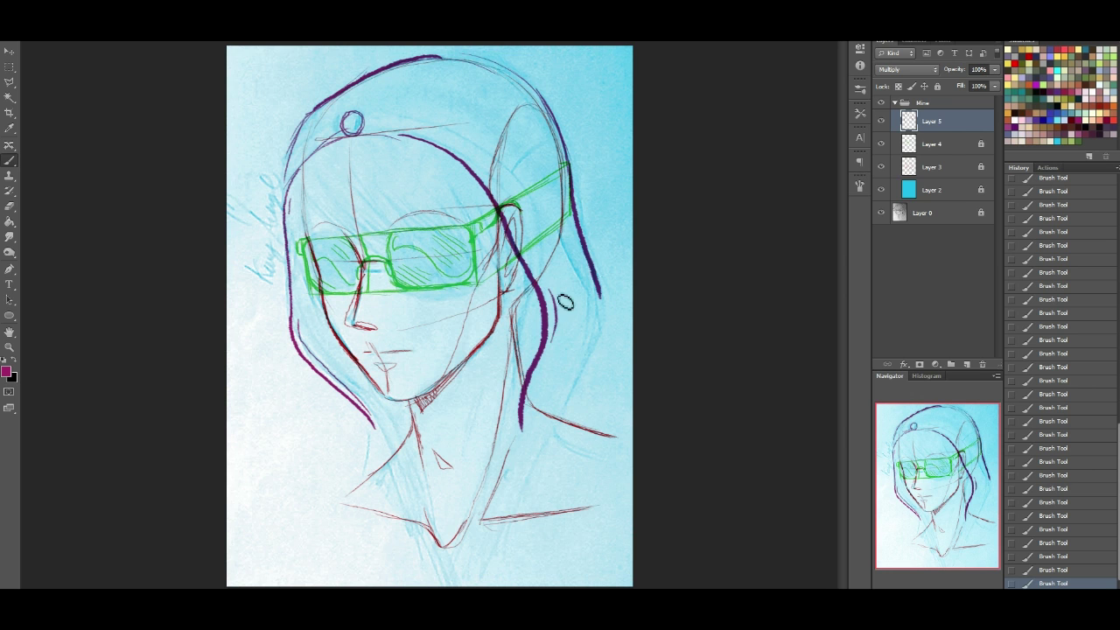
key("ctrl+z")
left_click_drag(553, 301, 552, 337)
left_click_drag(387, 73, 357, 109)
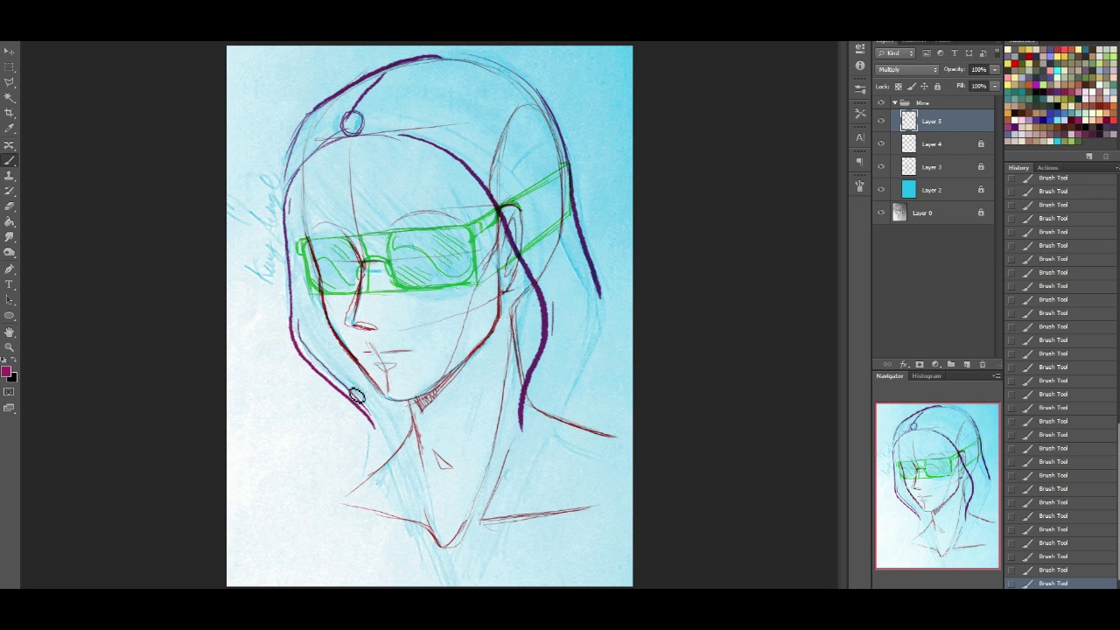
Step: Sketch a practice example of wavy cloth folds in the blank area below the hood and clear it with a rectangular selection
mouse_move(289, 380)
left_mouse_down()
mouse_move(306, 521)
mouse_move(319, 543)
left_mouse_up()
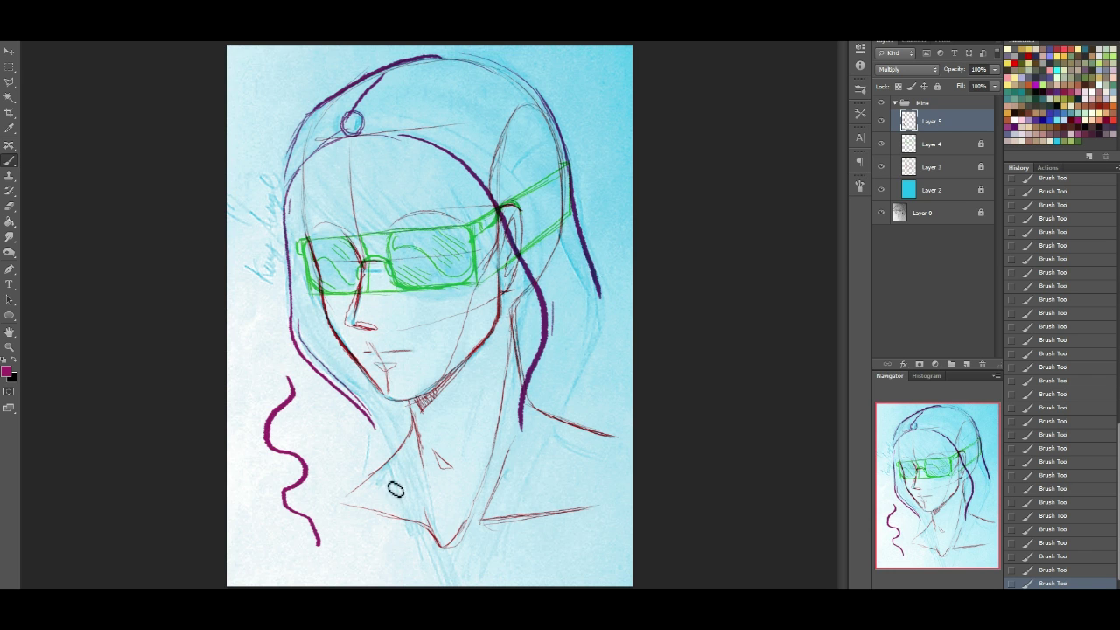
key("ctrl+z")
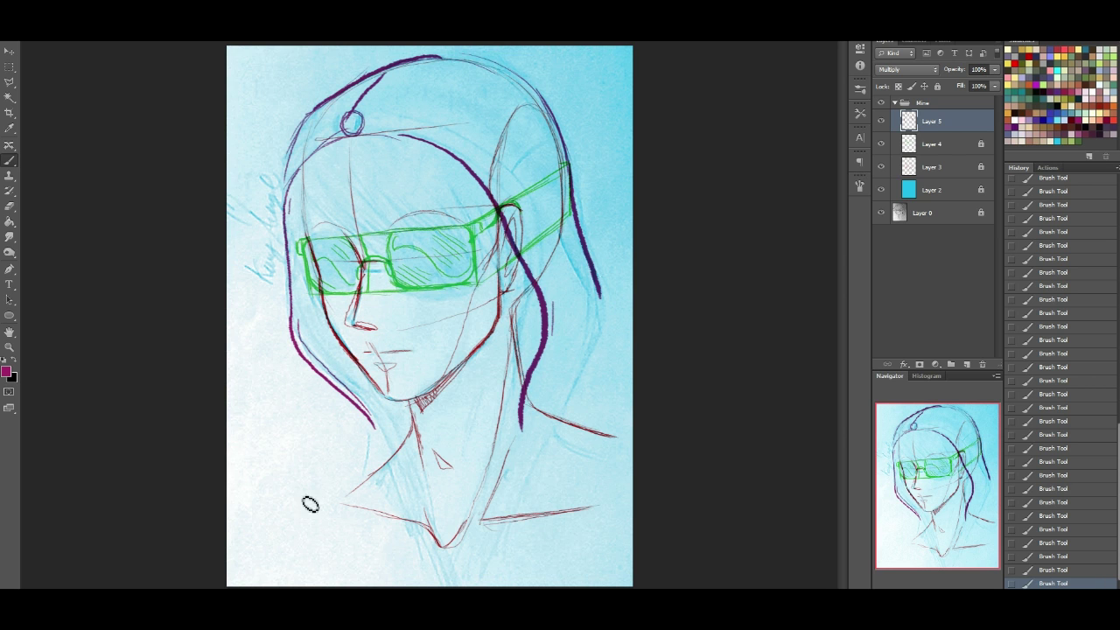
mouse_move(304, 523)
left_mouse_down()
mouse_move(283, 474)
mouse_move(334, 516)
mouse_move(328, 485)
mouse_move(359, 493)
mouse_move(356, 529)
mouse_move(373, 513)
mouse_move(363, 565)
left_mouse_up()
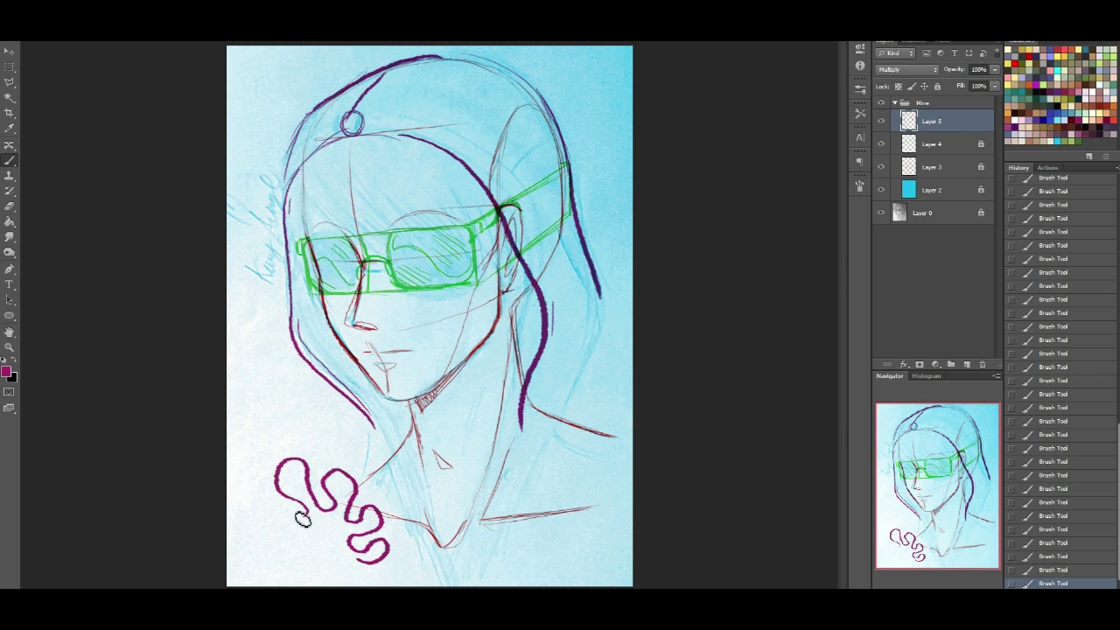
mouse_move(294, 513)
left_mouse_down()
mouse_move(299, 542)
mouse_move(287, 521)
mouse_move(263, 519)
mouse_move(303, 467)
mouse_move(329, 453)
left_mouse_up()
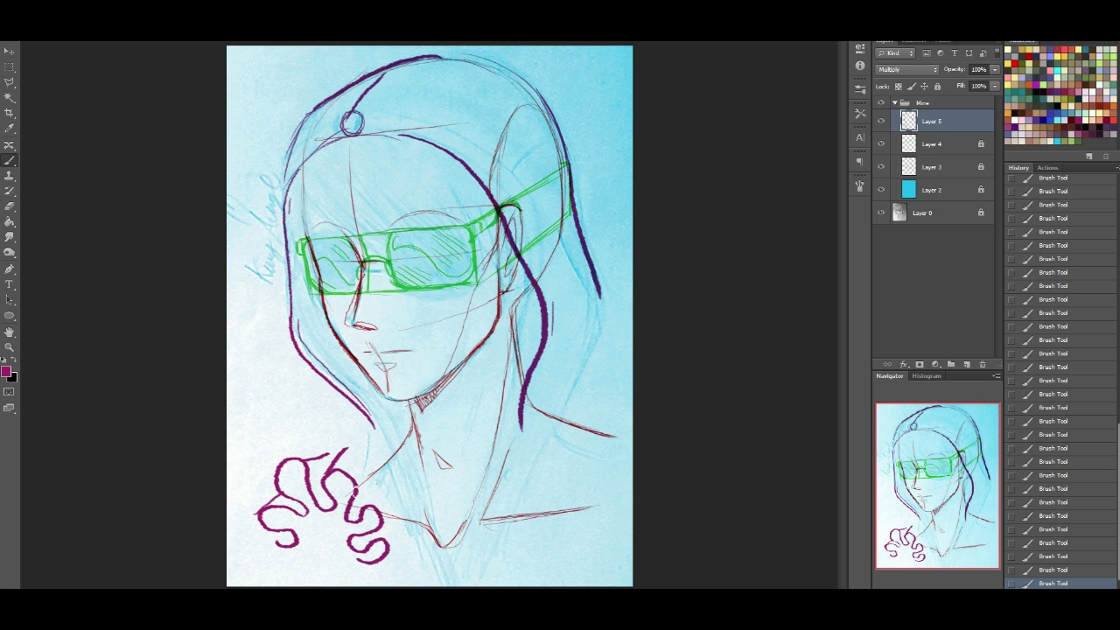
mouse_move(370, 465)
left_mouse_down()
mouse_move(392, 552)
mouse_move(360, 537)
left_mouse_up()
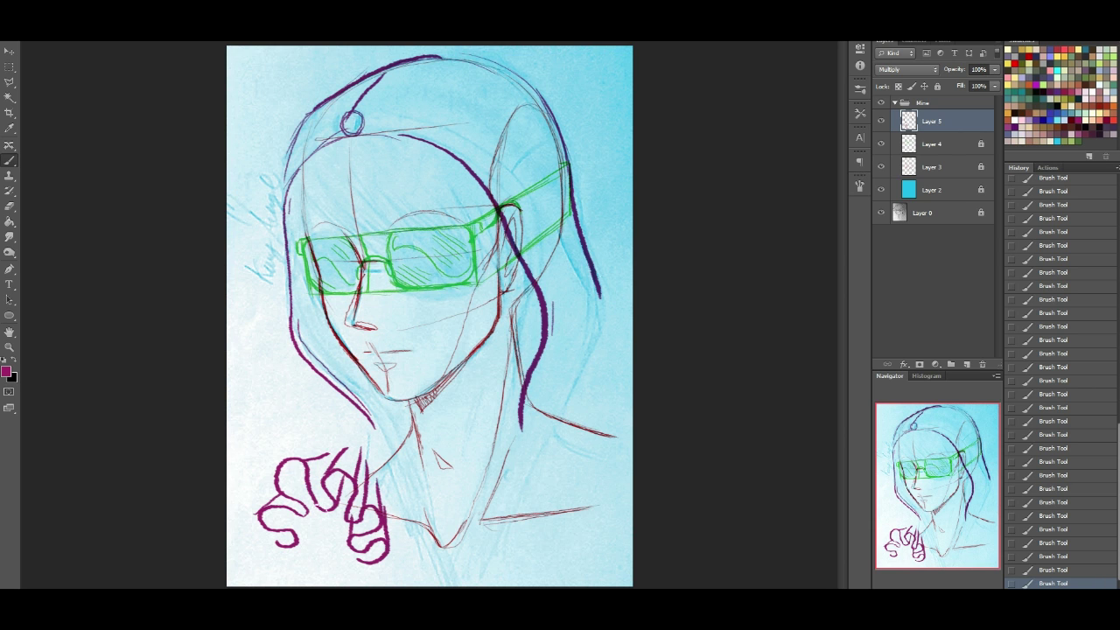
mouse_move(295, 540)
left_mouse_down()
mouse_move(282, 545)
mouse_move(287, 528)
left_mouse_up()
left_click(9, 67)
mouse_move(245, 431)
left_mouse_down()
mouse_move(433, 564)
mouse_move(436, 580)
left_mouse_up()
key("Delete")
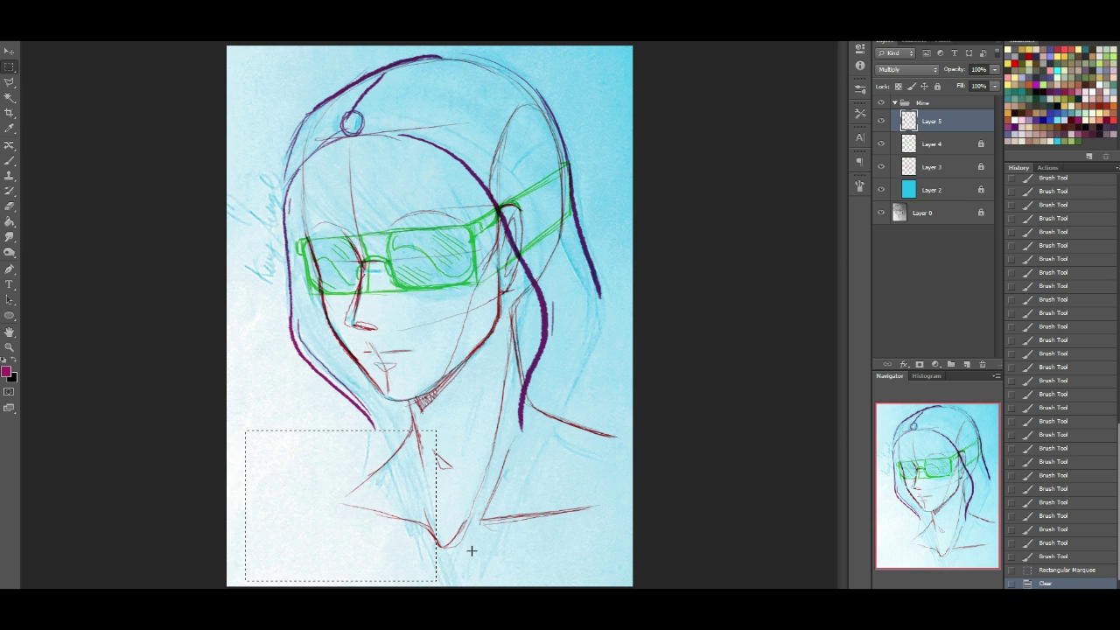
key("ctrl+d")
left_click(9, 161)
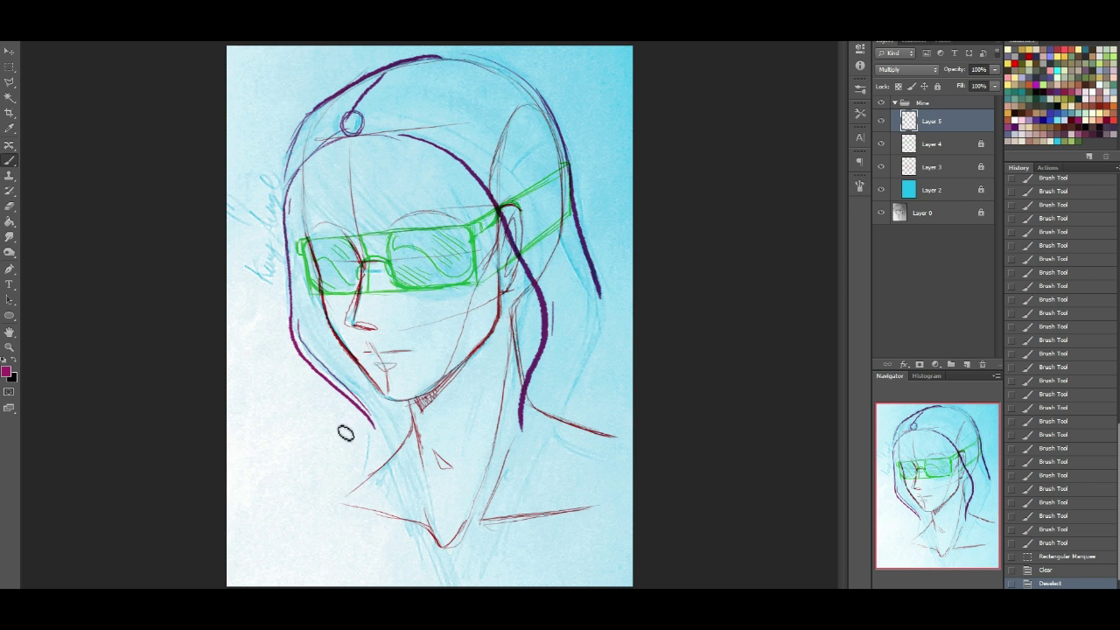
Step: Sketch a second, angular zigzag fold example in the blank area beside the far shoulder and clear it
mouse_move(280, 506)
left_mouse_down()
mouse_move(376, 525)
mouse_move(373, 549)
left_mouse_up()
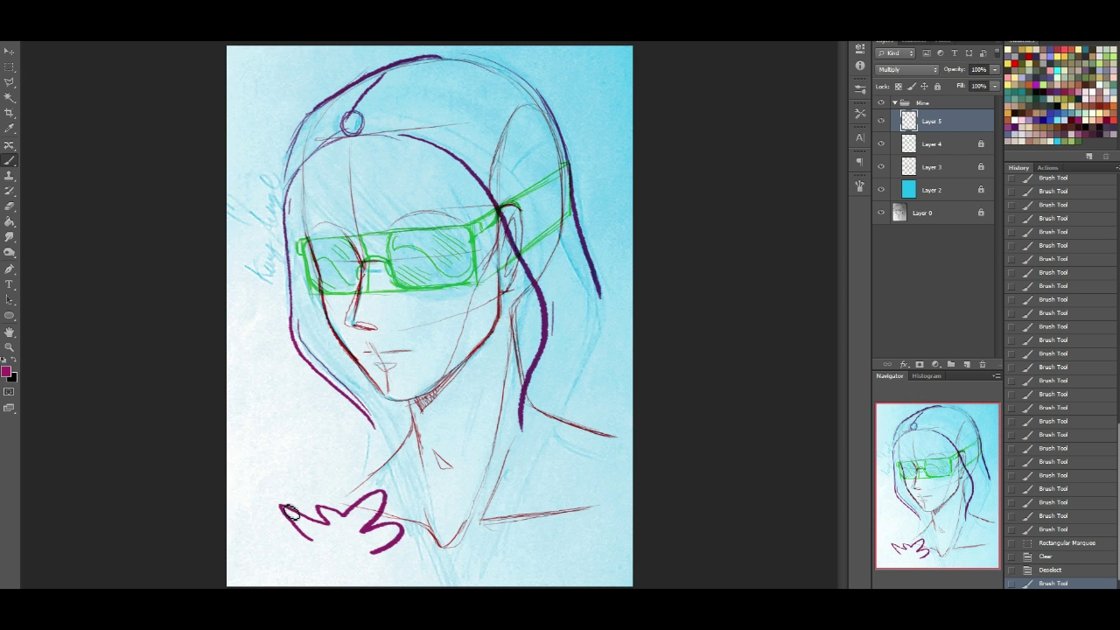
mouse_move(348, 451)
left_mouse_down()
mouse_move(279, 505)
mouse_move(321, 504)
left_mouse_up()
left_click_drag(385, 461, 369, 487)
mouse_move(408, 532)
left_mouse_down()
mouse_move(367, 527)
mouse_move(352, 502)
mouse_move(350, 518)
mouse_move(368, 531)
mouse_move(360, 502)
mouse_move(335, 530)
mouse_move(340, 508)
mouse_move(329, 537)
mouse_move(374, 550)
left_mouse_up()
key("ctrl+z")
key("ctrl+z")
mouse_move(311, 538)
left_mouse_down()
mouse_move(319, 515)
mouse_move(339, 516)
left_mouse_up()
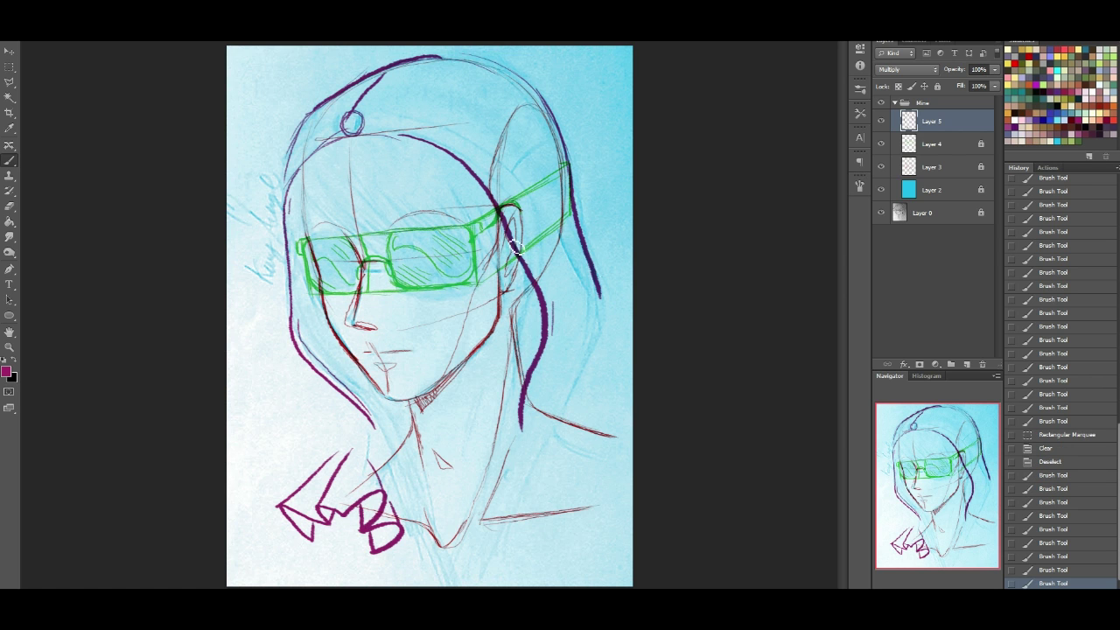
left_click(10, 68)
left_click_drag(244, 430, 446, 572)
key("Delete")
left_click(440, 537)
left_click(10, 162)
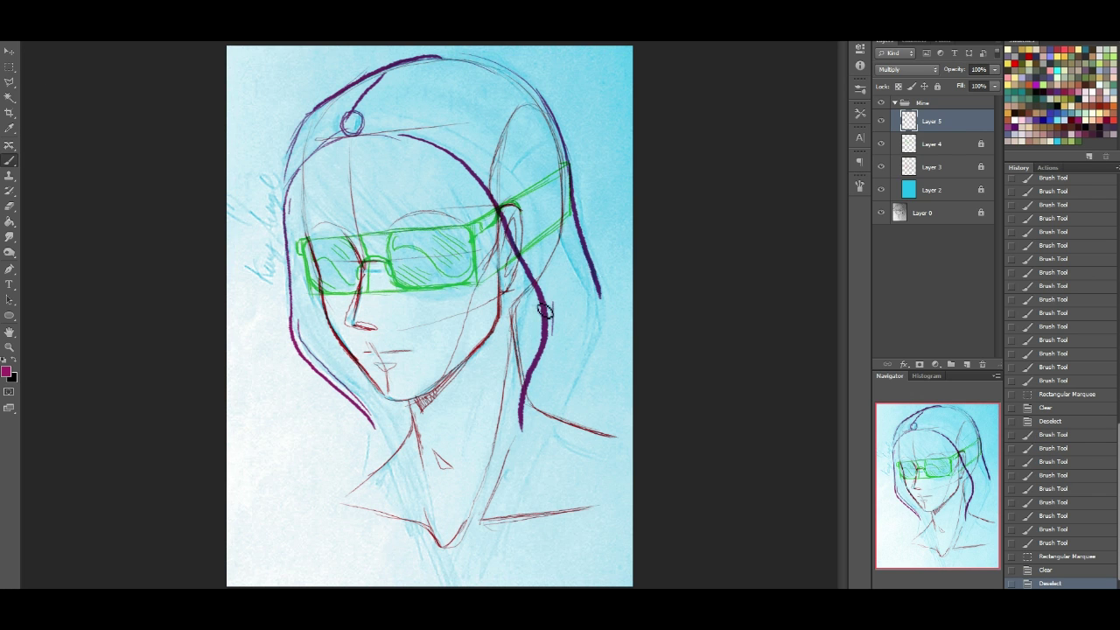
Step: Extend the hood's back edge so it curves inward above the near shoulder, with short fold strokes beside it
mouse_move(598, 289)
left_mouse_down()
mouse_move(606, 322)
mouse_move(577, 385)
left_mouse_up()
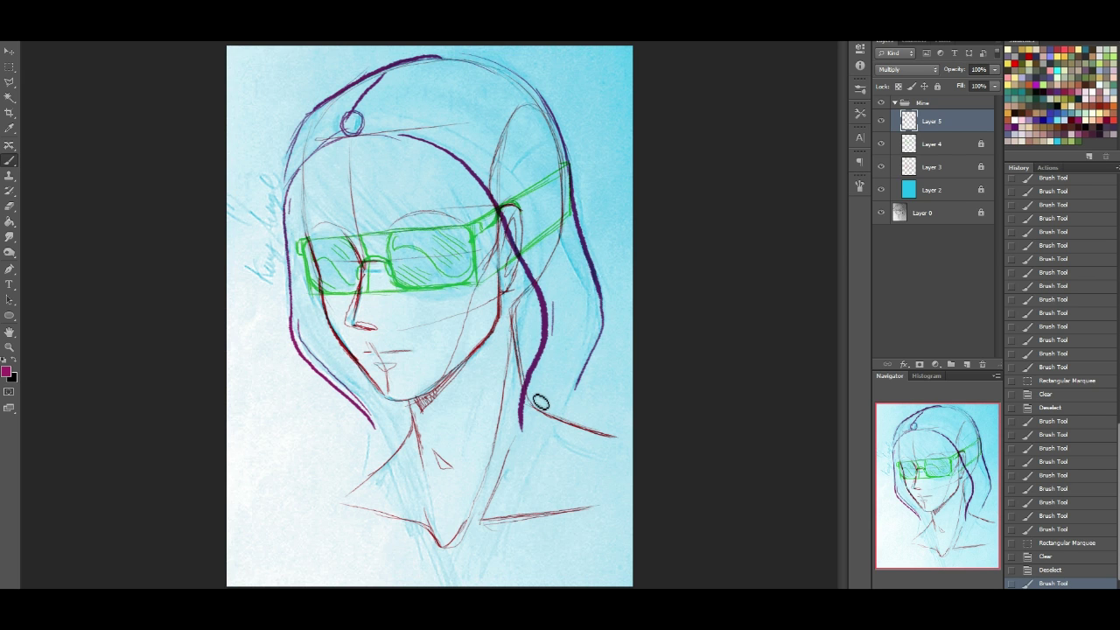
left_click_drag(602, 322, 528, 399)
key("ctrl+z")
mouse_move(576, 348)
left_mouse_down()
mouse_move(537, 393)
mouse_move(550, 378)
left_mouse_up()
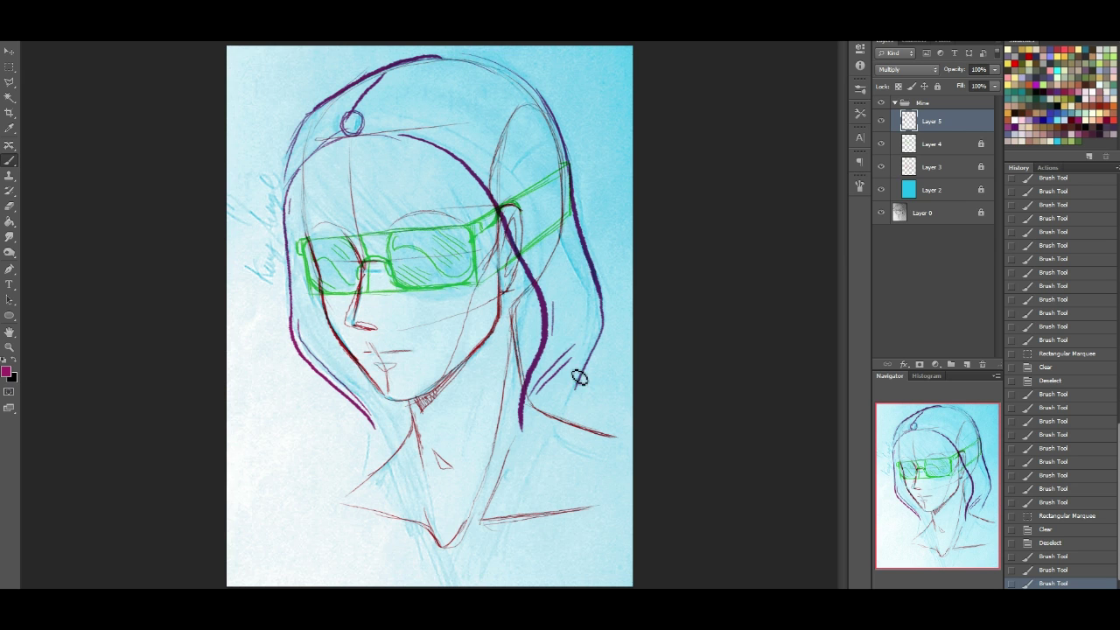
Step: Continue the far side of the hood opening from beside the chin down toward the collarbone
left_click_drag(374, 423, 403, 510)
key("ctrl+z")
left_click_drag(390, 447, 394, 460)
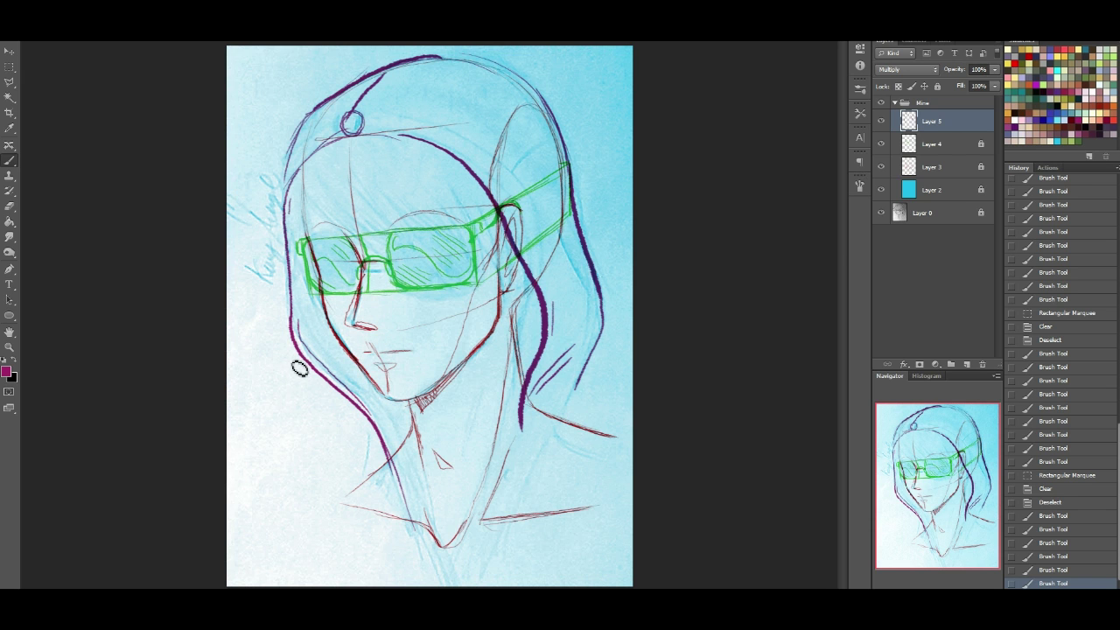
Step: Try a sagging fold bulging outward from the hood beside the far jaw, and revert it through the history
mouse_move(301, 364)
left_mouse_down()
mouse_move(299, 393)
mouse_move(340, 480)
mouse_move(384, 477)
left_mouse_up()
key("ctrl+z")
mouse_move(304, 363)
left_mouse_down()
mouse_move(320, 451)
mouse_move(372, 465)
mouse_move(376, 443)
mouse_move(366, 443)
left_mouse_up()
key("ctrl+z")
key("ctrl+z")
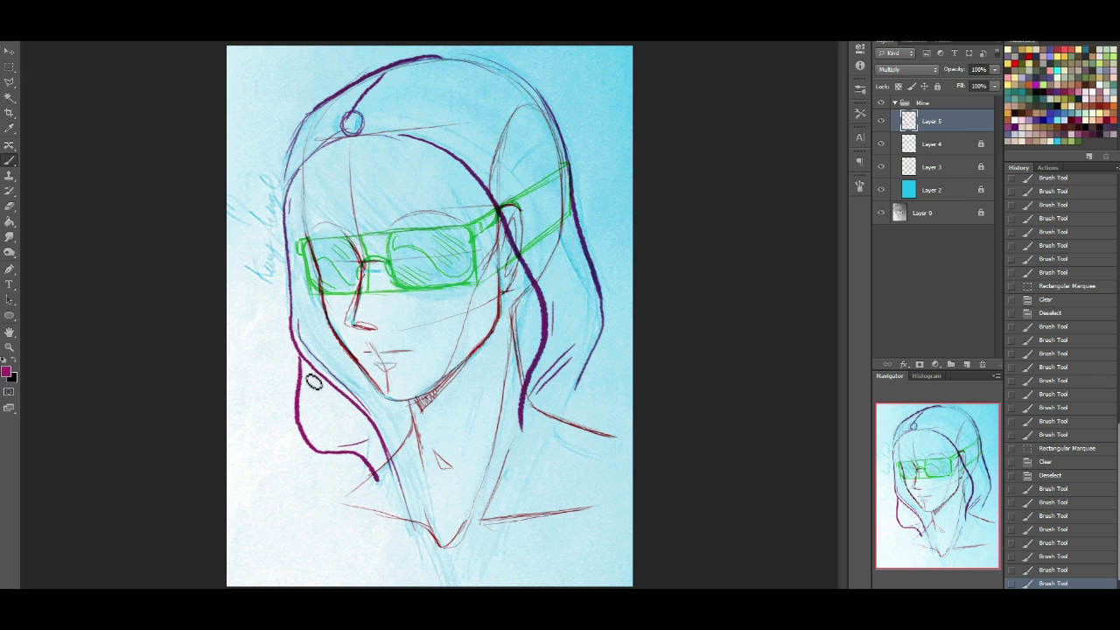
left_click_drag(320, 402, 373, 443)
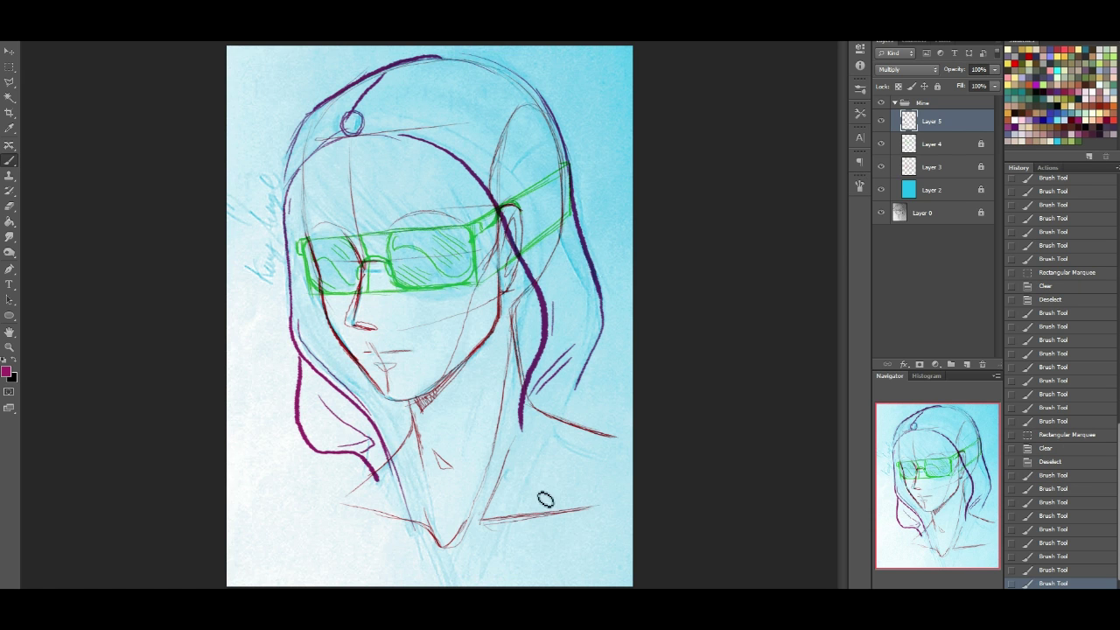
left_click(1052, 557)
left_click(1054, 542)
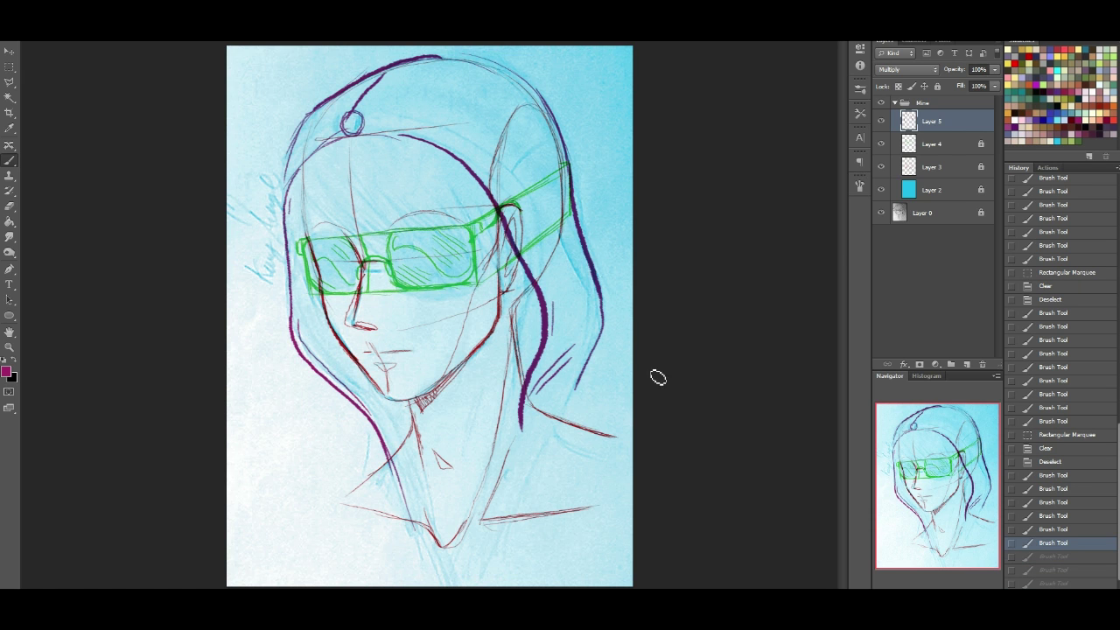
Step: Try a V-shaped neckline joining both sides of the hood opening in a point below the collarbone
left_click_drag(522, 415, 497, 479)
key("ctrl+z")
left_click_drag(527, 393, 477, 533)
left_click_drag(394, 426, 467, 544)
key("ctrl+z")
left_click_drag(367, 402, 473, 565)
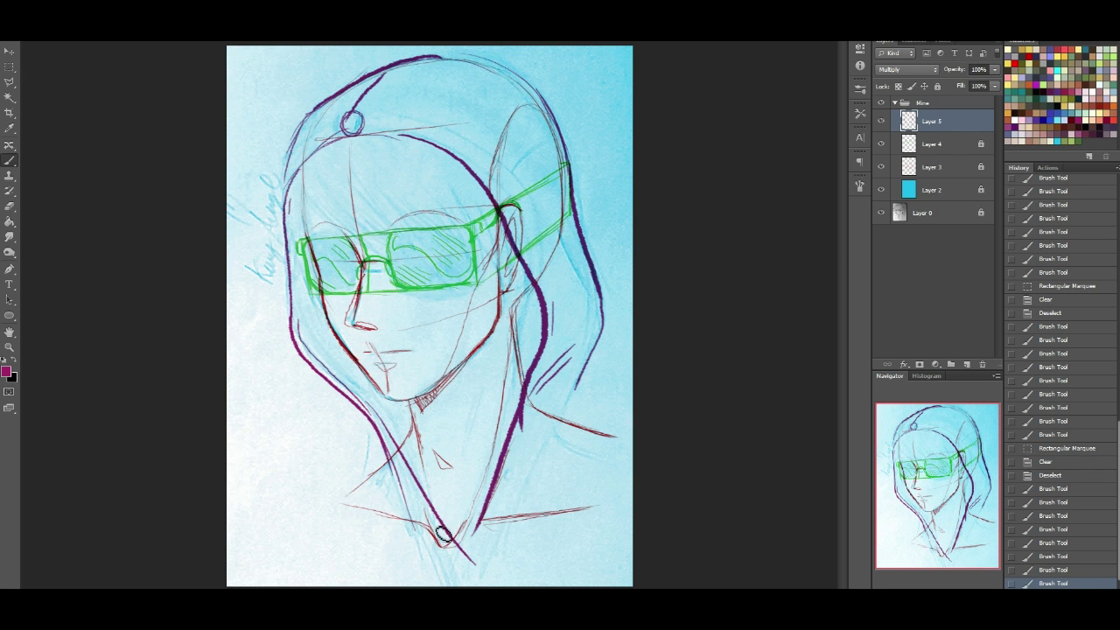
left_click_drag(506, 448, 449, 566)
key("ctrl+z")
left_click_drag(505, 462, 449, 543)
key("ctrl+z")
left_click_drag(512, 450, 440, 558)
key("ctrl+z")
Step: Erase the trial V-shaped neckline strokes and trim the lower end of the near hood edge
key("e")
left_click_drag(513, 427, 449, 569)
left_click_drag(511, 458, 432, 572)
left_click_drag(397, 437, 442, 525)
left_click_drag(532, 392, 522, 443)
left_click_drag(520, 382, 527, 399)
left_click(10, 162)
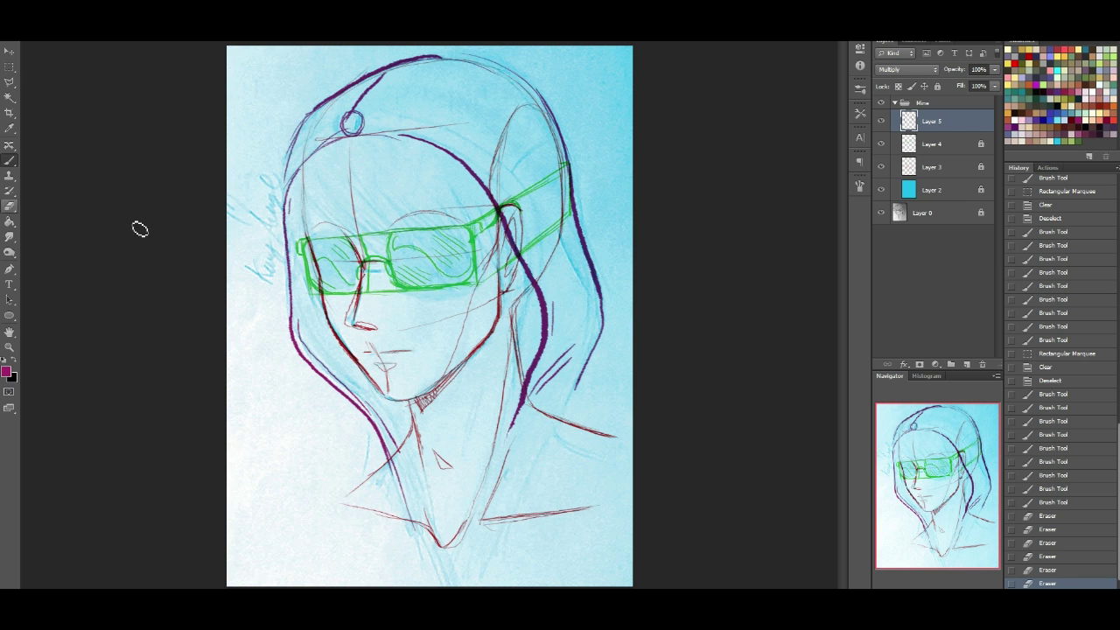
Step: Draw a thick V-shaped neckline running down from both sides of the neck to a rounded point below the collarbone
left_click_drag(398, 442, 455, 582)
key("ctrl+z")
mouse_move(406, 428)
left_mouse_down()
mouse_move(400, 449)
mouse_move(444, 548)
left_mouse_up()
key("ctrl+z")
left_click_drag(399, 449, 440, 547)
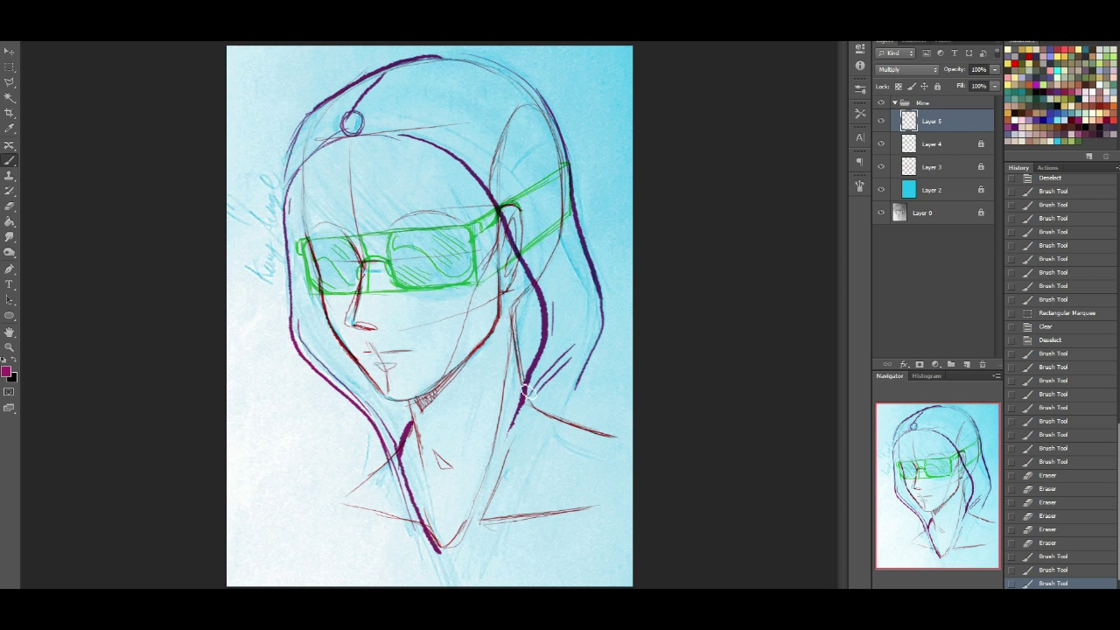
left_click_drag(509, 448, 484, 514)
left_click_drag(454, 559, 437, 549)
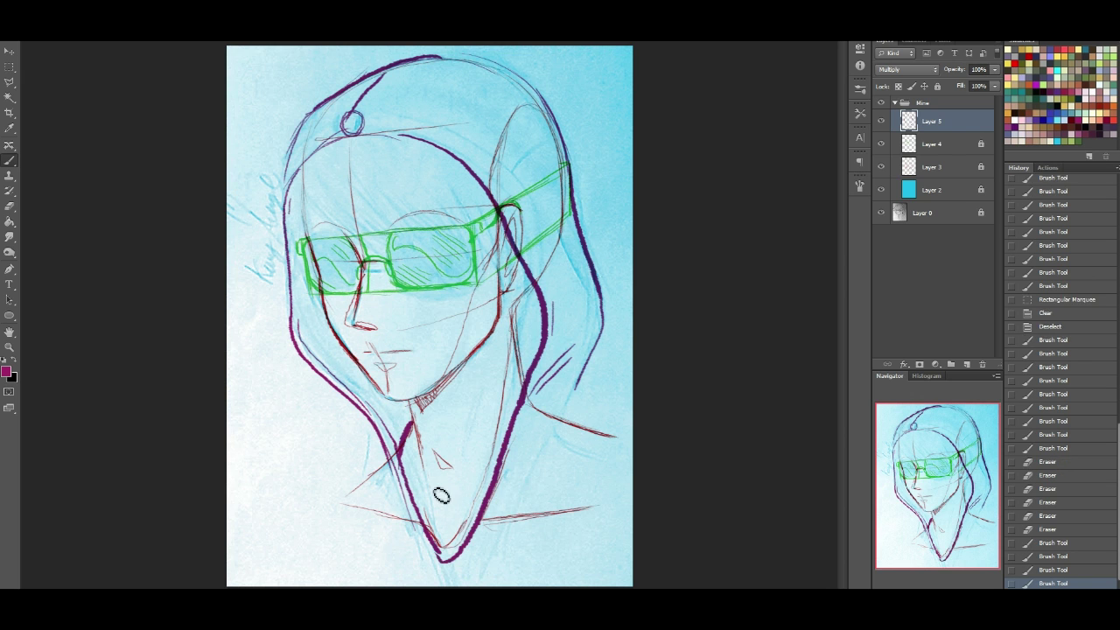
Step: Add outer hood lines alongside the near side of the neckline and draw thick purple lines over both shoulders
left_click_drag(581, 377, 544, 458)
key("ctrl+z")
left_click_drag(479, 538, 570, 387)
key("ctrl+z")
left_click_drag(491, 508, 559, 416)
left_click_drag(516, 477, 570, 392)
mouse_move(420, 546)
left_mouse_down()
mouse_move(387, 458)
mouse_move(331, 503)
left_mouse_up()
left_click_drag(557, 409, 616, 436)
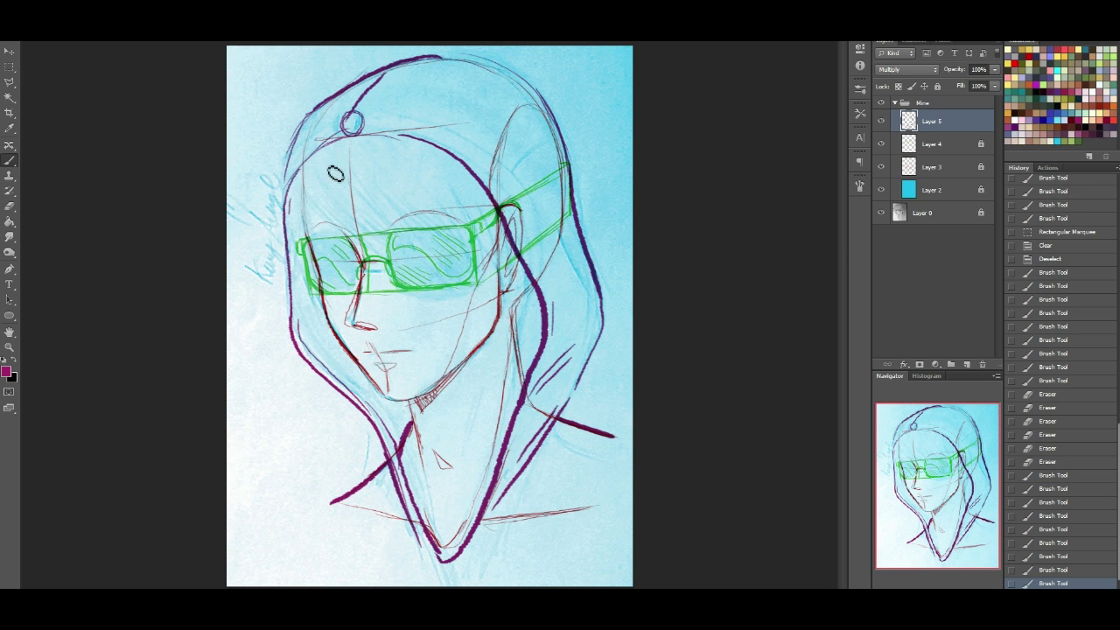
Step: Draw long purple bangs sweeping diagonally from the hood's far edge across the forehead and over the top of the sunglasses
key("ctrl+z")
left_click_drag(299, 177, 381, 255)
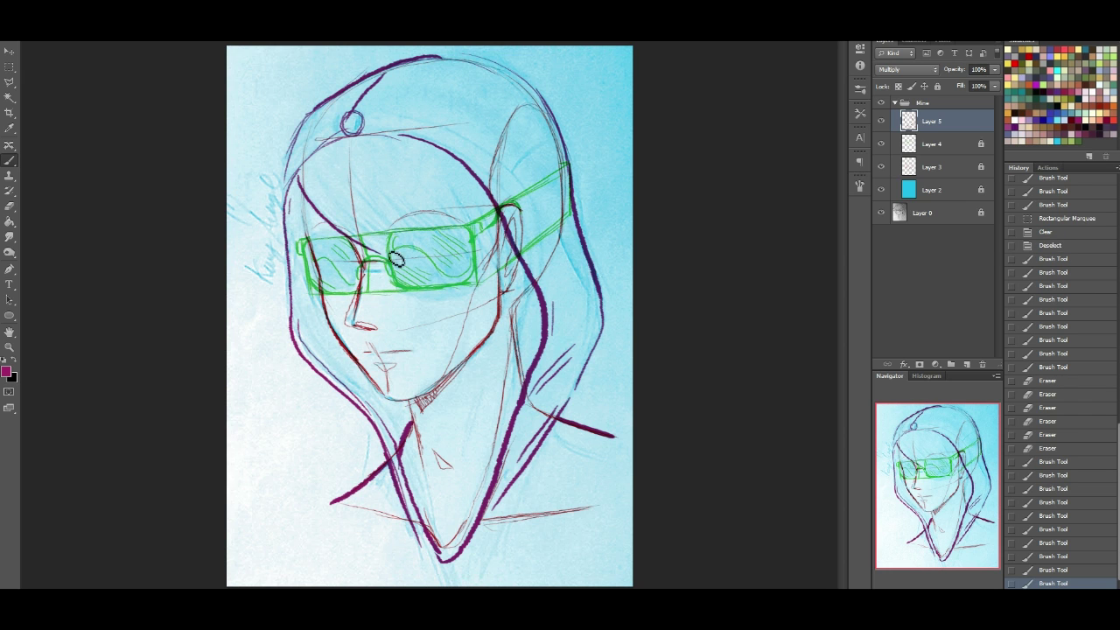
left_click_drag(307, 184, 380, 253)
left_click_drag(312, 191, 445, 263)
left_click_drag(348, 200, 487, 248)
left_click_drag(318, 181, 467, 258)
mouse_move(346, 148)
left_mouse_down()
mouse_move(413, 189)
mouse_move(458, 239)
left_mouse_up()
left_click_drag(373, 159, 477, 256)
left_click_drag(455, 184, 490, 250)
left_click_drag(478, 199, 497, 256)
left_click_drag(449, 163, 503, 247)
Step: Draw thin hair strands hanging down the far temple beside the sunglasses
left_click_drag(304, 207, 314, 264)
key("ctrl+z")
key("ctrl+z")
left_click_drag(300, 202, 314, 263)
key("ctrl+z")
mouse_move(301, 185)
left_mouse_down()
mouse_move(311, 246)
mouse_move(301, 240)
left_mouse_up()
Step: Redraw the hood outline beside the far side of the forehead with a thicker line
left_click_drag(297, 161, 320, 112)
key("ctrl+z")
left_click_drag(293, 171, 335, 98)
key("ctrl+z")
left_click_drag(292, 175, 336, 96)
key("ctrl+z")
mouse_move(292, 175)
left_mouse_down()
mouse_move(336, 98)
mouse_move(308, 147)
left_mouse_up()
left_click_drag(290, 194, 292, 169)
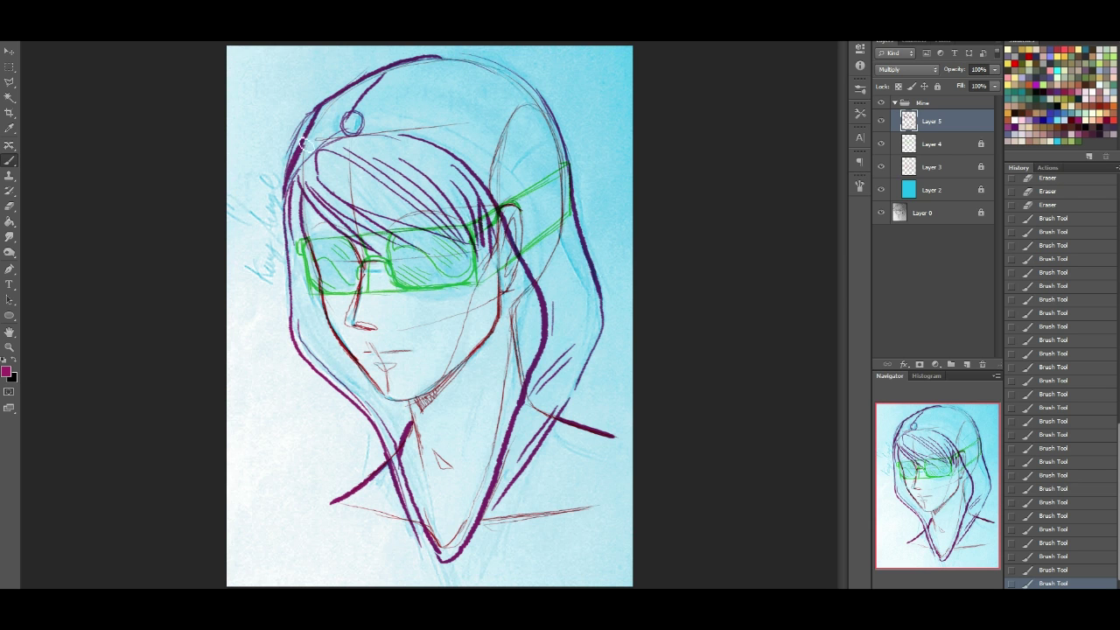
Step: Erase the excess outside the thickened hood outline and add more hair strands at the far temple
key("e")
left_click_drag(313, 94, 286, 162)
left_click_drag(306, 110, 274, 164)
key("b")
mouse_move(299, 215)
left_mouse_down()
mouse_move(291, 266)
mouse_move(310, 254)
left_mouse_up()
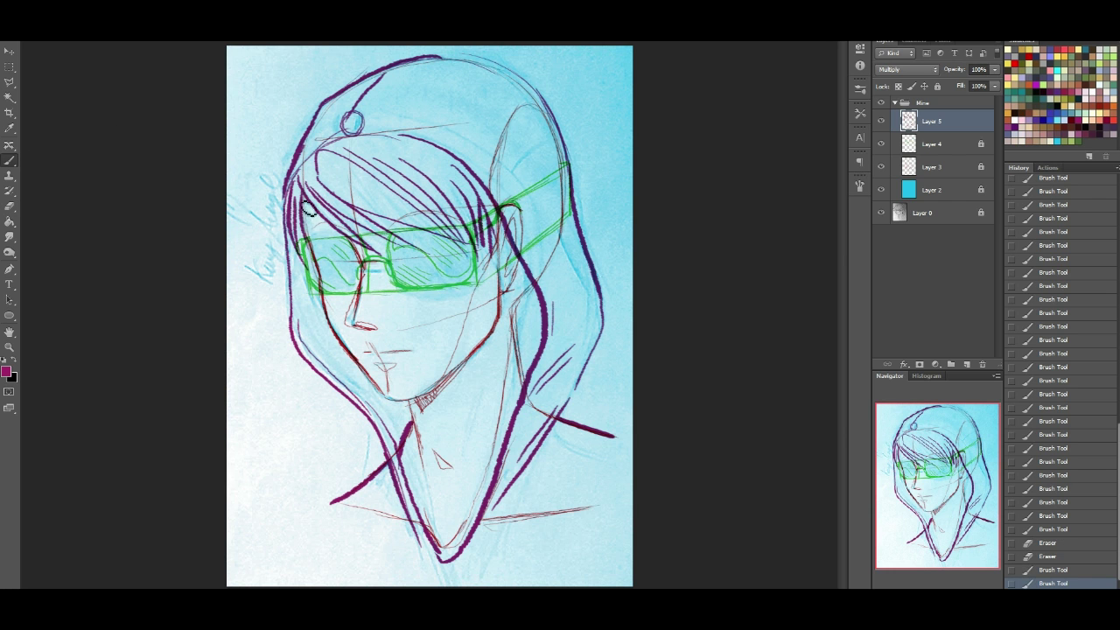
Step: Hide and show the Mine group repeatedly to compare the redraw with the original pencil scan
left_click(883, 104)
left_click(883, 104)
left_click(883, 104)
left_click(883, 104)
left_click(883, 104)
left_click(883, 104)
left_click(883, 104)
left_click(882, 105)
Step: Add longer bang strands over the sunglasses and down in front of the near ear
left_click_drag(354, 228, 404, 261)
left_click_drag(364, 212, 508, 296)
left_click_drag(500, 241, 495, 286)
mouse_move(498, 243)
left_mouse_down()
mouse_move(505, 276)
mouse_move(497, 207)
mouse_move(507, 283)
left_mouse_up()
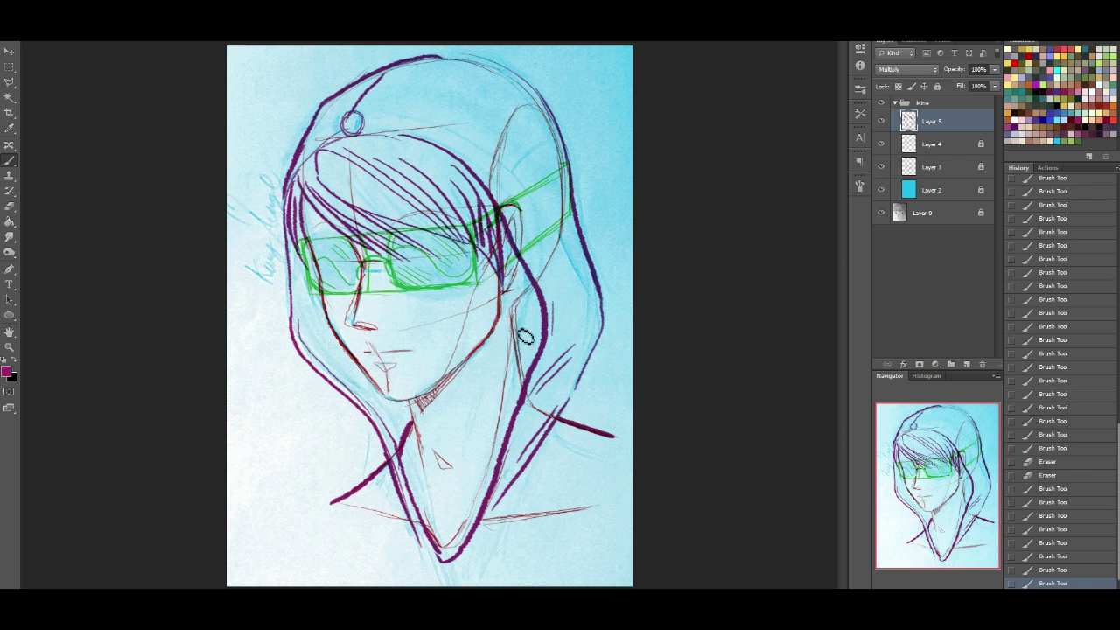
Step: Compare the hair and hood with the original scan by hiding and restoring the Mine group and Layer 5
left_click(881, 103)
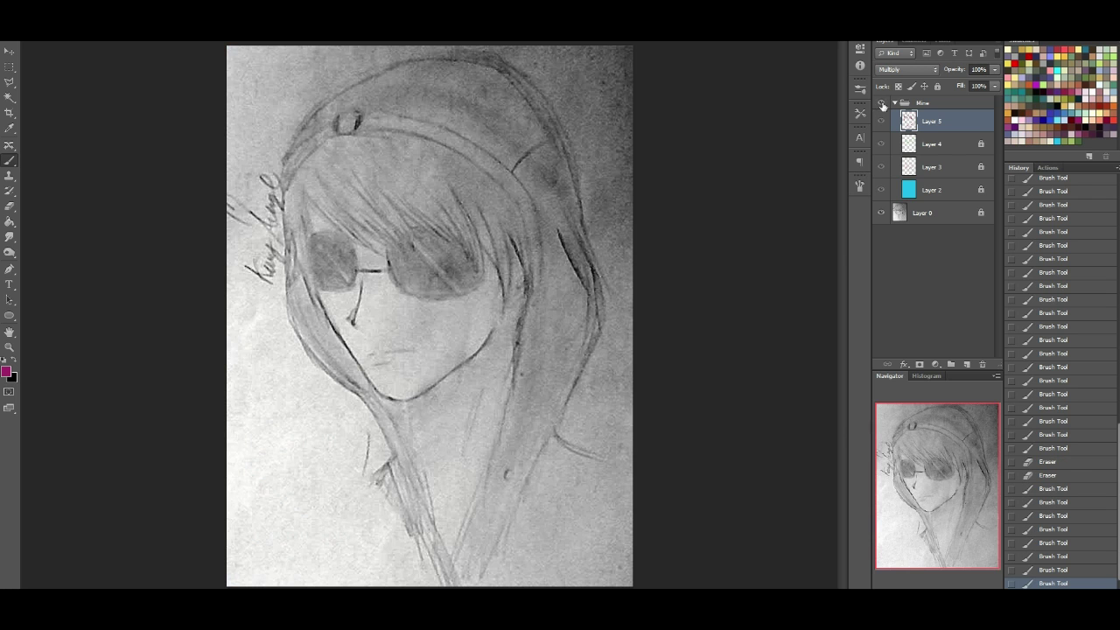
left_click(881, 104)
left_click(881, 122)
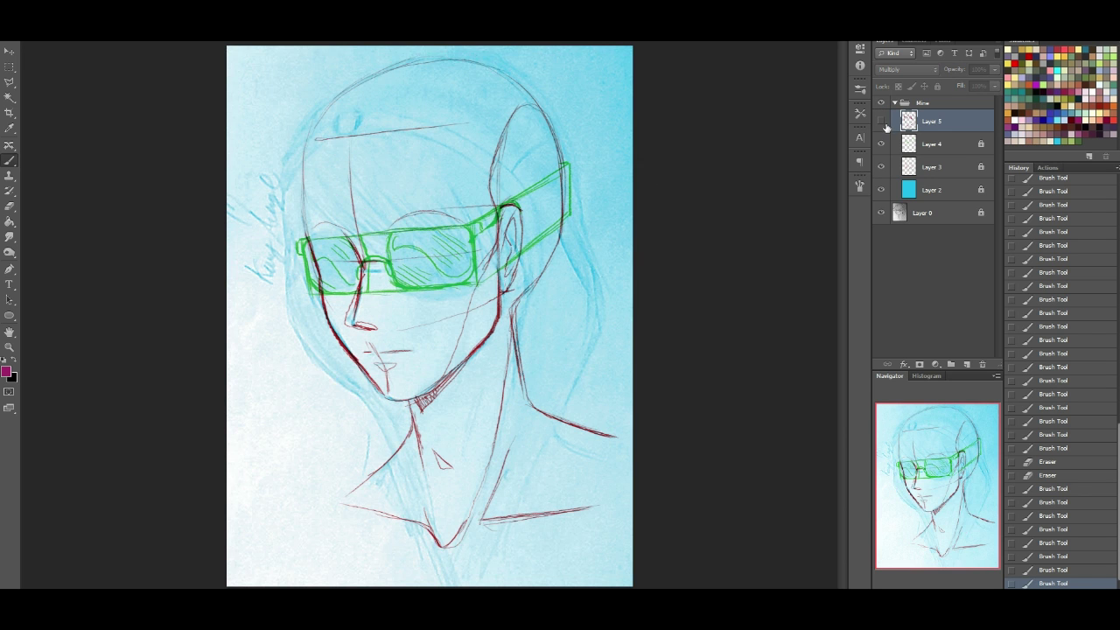
left_click(882, 122)
left_click(881, 104)
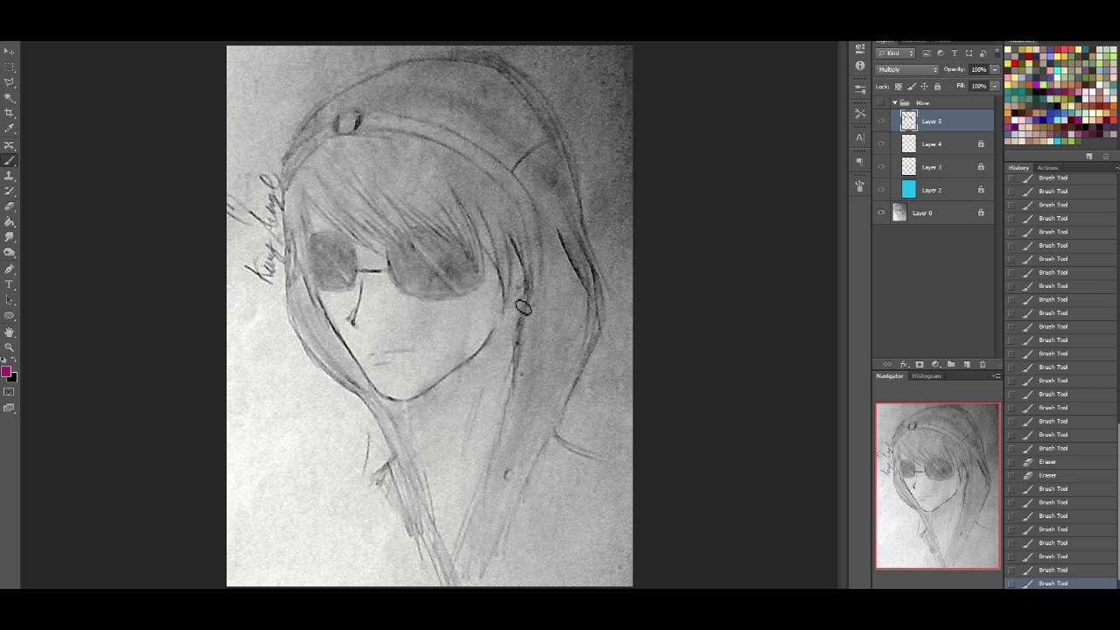
left_click(881, 103)
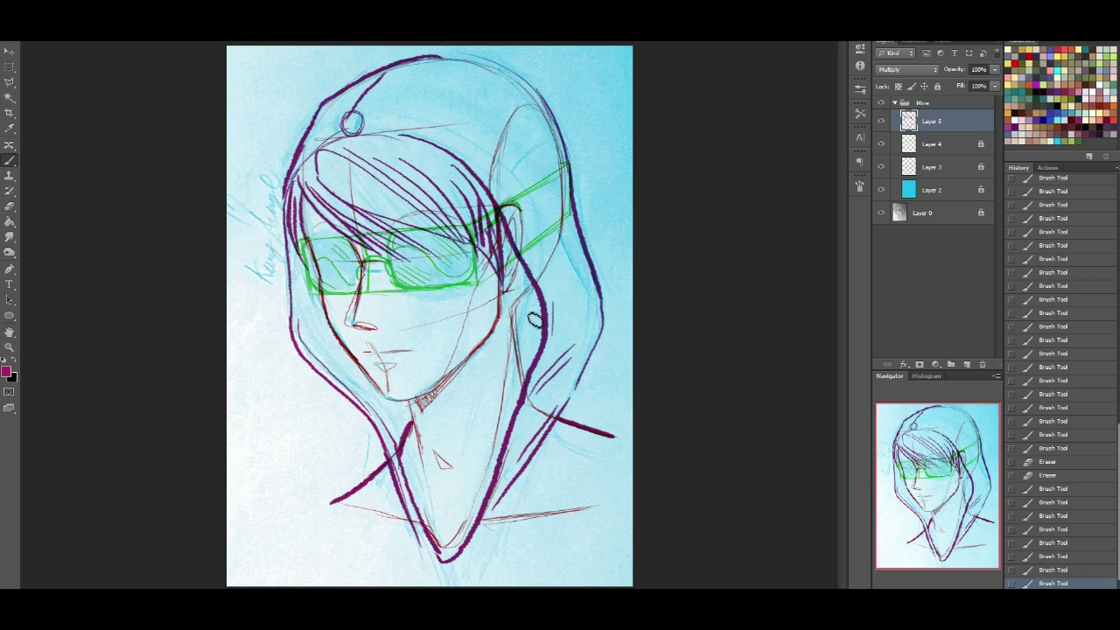
Step: Draw short strands below the near ear and fill the gap between the neck and the hood edge with solid purple
mouse_move(515, 294)
left_mouse_down()
mouse_move(520, 281)
mouse_move(530, 288)
mouse_move(536, 268)
mouse_move(504, 396)
left_mouse_up()
key("ctrl+z")
key("ctrl+z")
key("ctrl+z")
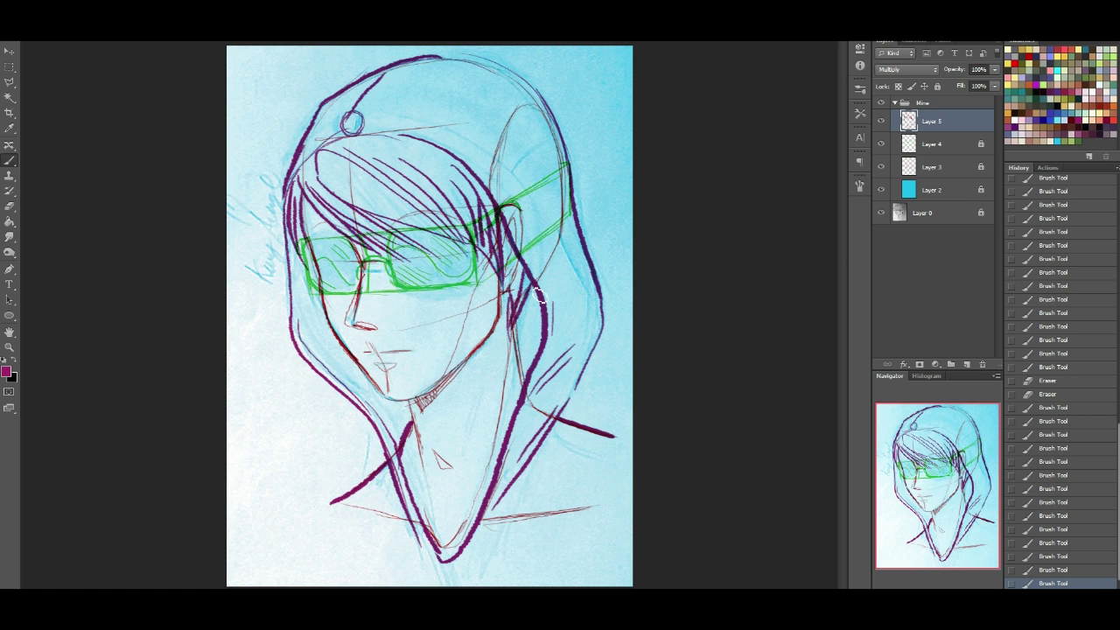
mouse_move(522, 330)
left_mouse_down()
mouse_move(530, 376)
mouse_move(524, 354)
mouse_move(528, 369)
mouse_move(542, 311)
left_mouse_up()
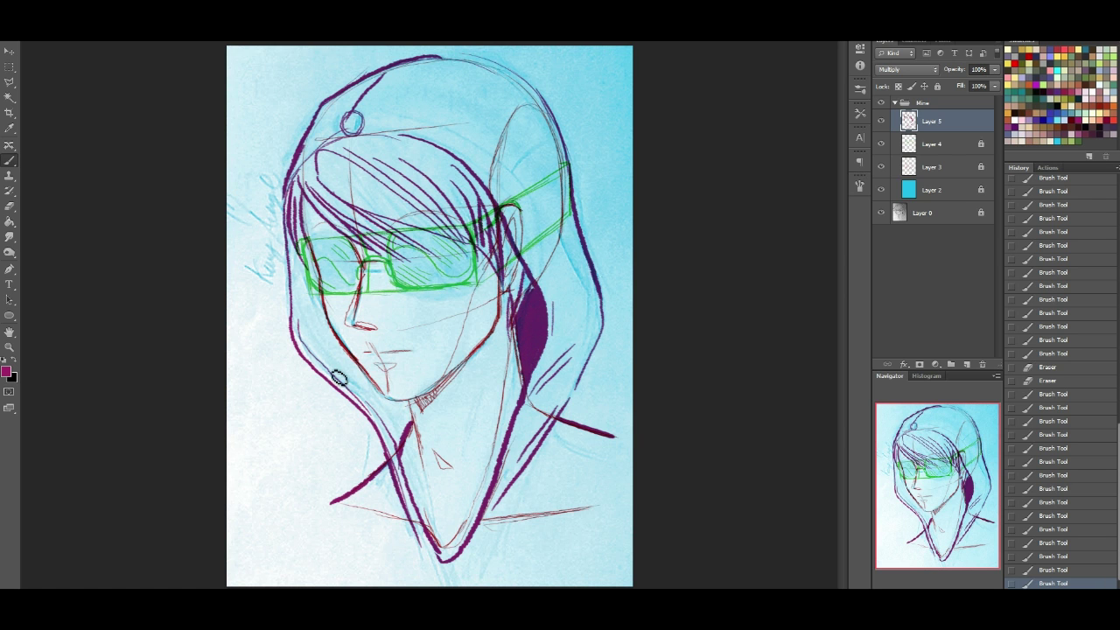
Step: Fill the small gap between the neck and the far side of the collar with solid purple
left_click_drag(415, 428, 408, 439)
mouse_move(426, 446)
left_mouse_down()
mouse_move(410, 483)
mouse_move(402, 453)
left_mouse_up()
left_click_drag(401, 455, 406, 468)
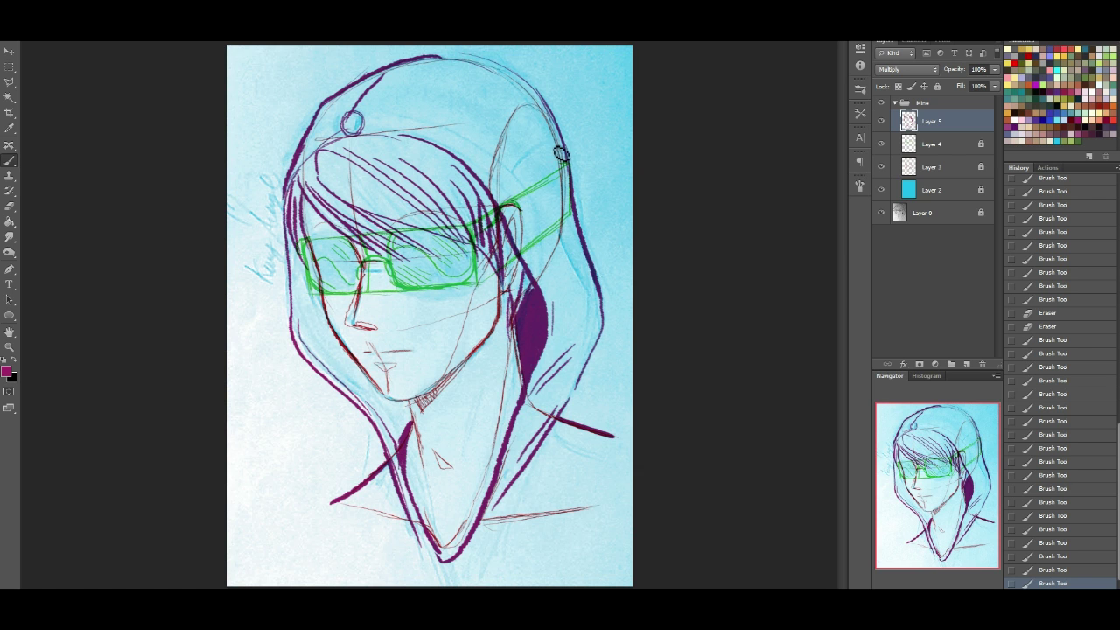
Step: Unlock Layer 4 and adjust the green sunglasses with Hue/Saturation, using saturation +53 and a reduced lightness
left_click(941, 148)
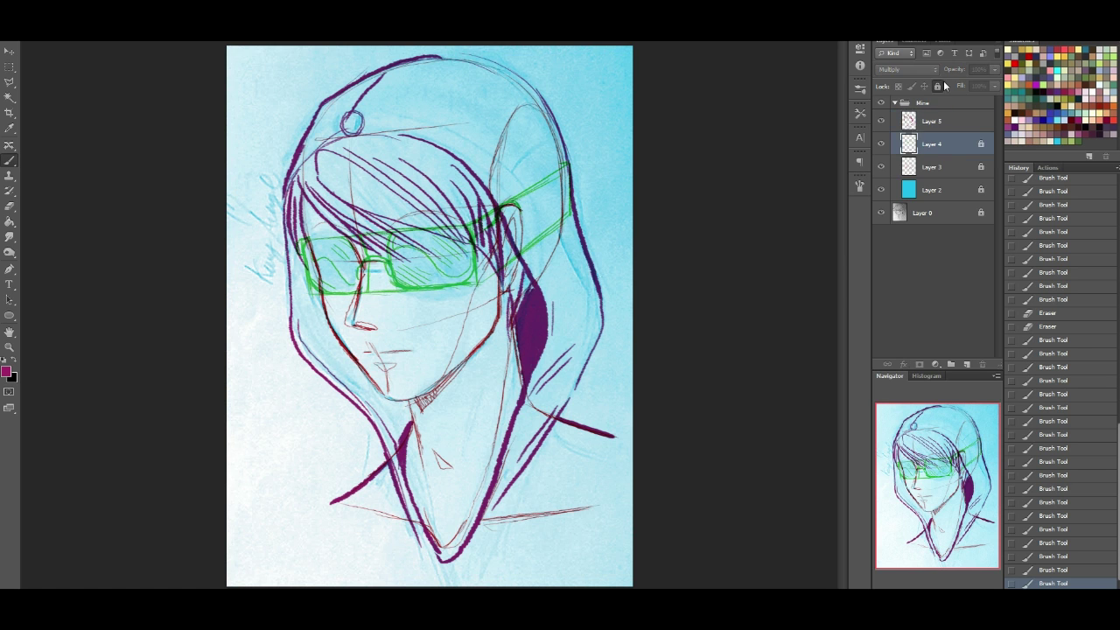
key("ctrl+u")
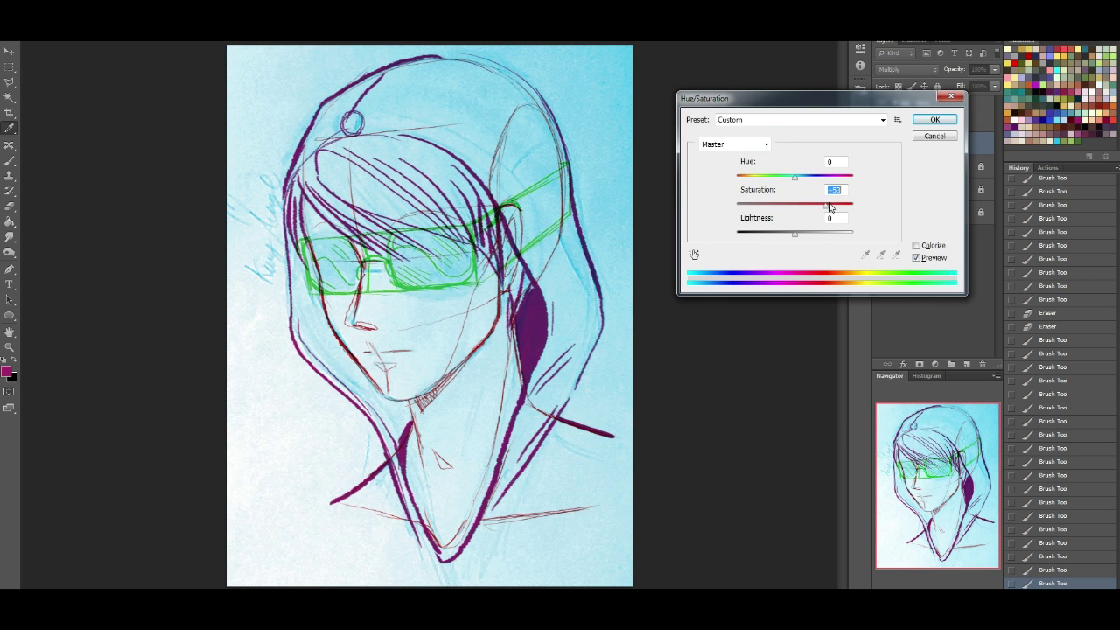
left_click_drag(794, 236, 774, 234)
left_click(943, 121)
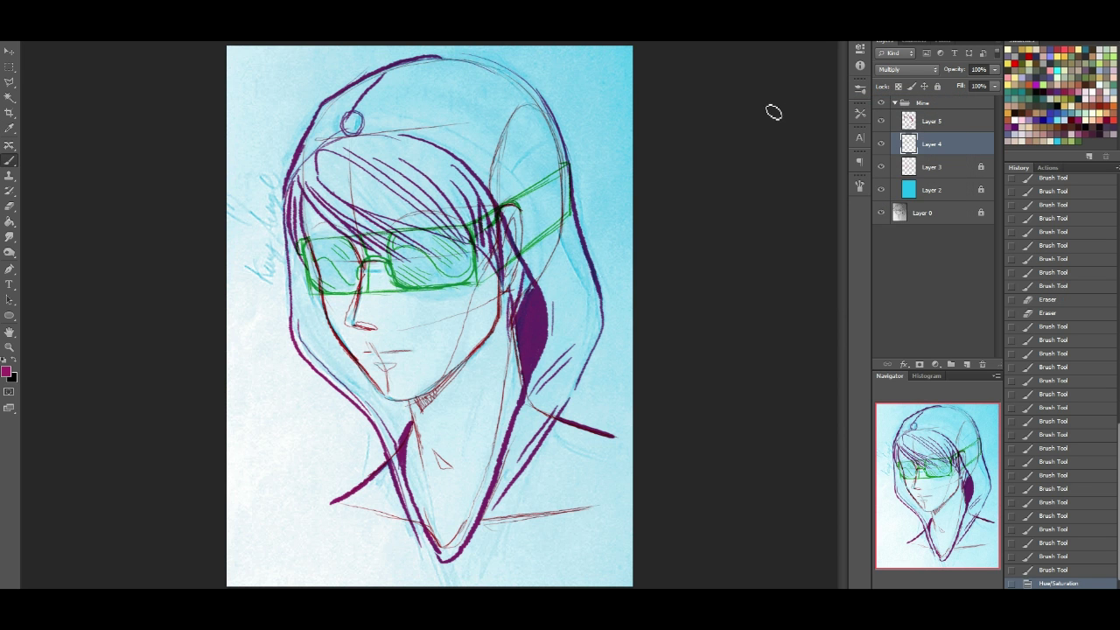
Step: Compare the redrawn hooded portrait with the original scan by repeatedly hiding and restoring the Mine group
left_click(881, 103)
left_click(882, 105)
left_click(881, 104)
left_click(883, 105)
left_click(883, 106)
left_click(883, 105)
left_click(882, 105)
left_click(882, 104)
Step: Strengthen the red construction lines by unlocking and duplicating Layer 3, merging the copy with it and changing the merged layer's blending mode
left_click(944, 162)
left_click_drag(953, 168, 967, 364)
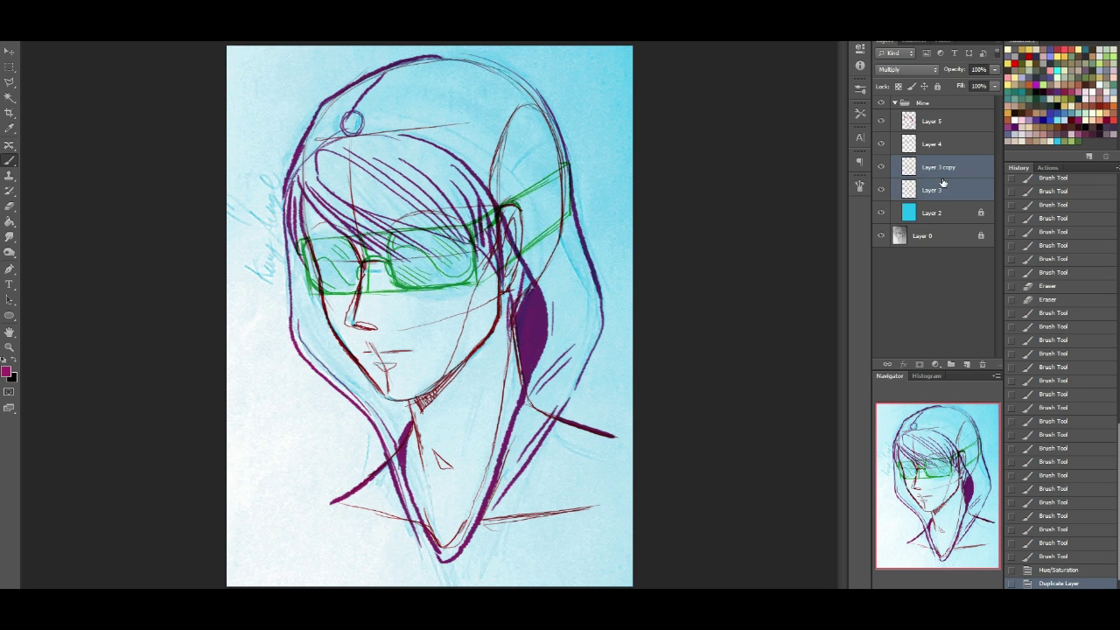
left_click(939, 189, "shift")
key("ctrl+e")
left_click(890, 70)
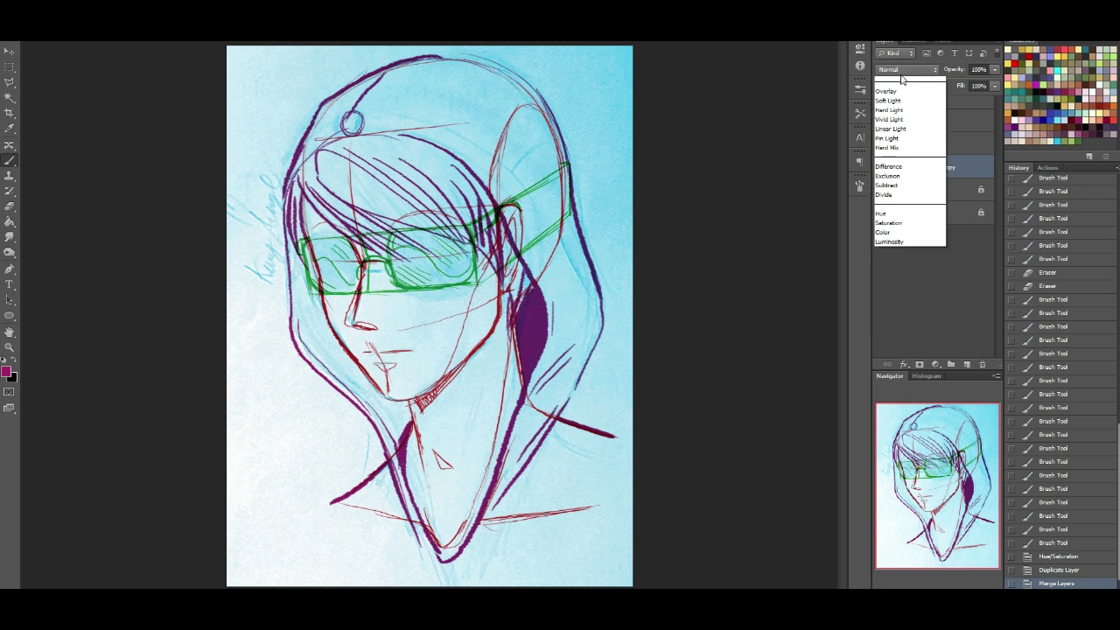
left_click(893, 112)
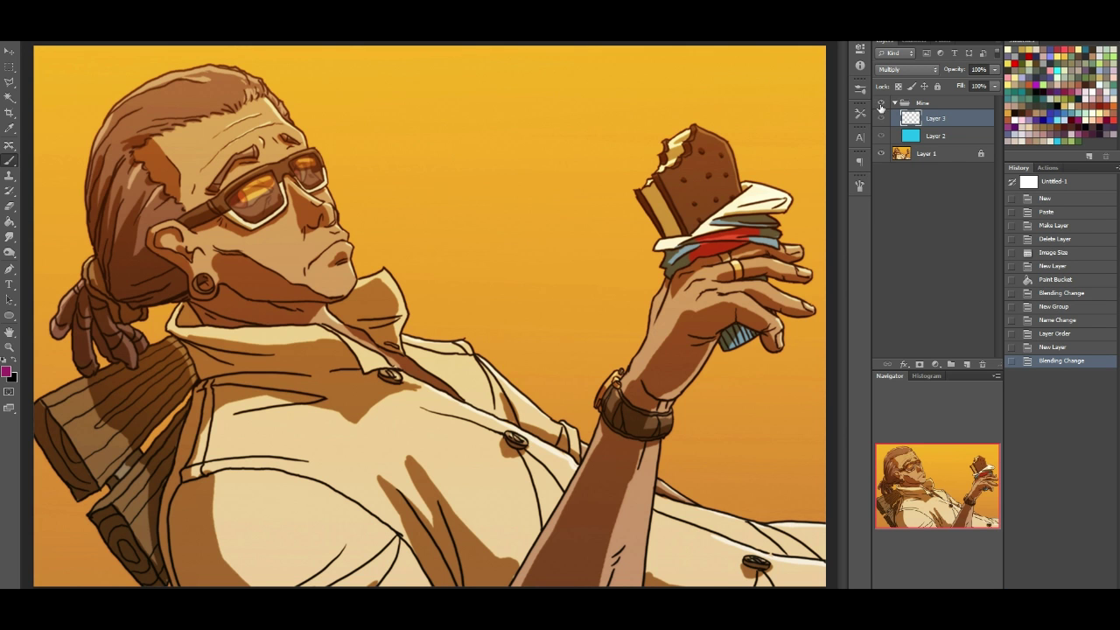
Step: Restore the Mine group over the reclining man illustration and draw red lines along the back and front of his neck
left_click(881, 104)
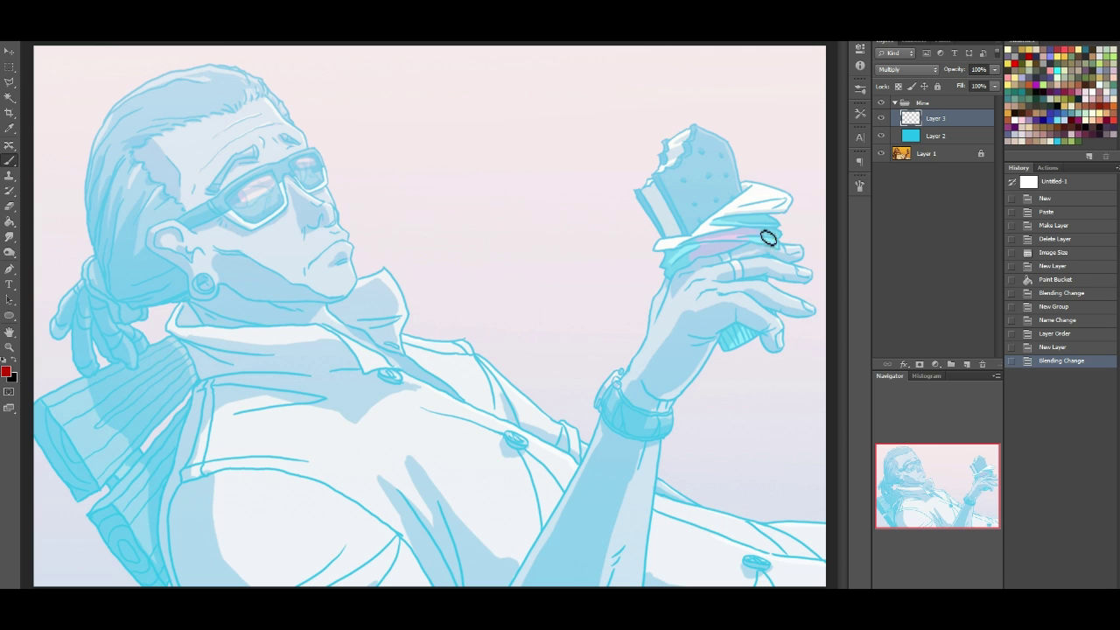
left_click(227, 362)
left_click(189, 306, "shift")
mouse_move(191, 306)
left_mouse_down()
mouse_move(225, 362)
mouse_move(204, 323)
mouse_move(227, 361)
left_mouse_up()
key("ctrl+z")
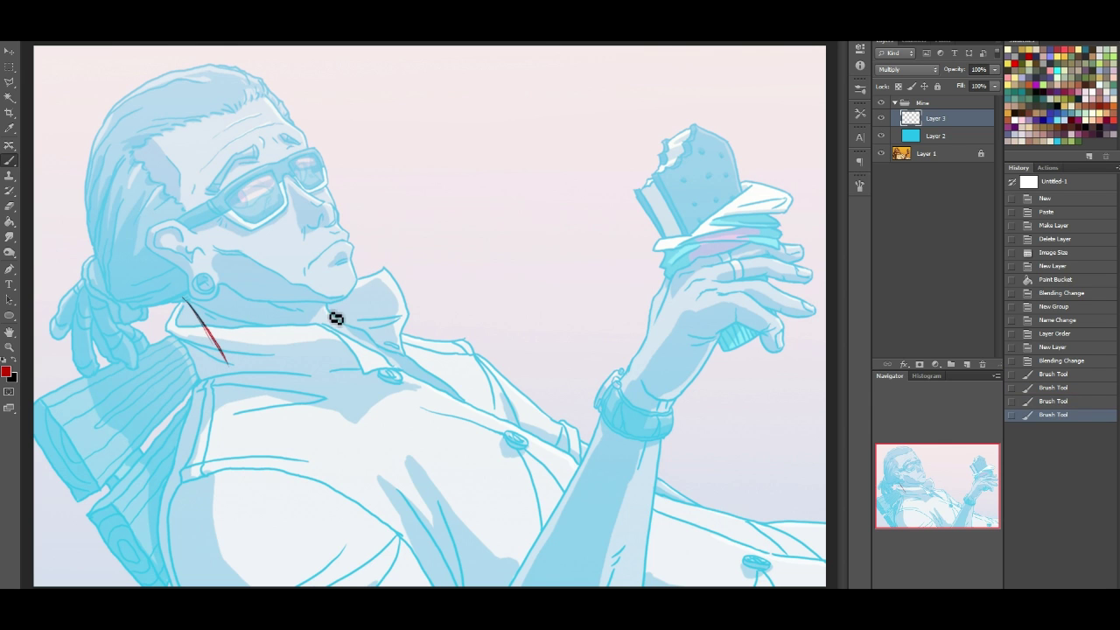
key("ctrl+z")
left_click_drag(324, 304, 354, 333)
mouse_move(354, 333)
left_mouse_down()
mouse_move(332, 314)
mouse_move(362, 339)
left_mouse_up()
left_click(366, 343)
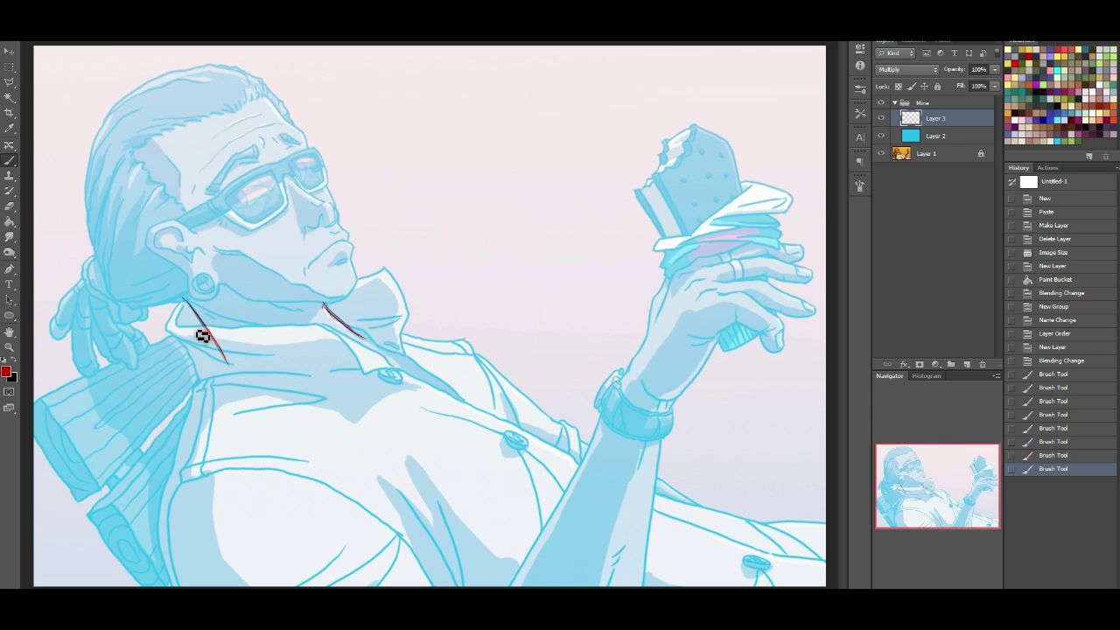
Step: Draw red lines down the upper back, across the base of the neck and from the throat to the collar button
left_click_drag(213, 359, 177, 475)
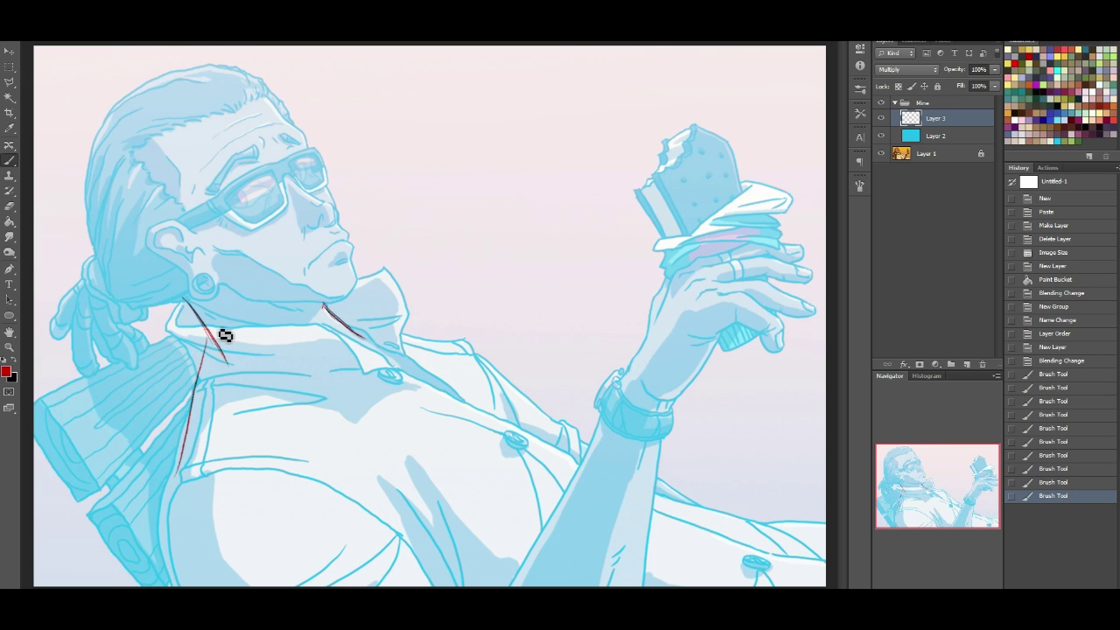
left_click_drag(230, 362, 219, 336)
mouse_move(186, 299)
left_mouse_down()
mouse_move(254, 343)
mouse_move(395, 391)
left_mouse_up()
key("ctrl+z")
left_click_drag(329, 362, 391, 377)
left_click_drag(362, 338, 384, 354)
left_click_drag(364, 339, 387, 360)
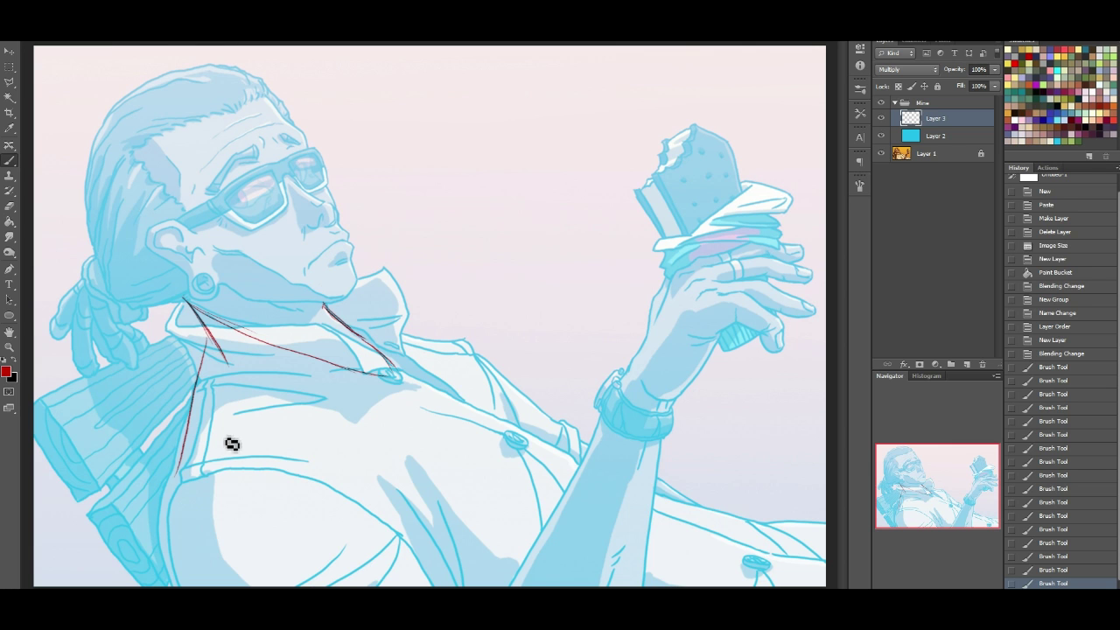
Step: Draw diagonal red lines across the near shoulder and short strokes below the chin for the throat and far shoulder
left_click_drag(300, 403, 207, 475)
left_click_drag(326, 373, 202, 478)
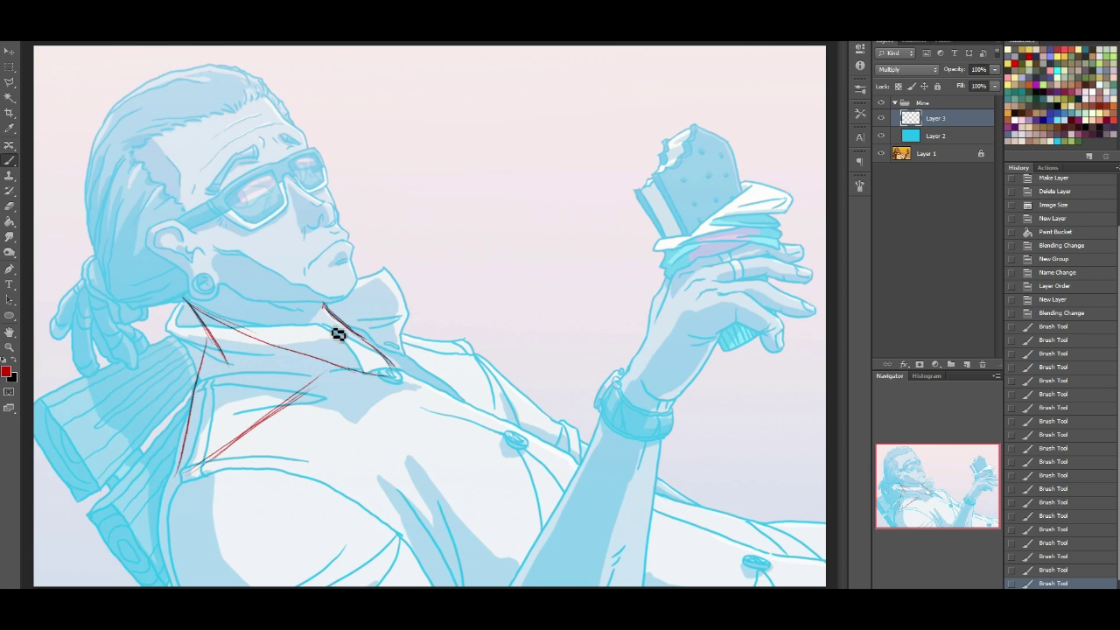
left_click_drag(337, 316, 370, 321)
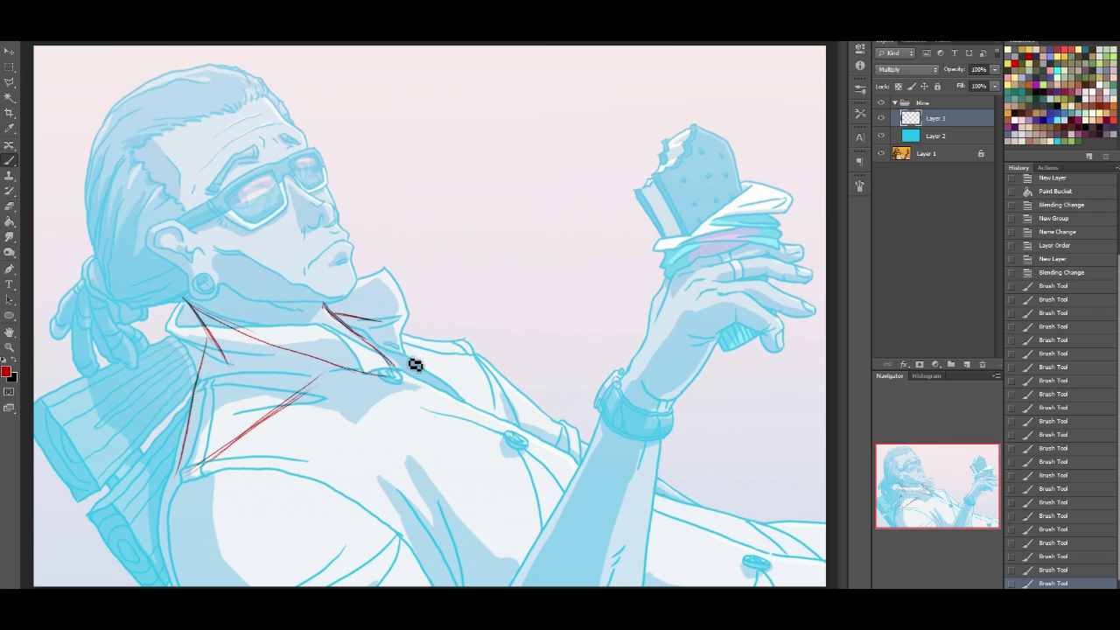
left_click_drag(350, 376, 361, 363)
left_click_drag(330, 318, 328, 310)
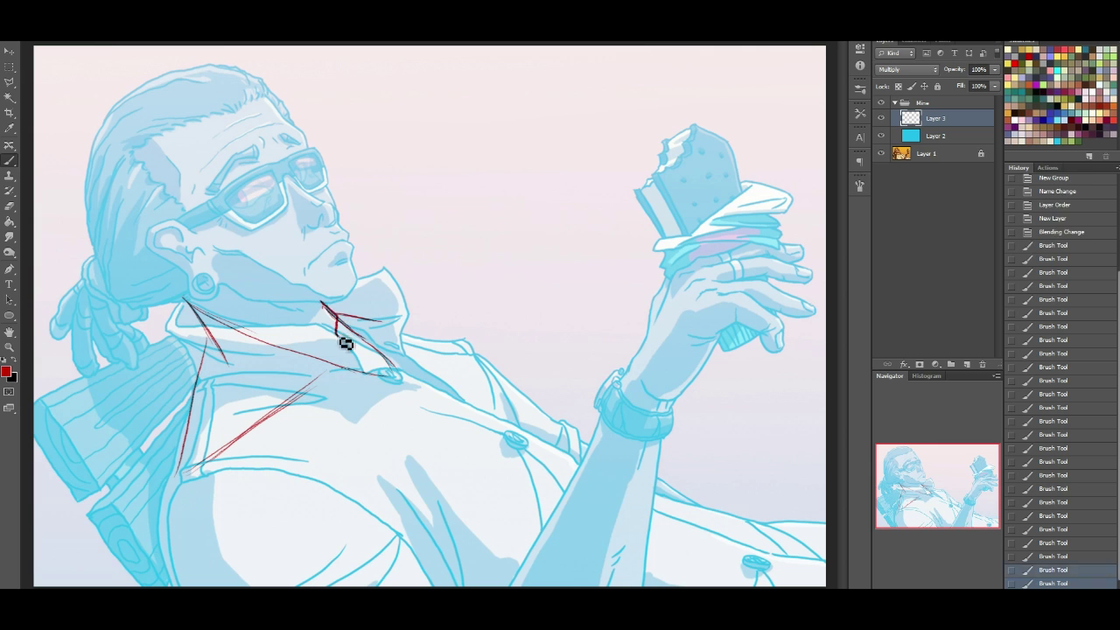
mouse_move(342, 340)
left_mouse_down()
mouse_move(313, 331)
mouse_move(344, 322)
left_mouse_up()
key("ctrl+z")
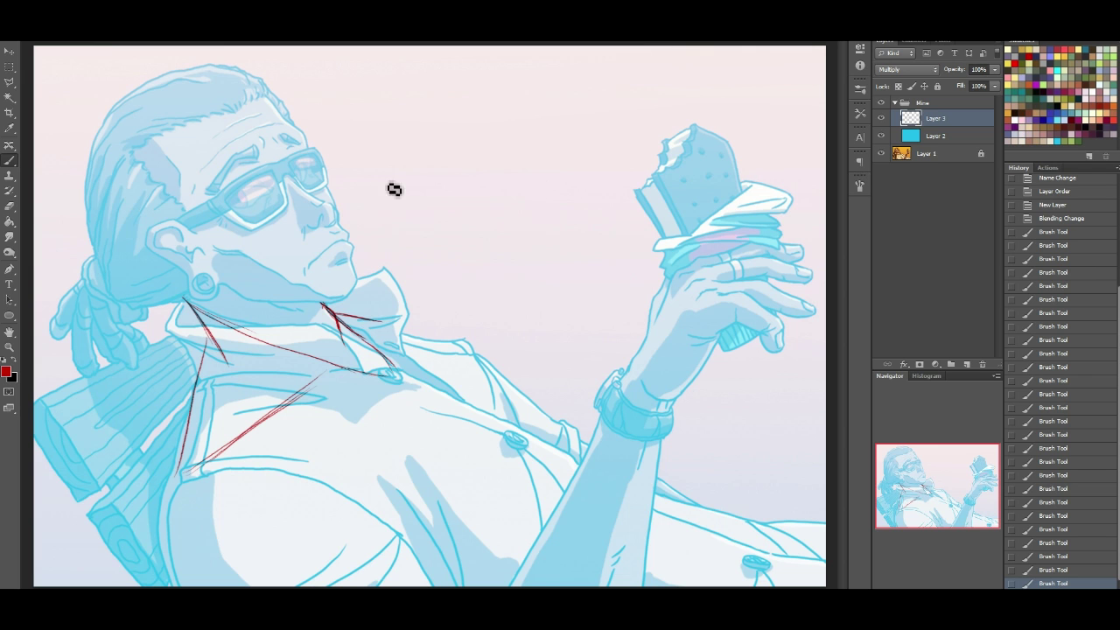
Step: Sketch a small red standing figure with torso, arms and legs in the empty background beside the man
mouse_move(548, 129)
left_mouse_down()
mouse_move(539, 175)
mouse_move(575, 151)
mouse_move(572, 219)
left_mouse_up()
left_click_drag(514, 186, 519, 250)
left_click_drag(520, 250, 565, 244)
left_click_drag(574, 164, 571, 245)
mouse_move(512, 199)
left_mouse_down()
mouse_move(497, 276)
mouse_move(516, 348)
left_mouse_up()
left_click_drag(571, 167, 591, 322)
left_click_drag(519, 252, 539, 349)
left_click_drag(566, 242, 566, 331)
left_click_drag(520, 262, 551, 311)
left_click_drag(573, 270, 552, 311)
left_click_drag(573, 250, 518, 257)
left_click_drag(571, 241, 571, 282)
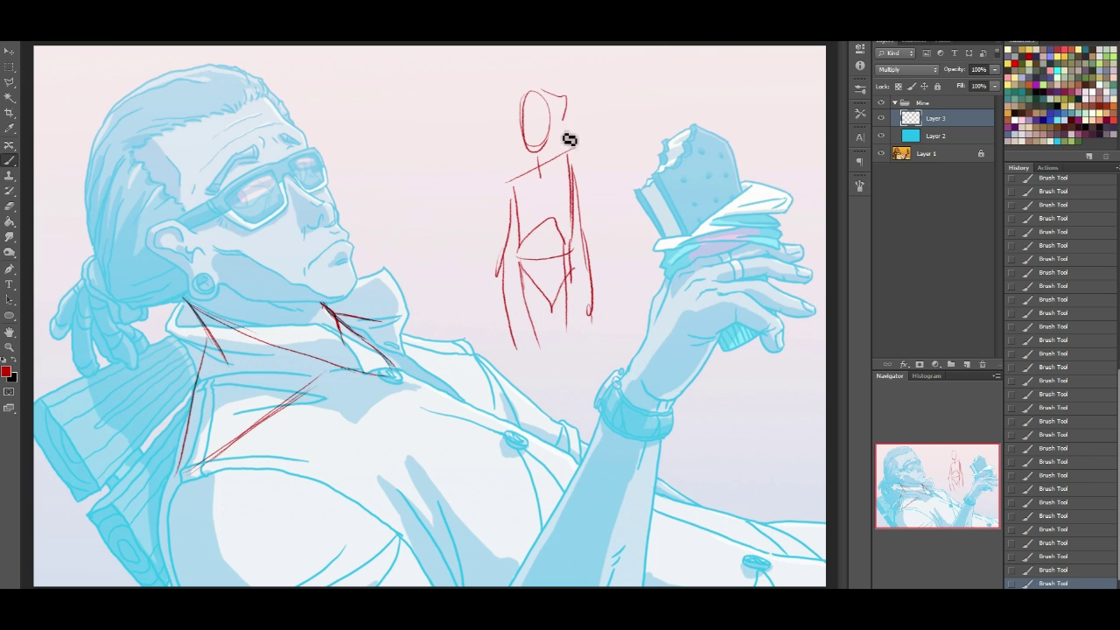
mouse_move(527, 149)
left_mouse_down()
mouse_move(596, 138)
mouse_move(604, 208)
left_mouse_up()
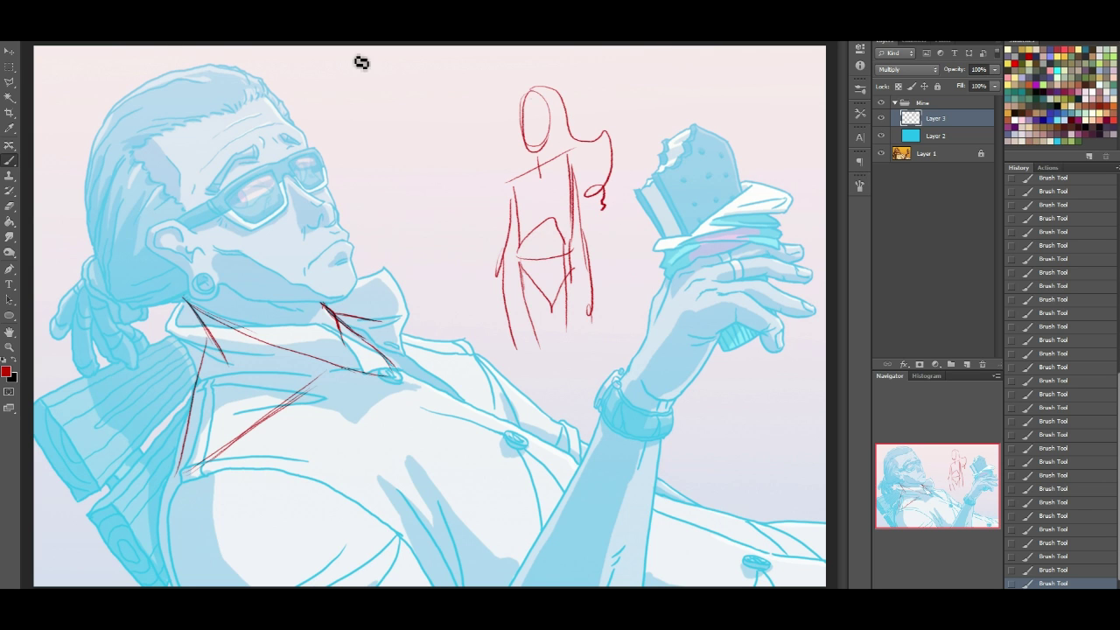
Step: Step the small figure back to its head and torso, and add neck, shoulder and side strokes
left_click(1061, 529)
left_click(1073, 516)
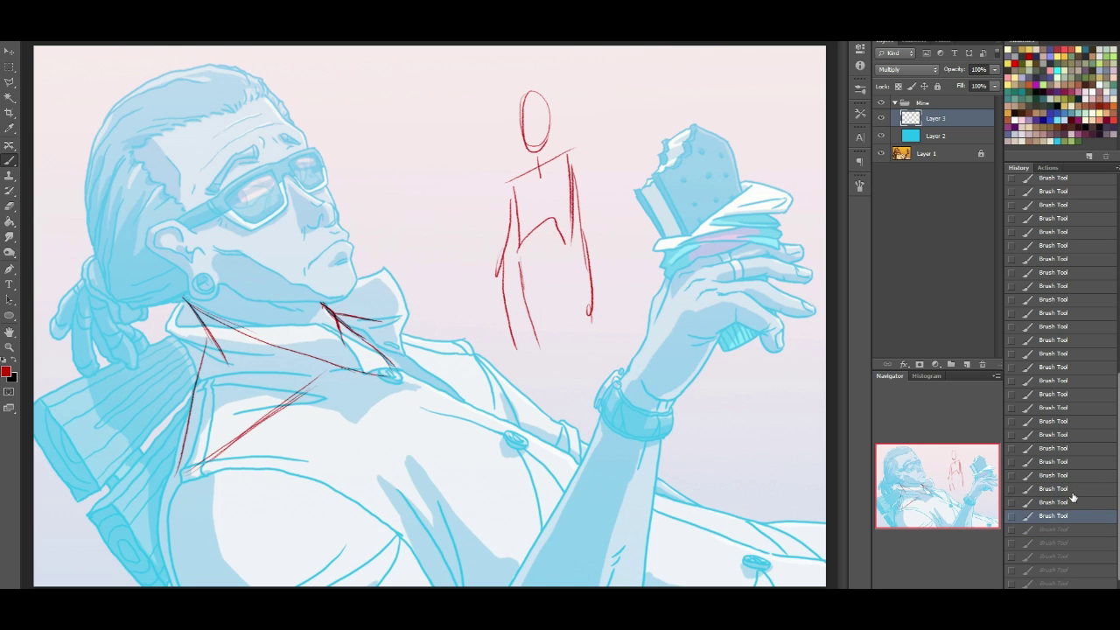
left_click(1074, 491)
left_click(1078, 462)
left_click(1081, 434)
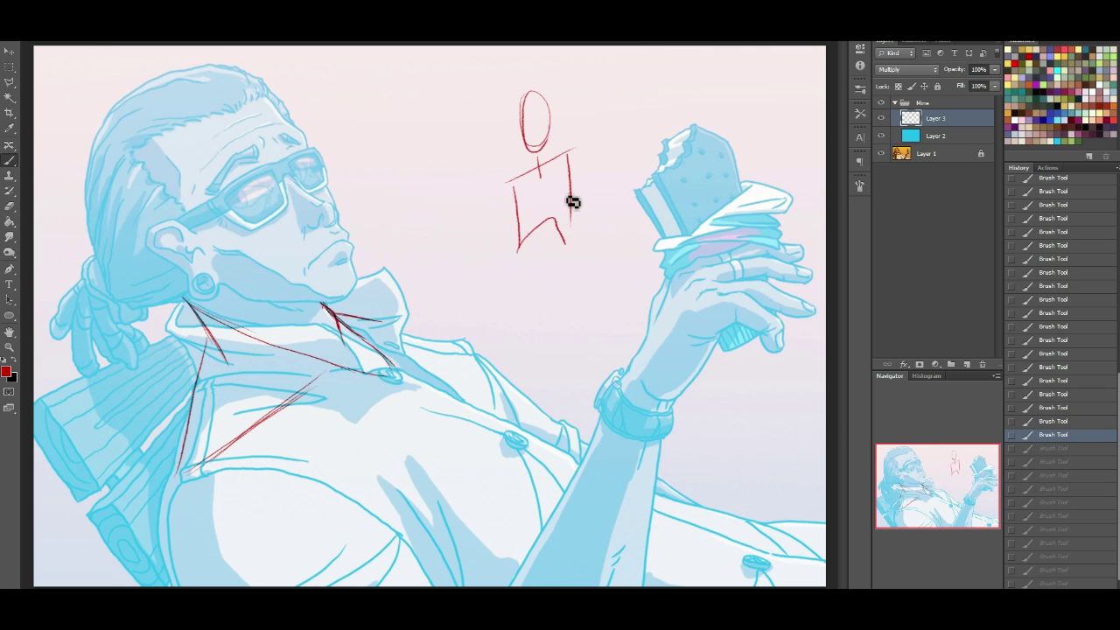
mouse_move(514, 182)
left_mouse_down()
mouse_move(552, 178)
mouse_move(570, 154)
mouse_move(536, 177)
mouse_move(538, 152)
left_mouse_up()
left_click_drag(514, 186, 520, 230)
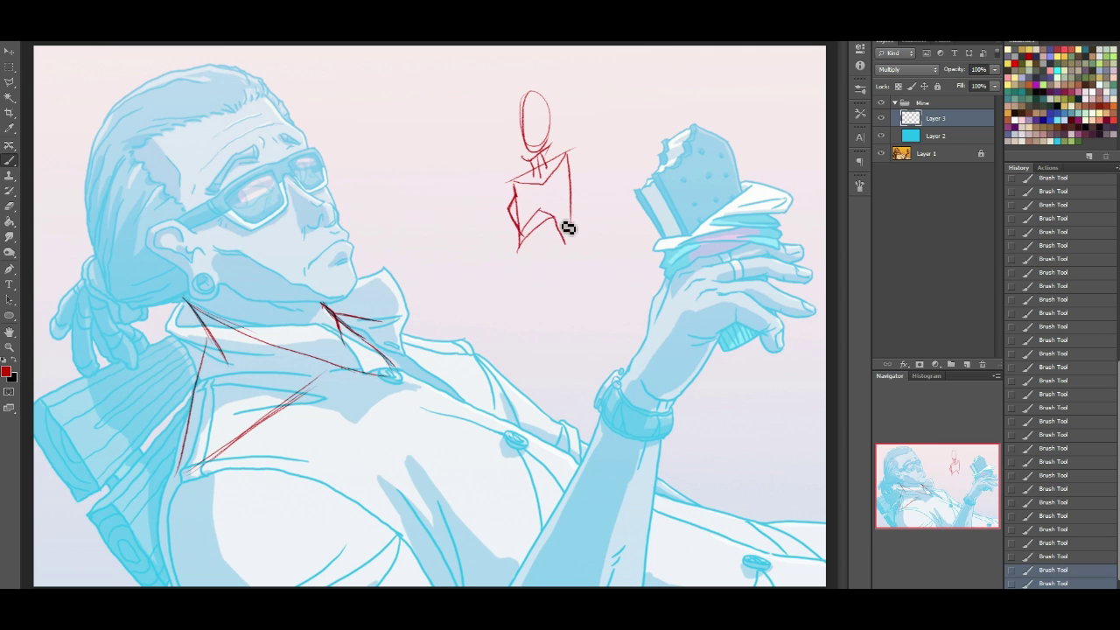
Step: Remove the entire small figure sketch by reverting the history to the state before it
left_click(1070, 435)
left_click(1070, 434)
left_click(1070, 408)
left_click(1071, 393)
left_click(1072, 382)
left_click(1072, 368)
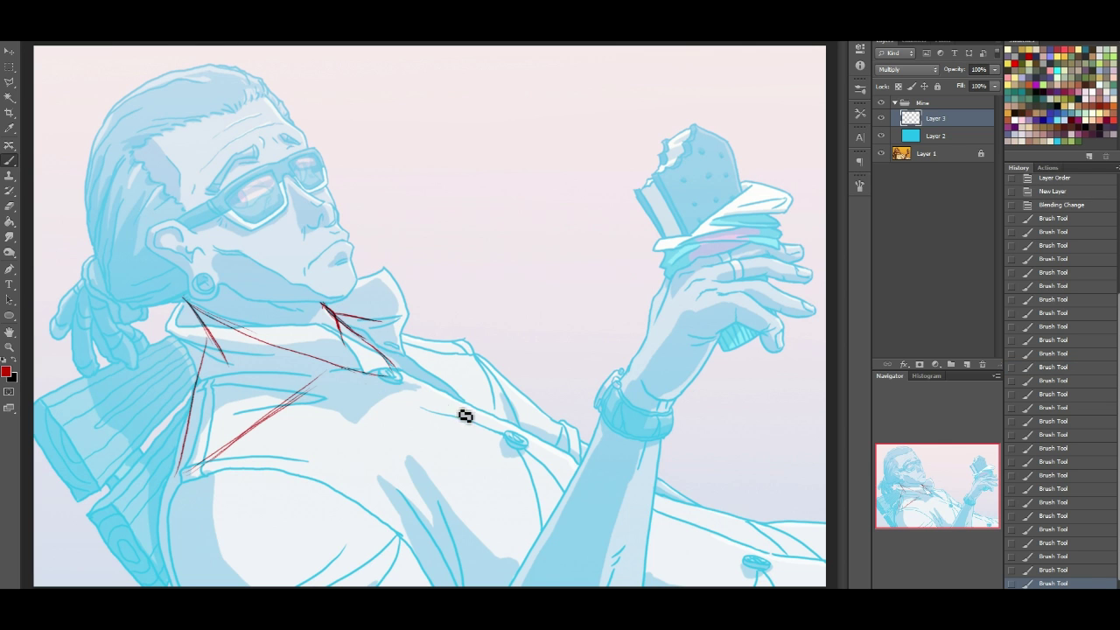
Step: Draw red lines along the shirt's button front and the far shoulder, and continue the back outline down behind the near arm
left_click_drag(408, 383, 542, 440)
left_click_drag(437, 404, 582, 473)
left_click_drag(388, 324, 423, 337)
left_click_drag(179, 474, 170, 514)
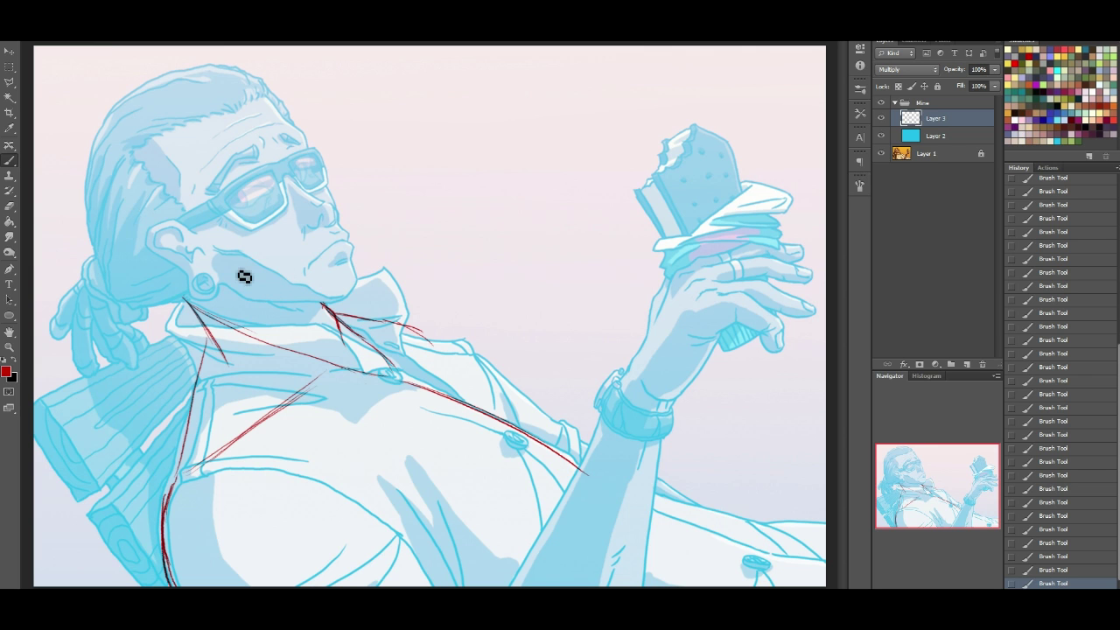
Step: Draw the jawline from the ear to the chin and the front contour of the face from forehead to chin
mouse_move(175, 218)
left_mouse_down()
mouse_move(237, 300)
mouse_move(216, 264)
mouse_move(282, 304)
mouse_move(251, 306)
mouse_move(333, 302)
left_mouse_up()
left_click_drag(282, 110, 254, 83)
mouse_move(286, 118)
left_mouse_down()
mouse_move(334, 194)
mouse_move(356, 280)
left_mouse_up()
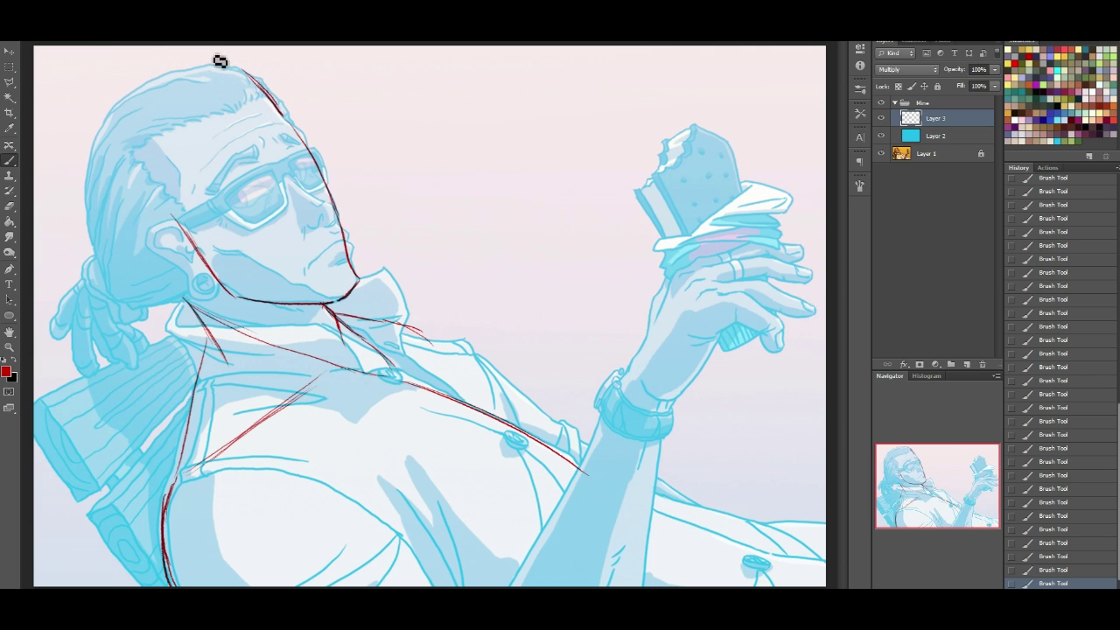
Step: Outline the skull from the forehead around to the nape in red, then erase and redraw the stray crown lines
left_click_drag(254, 77, 160, 86)
key("ctrl+z")
mouse_move(98, 170)
left_mouse_down()
mouse_move(110, 230)
mouse_move(153, 286)
left_mouse_up()
mouse_move(108, 143)
left_mouse_down()
mouse_move(150, 98)
mouse_move(125, 123)
mouse_move(207, 76)
mouse_move(268, 90)
left_mouse_up()
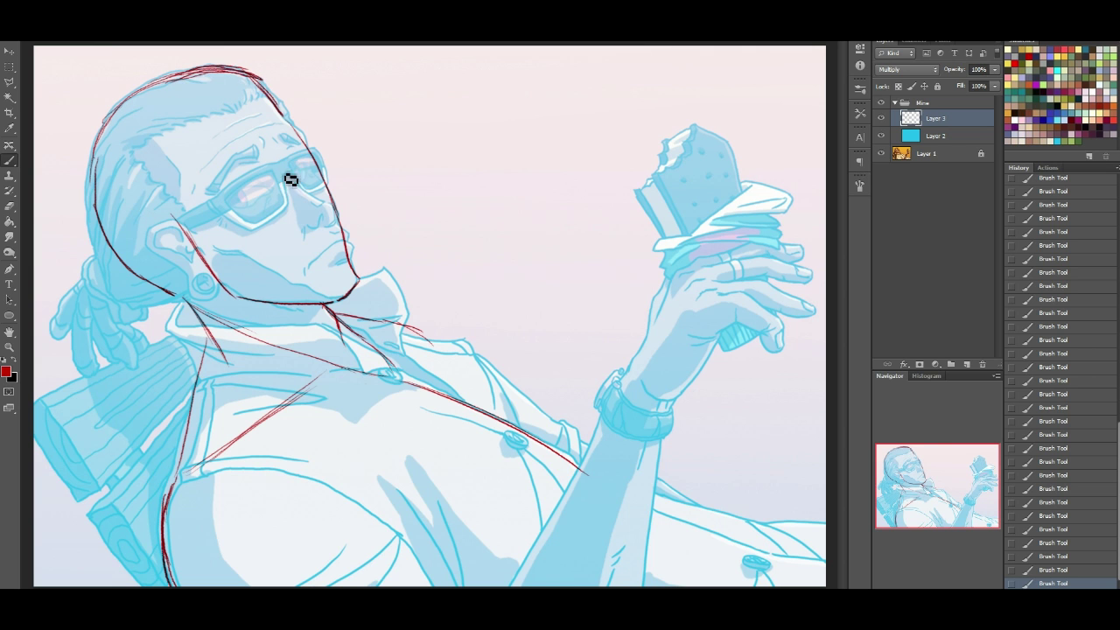
left_click(9, 205)
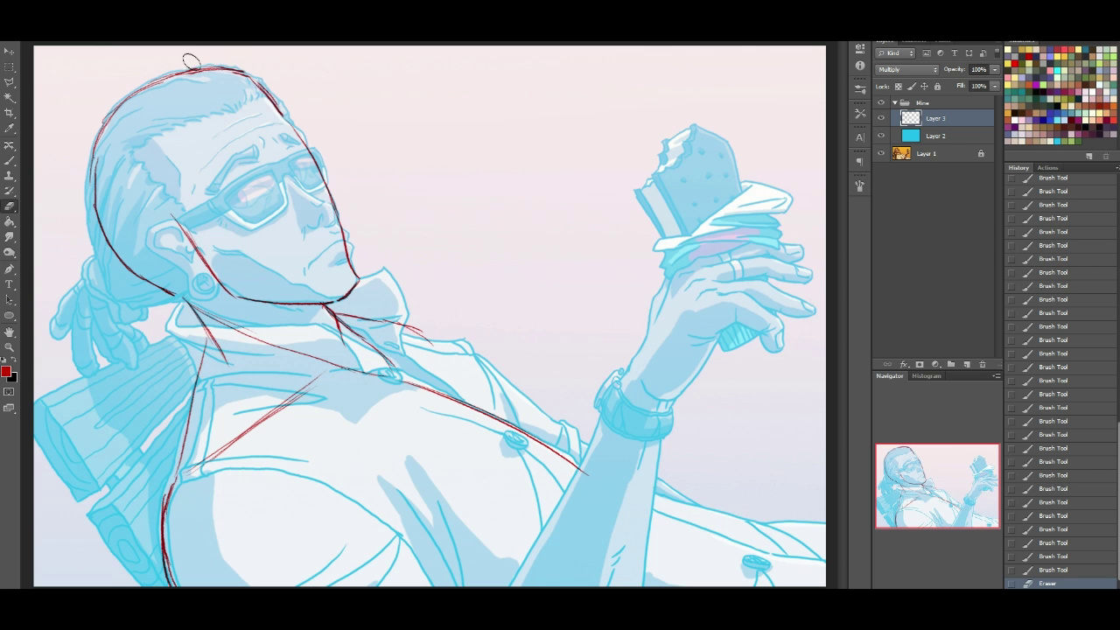
left_click(10, 161)
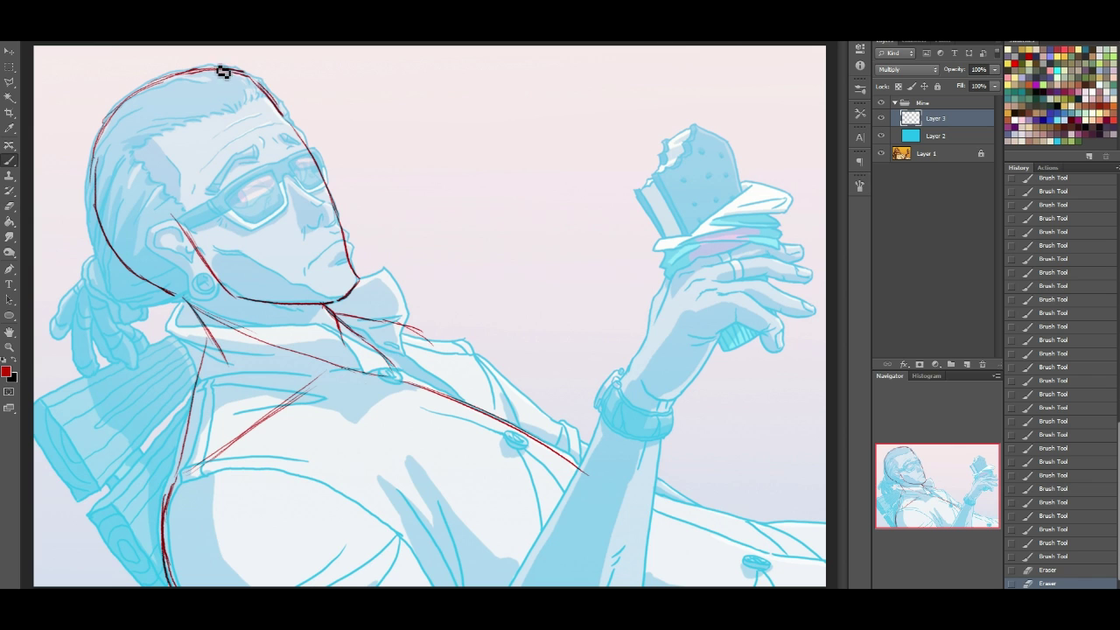
left_click_drag(218, 70, 270, 95)
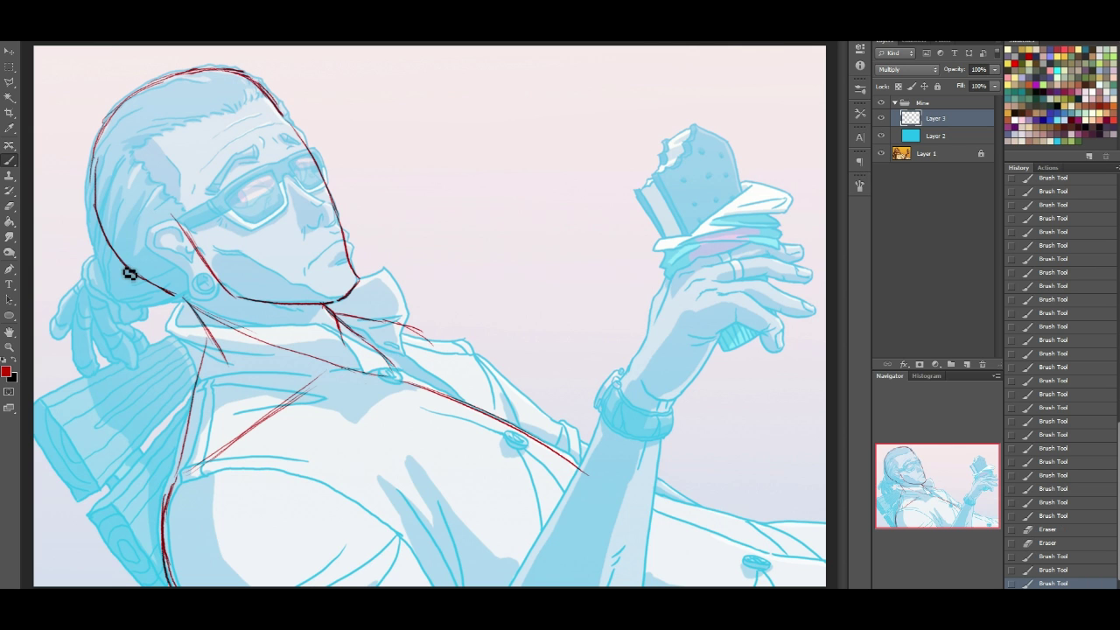
Step: Draw the side curve of the head behind the ear, the temple line, the cheekbone lines and the eye line
left_click_drag(98, 159, 181, 232)
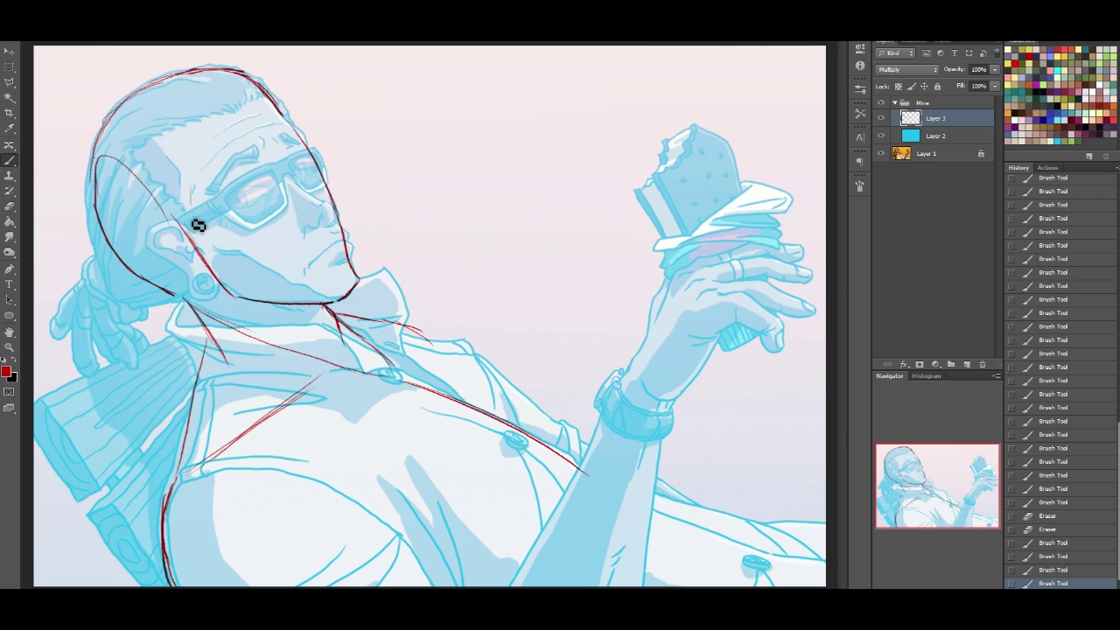
left_click_drag(197, 225, 198, 232)
key("ctrl+z")
left_click_drag(191, 188, 191, 219)
mouse_move(189, 189)
left_mouse_down()
mouse_move(204, 248)
mouse_move(238, 252)
left_mouse_up()
mouse_move(207, 244)
left_mouse_down()
mouse_move(318, 303)
mouse_move(291, 287)
mouse_move(332, 302)
left_mouse_up()
left_click_drag(210, 243, 335, 293)
mouse_move(262, 196)
left_mouse_down()
mouse_move(312, 175)
mouse_move(249, 202)
left_mouse_up()
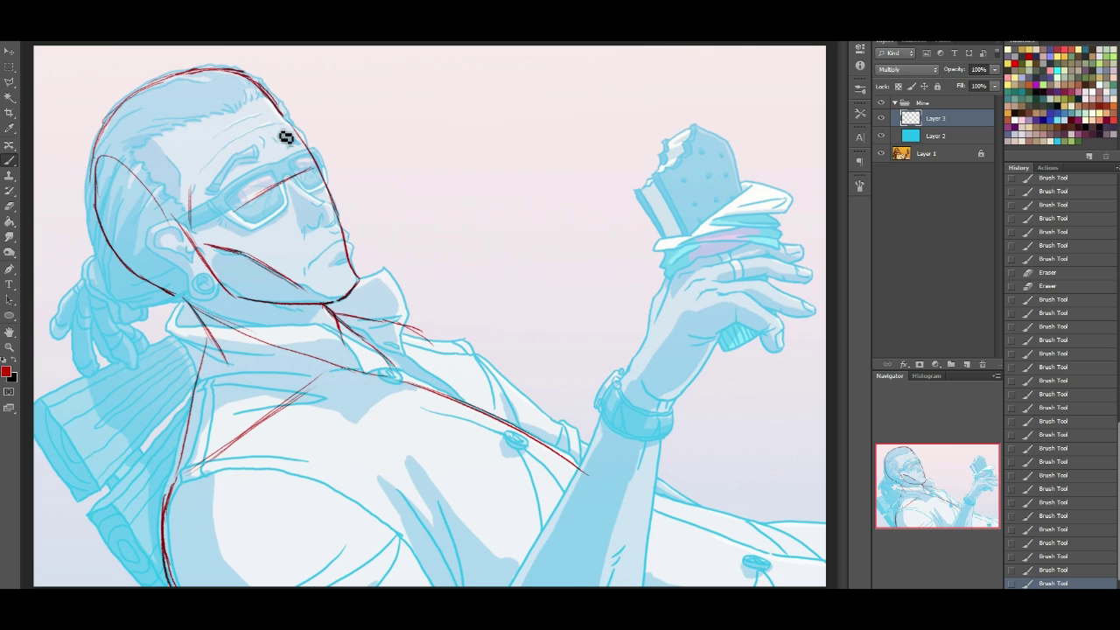
Step: Draw the red line from brow to nose bridge, the far contour of the face and the near eyebrow
left_click_drag(259, 130, 282, 166)
left_click_drag(265, 137, 287, 175)
left_click_drag(302, 134, 327, 184)
left_click_drag(323, 180, 345, 234)
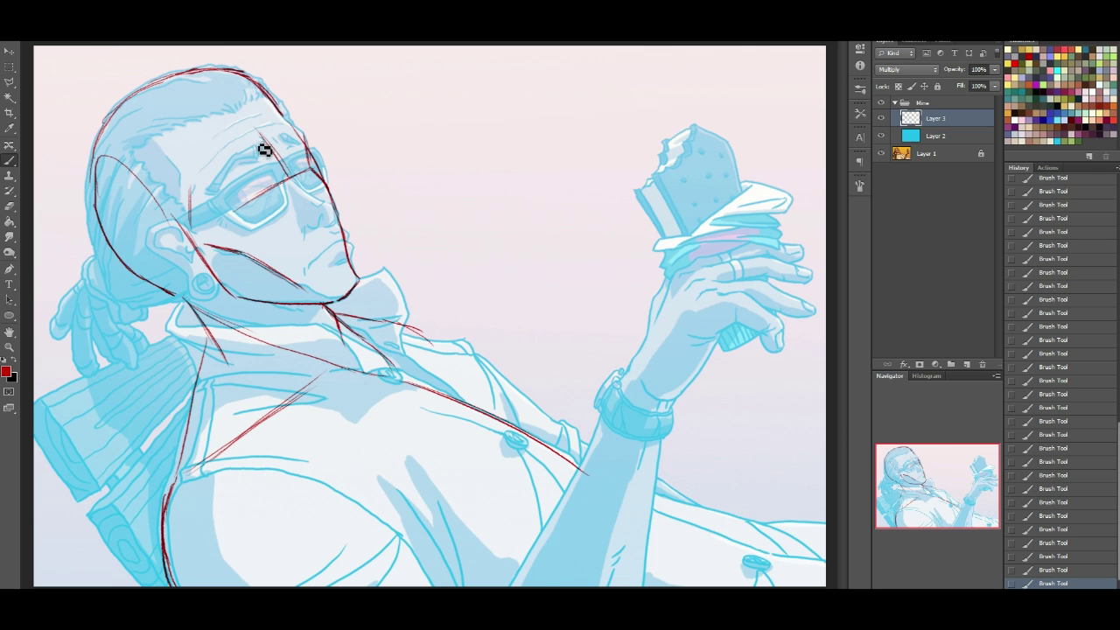
mouse_move(243, 154)
left_mouse_down()
mouse_move(219, 194)
mouse_move(239, 159)
left_mouse_up()
left_click_drag(221, 196, 263, 151)
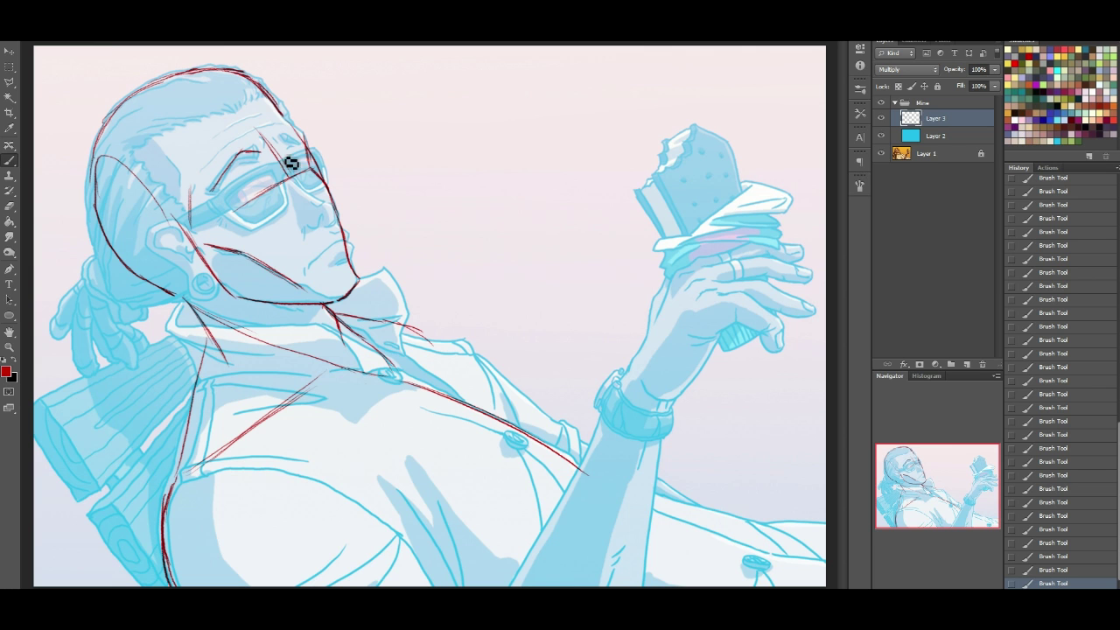
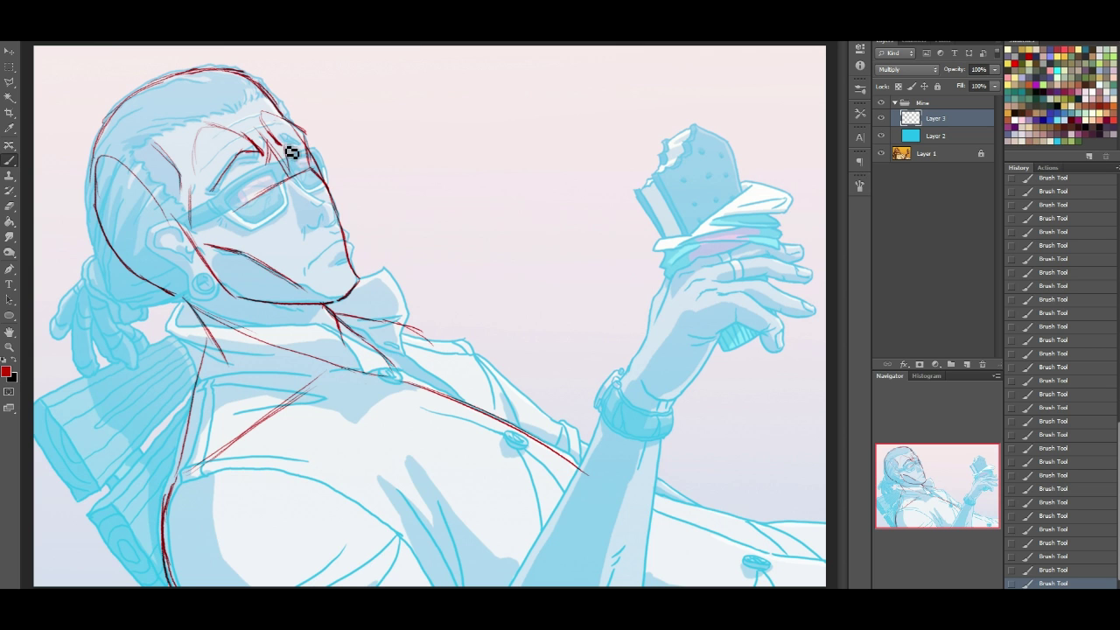
Step: Draw the nose bridge, tip and nostril in red and erase the excess around the nose tip
left_click_drag(286, 143, 291, 180)
left_click_drag(310, 229, 315, 220)
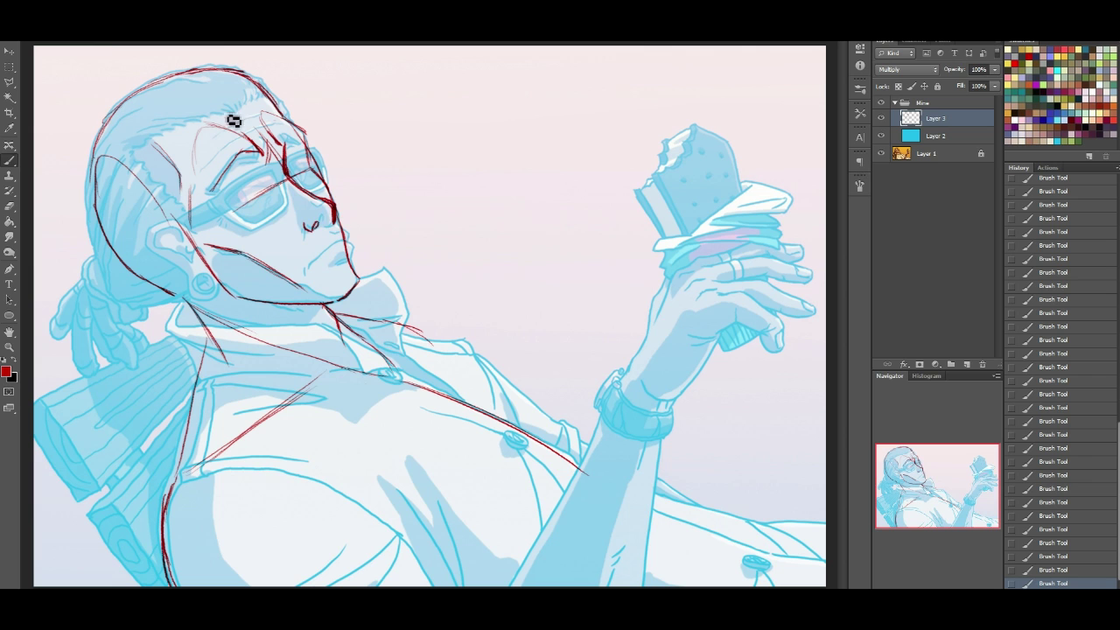
left_click(9, 207)
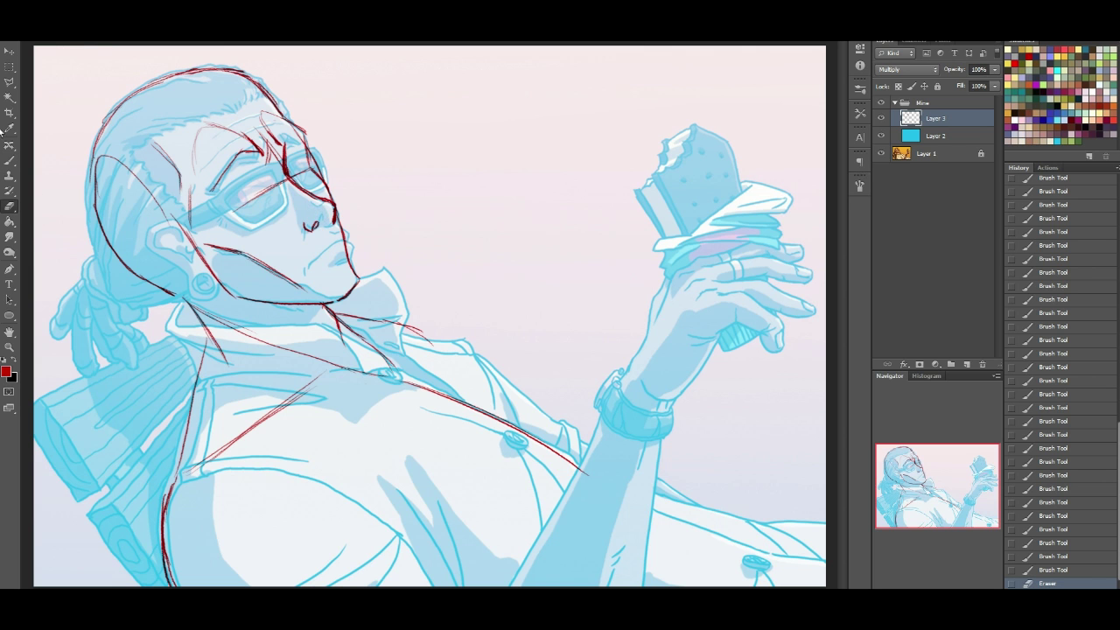
left_click(12, 161)
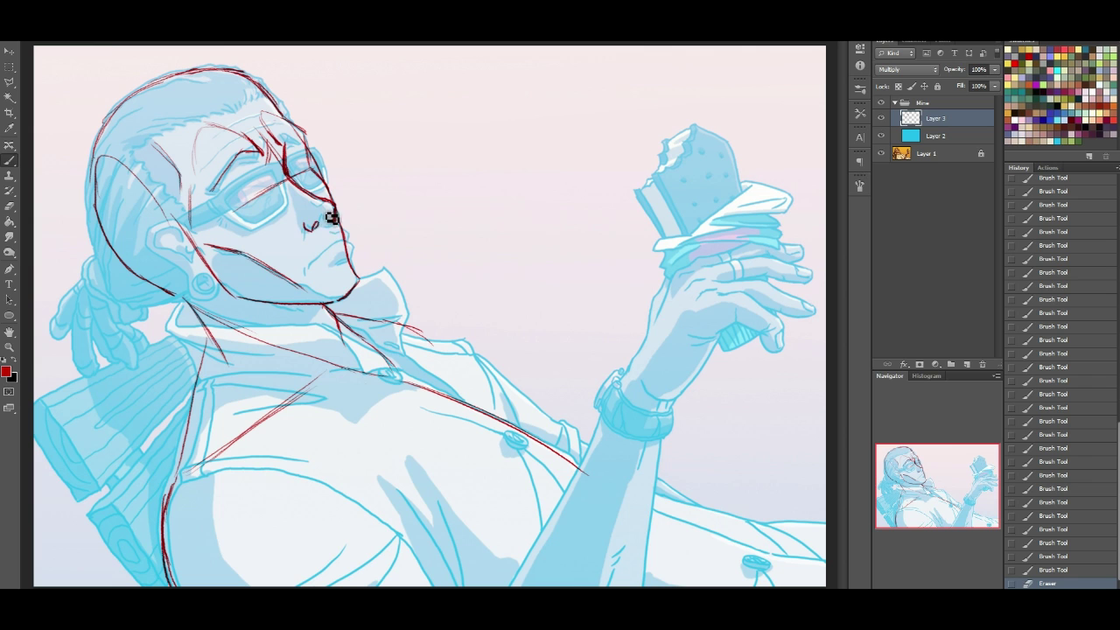
Step: Draw the area under the nose, the frowning mouth and the lower lip, then erase the excess line at the upper lip
mouse_move(338, 225)
left_mouse_down()
mouse_move(330, 237)
mouse_move(343, 239)
left_mouse_up()
left_click_drag(337, 212, 341, 229)
left_click_drag(332, 239, 334, 240)
left_click_drag(335, 241, 338, 244)
left_click_drag(342, 248, 303, 266)
left_click_drag(334, 266, 341, 273)
left_click(12, 204)
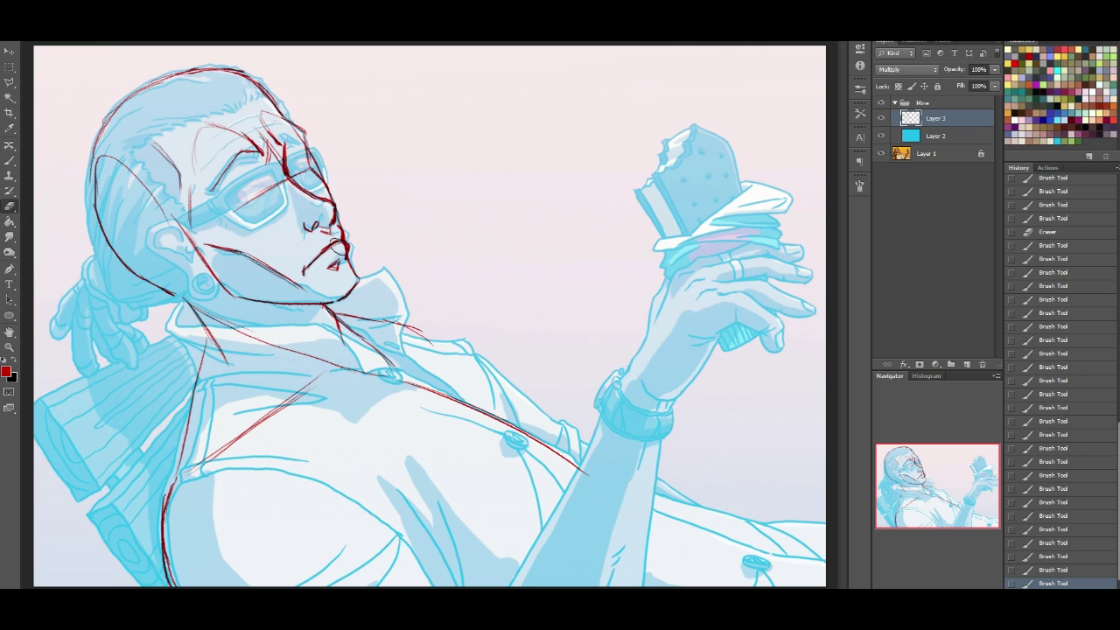
left_click_drag(339, 250, 338, 230)
left_click(14, 161)
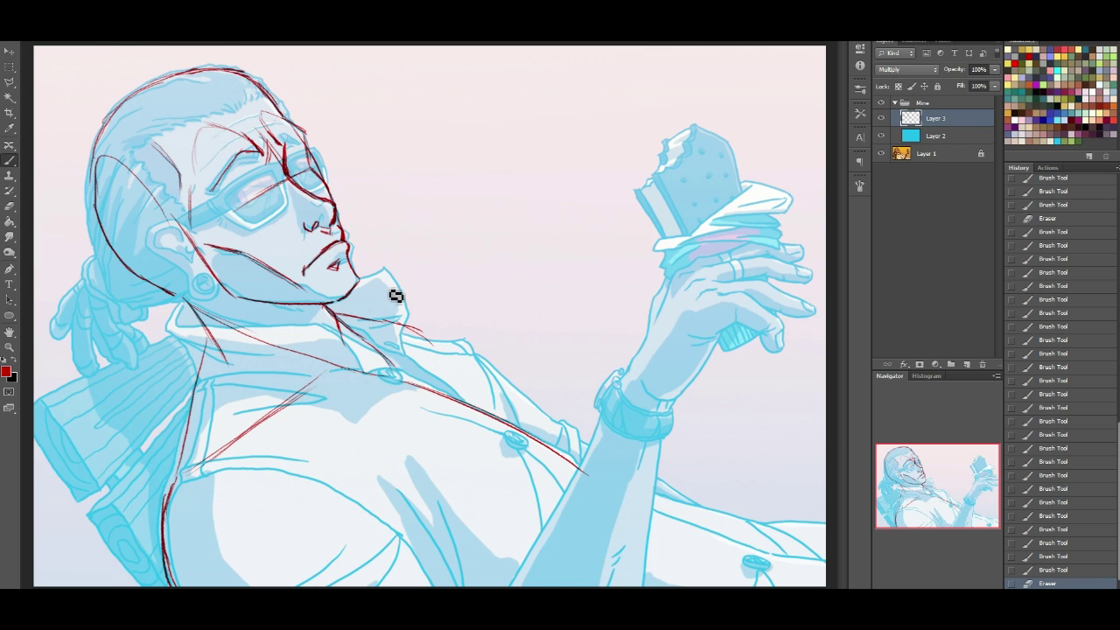
Step: Draw the upper outer rim of the near ear in red
left_click_drag(174, 219, 182, 229)
mouse_move(172, 217)
left_mouse_down()
mouse_move(179, 228)
mouse_move(153, 239)
left_mouse_up()
key("ctrl+z")
mouse_move(154, 238)
left_mouse_down()
mouse_move(164, 220)
mouse_move(148, 246)
mouse_move(171, 218)
mouse_move(178, 230)
left_mouse_up()
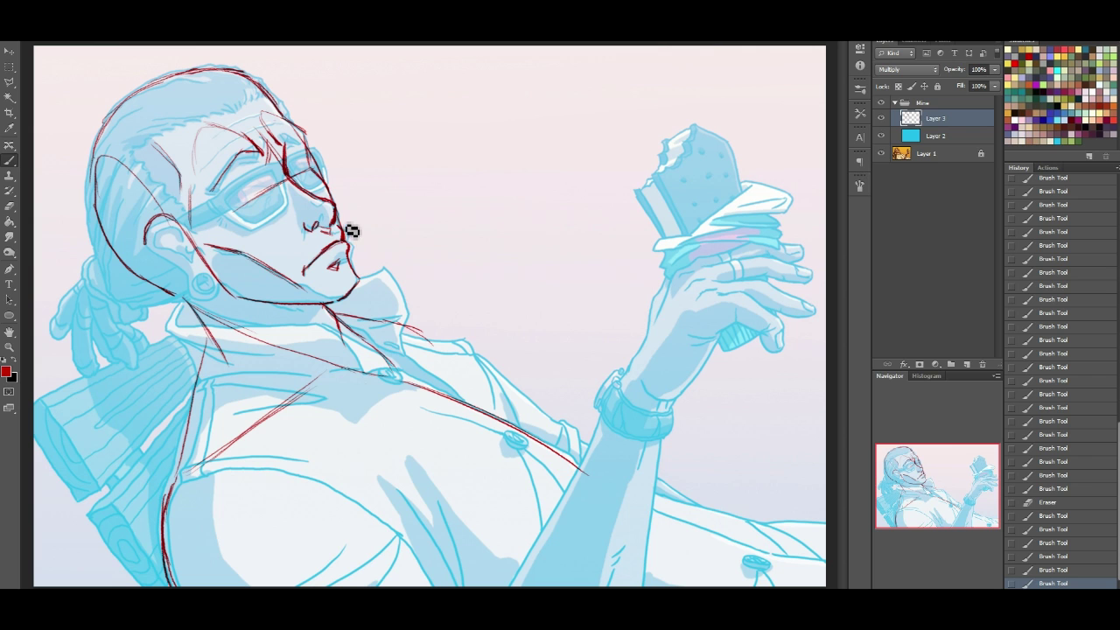
Step: Sketch a hand with fingers pinching at the man's upper lip, then erase it
mouse_move(340, 223)
left_mouse_down()
mouse_move(368, 239)
mouse_move(396, 222)
mouse_move(390, 233)
mouse_move(418, 273)
left_mouse_up()
left_click_drag(394, 222, 468, 276)
left_click_drag(358, 244, 405, 267)
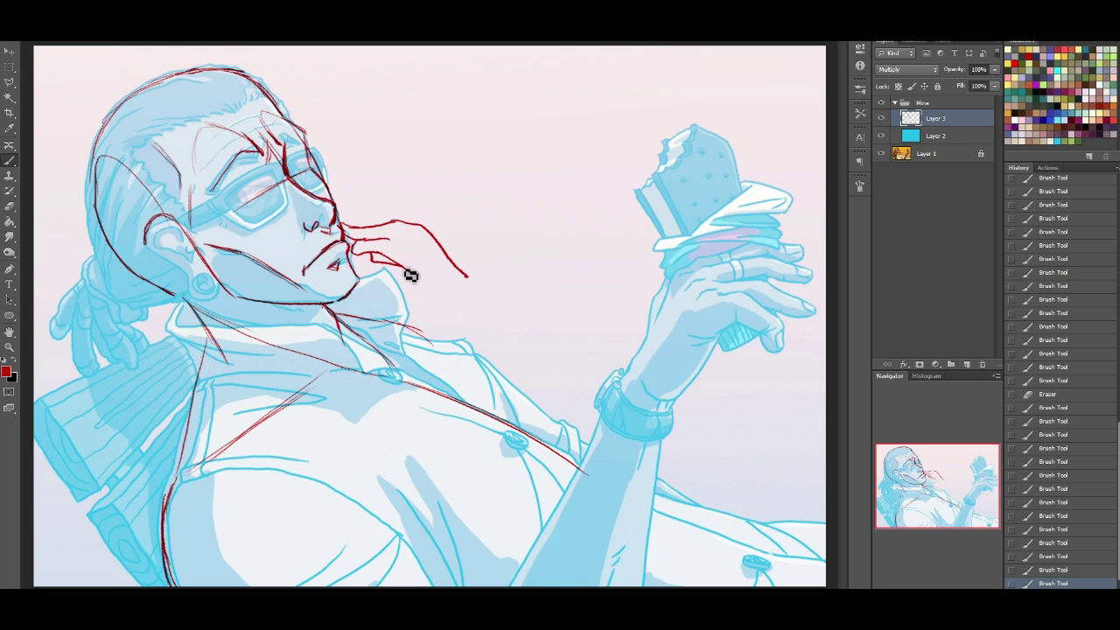
left_click_drag(418, 204, 357, 221)
left_click_drag(401, 212, 354, 224)
left_click(9, 206)
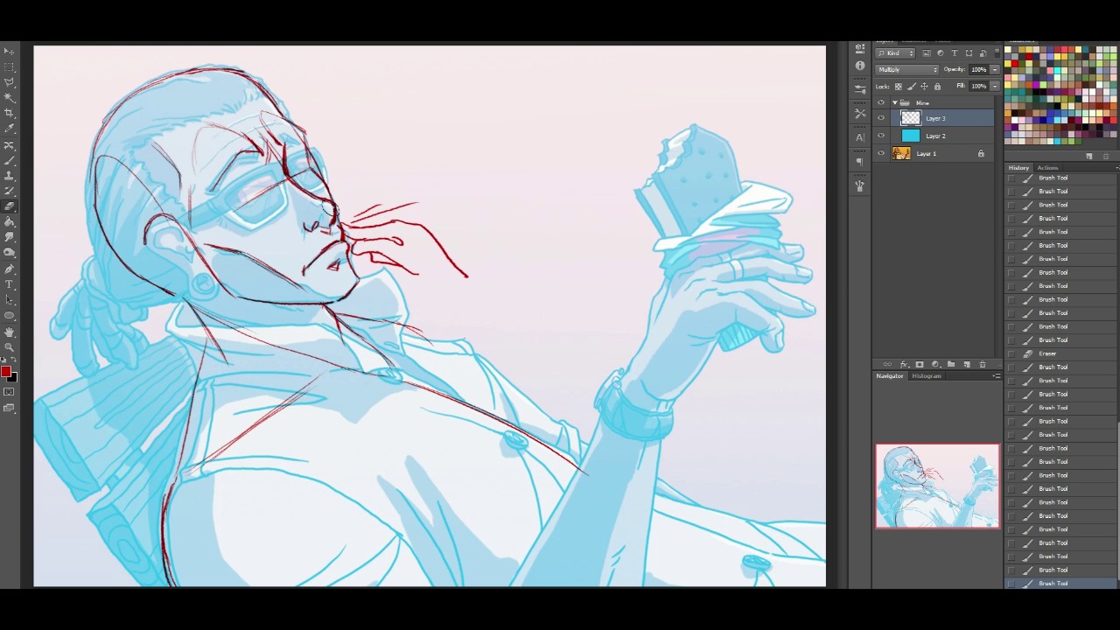
mouse_move(356, 218)
left_mouse_down()
mouse_move(367, 253)
mouse_move(350, 228)
mouse_move(382, 197)
mouse_move(417, 229)
mouse_move(442, 215)
mouse_move(407, 204)
left_mouse_up()
left_click(8, 160)
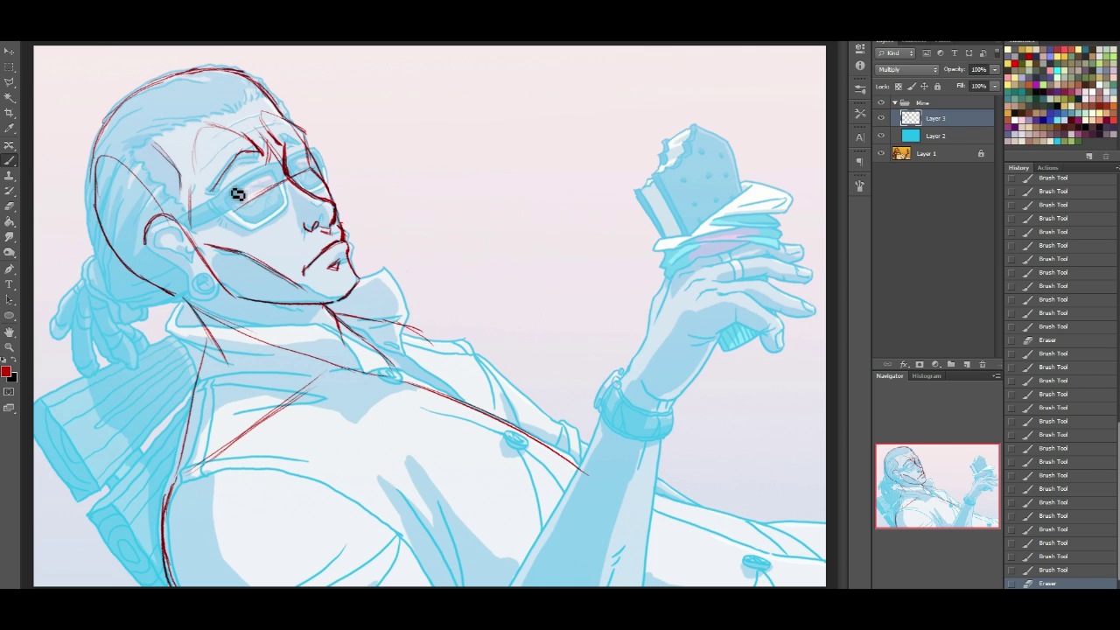
Step: Complete the near ear with its lower contour, inner lines and stretched earlobe
left_click_drag(147, 242, 189, 277)
mouse_move(190, 276)
left_mouse_down()
mouse_move(214, 302)
mouse_move(216, 282)
mouse_move(208, 289)
mouse_move(221, 288)
mouse_move(209, 289)
left_mouse_up()
key("ctrl+z")
mouse_move(184, 237)
left_mouse_down()
mouse_move(163, 243)
mouse_move(179, 245)
left_mouse_up()
mouse_move(182, 247)
left_mouse_down()
mouse_move(202, 266)
mouse_move(159, 259)
mouse_move(200, 272)
left_mouse_up()
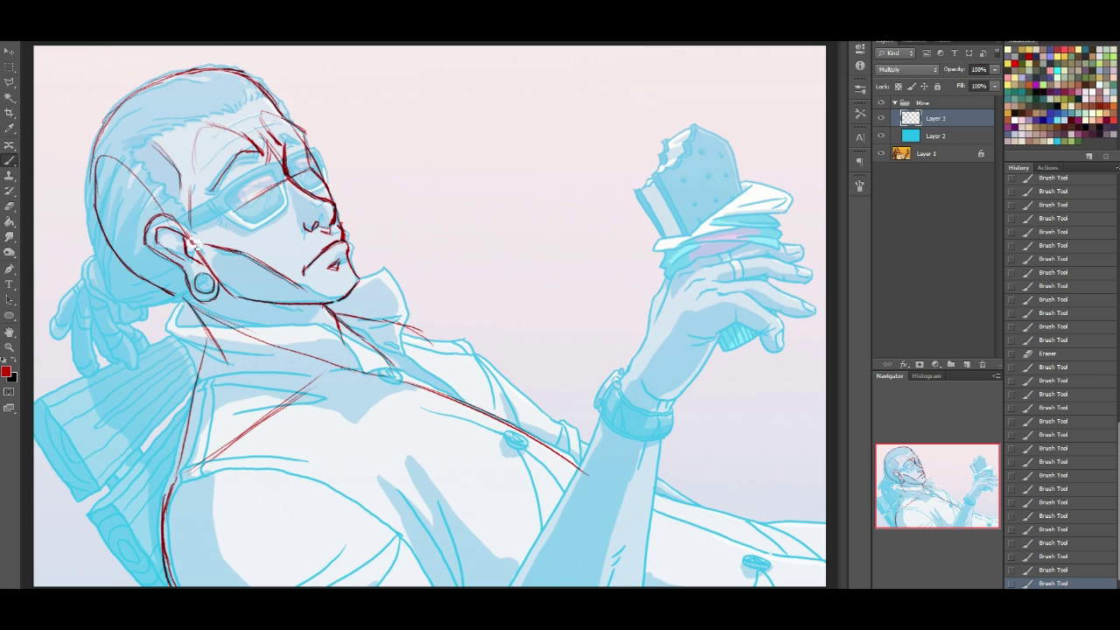
Step: Finish the inner ear detail and trace the outline of the hair around the back of the head down to the nape
left_click_drag(172, 242, 187, 254)
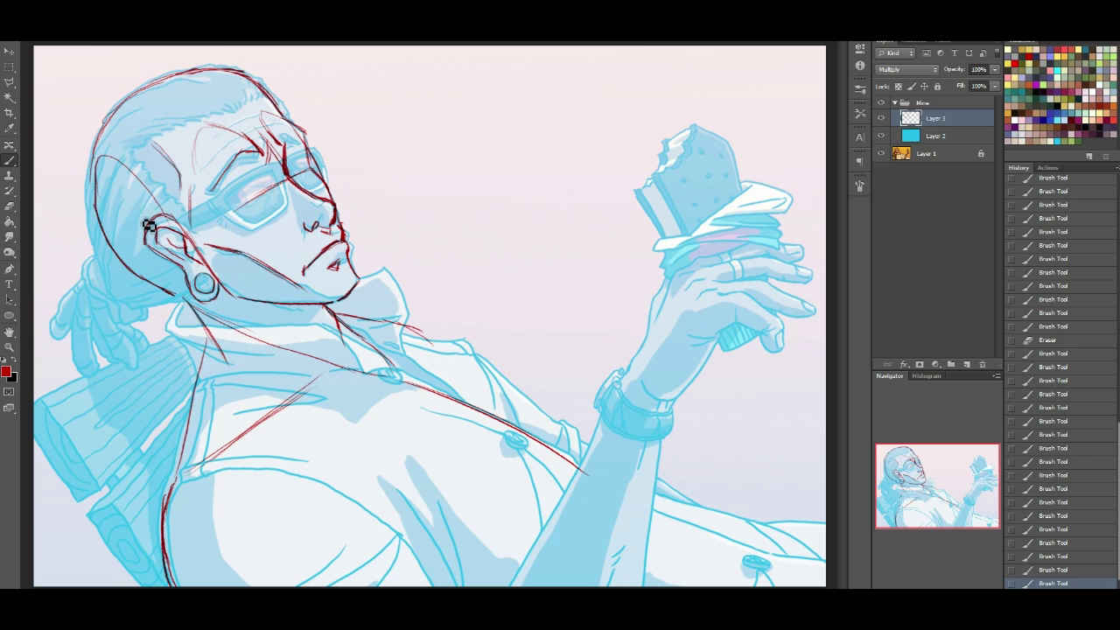
mouse_move(244, 298)
left_mouse_down()
mouse_move(221, 293)
mouse_move(241, 300)
left_mouse_up()
left_click_drag(92, 173, 121, 267)
key("ctrl+z")
left_click_drag(95, 161, 111, 281)
left_click_drag(87, 245, 116, 296)
mouse_move(115, 295)
left_mouse_down()
mouse_move(152, 280)
mouse_move(165, 301)
mouse_move(176, 296)
left_mouse_up()
Step: Trace the ponytail's tie and hanging dreadlocks behind the neck, and reinforce the line at the back of the collar
mouse_move(97, 262)
left_mouse_down()
mouse_move(118, 302)
mouse_move(152, 314)
left_mouse_up()
mouse_move(89, 282)
left_mouse_down()
mouse_move(54, 336)
mouse_move(75, 350)
mouse_move(85, 306)
mouse_move(79, 341)
mouse_move(105, 372)
left_mouse_up()
left_click_drag(91, 315, 104, 364)
mouse_move(96, 328)
left_mouse_down()
mouse_move(104, 365)
mouse_move(99, 337)
mouse_move(121, 373)
mouse_move(112, 337)
mouse_move(137, 371)
left_mouse_up()
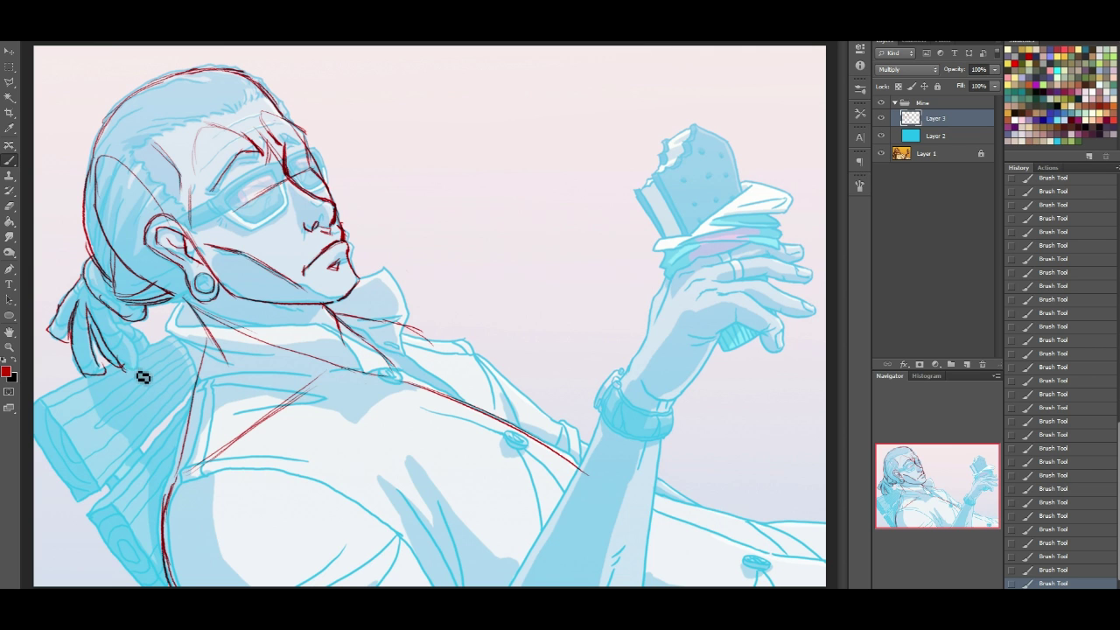
mouse_move(106, 310)
left_mouse_down()
mouse_move(142, 357)
mouse_move(122, 323)
mouse_move(138, 368)
left_mouse_up()
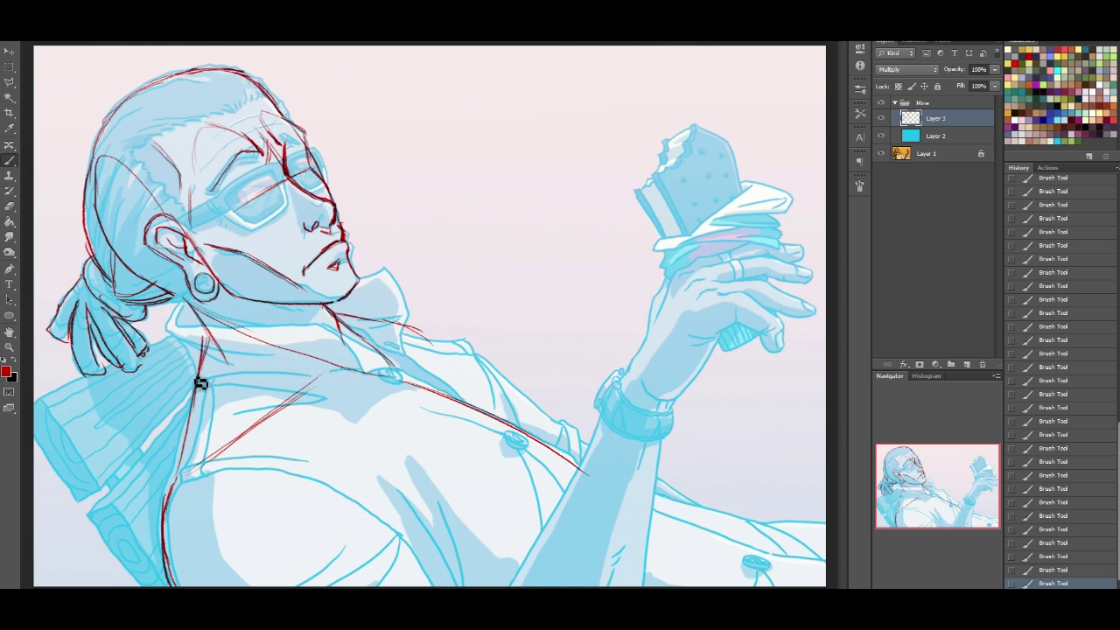
left_click_drag(216, 339, 201, 367)
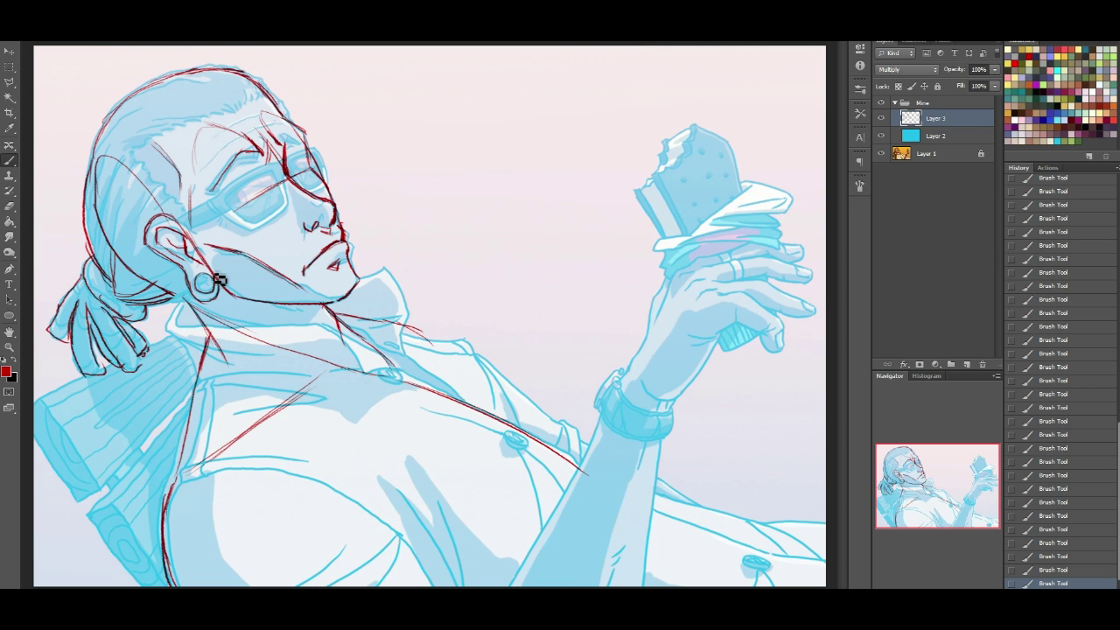
Step: Hide and show the Mine group to compare the sketch with the original illustration
left_click(883, 104)
left_click(883, 104)
left_click(884, 104)
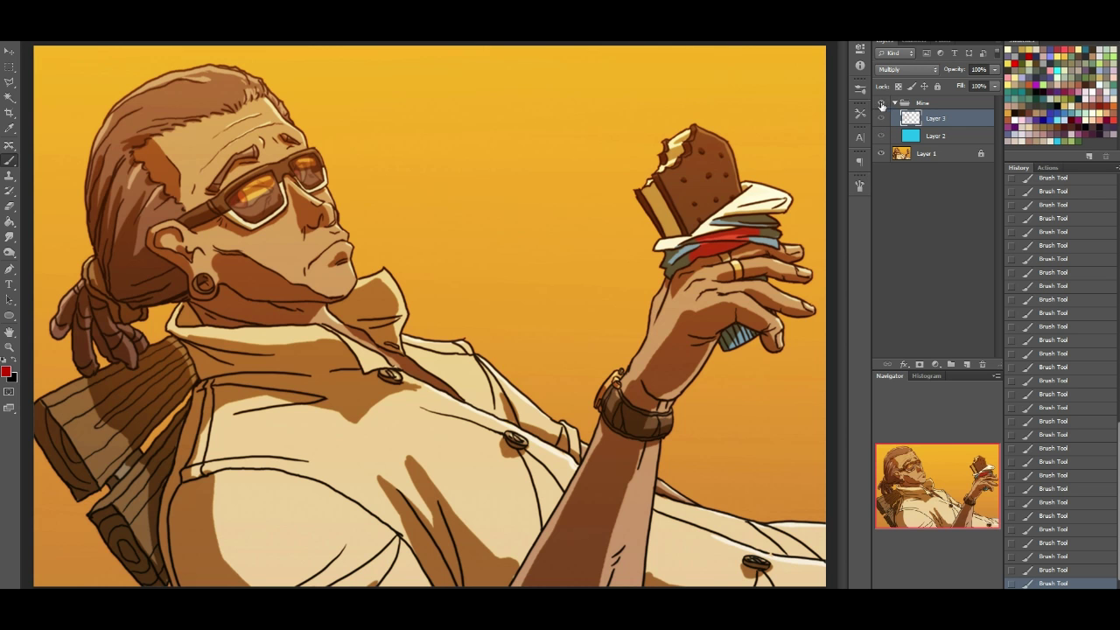
left_click(882, 104)
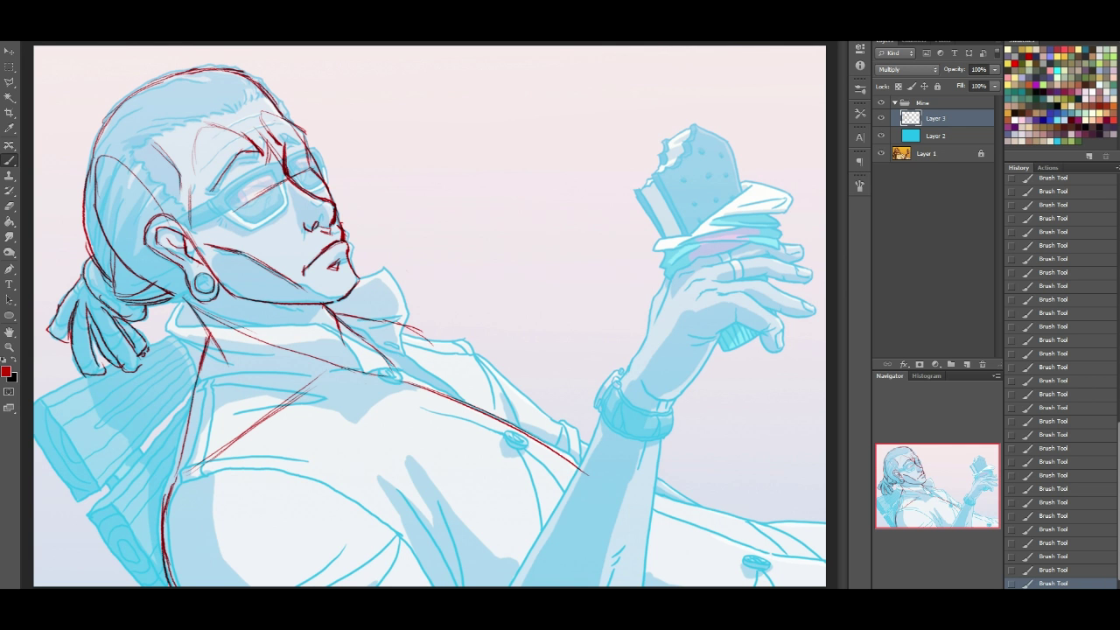
Step: Draw both eyes behind the glasses and fill in their dark red irises
key("ctrl+plus")
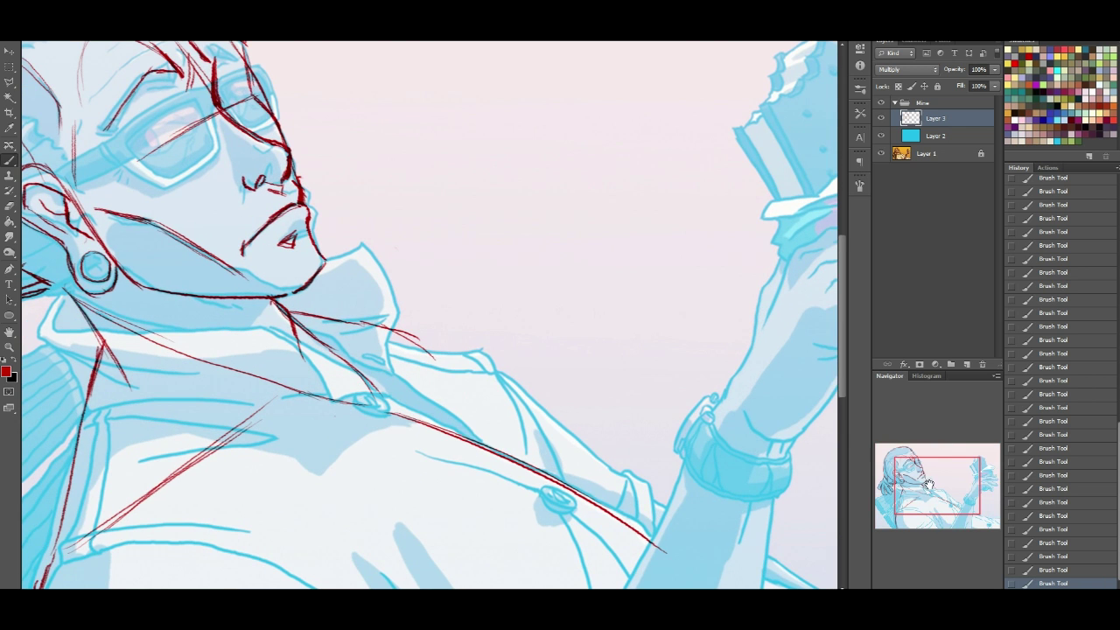
left_click_drag(930, 484, 896, 452)
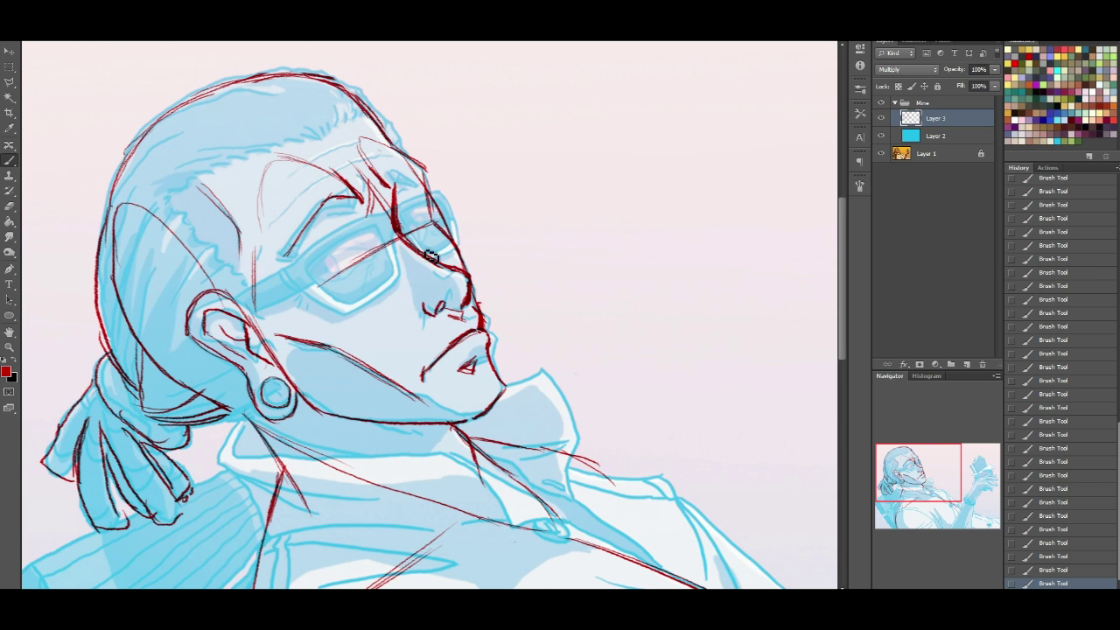
mouse_move(315, 273)
left_mouse_down()
mouse_move(348, 251)
mouse_move(375, 260)
mouse_move(340, 278)
mouse_move(325, 273)
mouse_move(329, 288)
mouse_move(318, 279)
mouse_move(351, 283)
left_mouse_up()
key("ctrl+z")
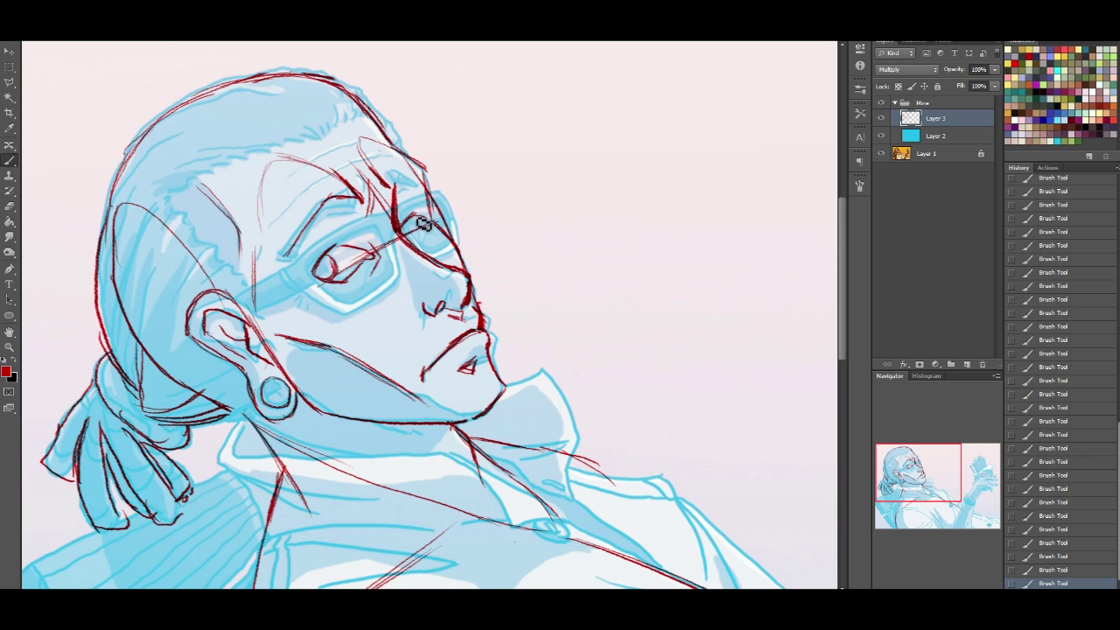
left_click_drag(423, 249, 433, 215)
left_click_drag(321, 268, 336, 275)
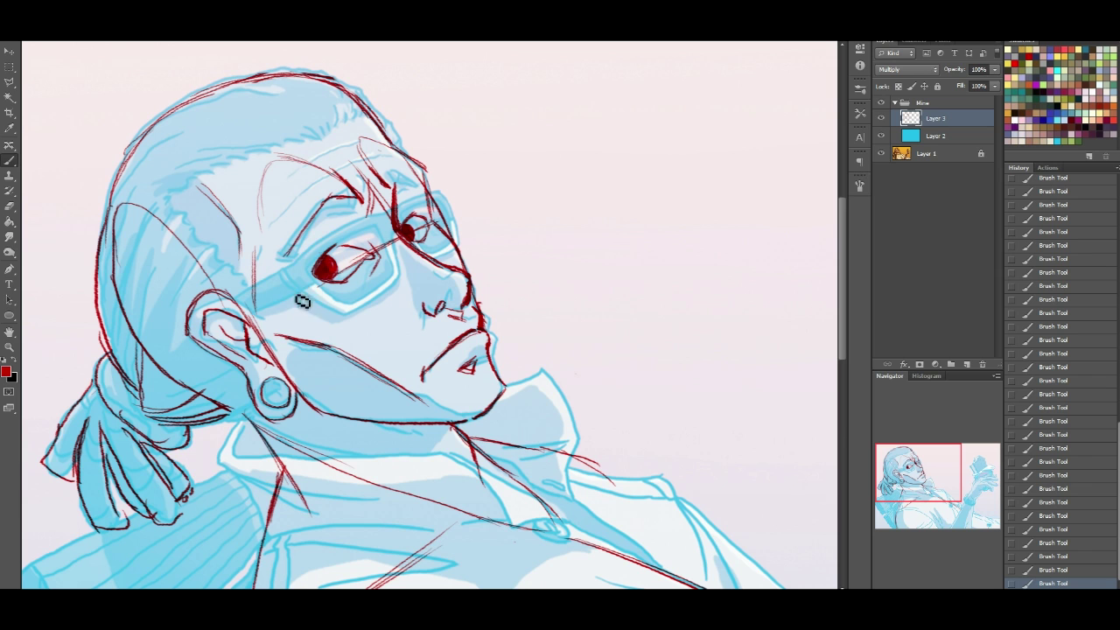
Step: Thicken both eyebrows into solid dark red shapes, discarding the stray marks beside the far brow
left_click_drag(316, 213, 287, 253)
left_click_drag(359, 194, 337, 203)
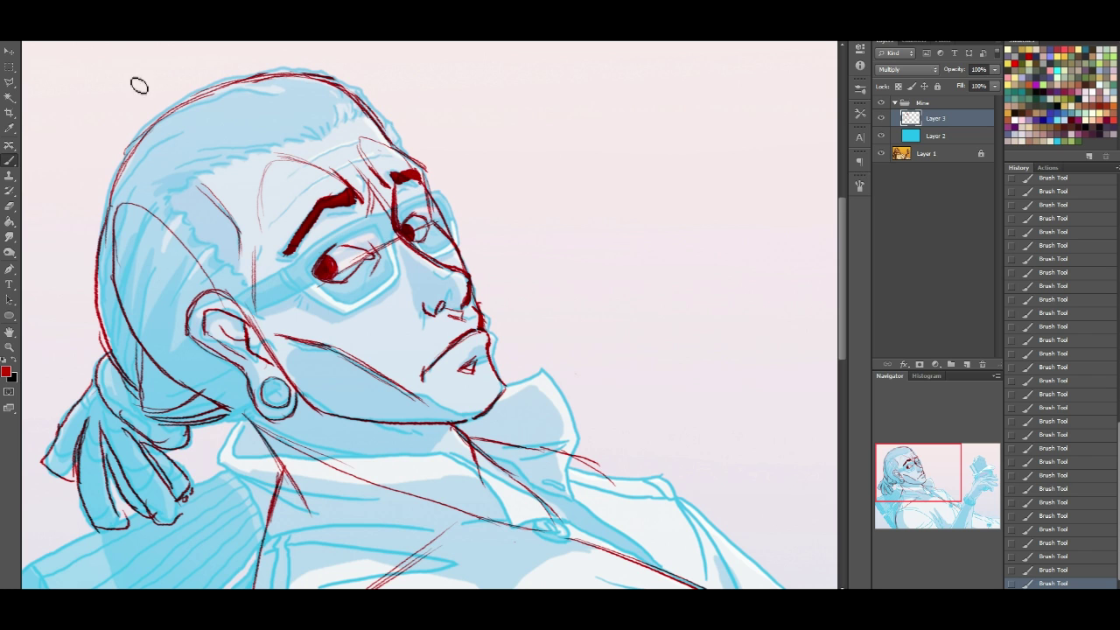
left_click(9, 206)
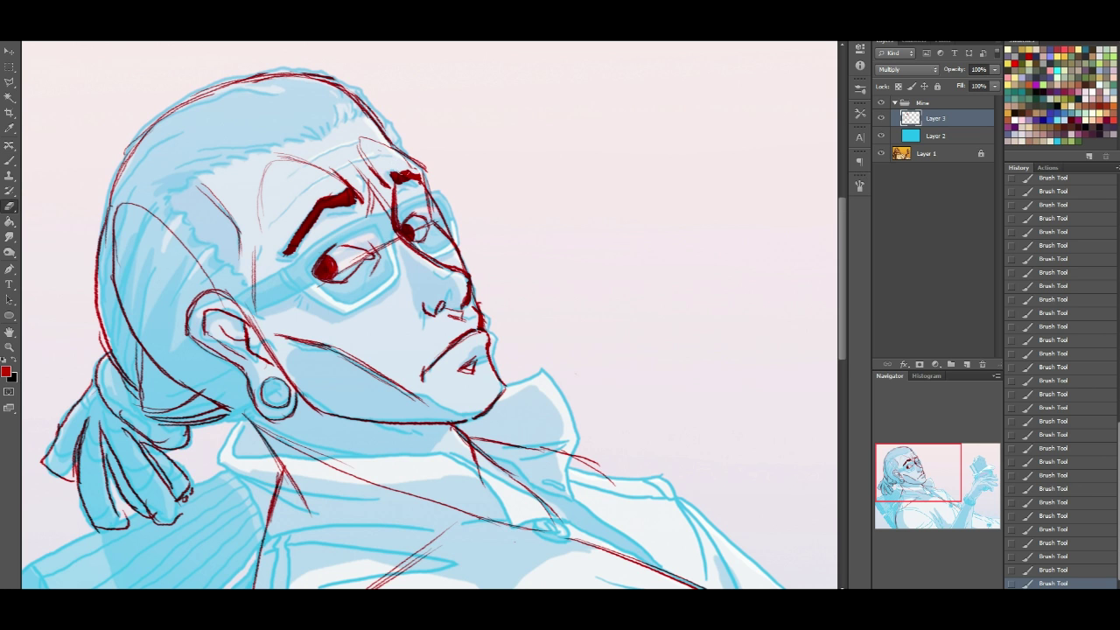
left_click(9, 161)
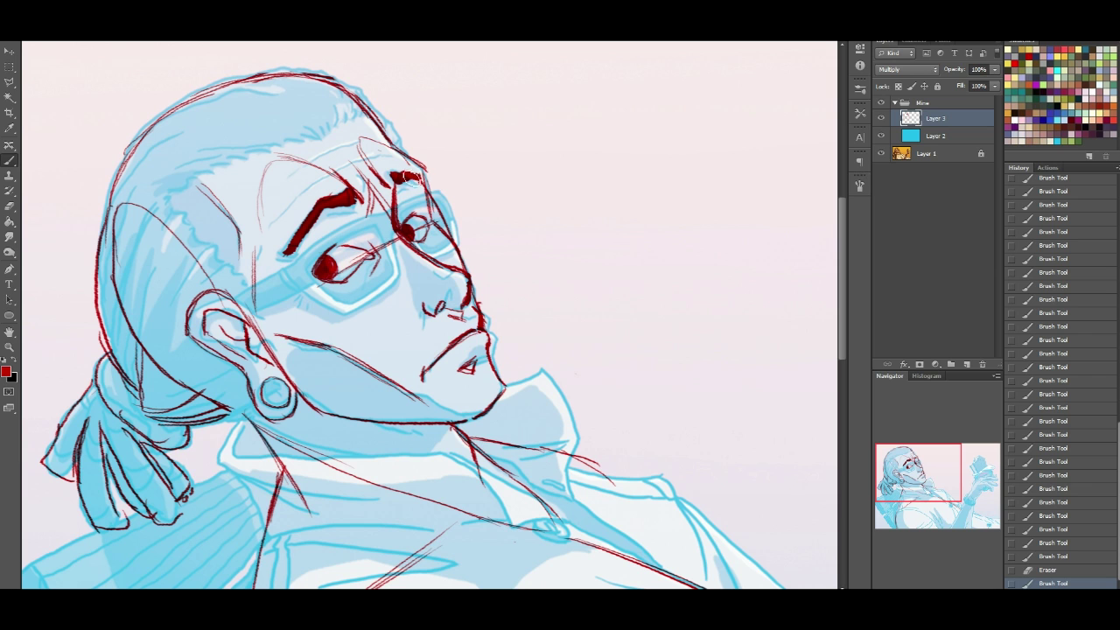
left_click_drag(431, 194, 432, 198)
key("ctrl+z")
key("ctrl+z")
Step: Draw straight guide lines along the top edge of the glasses over both eyes, redoing the near one until it fits
left_click_drag(319, 242, 378, 214)
key("ctrl+z")
left_click_drag(320, 249, 367, 219)
key("ctrl+z")
left_click_drag(297, 264, 360, 219)
mouse_move(410, 196)
left_mouse_down()
mouse_move(429, 201)
mouse_move(446, 186)
mouse_move(438, 194)
left_mouse_up()
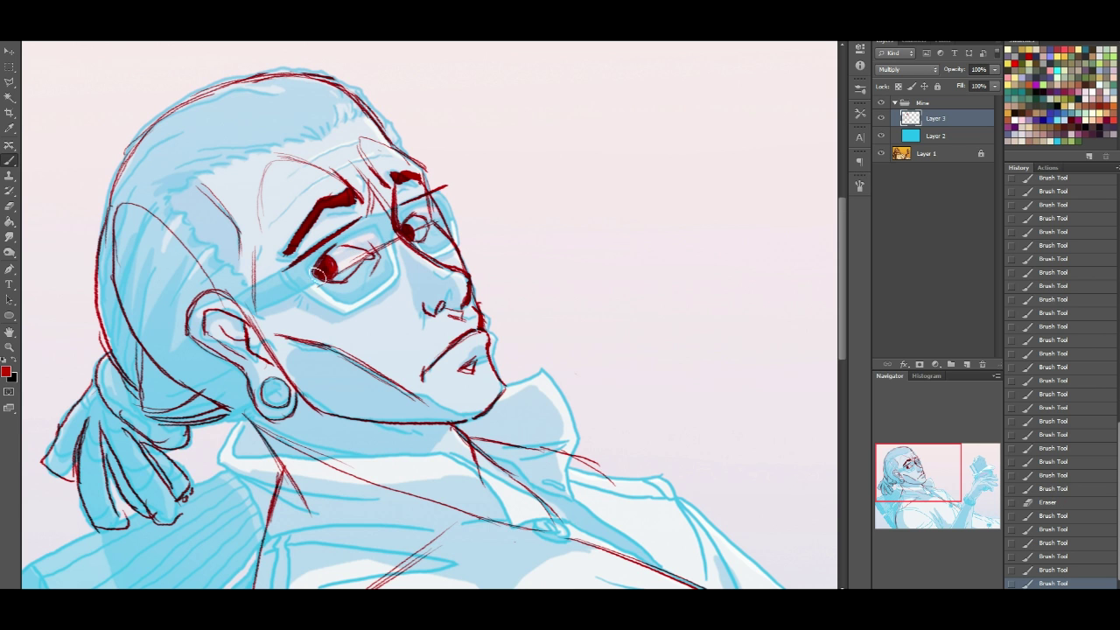
left_click_drag(288, 274, 332, 314)
key("ctrl+z")
mouse_move(402, 238)
left_mouse_down()
mouse_move(398, 198)
mouse_move(460, 260)
left_mouse_up()
key("ctrl+z")
Step: Check the original eye placement, then lasso the near eye and move it slightly toward the nose
left_click(882, 103)
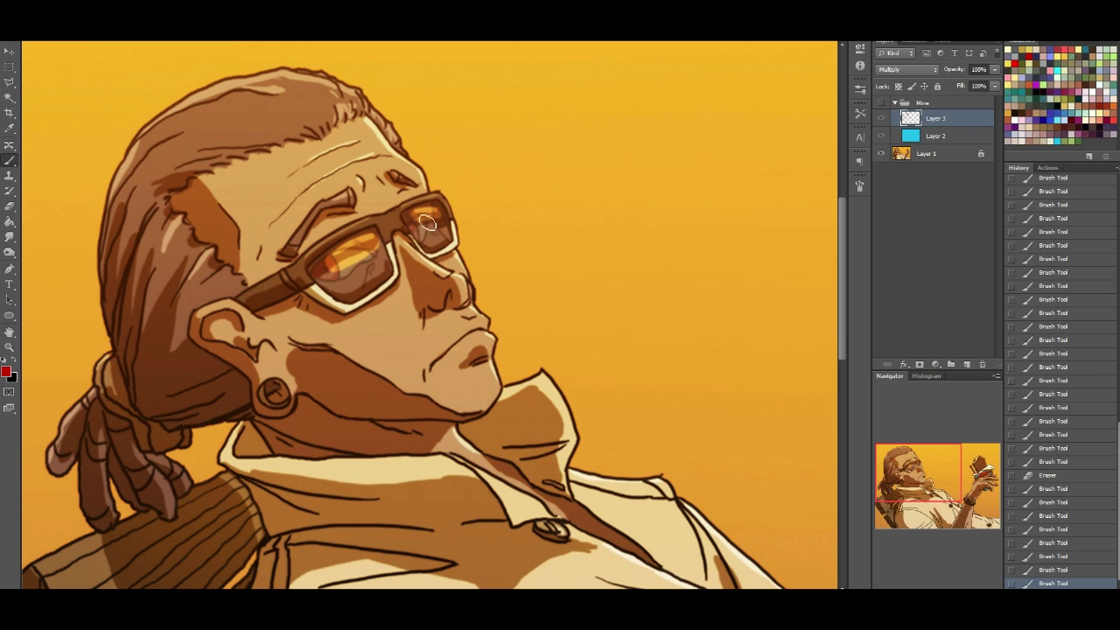
left_click(880, 103)
left_click_drag(14, 83, 41, 83)
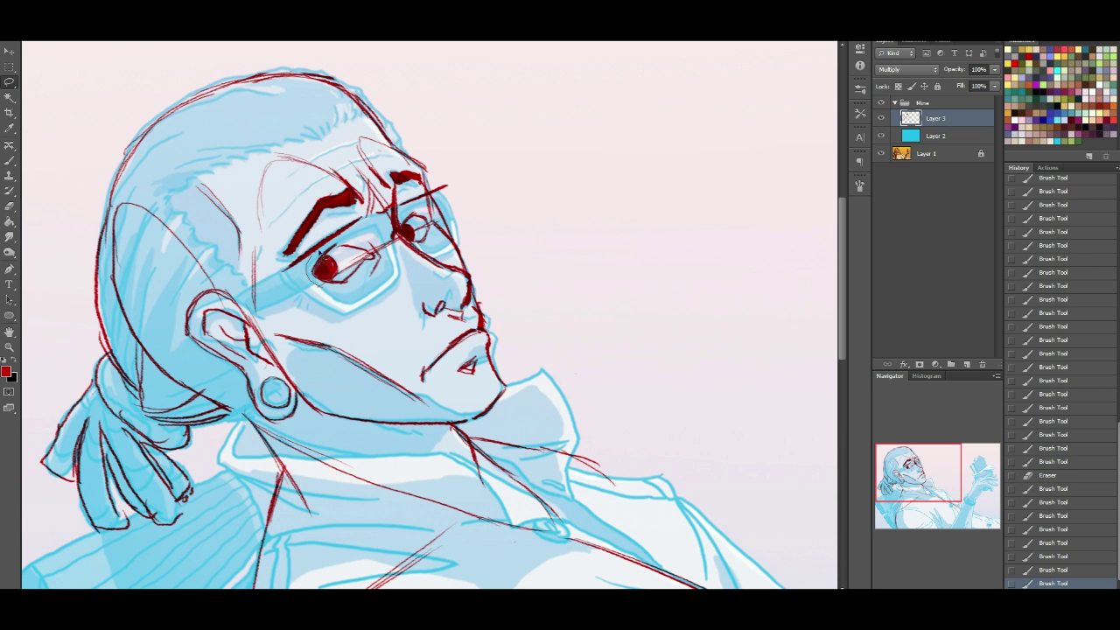
left_click_drag(363, 293, 325, 294)
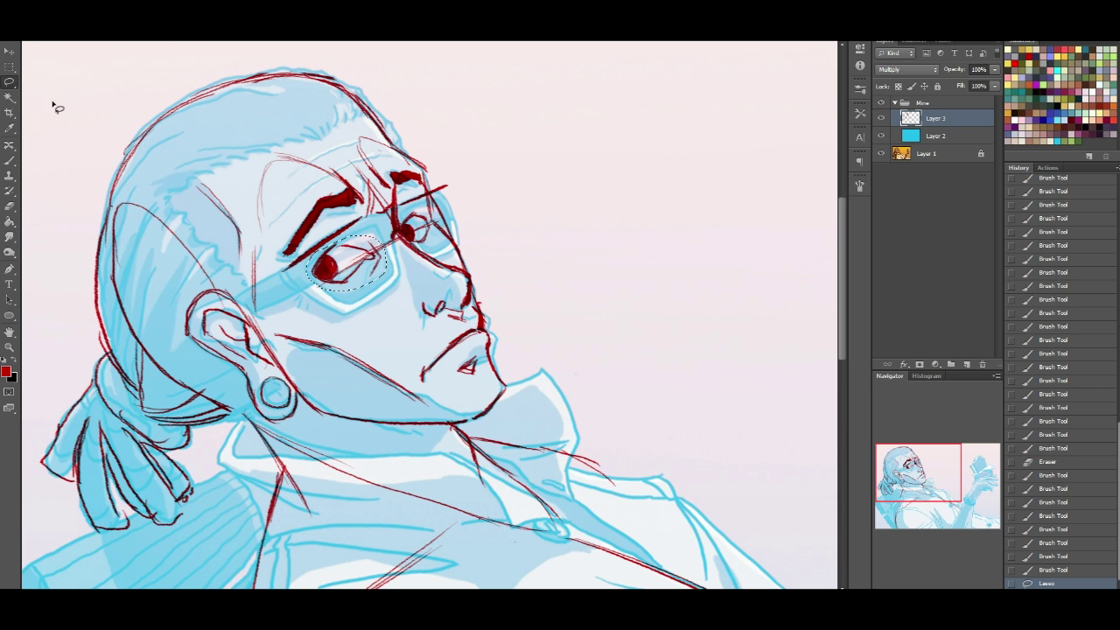
key("v")
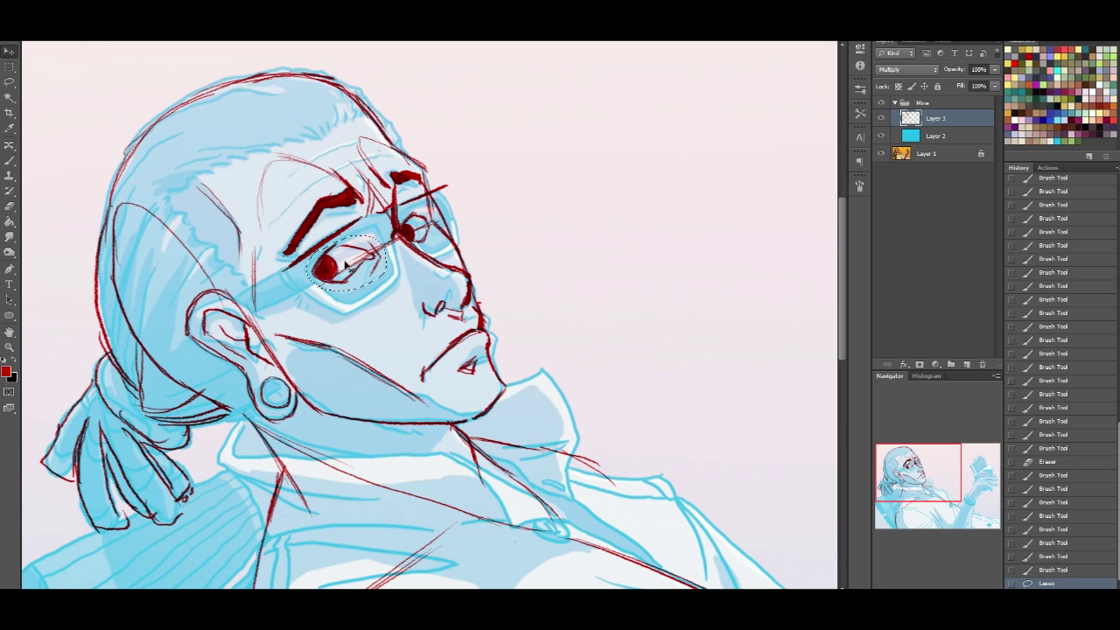
left_click(9, 81)
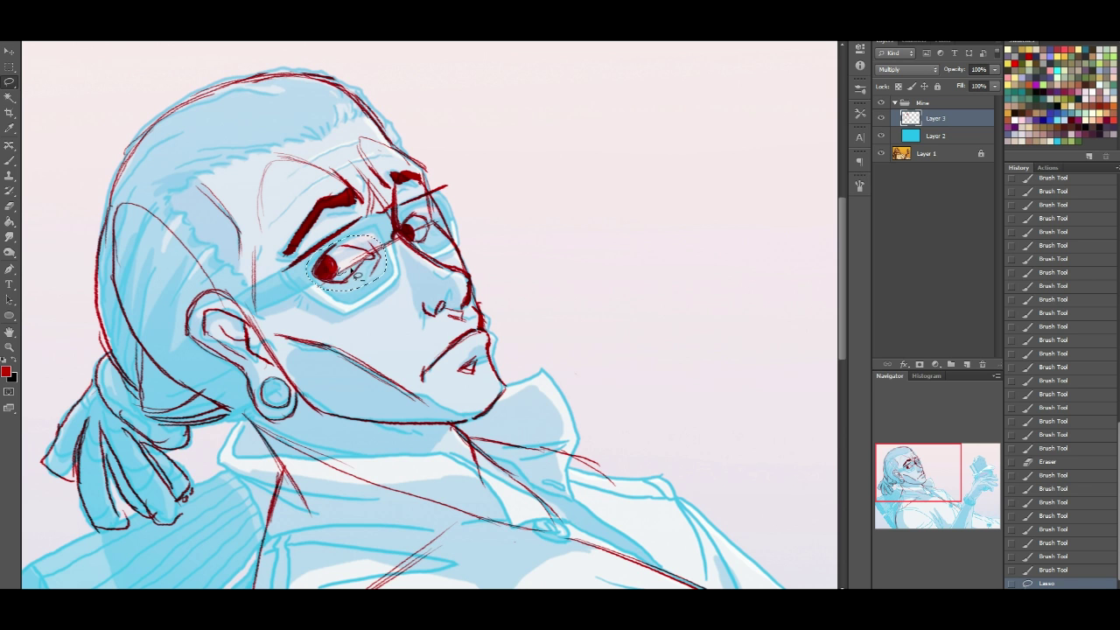
mouse_move(372, 236)
left_mouse_down()
mouse_move(389, 254)
mouse_move(394, 234)
left_mouse_up()
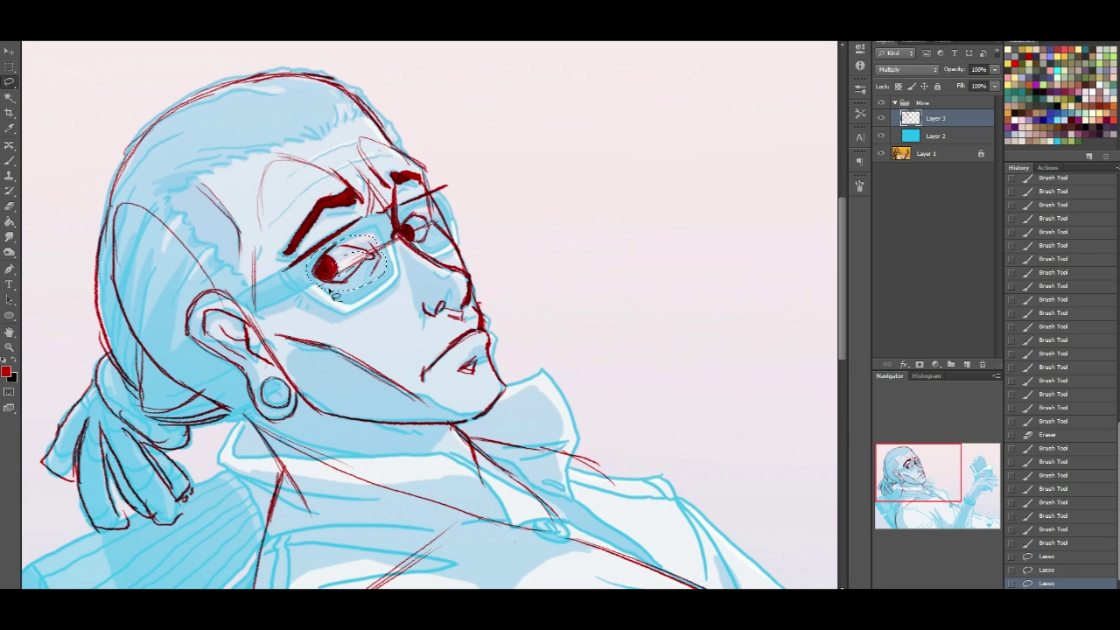
left_click_drag(322, 288, 317, 291)
left_click(9, 50)
left_click_drag(373, 256, 385, 250)
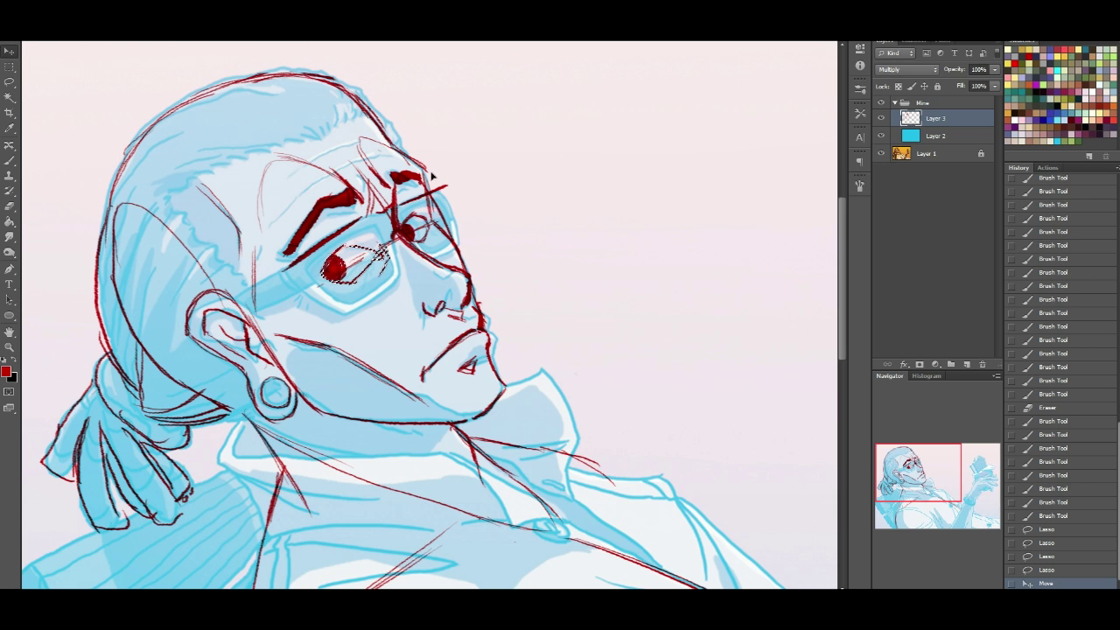
Step: Rotate the selected near eye slightly with Free Transform, deselect it and return to the Brush tool
key("ctrl+t")
left_click_drag(422, 266, 425, 255)
key("Return")
key("ctrl+d")
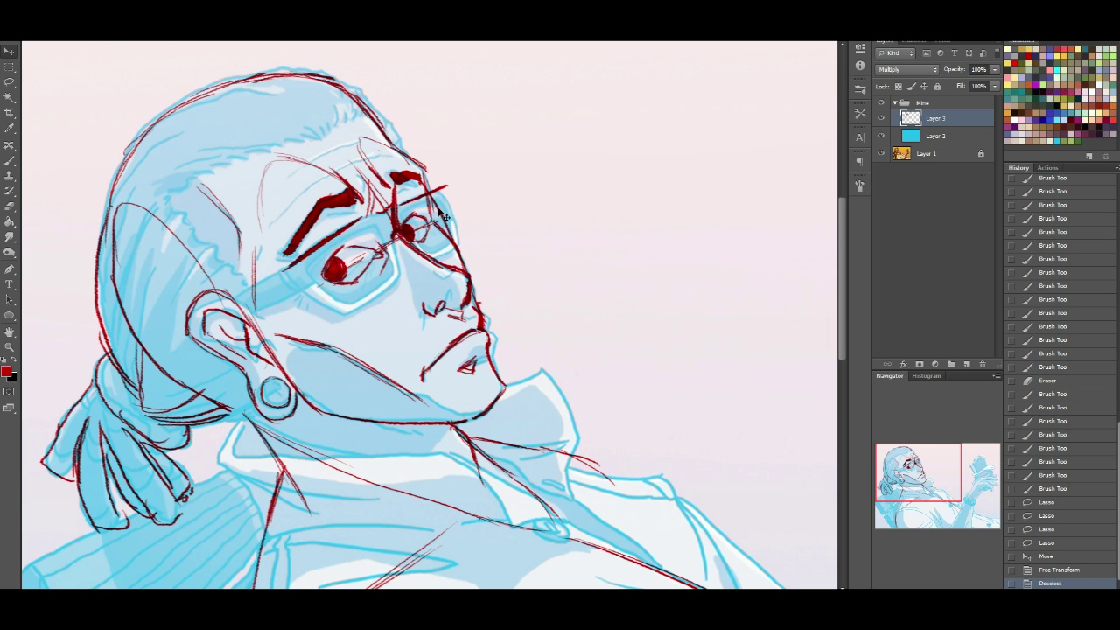
left_click(8, 160)
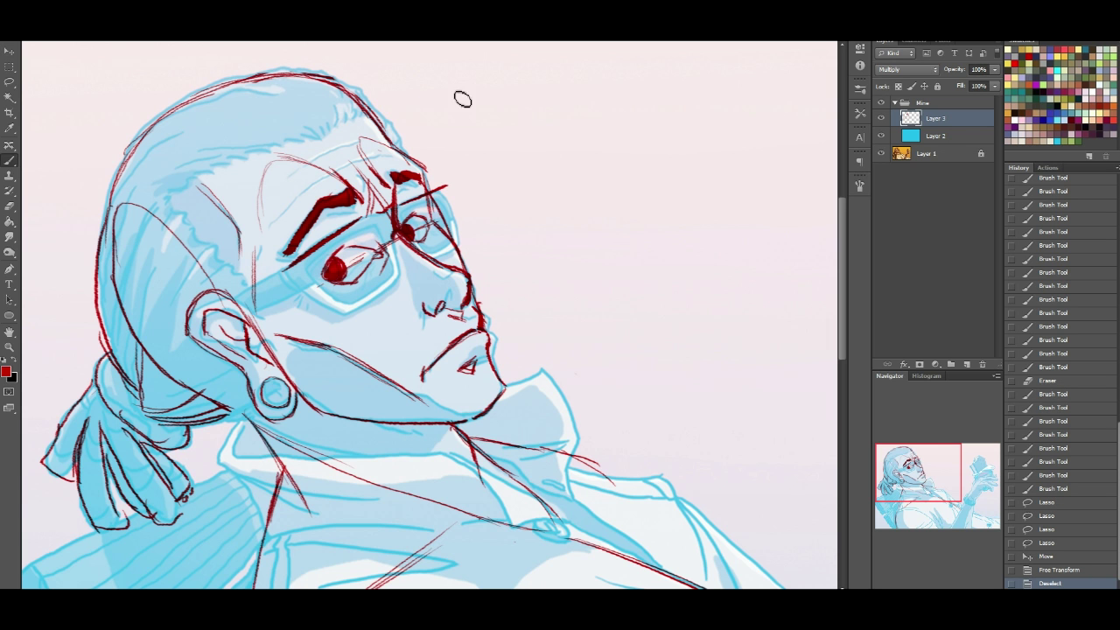
Step: Lasso the near eye again, readjust it with Free Transform against the whole figure, and deselect it
mouse_move(903, 464)
left_mouse_down()
mouse_move(912, 489)
mouse_move(951, 512)
mouse_move(961, 500)
mouse_move(882, 449)
left_mouse_up()
scroll(672, 438, "down", 3)
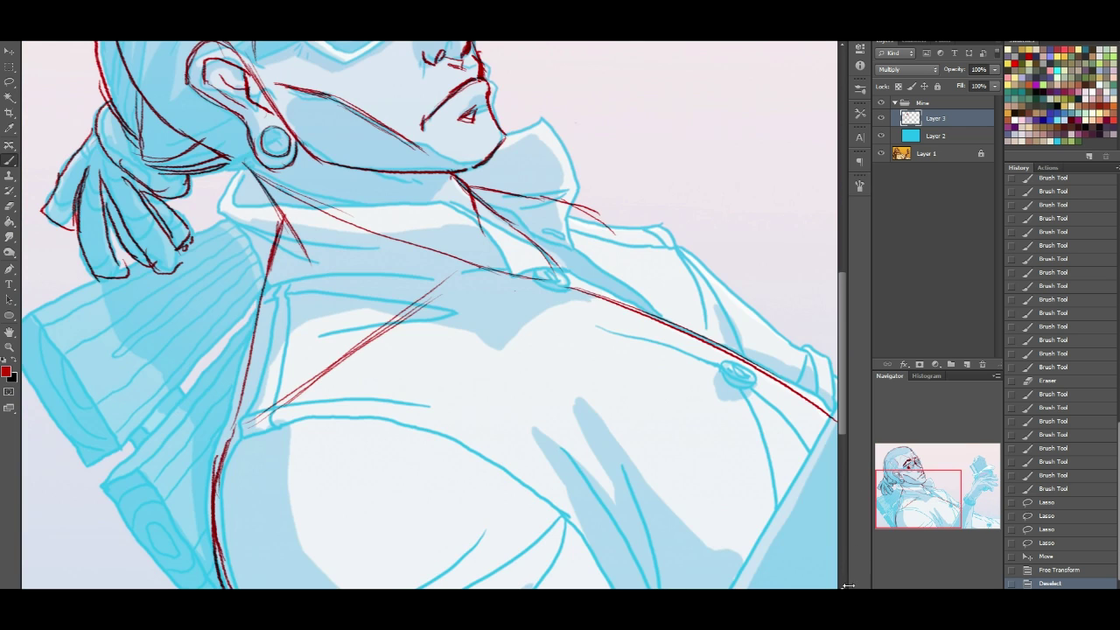
key("ctrl+0")
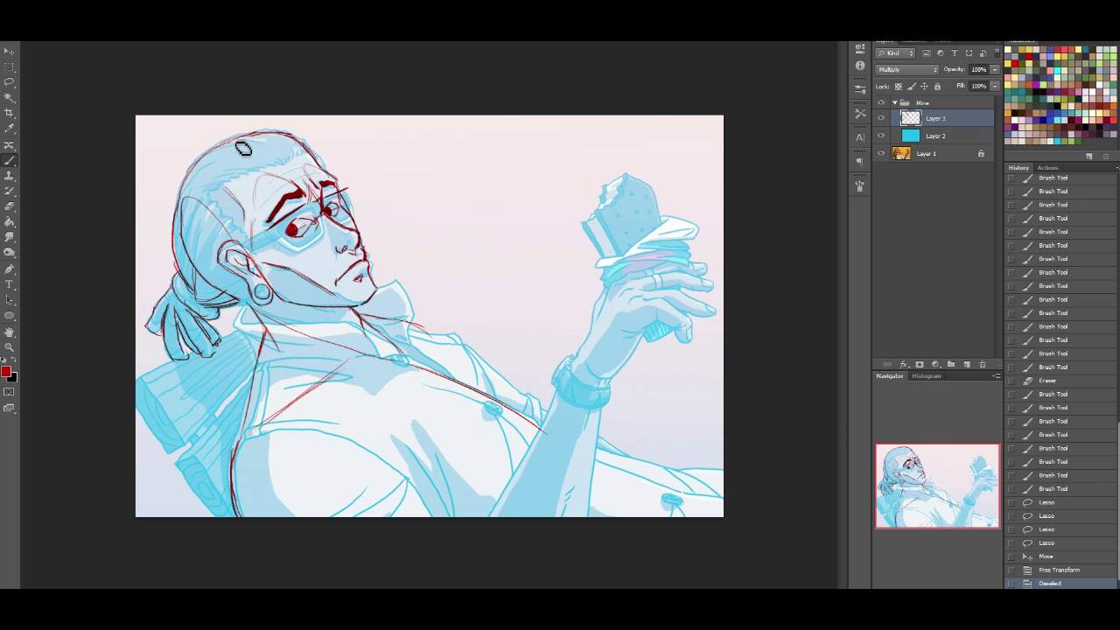
left_click(11, 83)
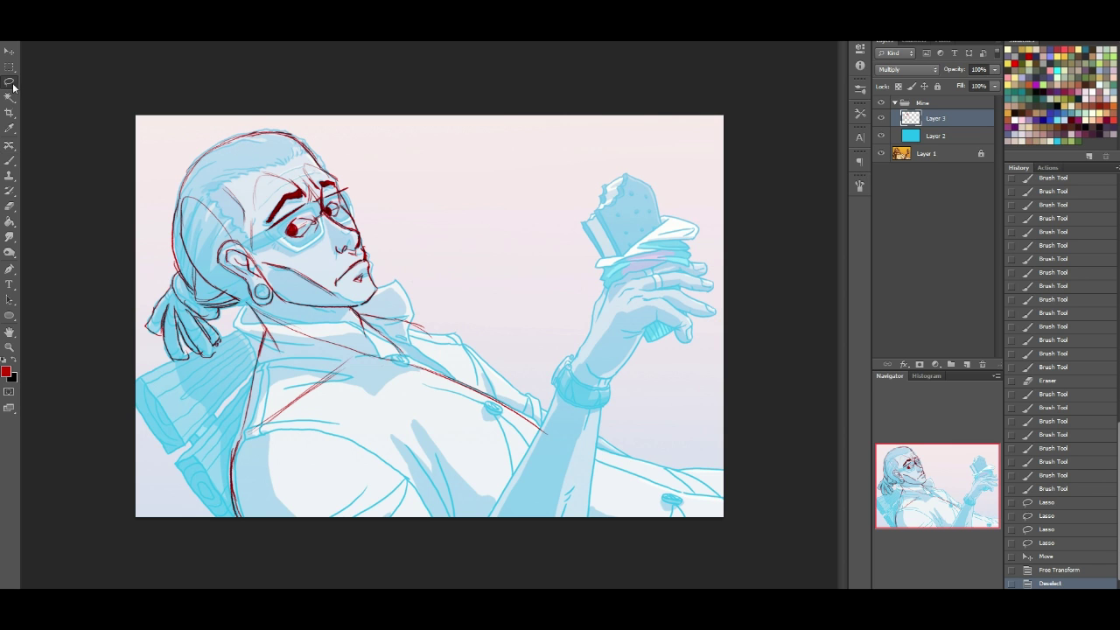
mouse_move(282, 239)
left_mouse_down()
mouse_move(308, 215)
mouse_move(280, 249)
mouse_move(313, 218)
left_mouse_up()
key("ctrl+z")
key("ctrl+t")
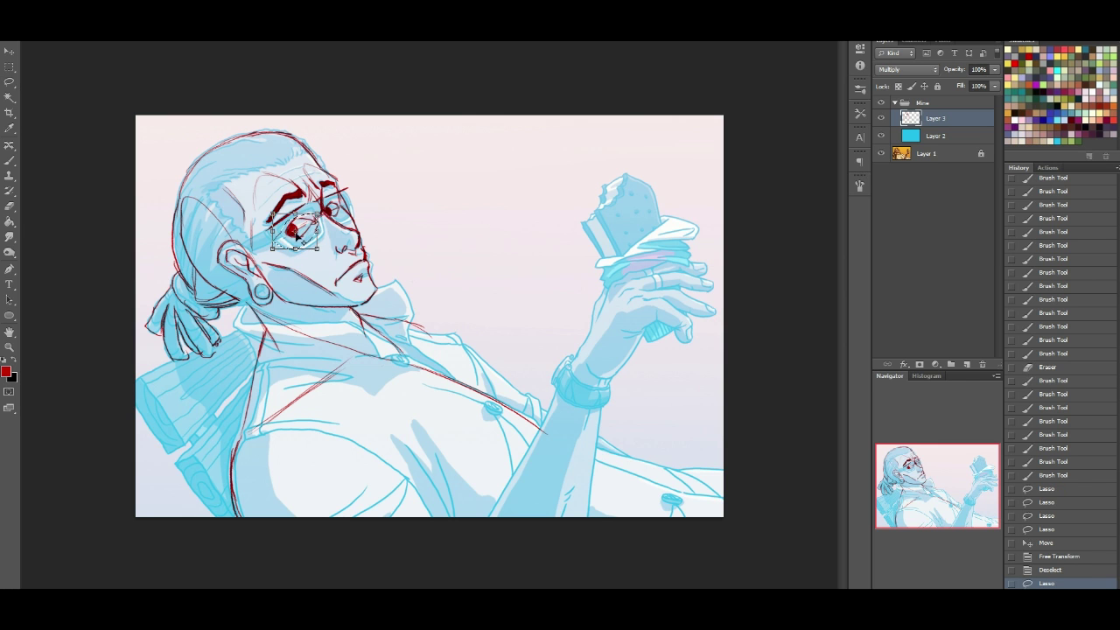
left_click_drag(272, 251, 309, 219)
key("Return")
key("ctrl+d")
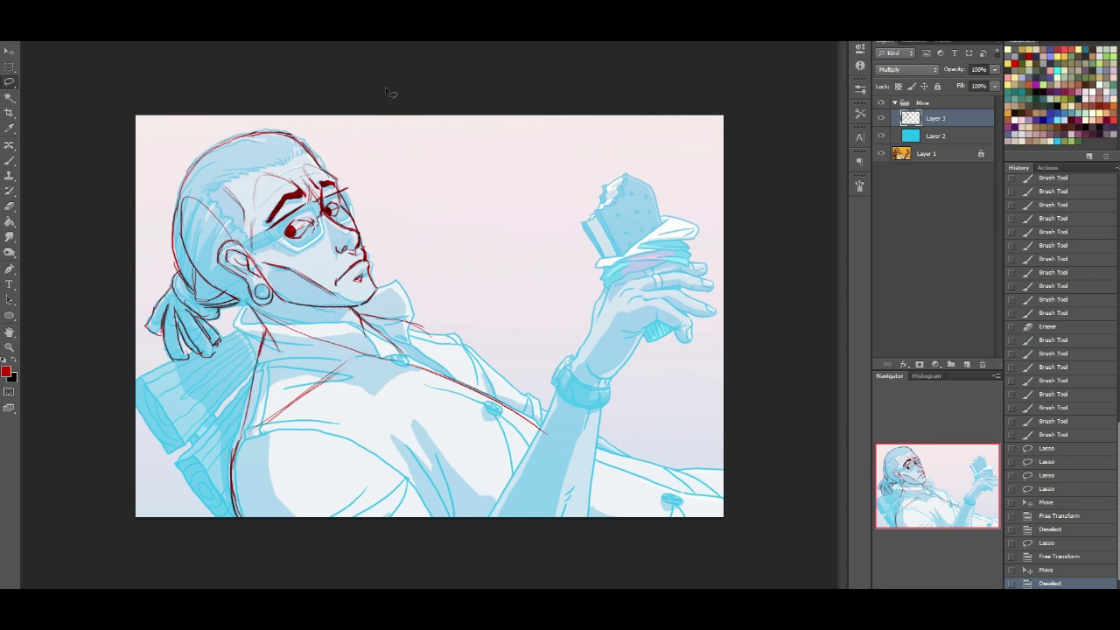
Step: Extend the canvas below the artwork with the Crop tool to add empty space under the torso
left_click(9, 160)
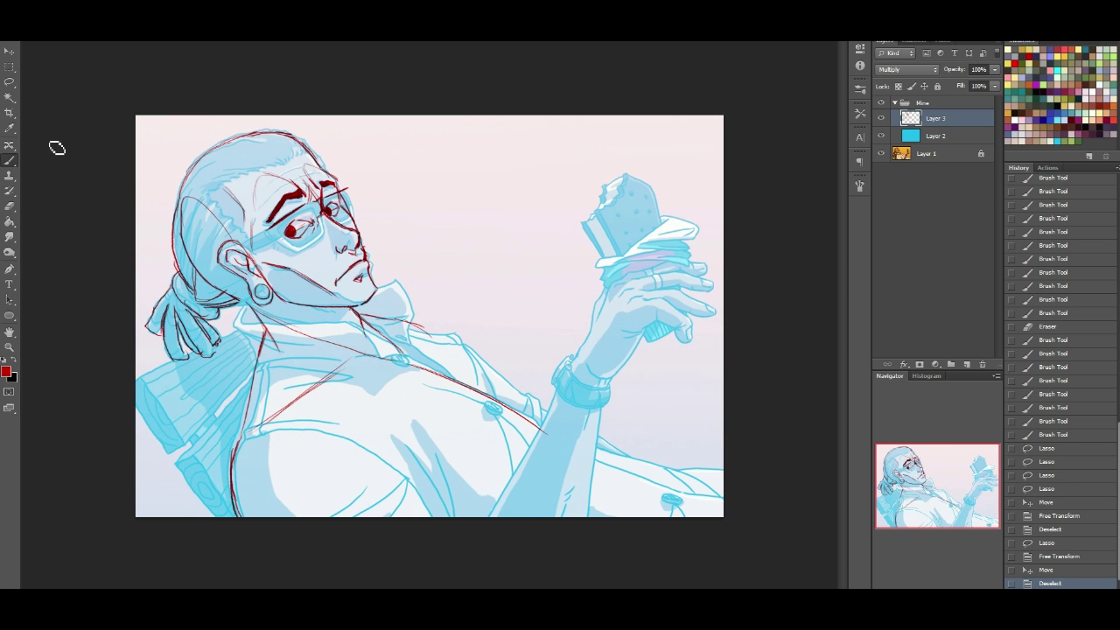
left_click(10, 113)
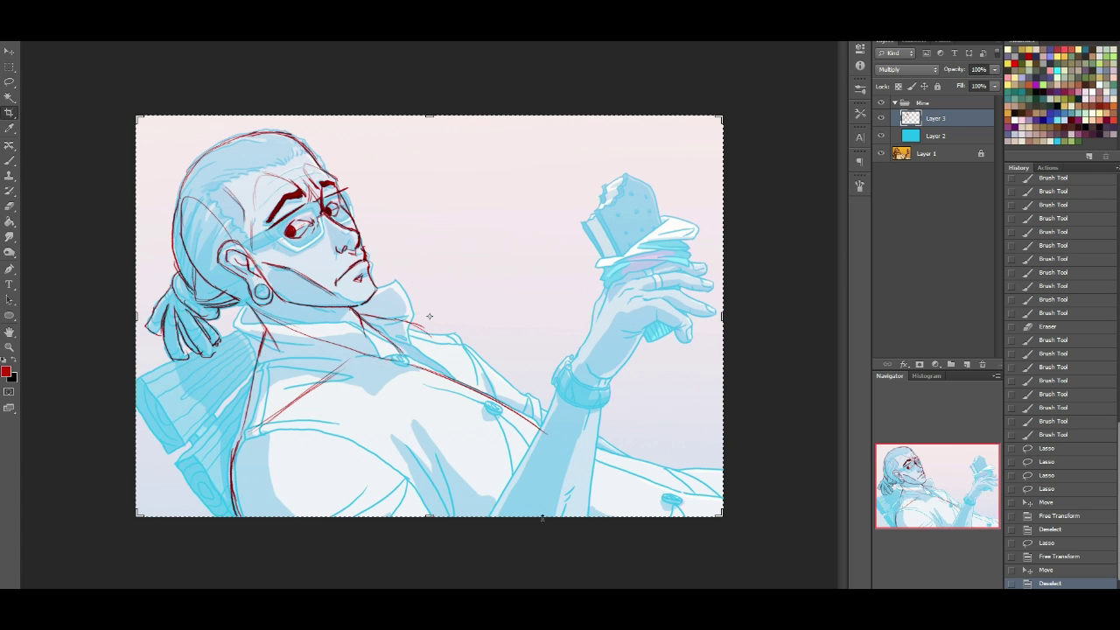
left_click_drag(429, 518, 437, 587)
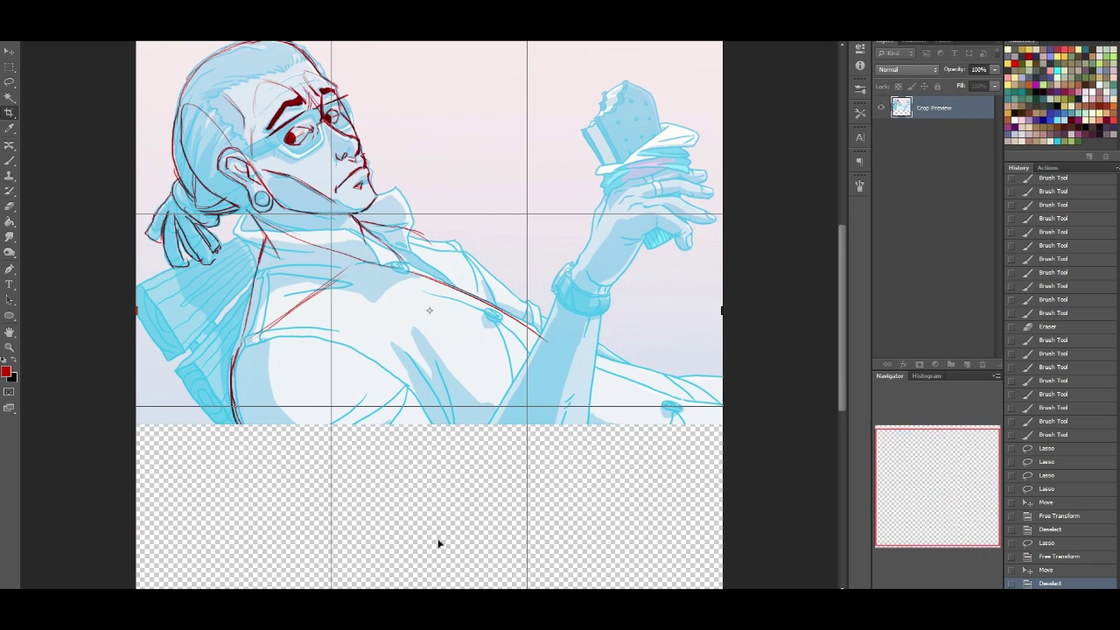
key("Return")
Step: Unlock Layer 1 for editing with the Paint Bucket tool and keep its blending mode at Normal
left_click(9, 222)
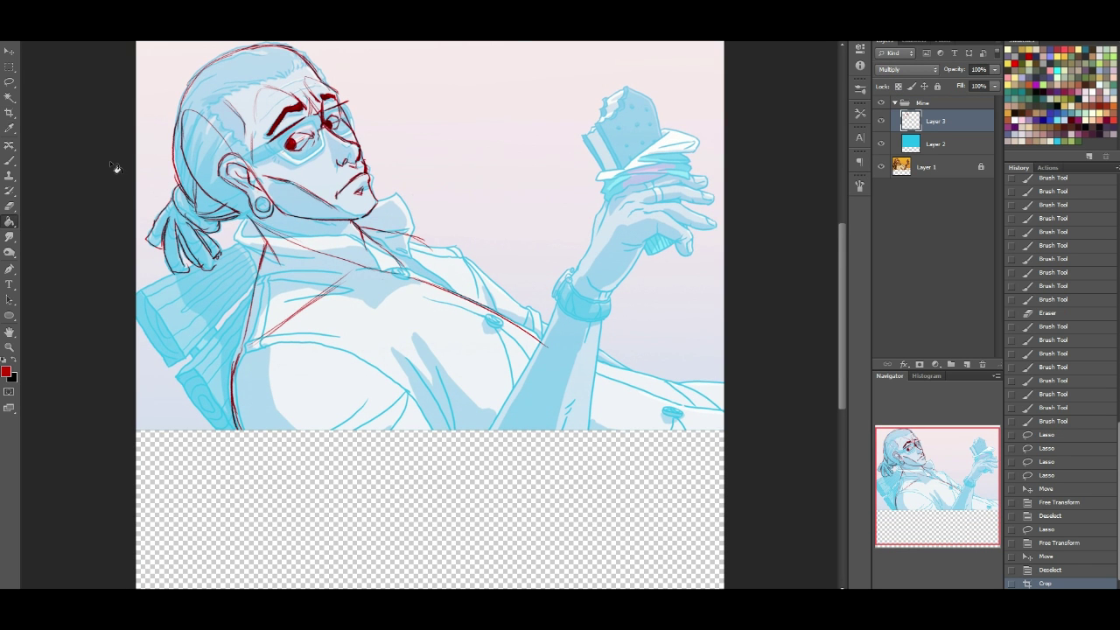
left_click(881, 103)
left_click(882, 104)
left_click(930, 168)
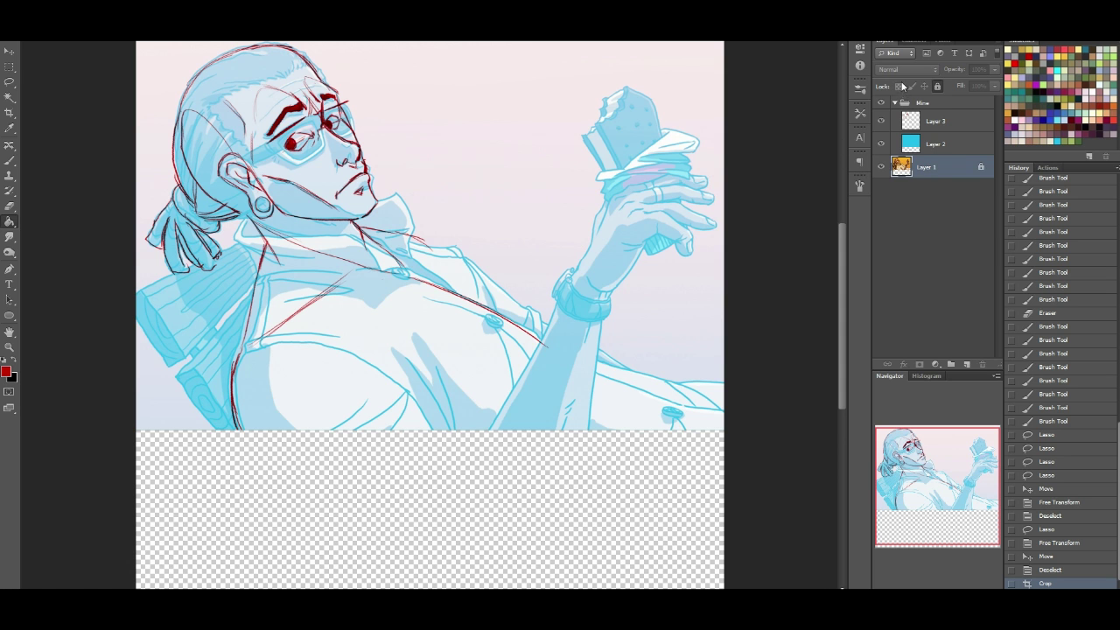
left_click(937, 88)
left_click(905, 70)
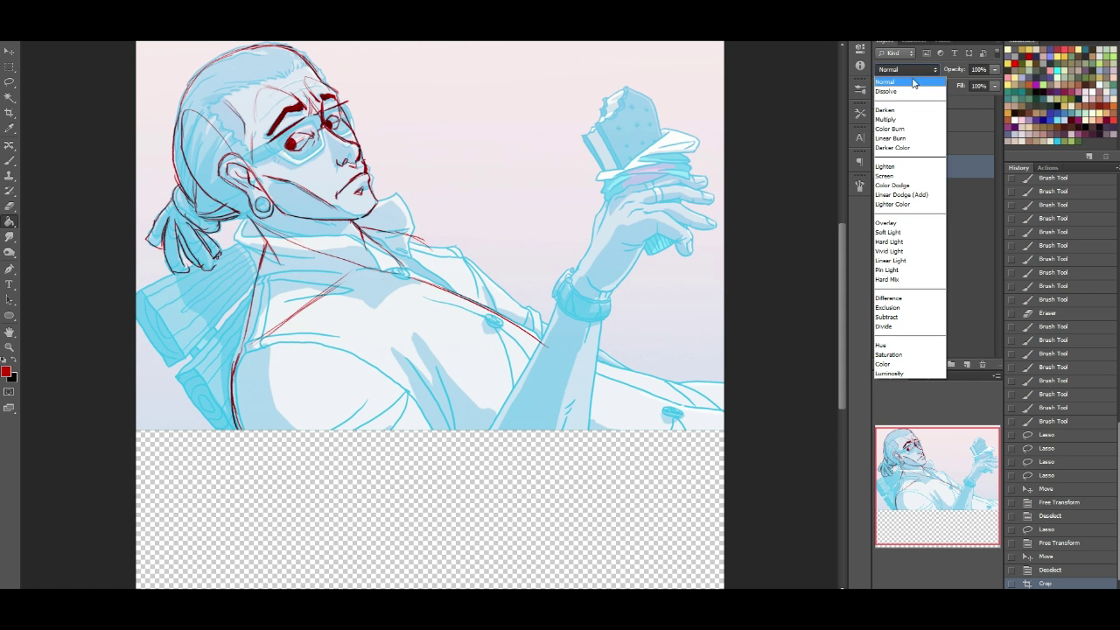
left_click(906, 81)
Step: Hide the Mine group and fill Layer 1's empty lower canvas with orange sampled from the illustration's background
left_click(882, 103)
left_click(556, 255, "alt")
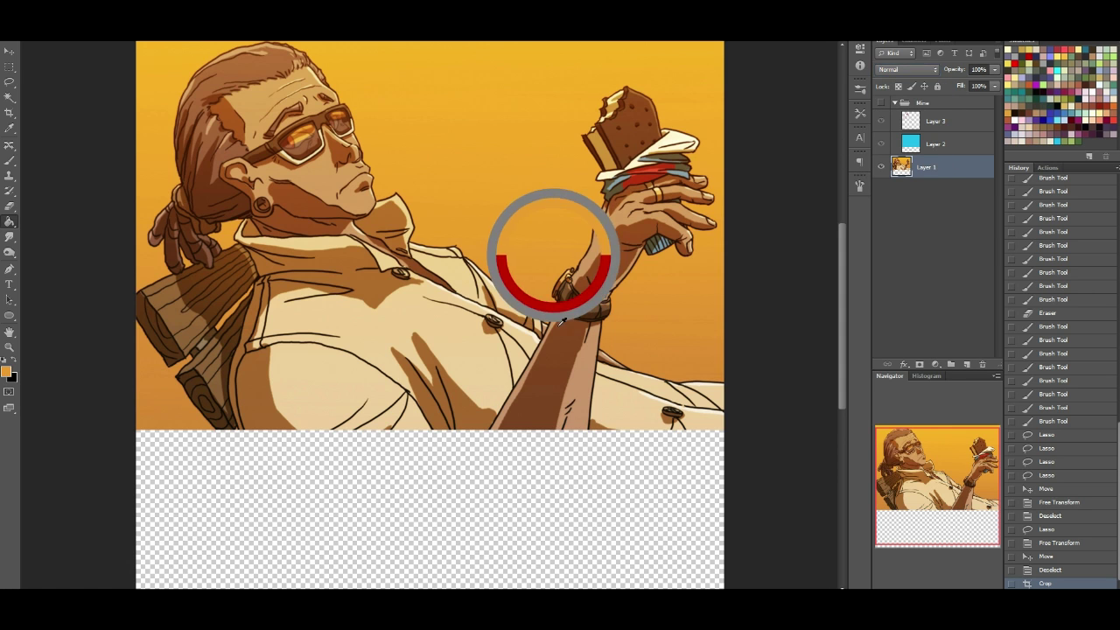
left_click(610, 491)
Step: Fill the empty lower part of Layer 2 with cyan and show the Mine group again
left_click(935, 147)
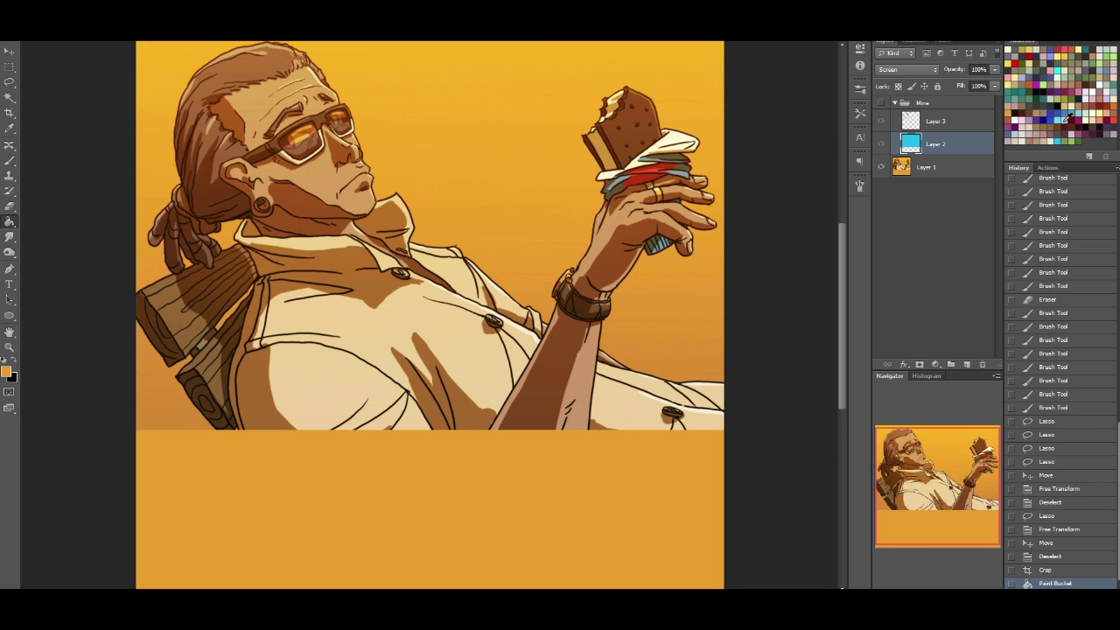
left_click(1059, 139)
left_click(814, 250)
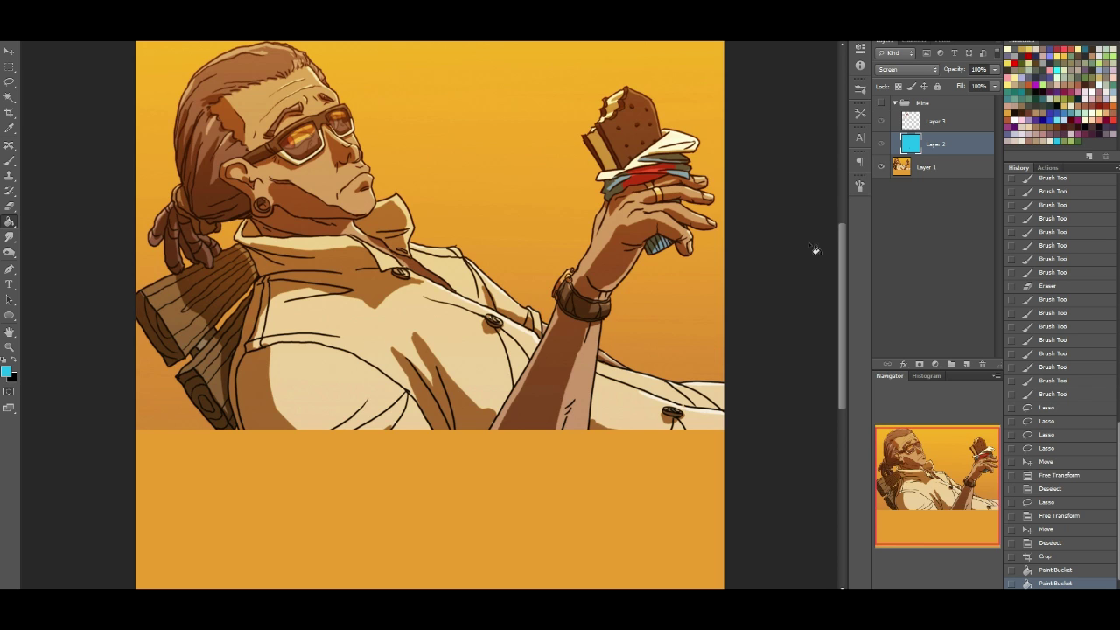
left_click(881, 103)
left_click_drag(951, 517, 951, 521)
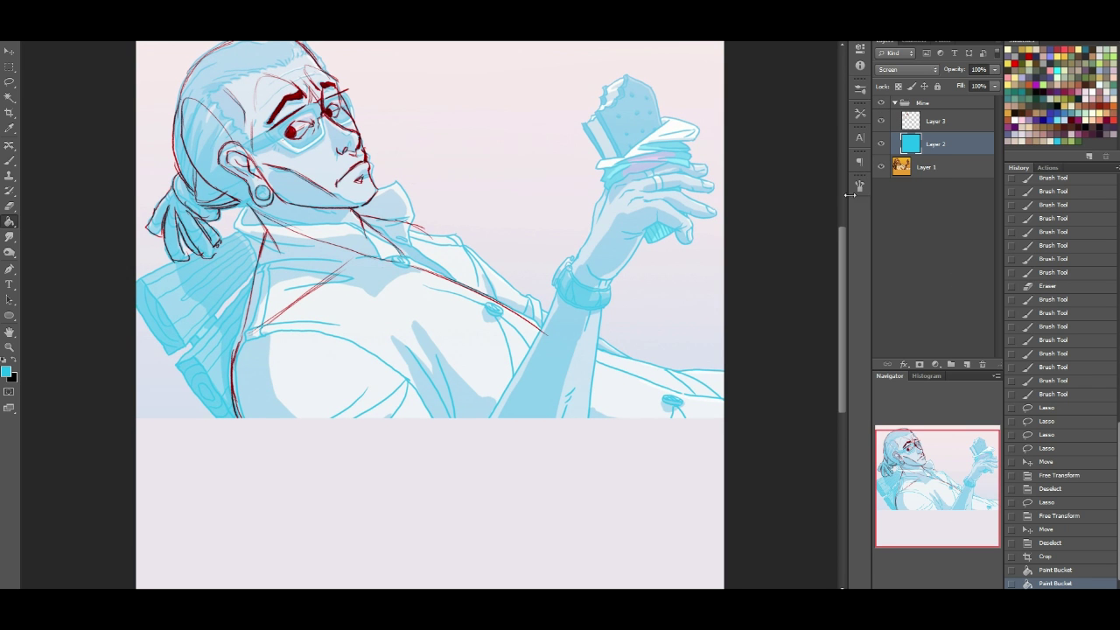
Step: Lock Layer 1 and Layer 2 against edits and prepare a red brush on Layer 3
left_click(935, 166)
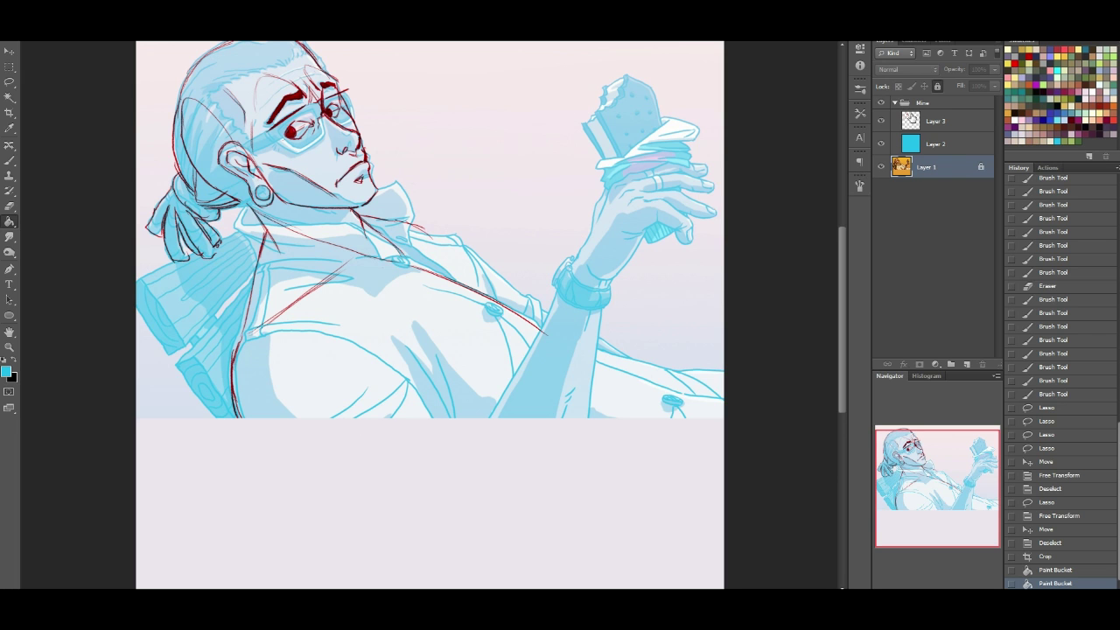
left_click(933, 123)
left_click_drag(891, 466, 900, 467)
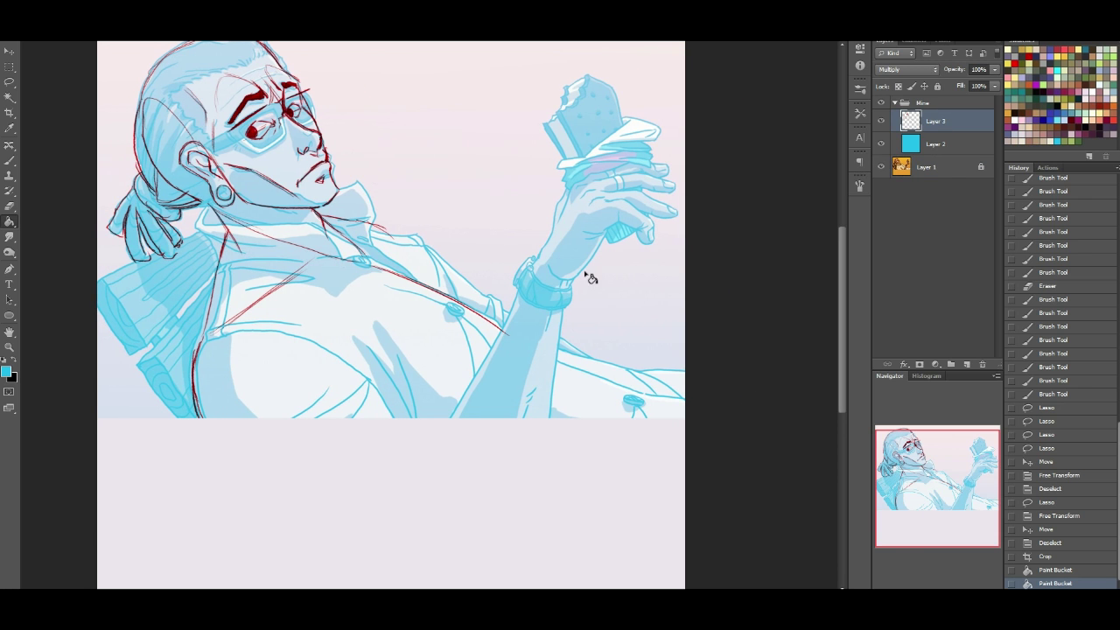
left_click(10, 160)
left_click(1033, 53)
left_click(941, 136)
left_click(937, 87)
left_click(944, 120)
Step: Sketch the lower back as a red curve through the added space and mark the far edge of the chest
left_click_drag(965, 477, 972, 485)
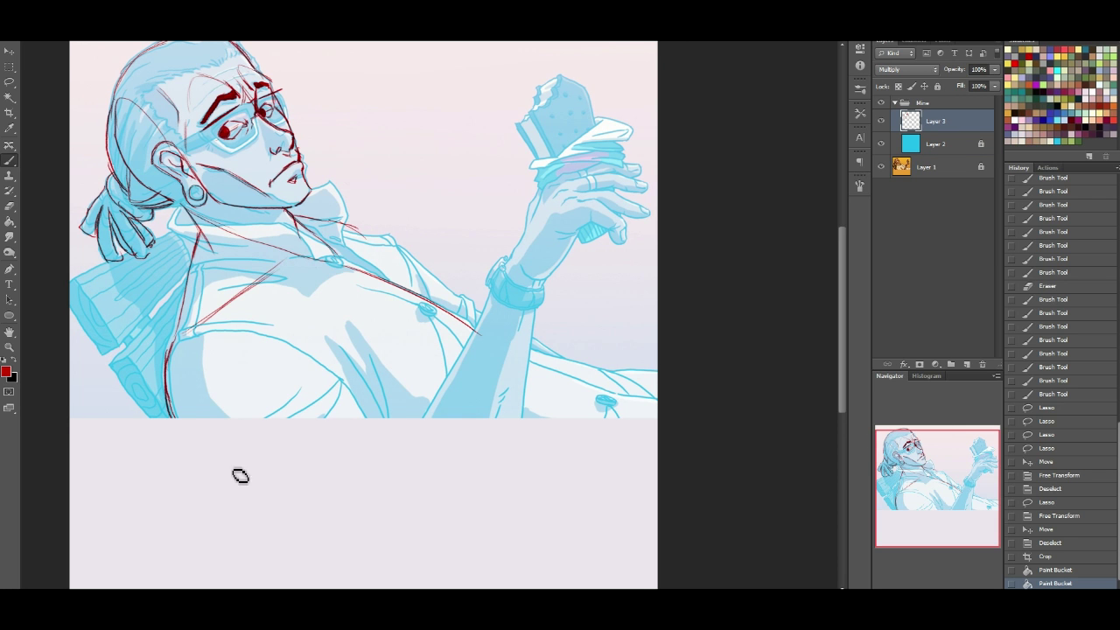
left_click_drag(180, 417, 318, 499)
mouse_move(248, 463)
left_mouse_down()
mouse_move(368, 525)
mouse_move(420, 531)
left_mouse_up()
left_click_drag(260, 482, 433, 529)
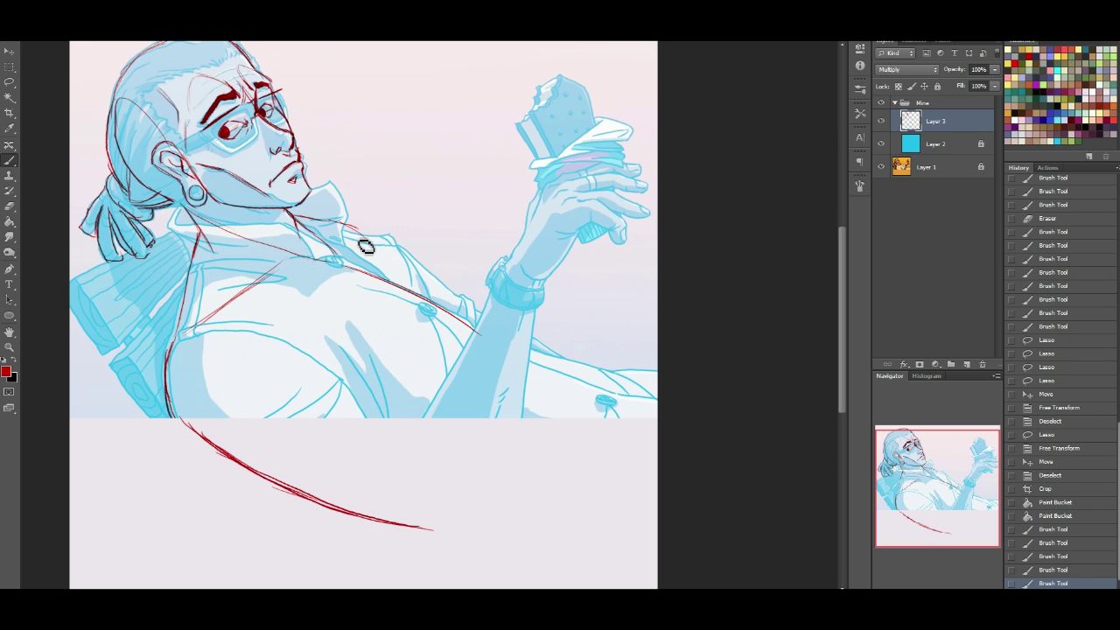
left_click_drag(350, 235, 442, 289)
left_click_drag(354, 238, 487, 332)
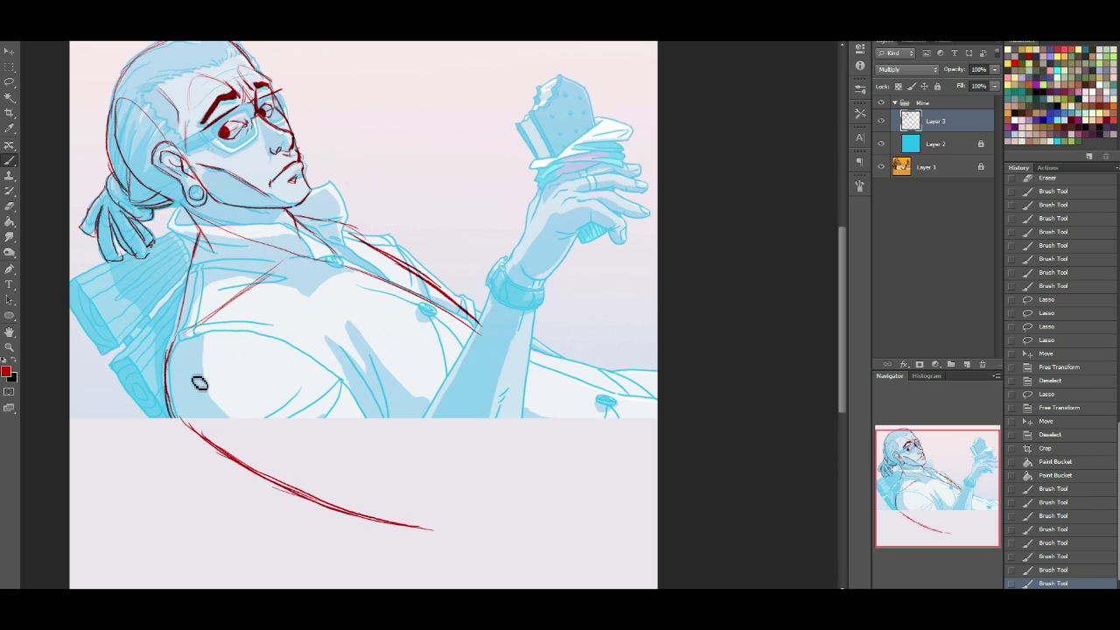
Step: Sketch the near shoulder as a large circle with a centre cross and add the curve under the chest
mouse_move(172, 378)
left_mouse_down()
mouse_move(209, 335)
mouse_move(313, 365)
mouse_move(333, 446)
mouse_move(212, 450)
left_mouse_up()
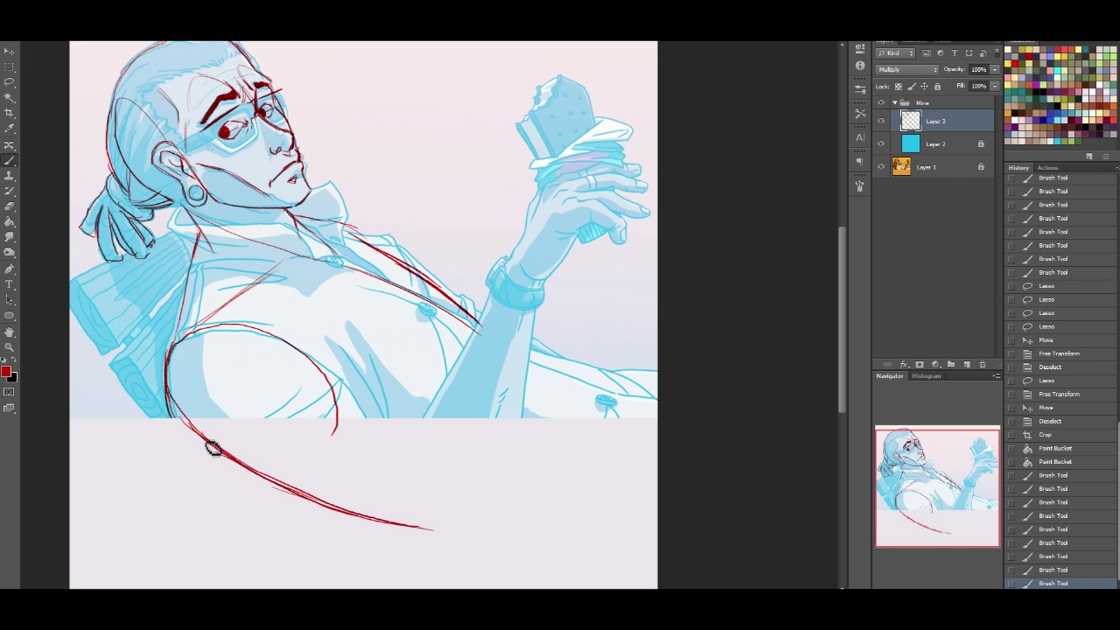
mouse_move(222, 393)
left_mouse_down()
mouse_move(267, 405)
mouse_move(243, 416)
left_mouse_up()
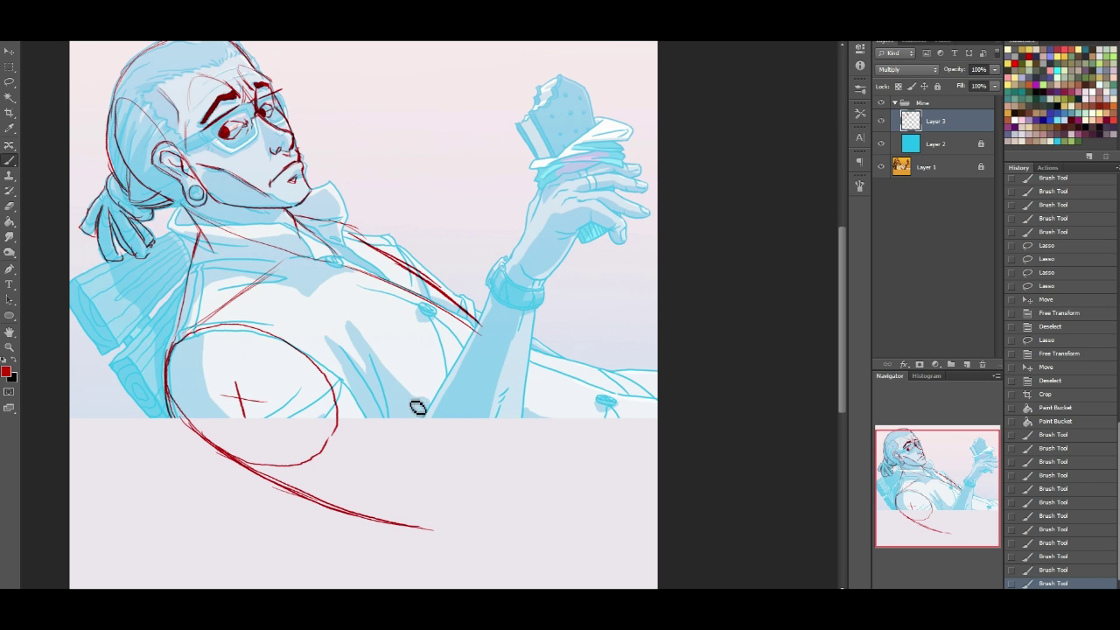
left_click_drag(350, 401, 443, 371)
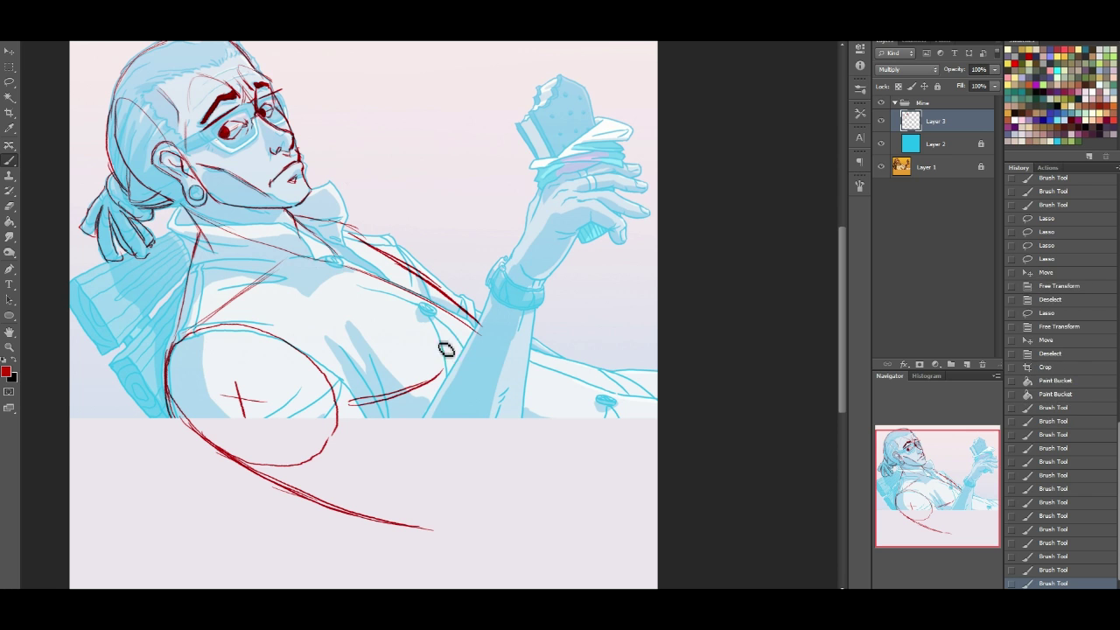
Step: Sketch the front contour from chest to belly and legs, and extend the lower back line toward the hips
left_click_drag(406, 294, 440, 316)
mouse_move(405, 292)
left_mouse_down()
mouse_move(451, 343)
mouse_move(462, 311)
mouse_move(434, 307)
mouse_move(527, 330)
mouse_move(555, 359)
mouse_move(518, 342)
mouse_move(544, 358)
mouse_move(738, 438)
mouse_move(606, 378)
mouse_move(700, 379)
left_mouse_up()
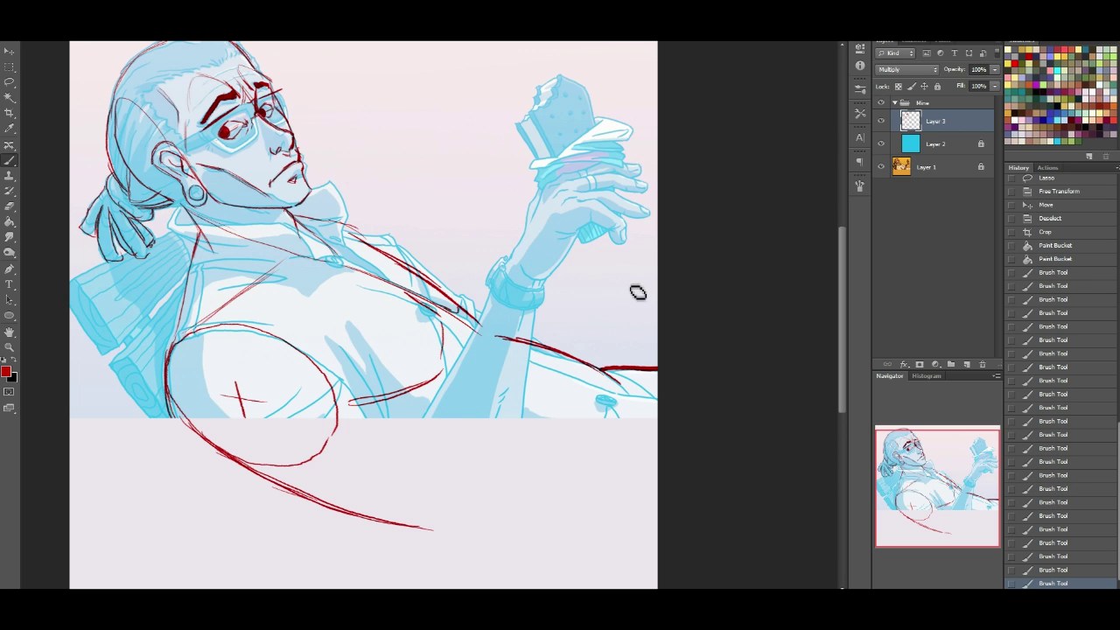
mouse_move(440, 538)
left_mouse_down()
mouse_move(548, 563)
mouse_move(453, 540)
mouse_move(598, 569)
left_mouse_up()
left_click_drag(919, 457, 916, 451)
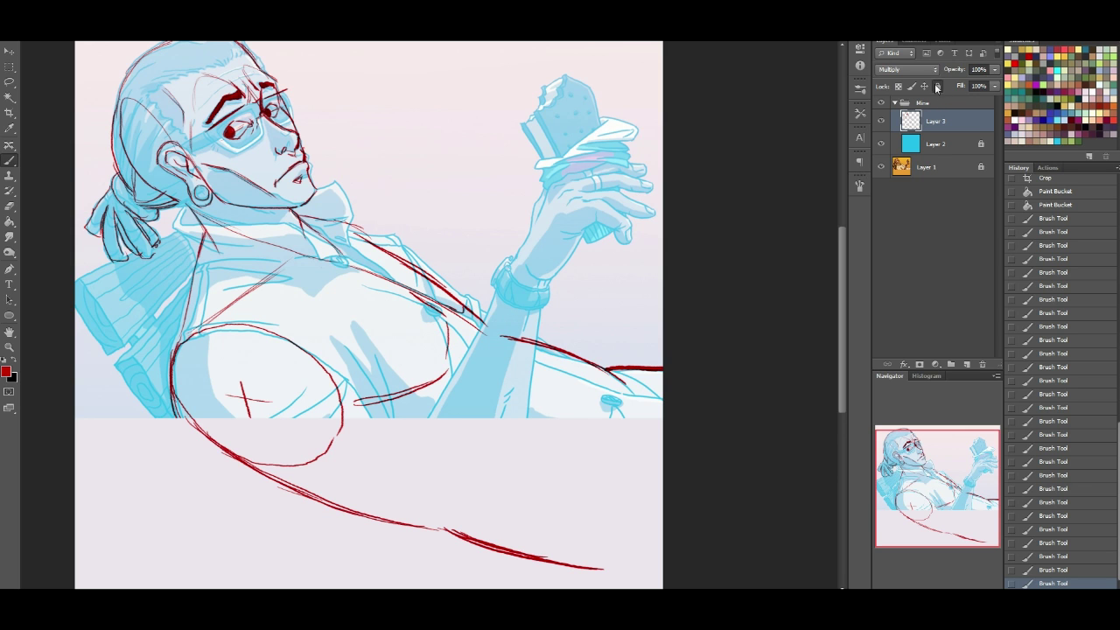
Step: Brighten Layer 2's cyan tint with Hue/Saturation, raising the saturation and setting Lightness to +34
left_click(937, 145)
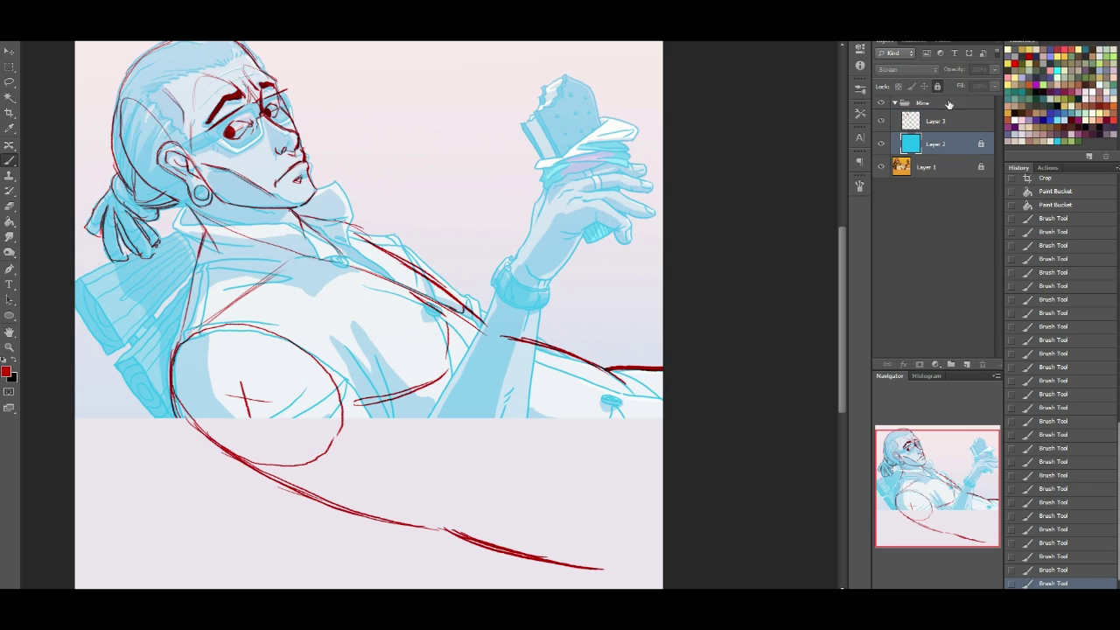
key("ctrl+u")
left_click_drag(796, 233, 809, 209)
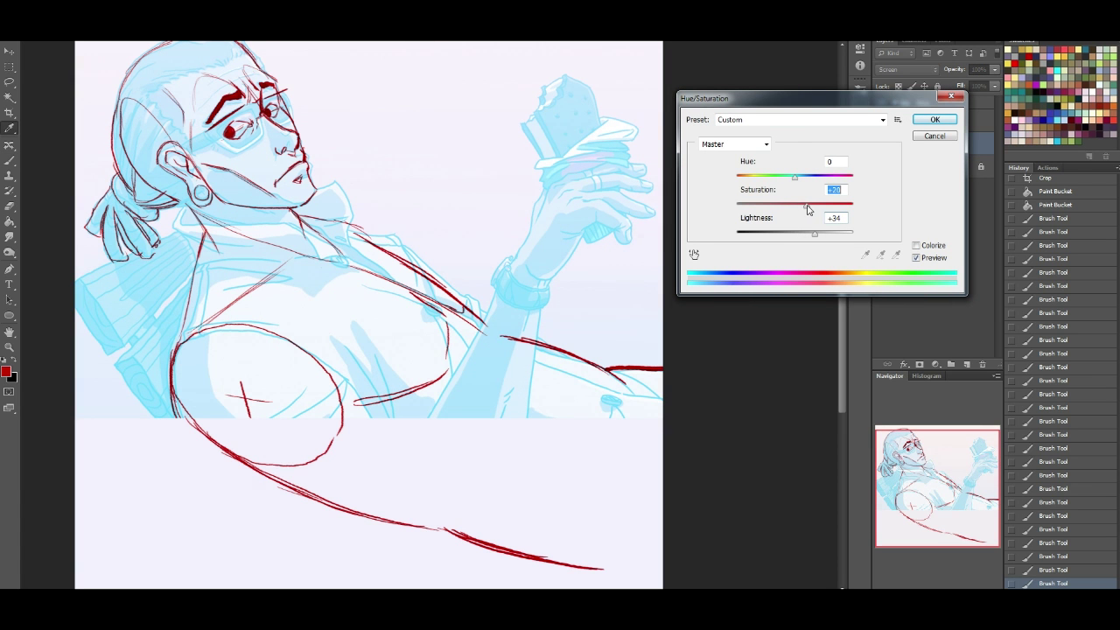
left_click(933, 122)
Step: Reduce the fill opacity of Layer 3 to fade the red sketch, and lock the layer
left_click(956, 118)
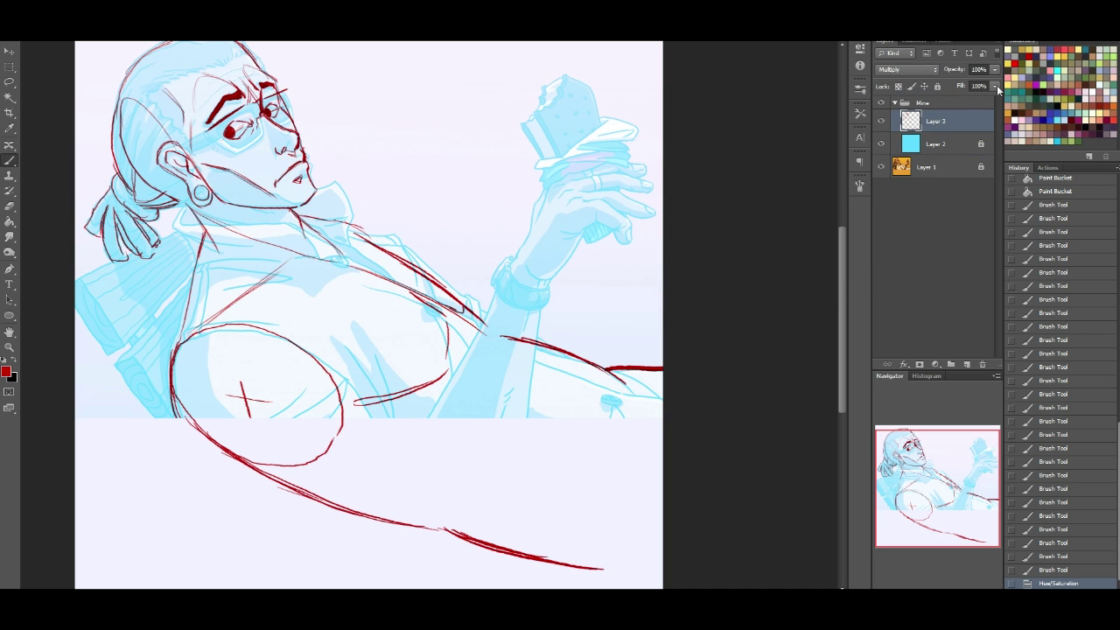
left_click_drag(962, 100, 963, 99)
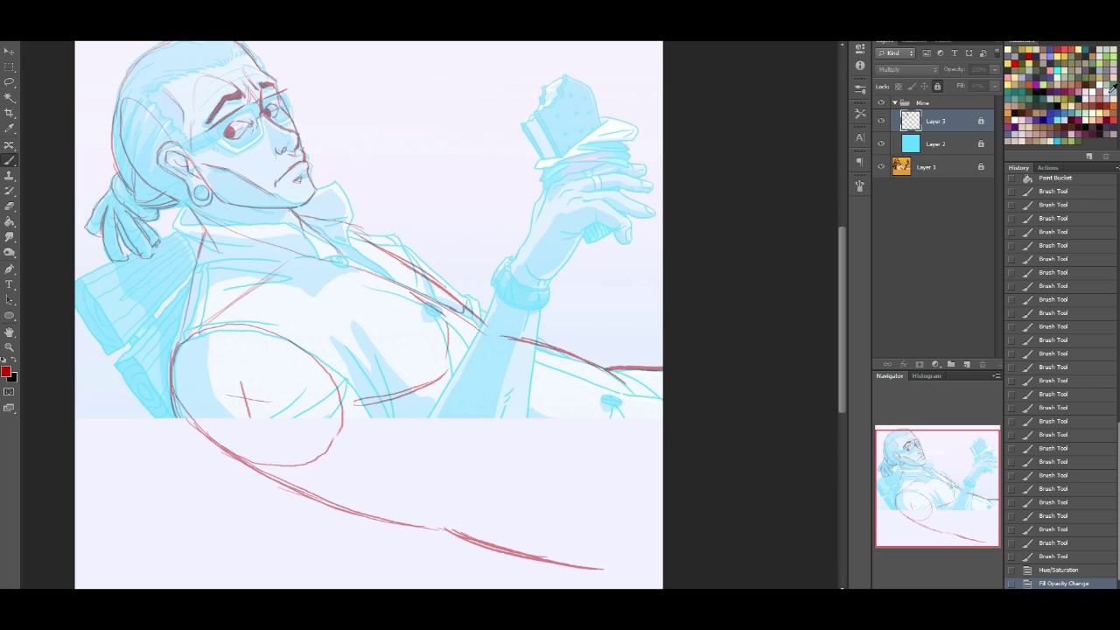
Step: Set the foreground colour to bright green 5fb017 and add a new layer above Layer 3
left_click(7, 374)
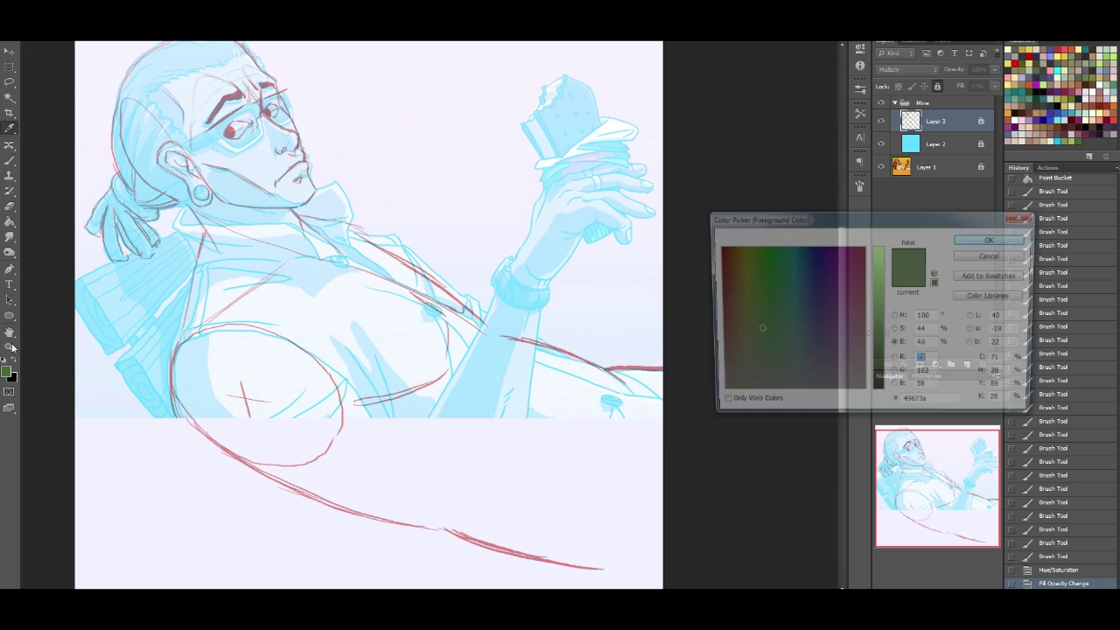
left_click_drag(879, 305, 879, 293)
left_click(752, 265)
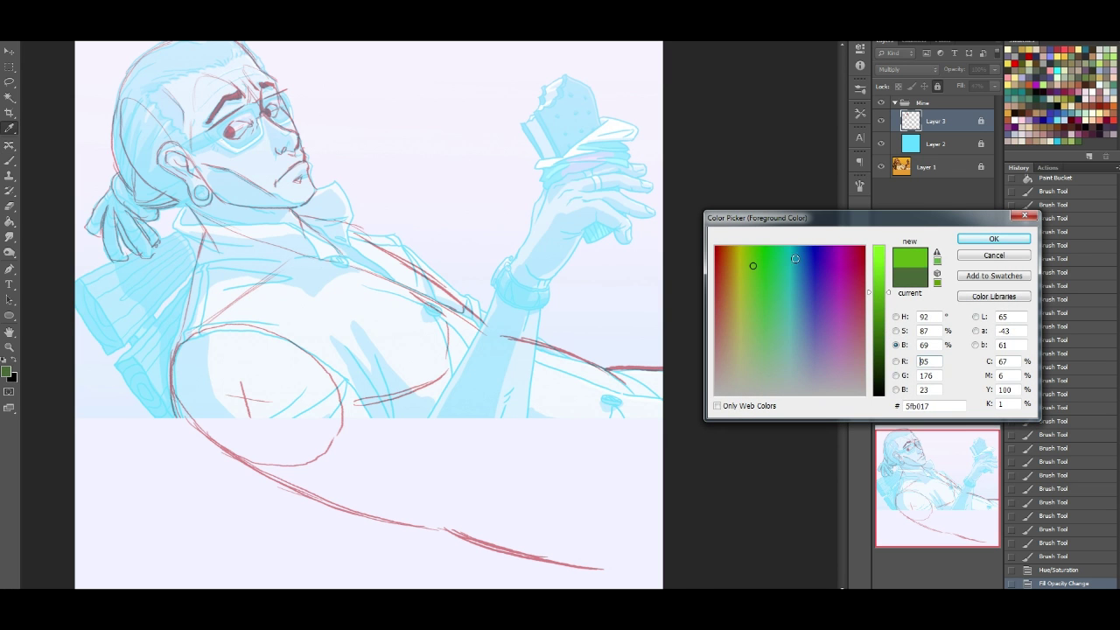
left_click(977, 239)
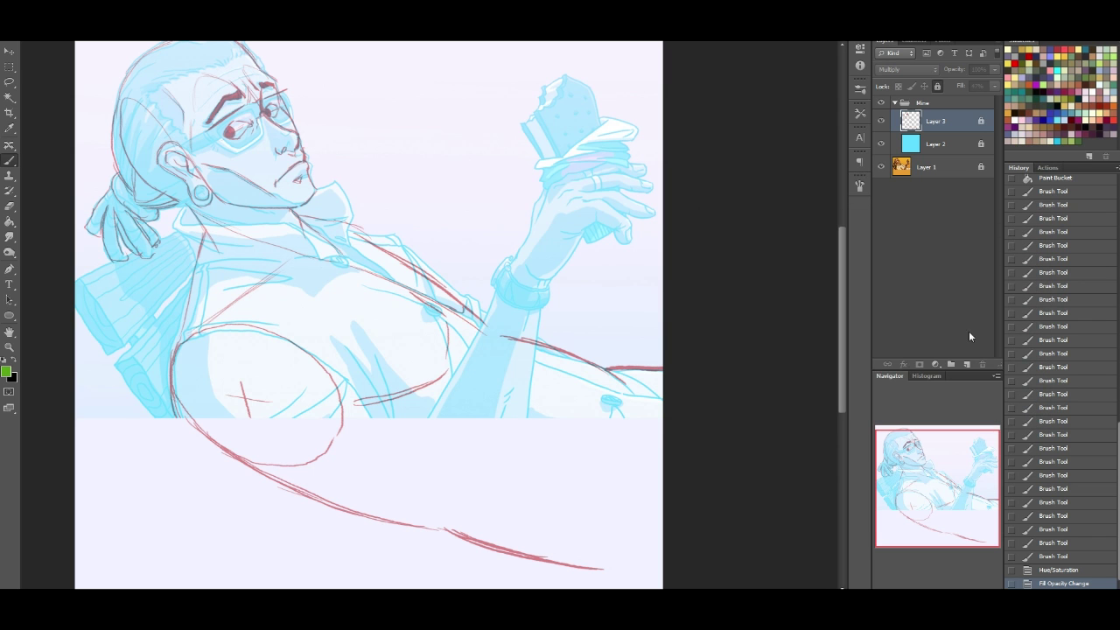
left_click(966, 366)
Step: Draw a green hand outline over the face, reaching from chin to forehead, with knuckle line, finger divisions and thumb
left_click_drag(948, 499, 935, 487)
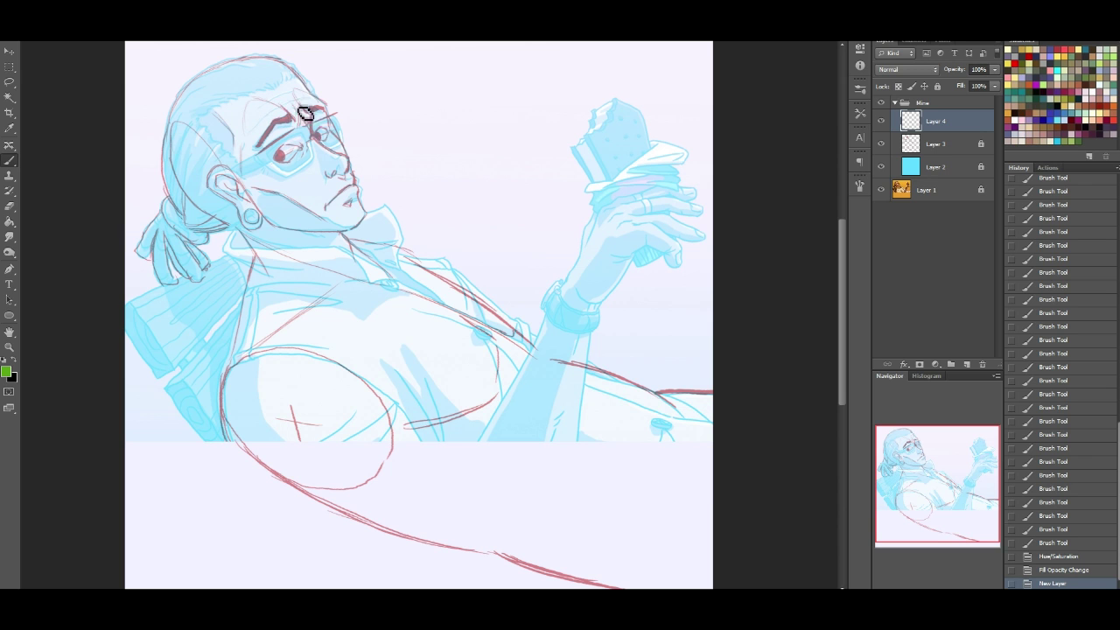
mouse_move(294, 87)
left_mouse_down()
mouse_move(279, 135)
mouse_move(308, 191)
left_mouse_up()
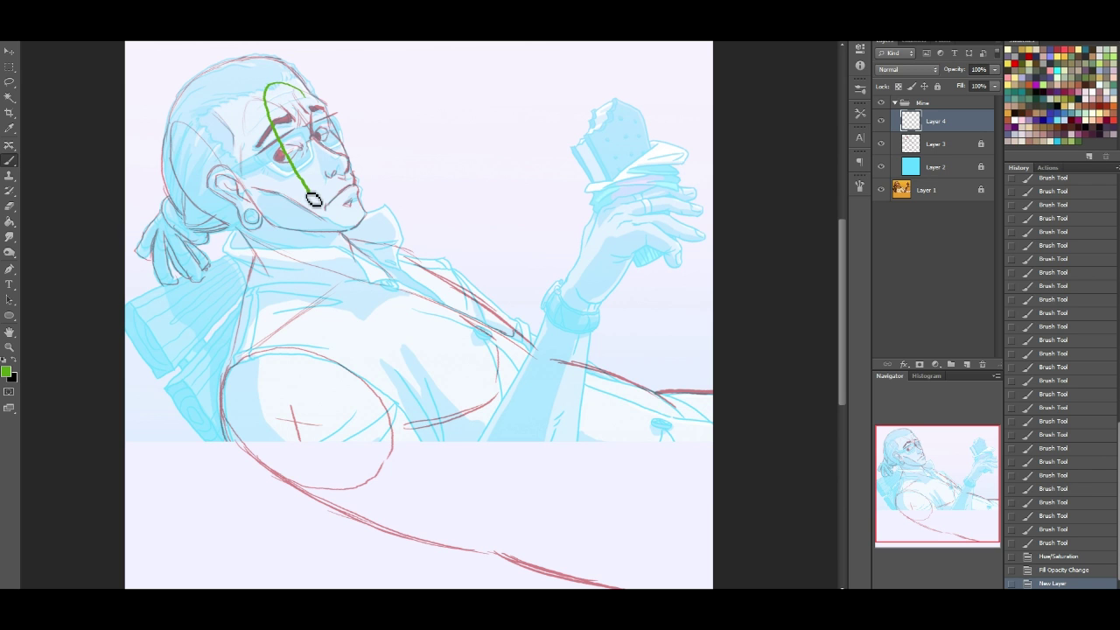
mouse_move(321, 114)
left_mouse_down()
mouse_move(358, 164)
mouse_move(363, 214)
left_mouse_up()
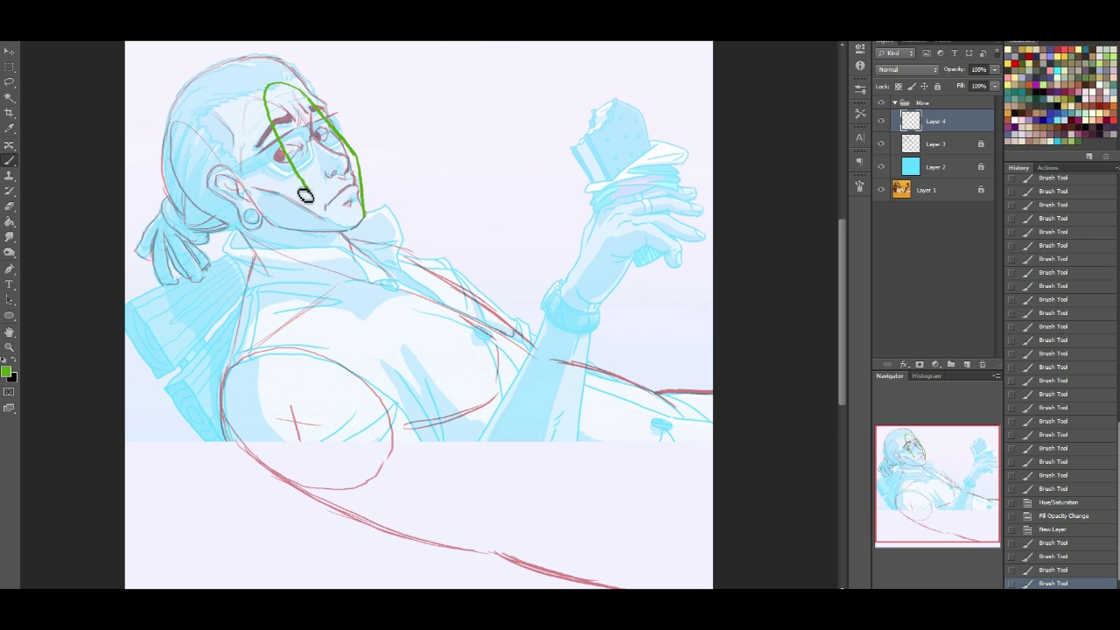
left_click_drag(308, 191, 306, 197)
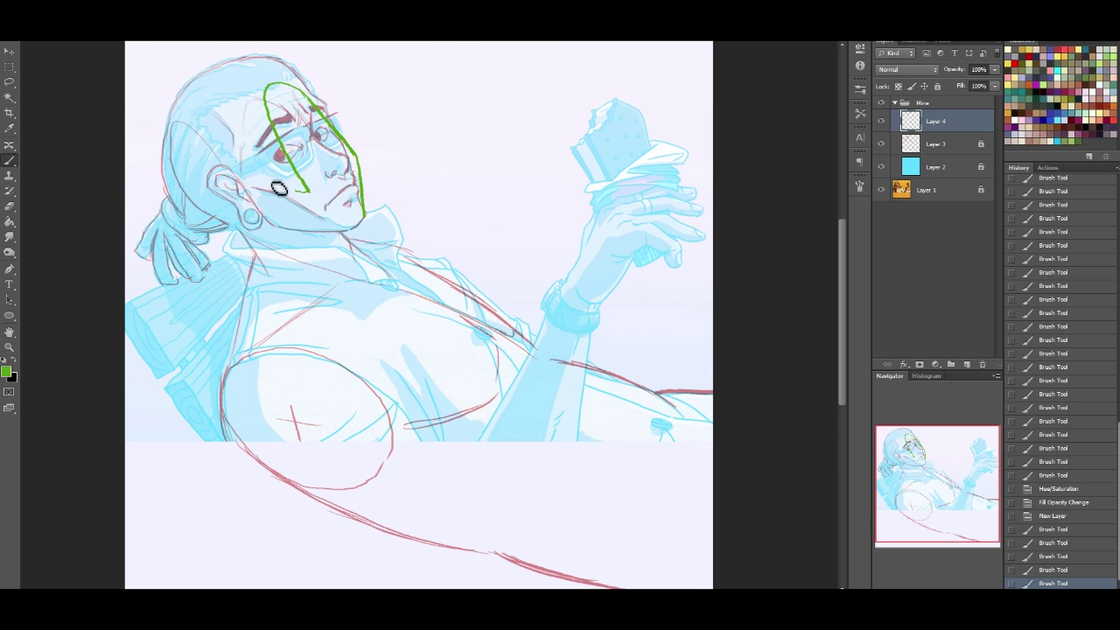
mouse_move(278, 189)
left_mouse_down()
mouse_move(322, 203)
mouse_move(276, 196)
mouse_move(322, 223)
mouse_move(360, 225)
left_mouse_up()
left_click_drag(285, 166, 355, 147)
left_click_drag(273, 88, 313, 142)
left_click_drag(278, 86, 308, 140)
left_click_drag(293, 86, 322, 144)
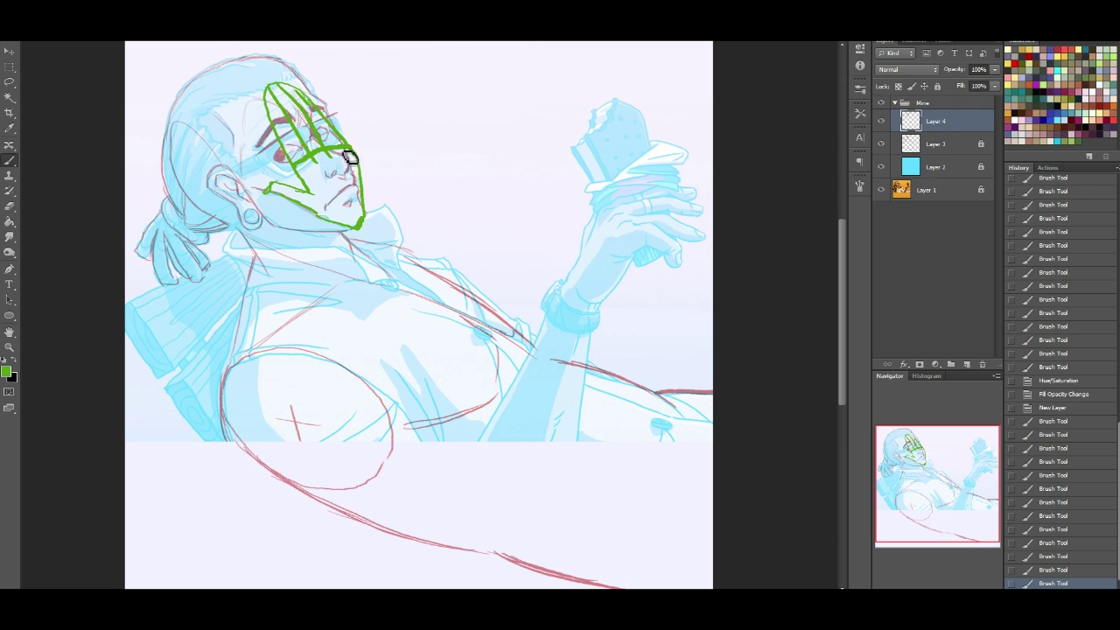
Step: Move the green hand outline beside the reference hand to compare sizes, and place it between face and hand
left_click(11, 49)
mouse_move(354, 158)
left_mouse_down()
mouse_move(621, 248)
mouse_move(685, 251)
mouse_move(612, 250)
left_mouse_up()
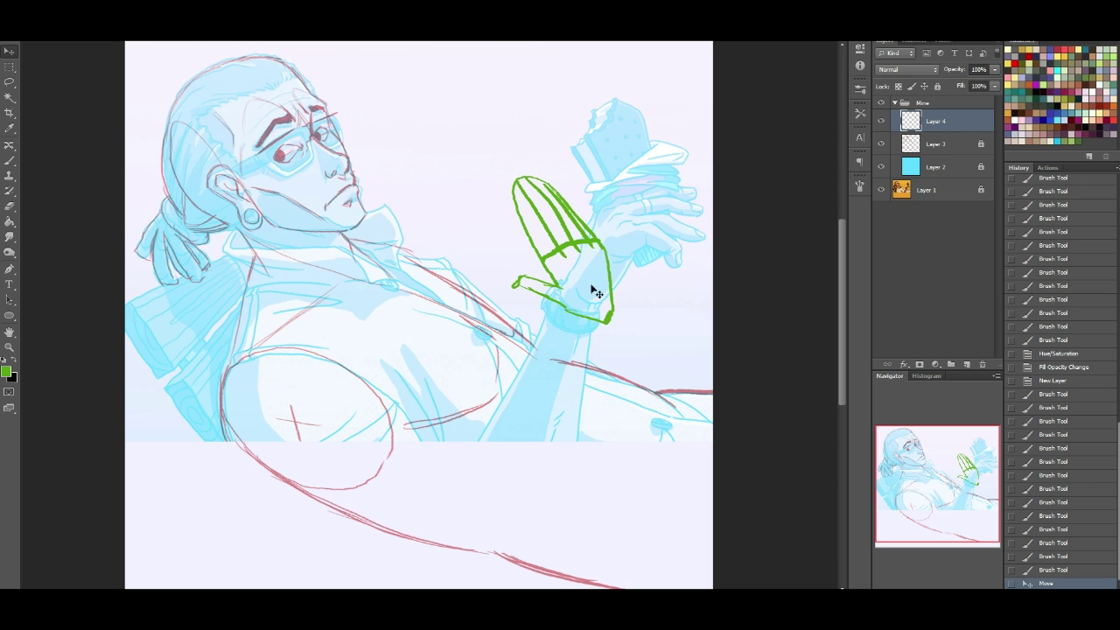
mouse_move(584, 261)
left_mouse_down()
mouse_move(570, 289)
mouse_move(616, 210)
mouse_move(501, 277)
mouse_move(468, 201)
left_mouse_up()
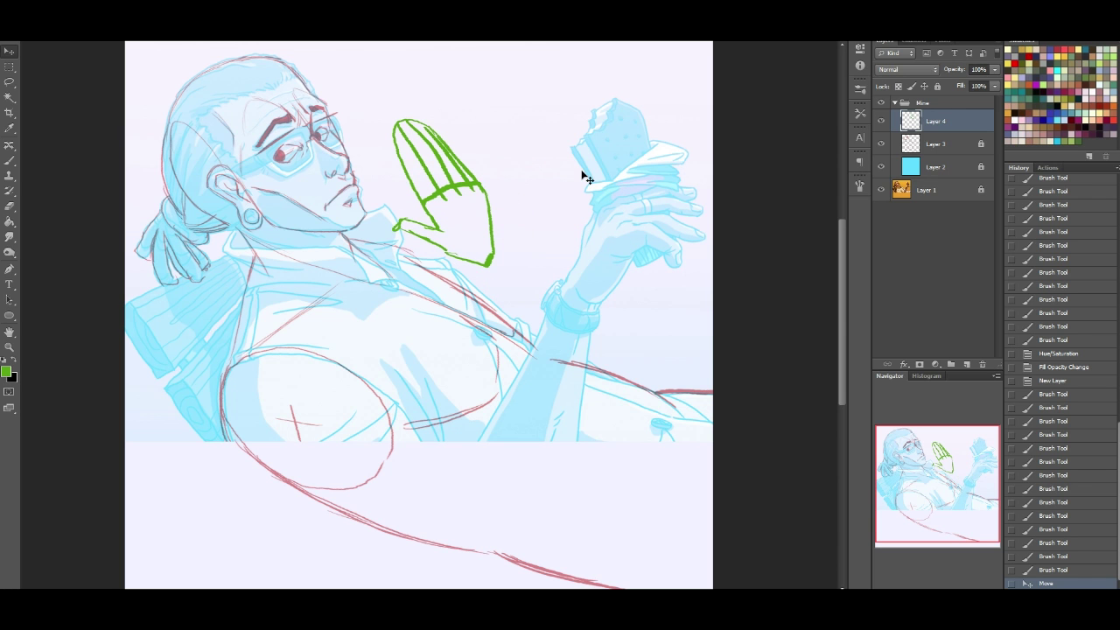
Step: Clear the green hand outline from Layer 4 and deselect
key("ctrl+a")
key("Delete")
key("ctrl+d")
Step: Try a green brush line from the near shoulder across the lower torso
left_click(10, 159)
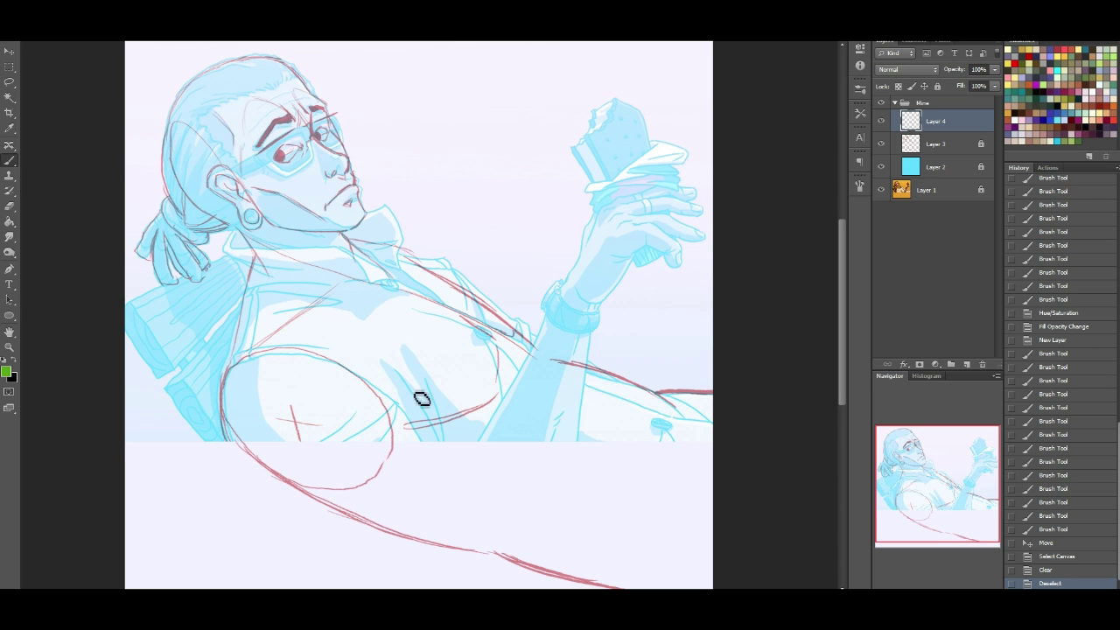
mouse_move(274, 399)
left_mouse_down()
mouse_move(367, 443)
mouse_move(560, 475)
left_mouse_up()
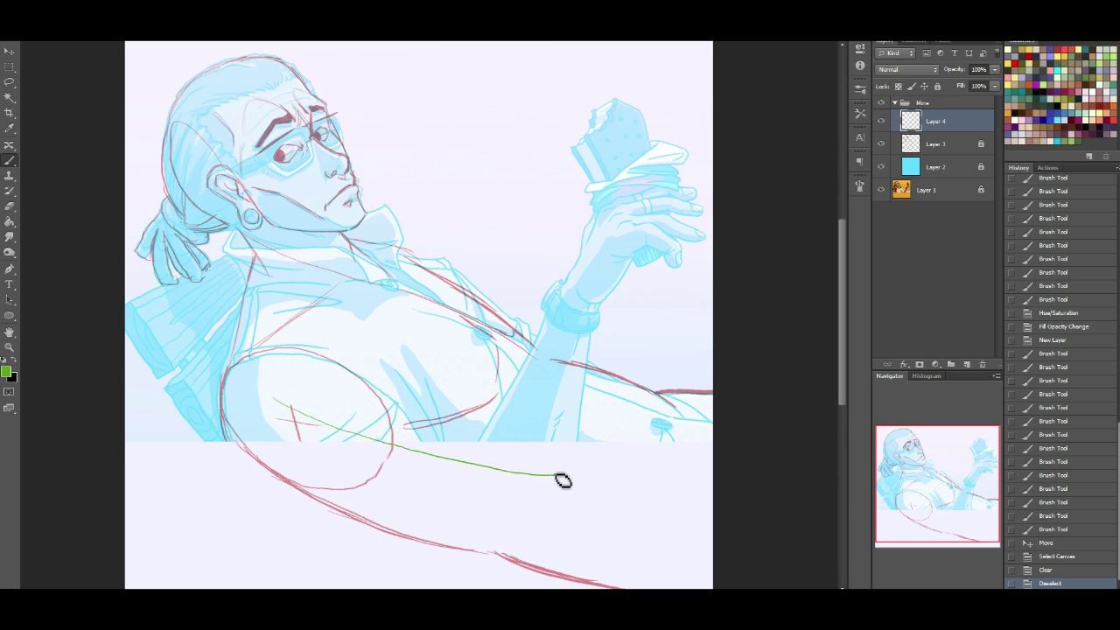
key("ctrl+z")
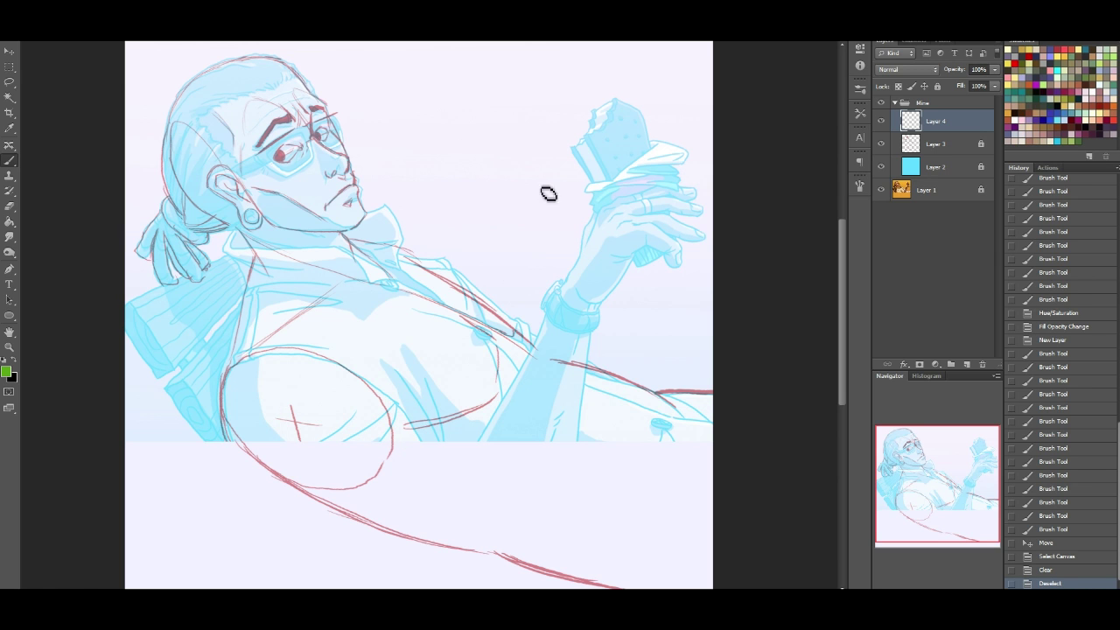
Step: Outline the held ice cream sandwich in green as a long block, including its bitten top and inner side edge
mouse_move(590, 181)
left_mouse_down()
mouse_move(575, 153)
mouse_move(633, 263)
left_mouse_up()
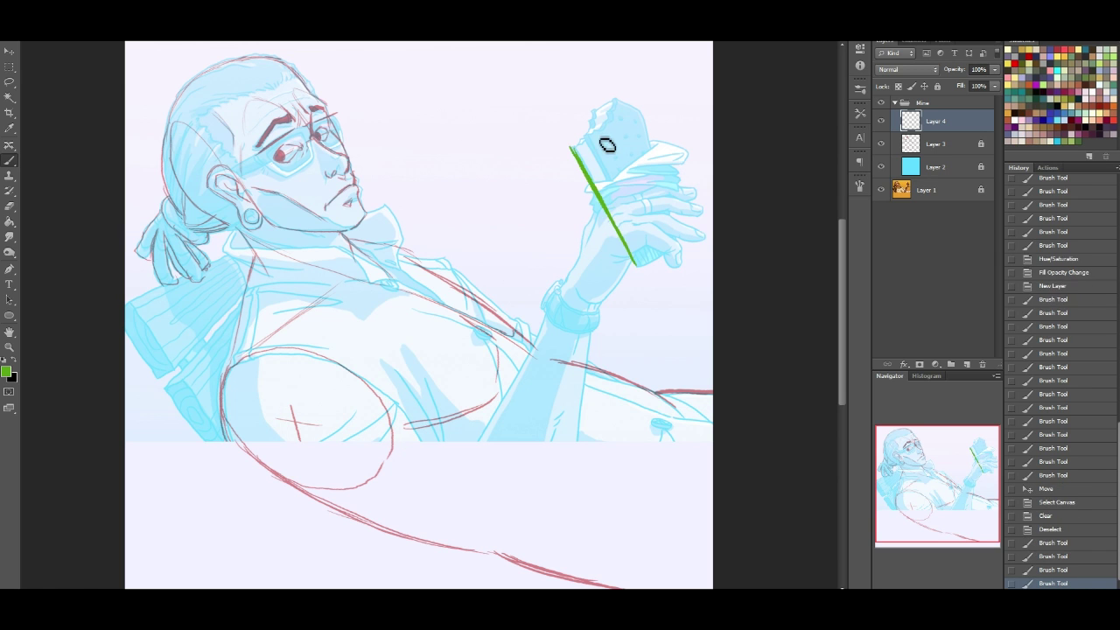
mouse_move(569, 146)
left_mouse_down()
mouse_move(614, 121)
mouse_move(563, 152)
left_mouse_up()
key("ctrl+z")
left_click_drag(610, 98, 589, 141)
mouse_move(596, 140)
left_mouse_down()
mouse_move(612, 98)
mouse_move(642, 112)
mouse_move(654, 156)
left_mouse_up()
mouse_move(681, 215)
left_mouse_down()
mouse_move(640, 123)
mouse_move(682, 217)
left_mouse_up()
mouse_move(655, 145)
left_mouse_down()
mouse_move(695, 231)
mouse_move(640, 114)
mouse_move(678, 193)
mouse_move(648, 139)
mouse_move(671, 212)
left_mouse_up()
left_click_drag(632, 263, 658, 260)
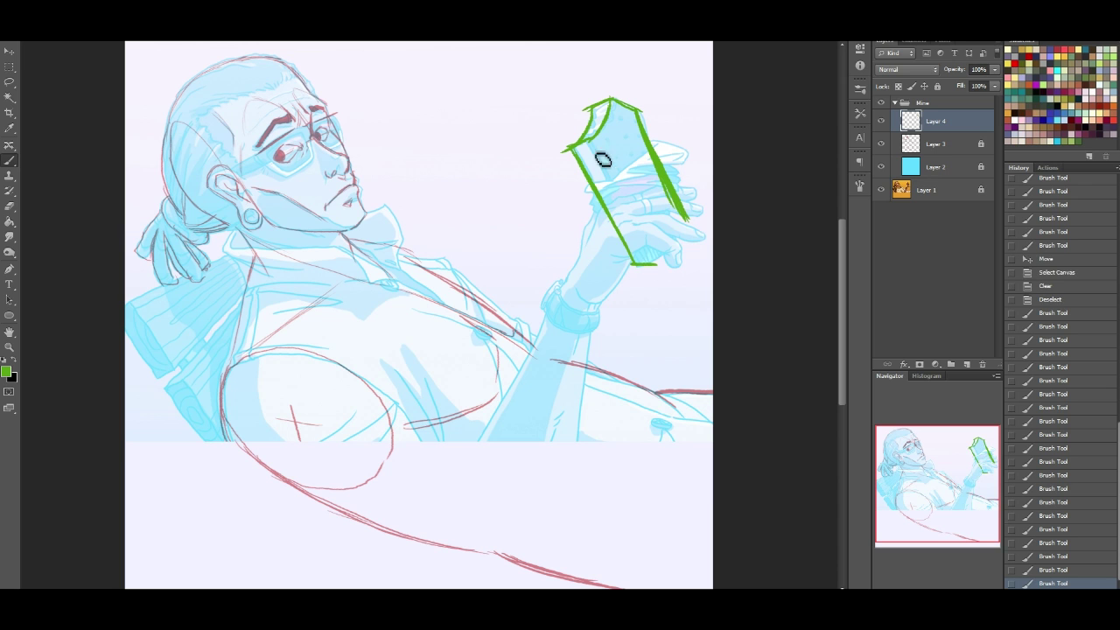
mouse_move(601, 140)
left_mouse_down()
mouse_move(649, 255)
mouse_move(680, 237)
mouse_move(655, 265)
mouse_move(697, 220)
mouse_move(691, 230)
left_mouse_up()
Step: Erase excess green along the inside of the ice cream block's far edge and compare against the original illustration
left_click(11, 207)
left_click_drag(645, 159, 670, 206)
left_click_drag(629, 120, 676, 221)
left_click_drag(645, 155, 669, 206)
left_click_drag(629, 127, 651, 168)
left_click_drag(674, 217, 677, 221)
left_click_drag(670, 205, 677, 222)
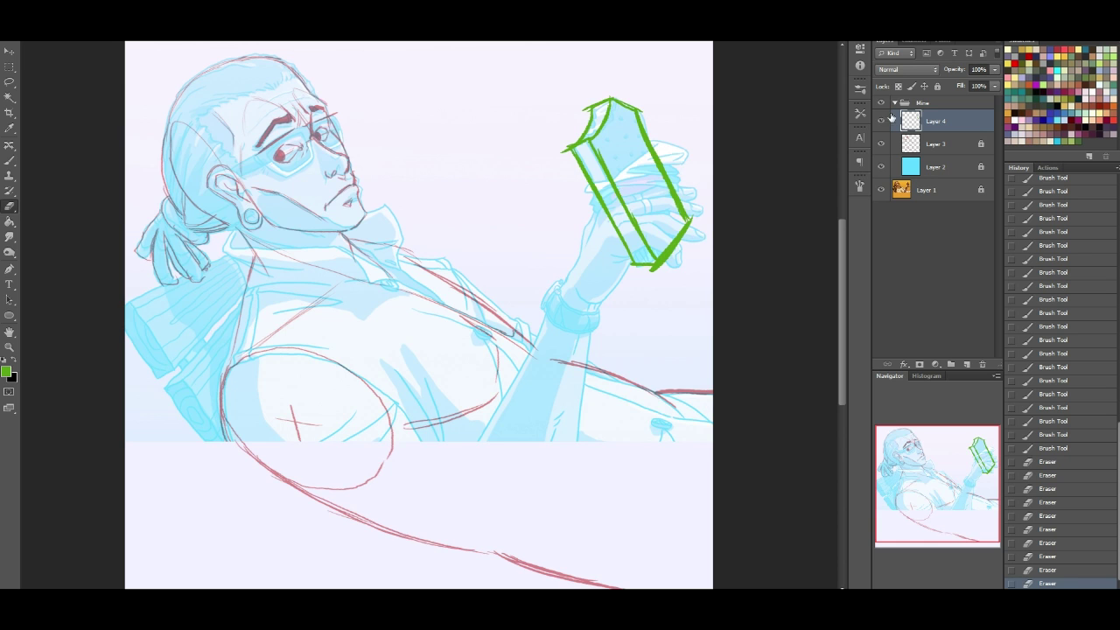
left_click(882, 103)
left_click(882, 104)
Step: Recolour the ice cream outline yellow with Hue/Saturation: Hue -44, Saturation +38, Lightness +19
left_click(9, 161)
key("ctrl+u")
left_click_drag(797, 178, 769, 180)
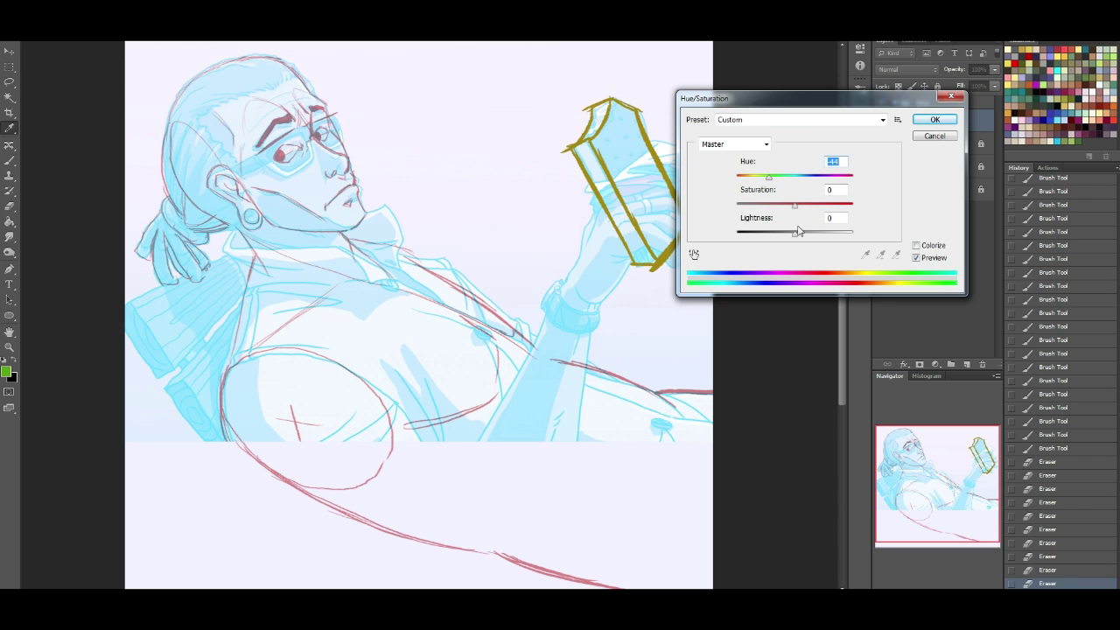
left_click_drag(801, 237, 819, 207)
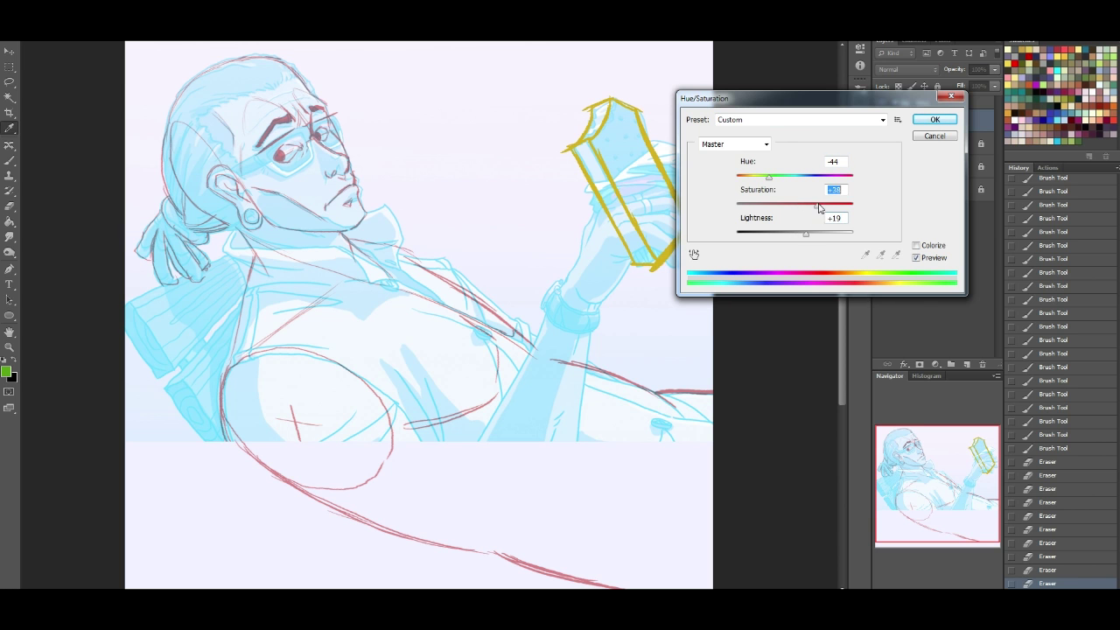
left_click(933, 120)
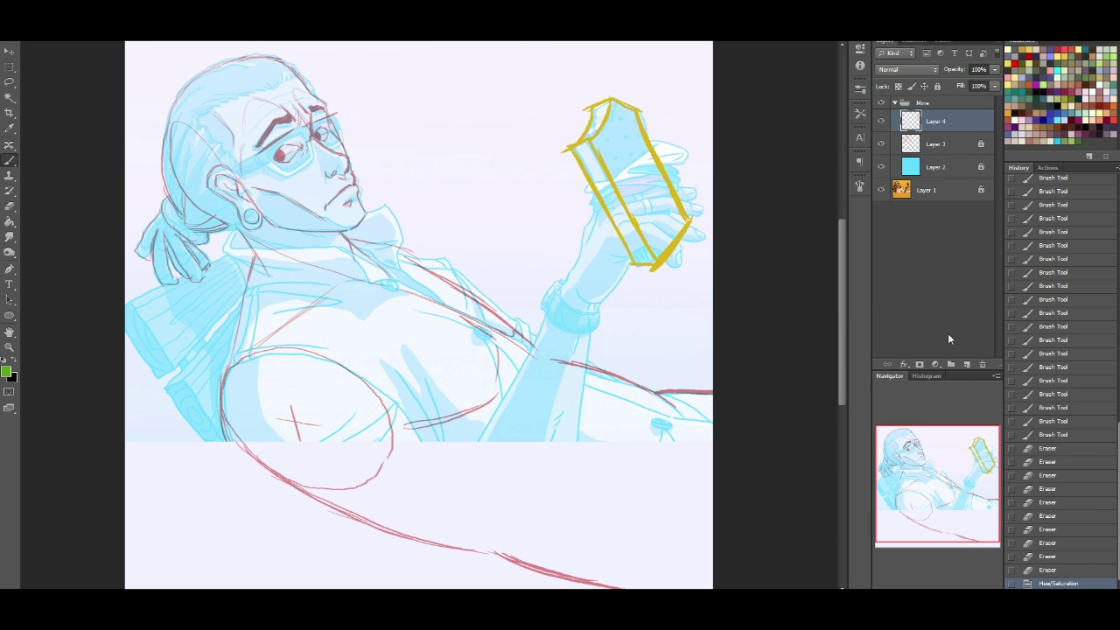
Step: Add a new layer in Multiply mode above Layer 4 and choose a saturated green as the foreground colour
left_click(966, 364)
left_click(908, 69)
left_click(910, 122)
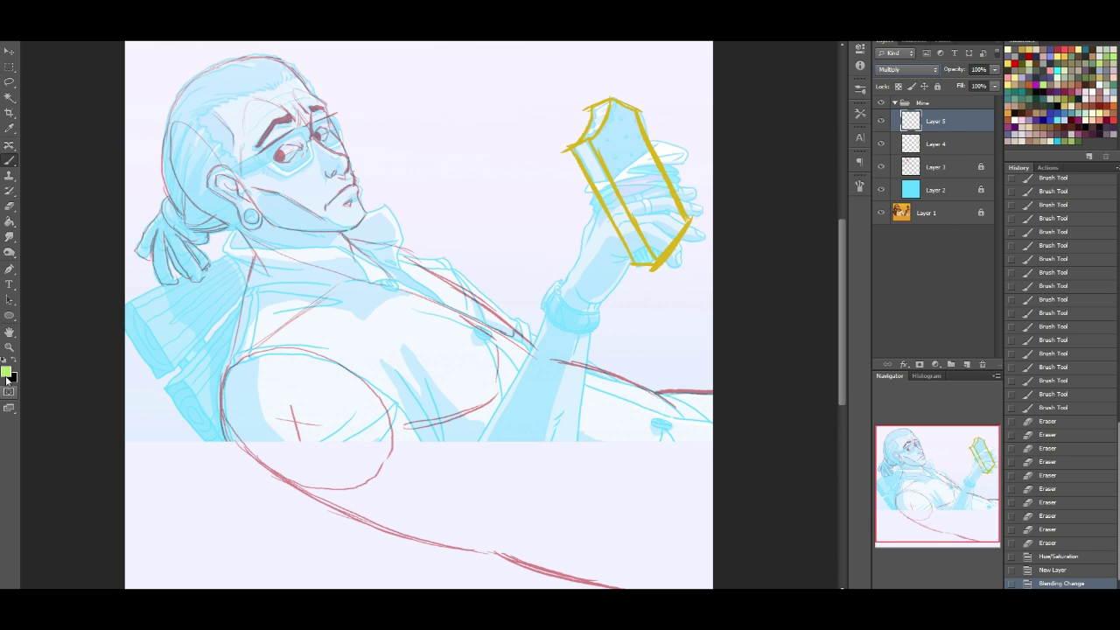
left_click(6, 375)
left_click(762, 264)
left_click(881, 293)
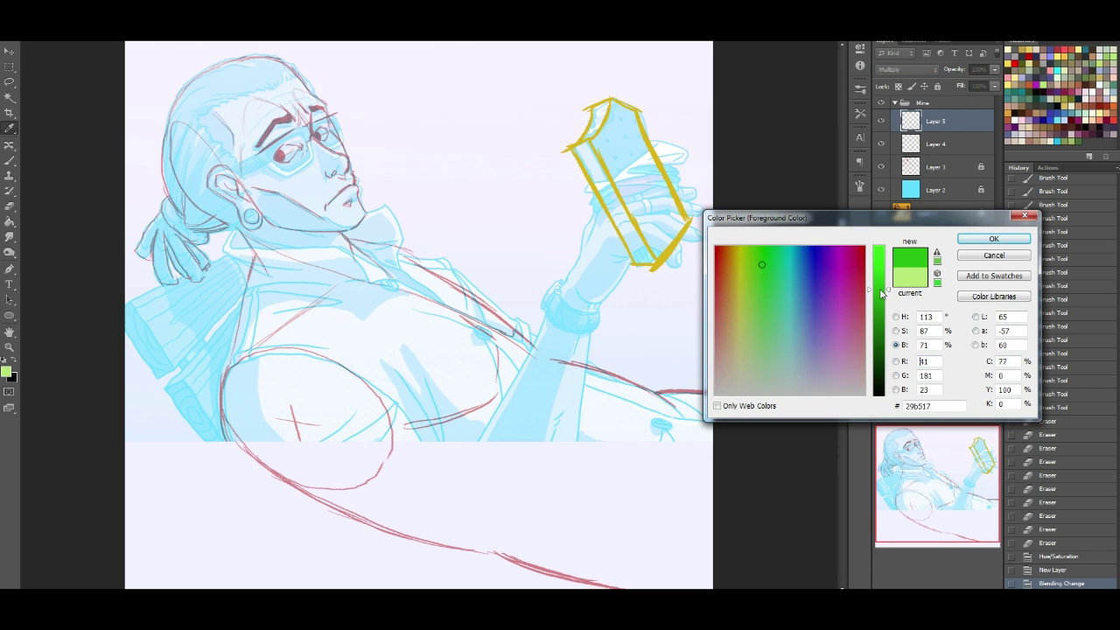
left_click(988, 242)
Step: Draw a green guide line from the shoulder cross to the ice cream's inner edge, mark its end with a cross, and erase the doubled strokes
left_click_drag(780, 198, 761, 175)
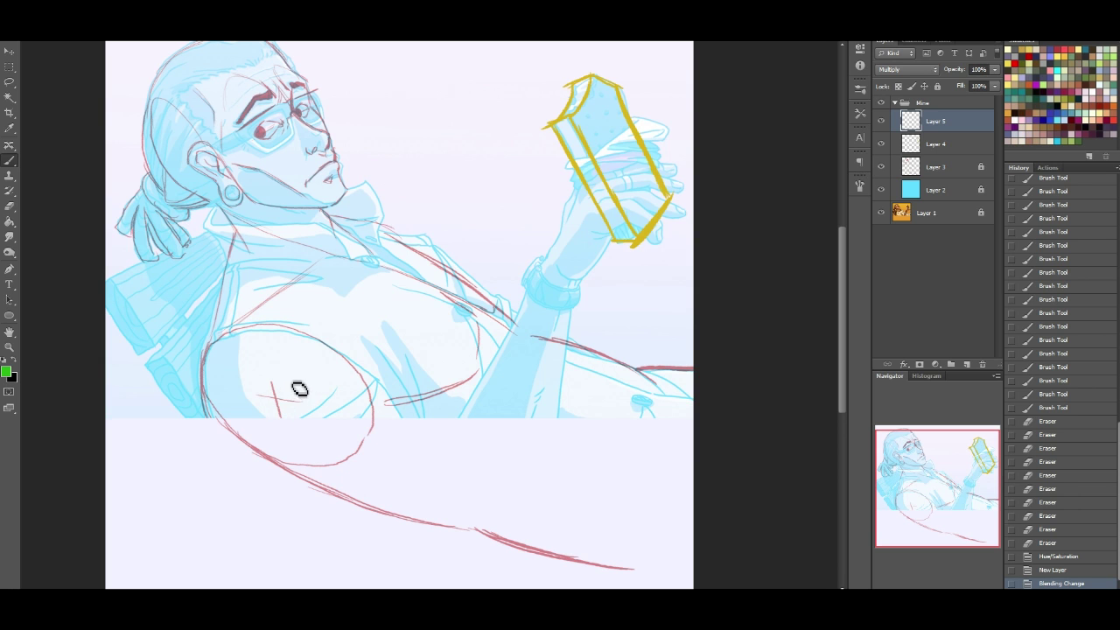
left_click_drag(280, 401, 598, 162)
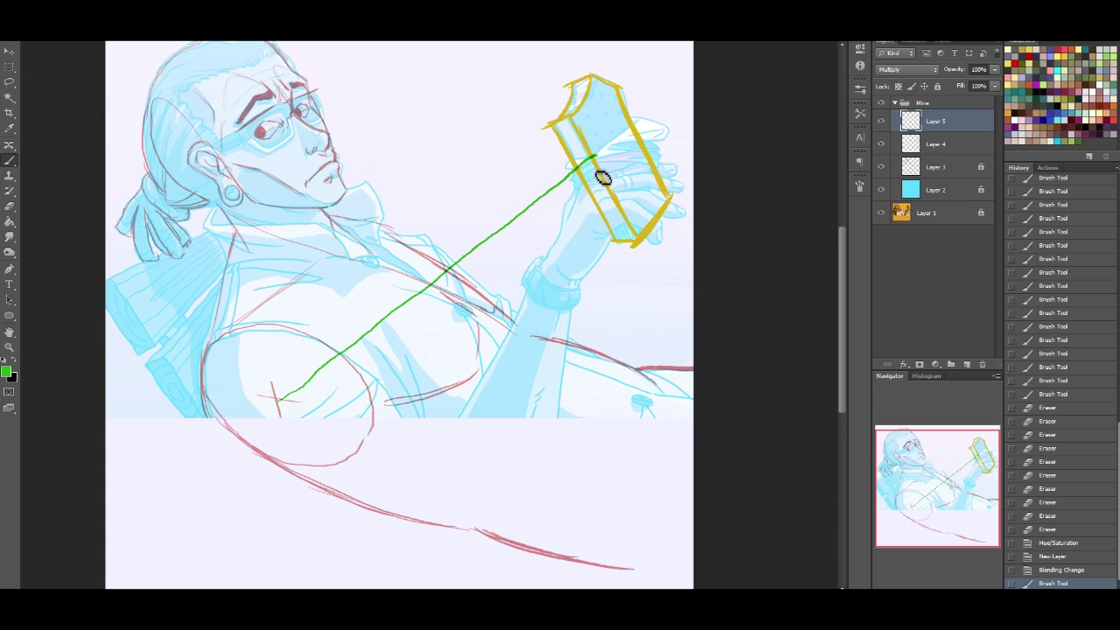
mouse_move(578, 164)
left_mouse_down()
mouse_move(603, 174)
mouse_move(591, 191)
mouse_move(537, 201)
mouse_move(498, 235)
left_mouse_up()
left_click_drag(560, 191, 461, 273)
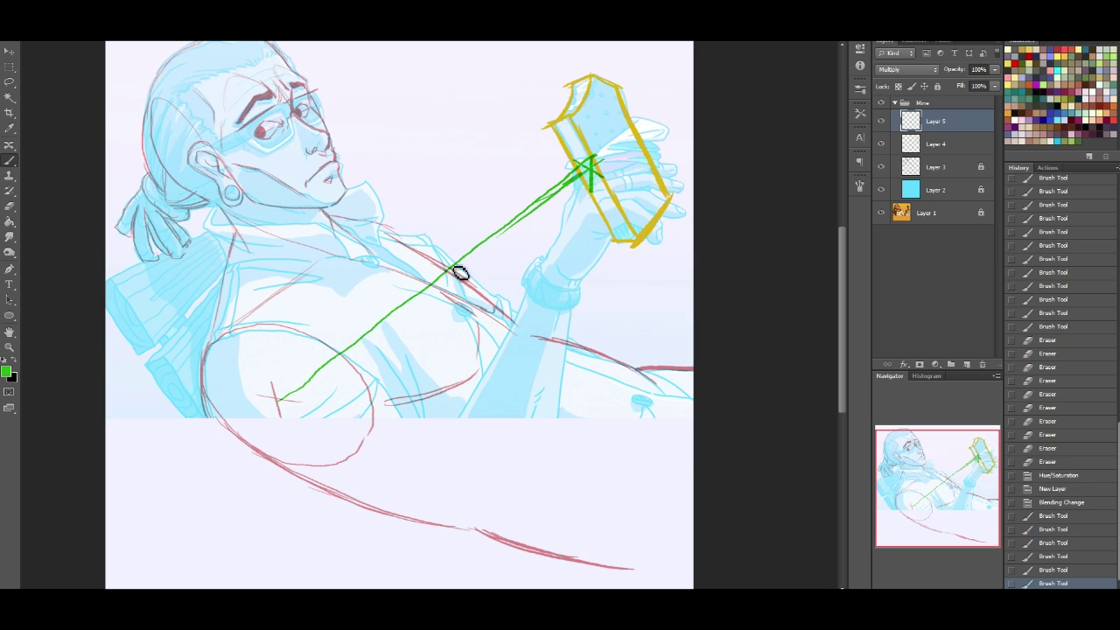
left_click(8, 209)
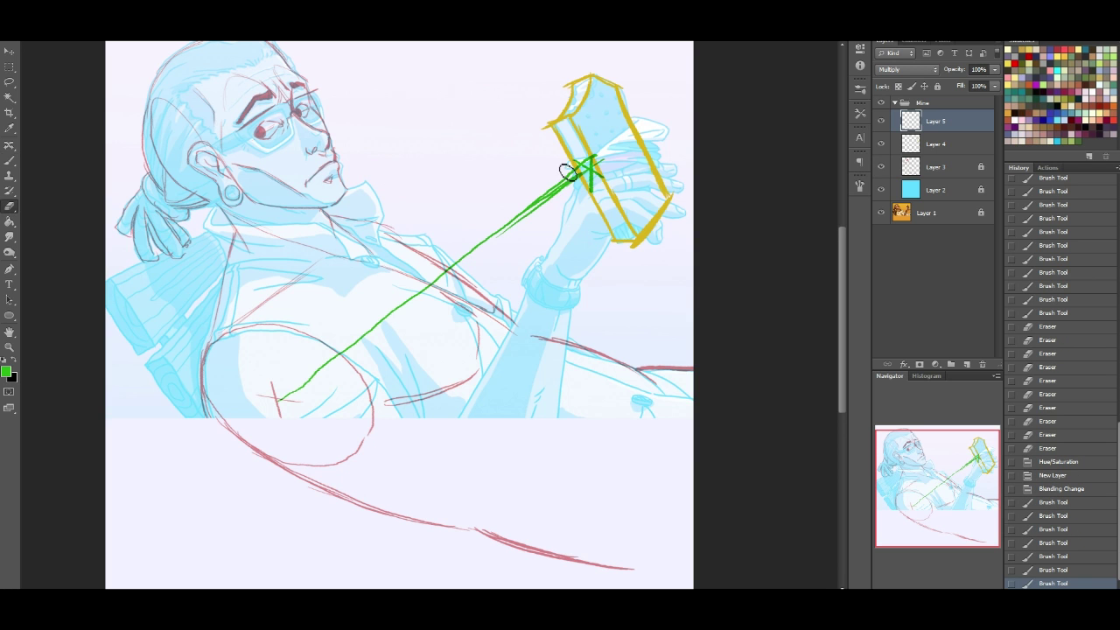
mouse_move(560, 175)
left_mouse_down()
mouse_move(501, 225)
mouse_move(497, 214)
left_mouse_up()
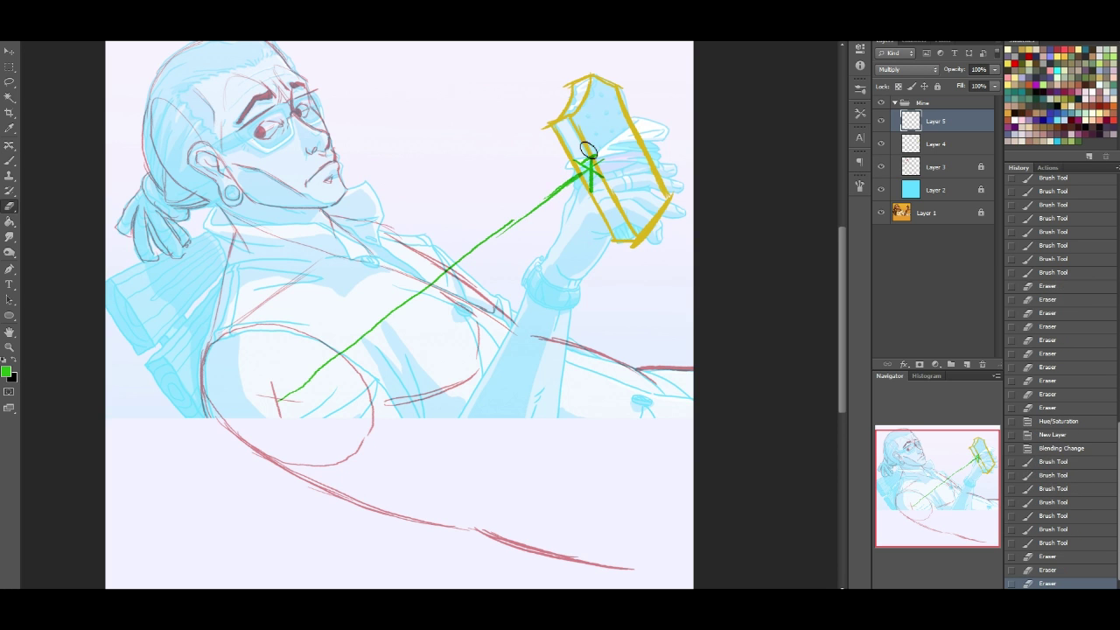
left_click(599, 158)
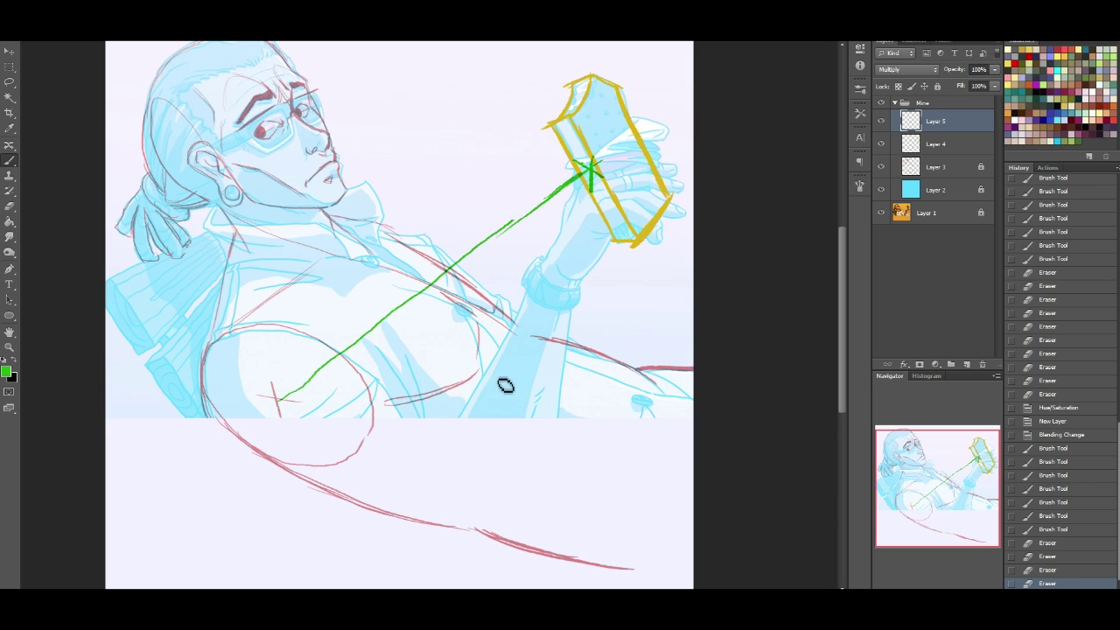
Step: Draw a straight green guide from the middle of the shoulder-to-hand line diagonally down across the forearm into the empty canvas below
mouse_move(493, 422)
left_mouse_down()
mouse_move(531, 402)
mouse_move(542, 306)
mouse_move(512, 279)
left_mouse_up()
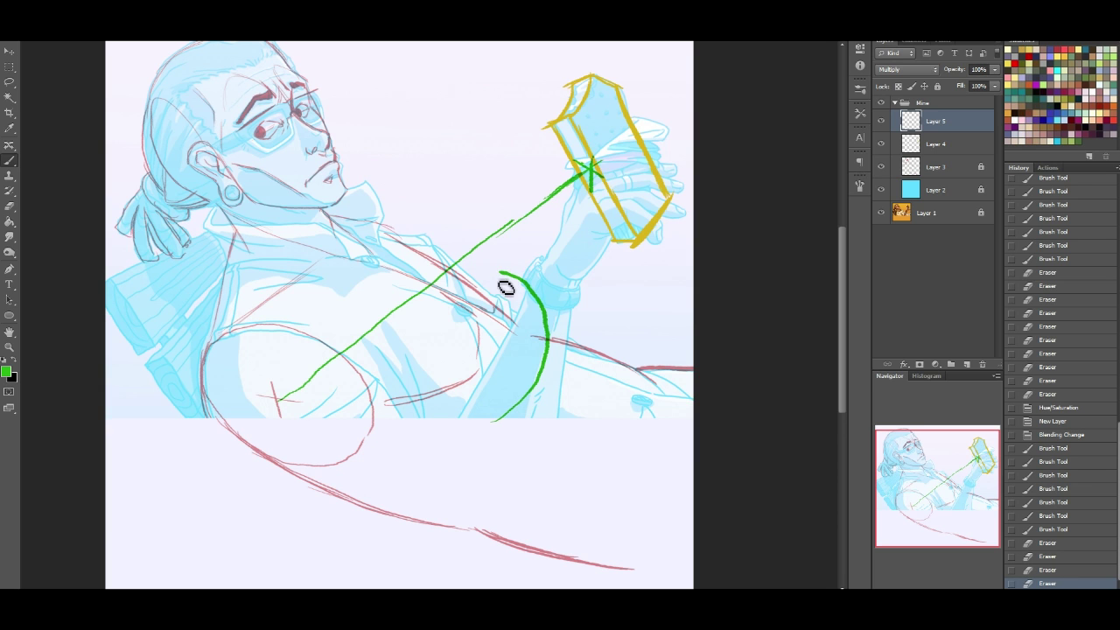
key("ctrl+z")
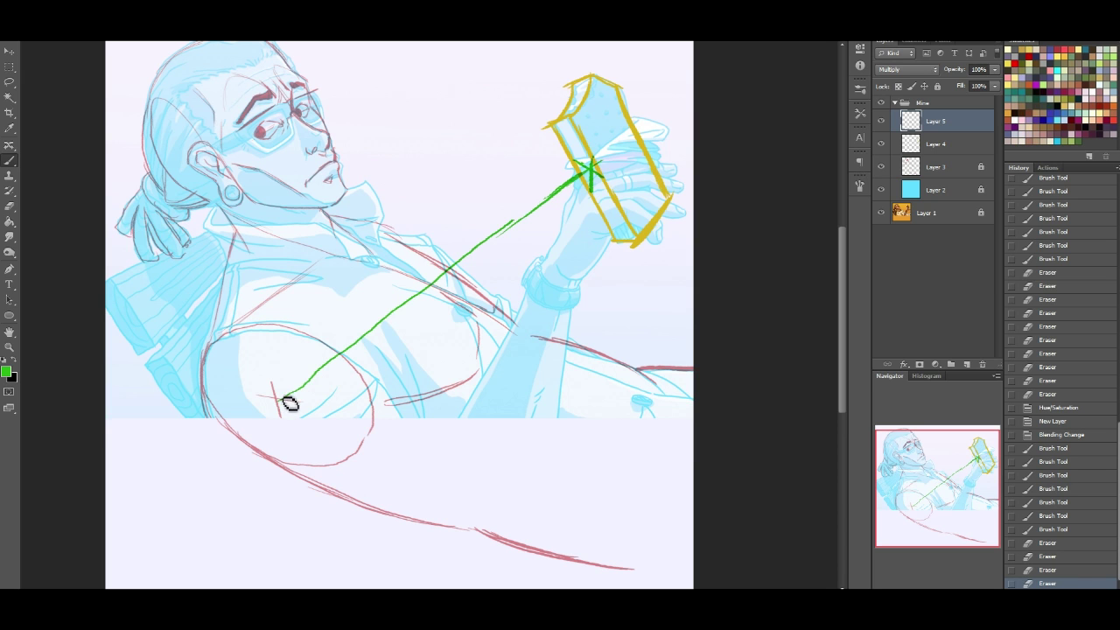
left_click_drag(439, 270, 491, 350)
left_click_drag(515, 386, 611, 525)
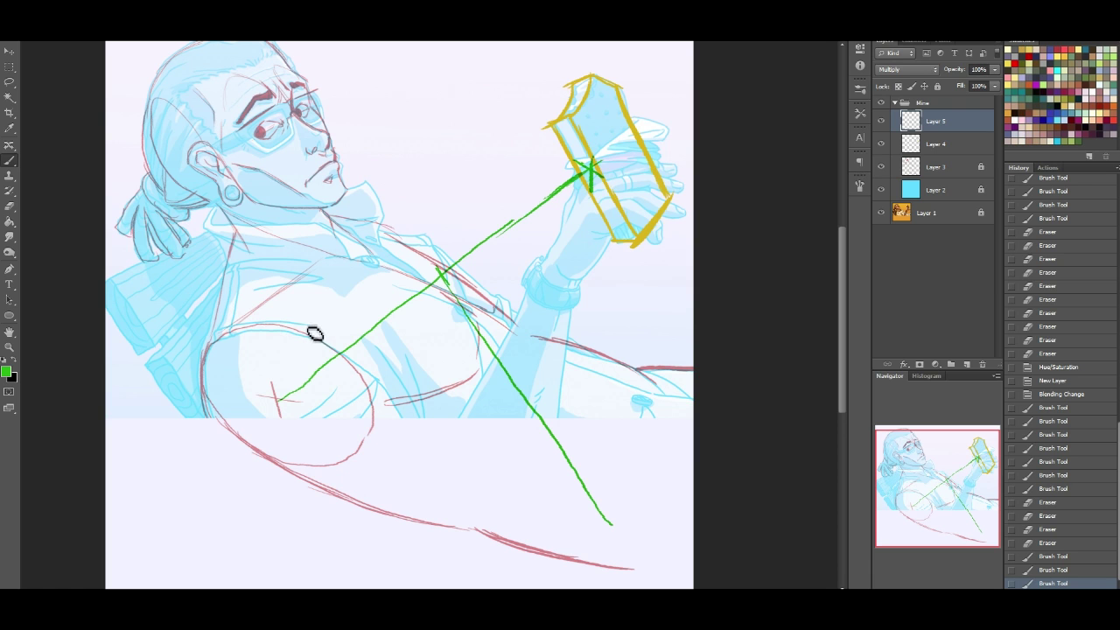
left_click_drag(584, 175, 591, 191)
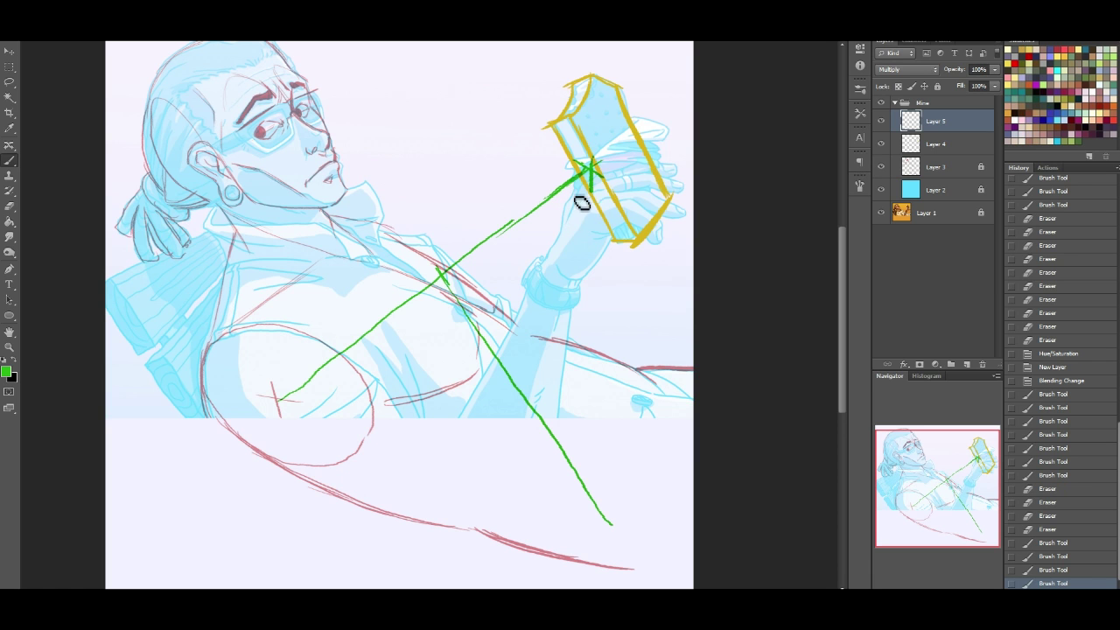
mouse_move(549, 259)
left_mouse_down()
mouse_move(578, 271)
mouse_move(563, 273)
left_mouse_up()
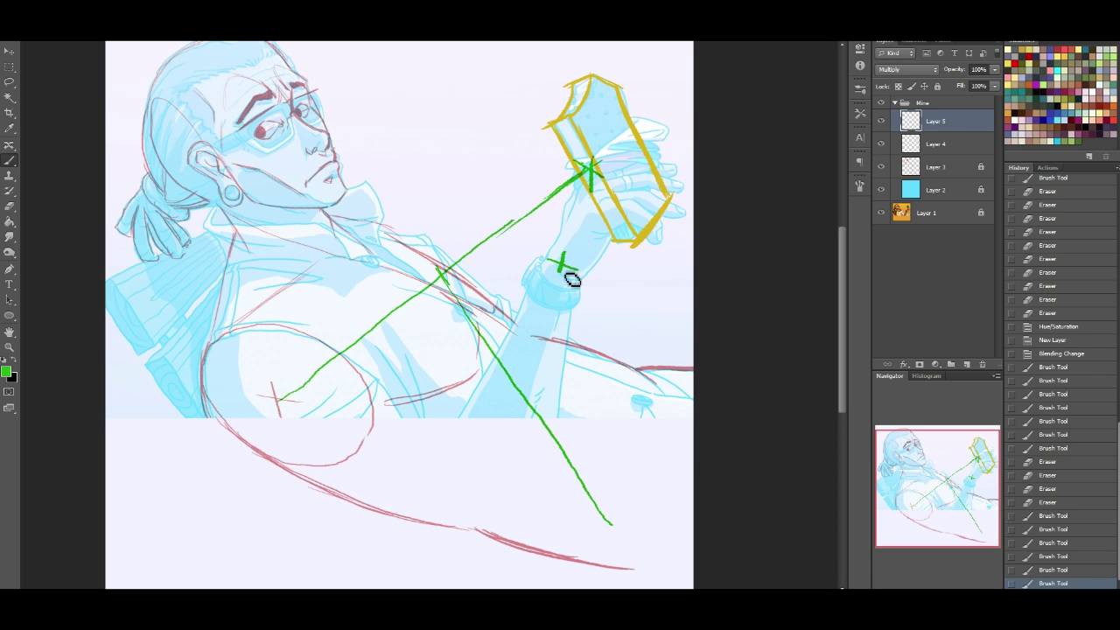
left_click(1055, 556)
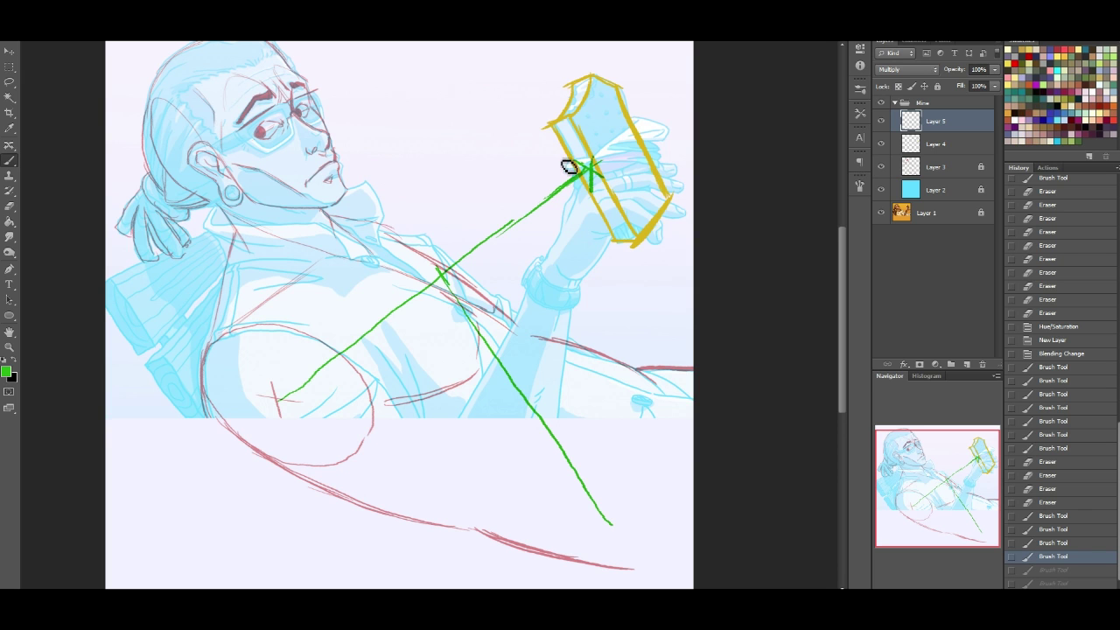
Step: Block in the hand as a faceted green shape wrapping around the lower half of the ice cream
mouse_move(571, 154)
left_mouse_down()
mouse_move(567, 218)
mouse_move(594, 241)
left_mouse_up()
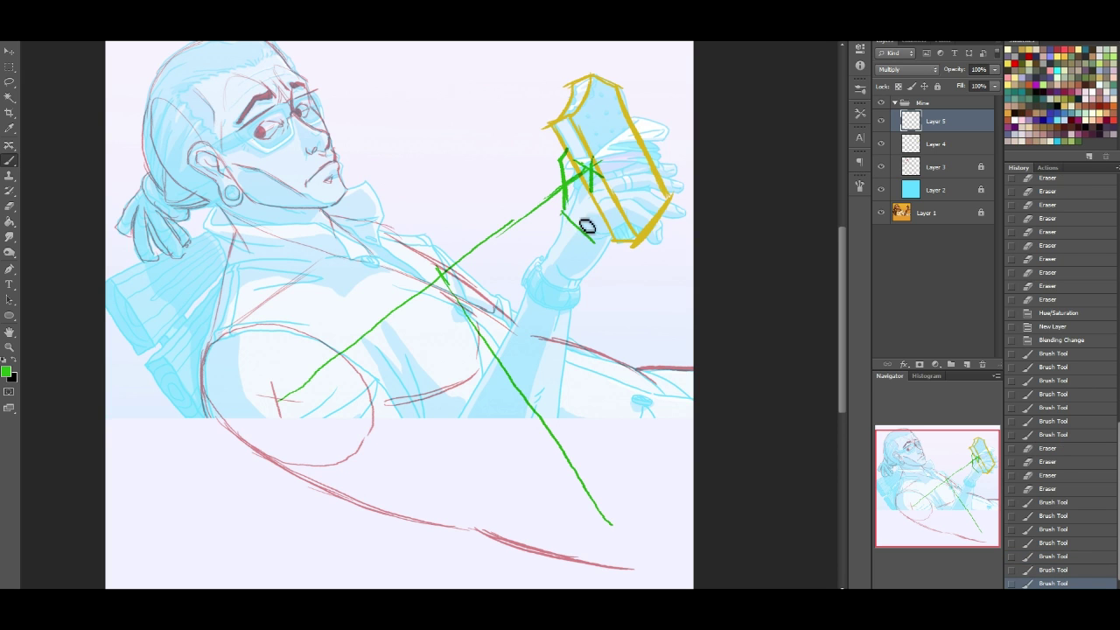
mouse_move(577, 167)
left_mouse_down()
mouse_move(644, 140)
mouse_move(635, 131)
left_mouse_up()
left_click_drag(595, 247, 661, 227)
left_click_drag(633, 116, 658, 133)
key("ctrl+z")
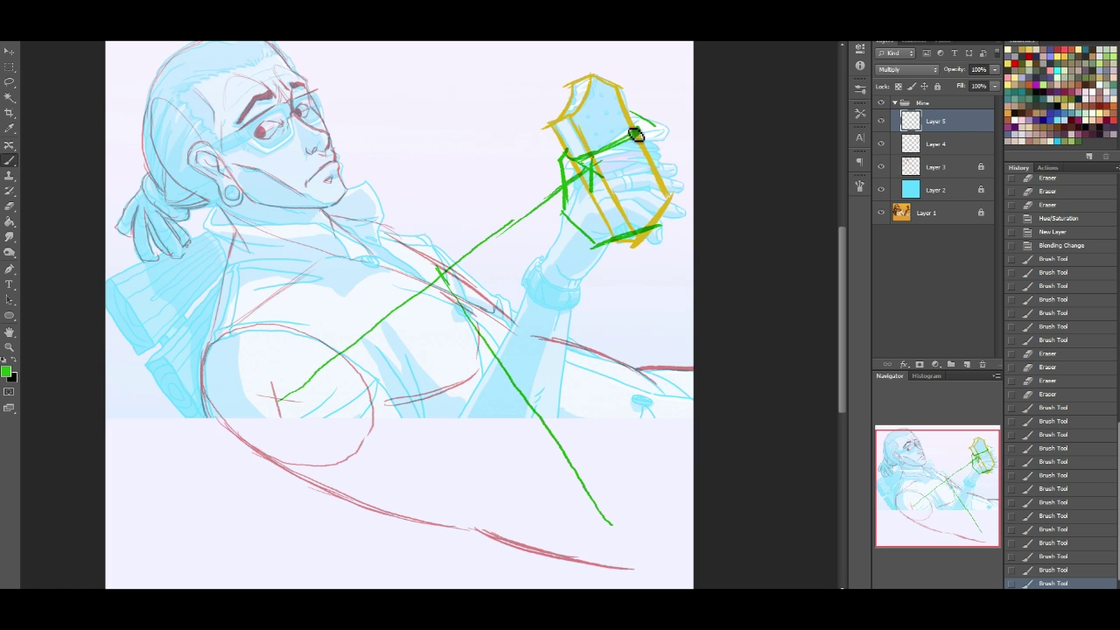
mouse_move(665, 154)
left_mouse_down()
mouse_move(670, 200)
mouse_move(647, 240)
mouse_move(626, 245)
left_mouse_up()
Step: Erase the old green cross inside the hand block and draw a new cross near its lower inner corner at the wrist
left_click(10, 205)
left_click_drag(601, 212, 591, 186)
left_click_drag(607, 219, 595, 191)
left_click(11, 161)
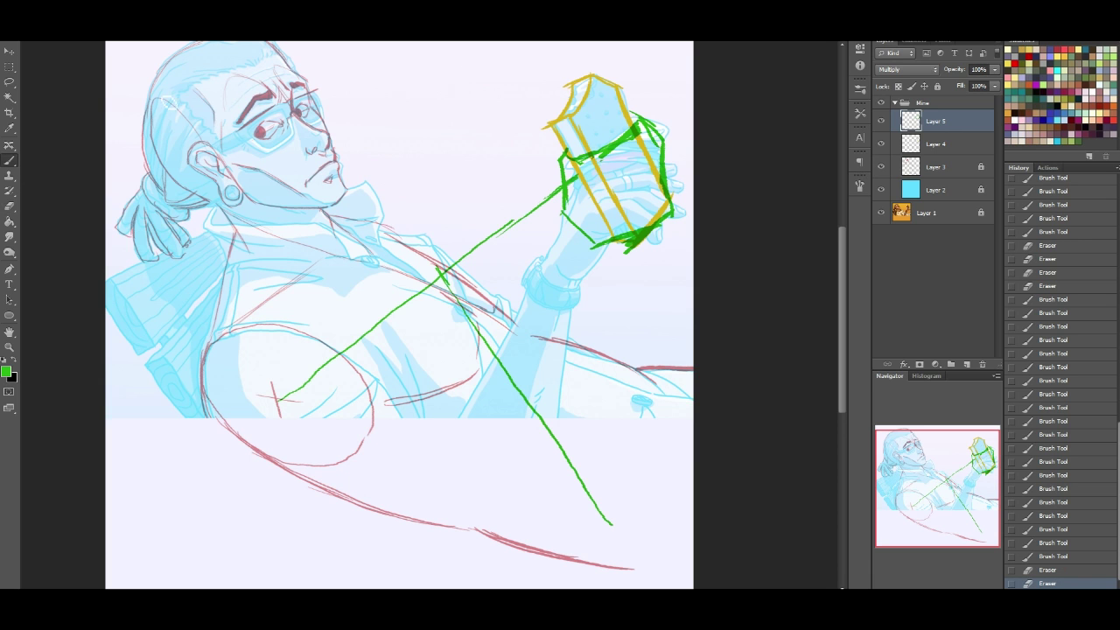
left_click_drag(592, 212, 581, 224)
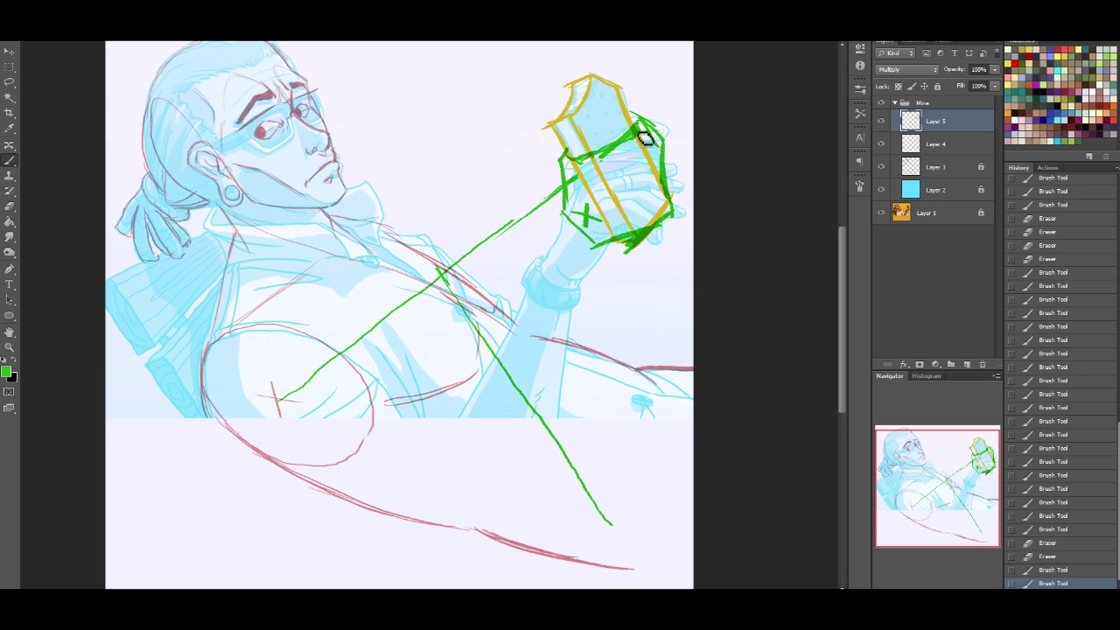
Step: Erase the old shoulder-to-hand guide and redraw it in green from the shoulder cross to the new wrist mark
left_click(10, 207)
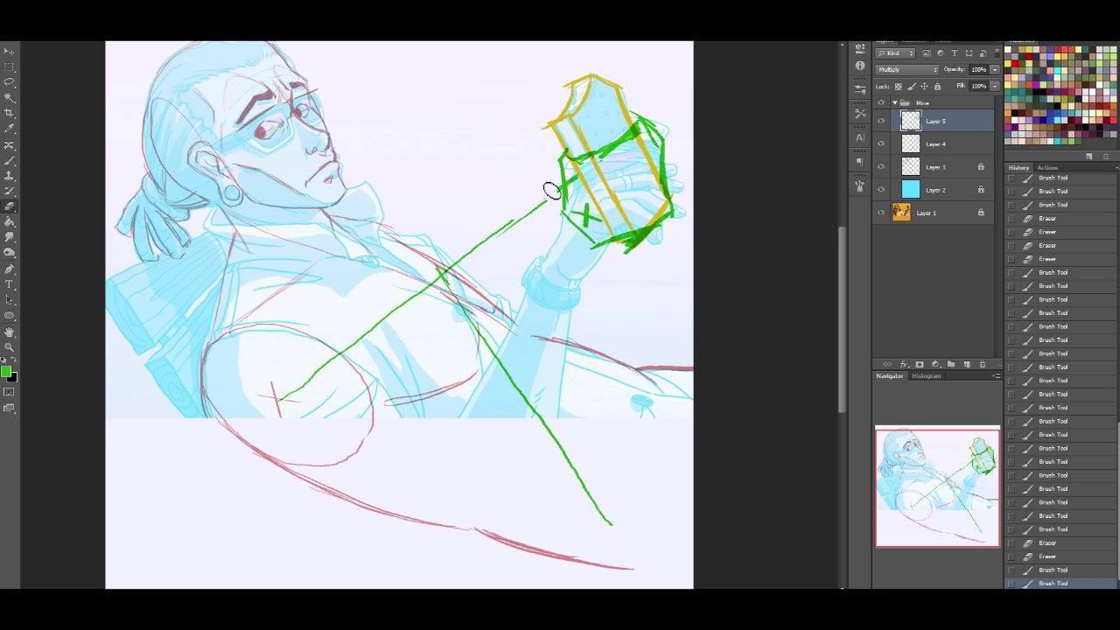
mouse_move(548, 202)
left_mouse_down()
mouse_move(438, 272)
mouse_move(355, 346)
mouse_move(288, 358)
left_mouse_up()
left_click(10, 161)
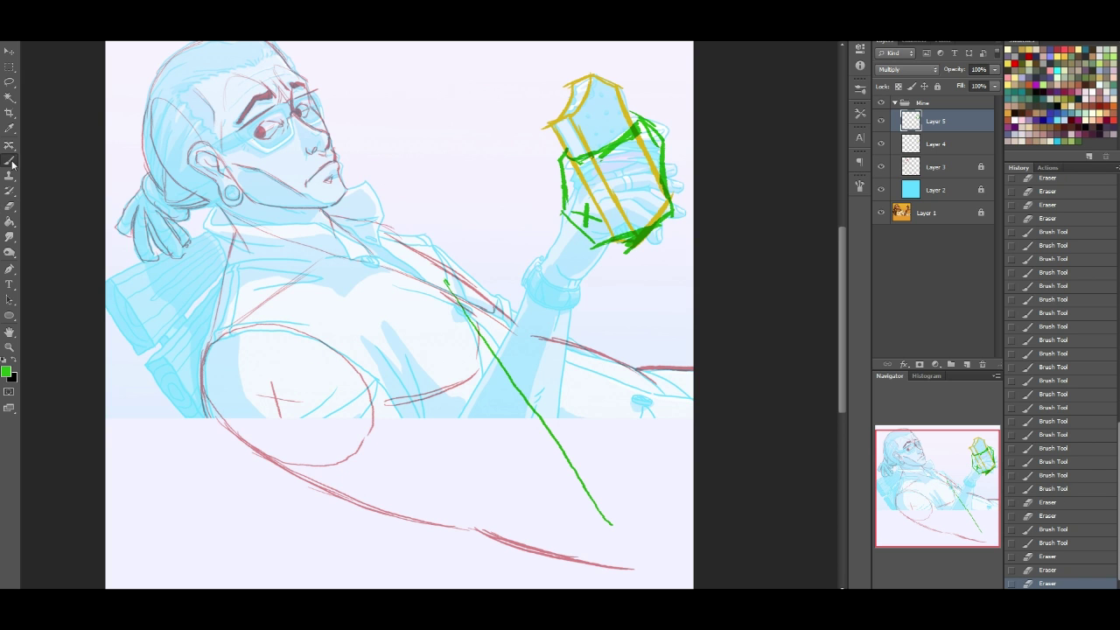
mouse_move(592, 219)
left_mouse_down()
mouse_move(313, 412)
mouse_move(289, 408)
mouse_move(555, 253)
left_mouse_up()
key("ctrl+z")
left_click_drag(401, 350, 578, 237)
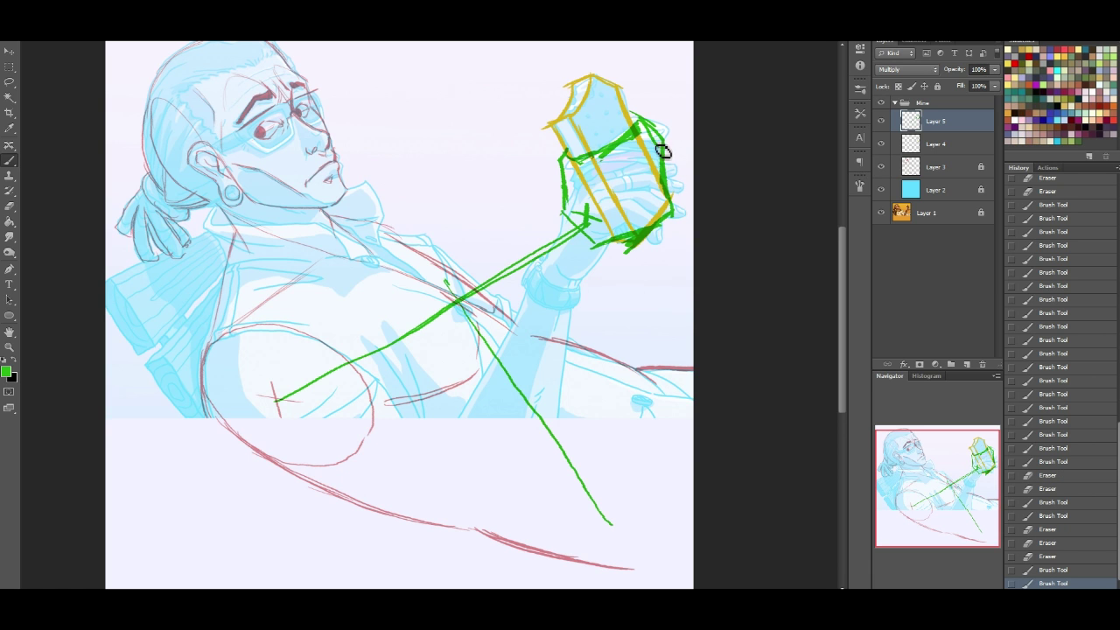
Step: Lasso the green hand block on Layer 5, shrink it slightly with Free Transform and deselect
left_click(7, 82)
left_click(530, 106)
left_click_drag(986, 529, 876, 488)
left_click(10, 158)
left_click(954, 144)
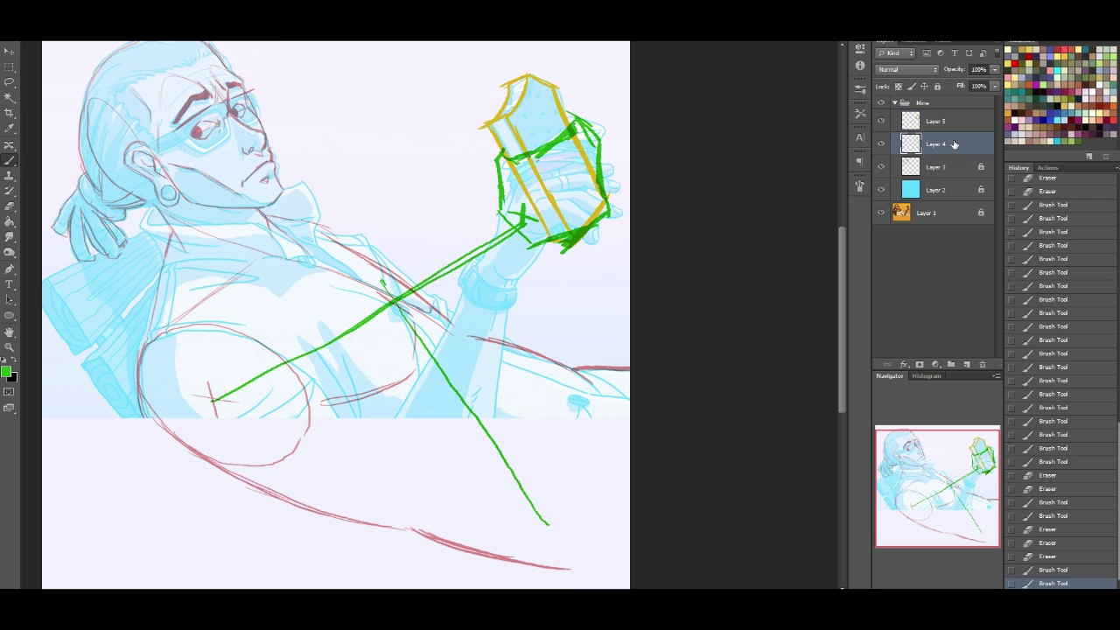
left_click(920, 124)
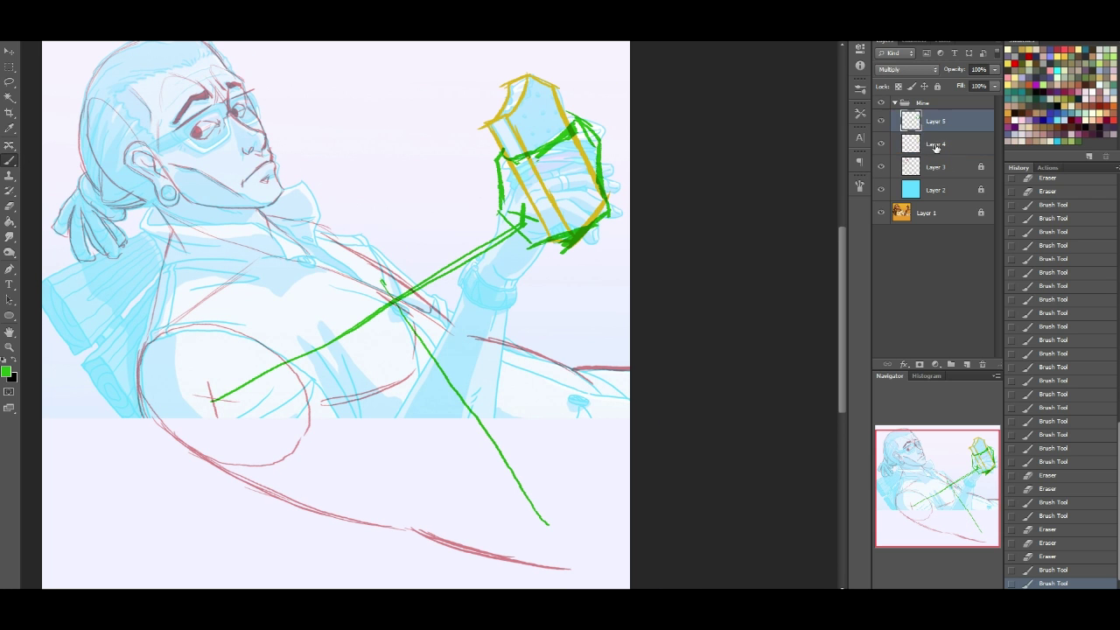
left_click(9, 81)
mouse_move(462, 171)
left_mouse_down()
mouse_move(645, 131)
mouse_move(522, 251)
mouse_move(467, 206)
left_mouse_up()
key("ctrl+t")
left_click_drag(459, 81, 477, 90)
key("Return")
key("ctrl+d")
key("b")
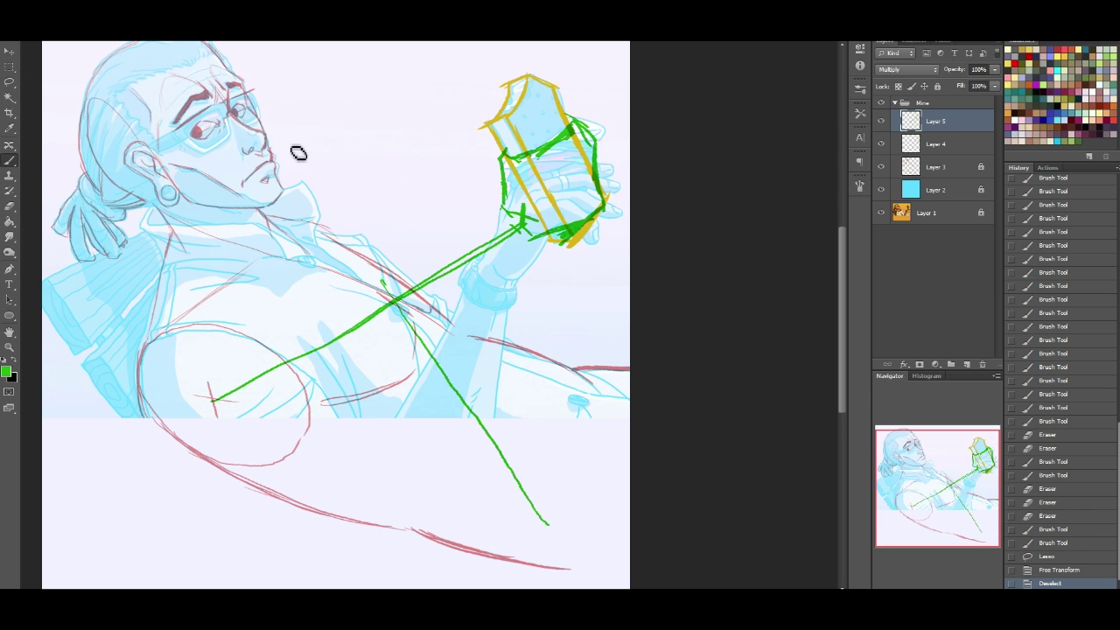
Step: Sketch a small green bent-arm diagram between the head and the ice cream, with joint circles, limb thickness and a bending arrow
left_click_drag(964, 506, 968, 506)
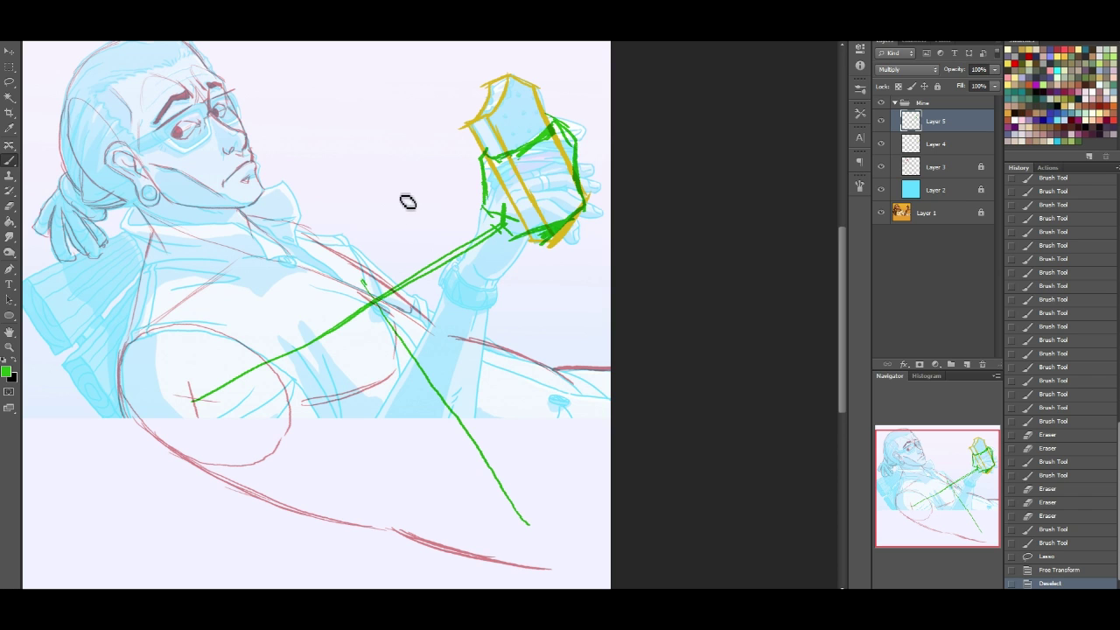
mouse_move(323, 103)
left_mouse_down()
mouse_move(348, 182)
mouse_move(428, 163)
left_mouse_up()
left_click_drag(325, 101, 309, 92)
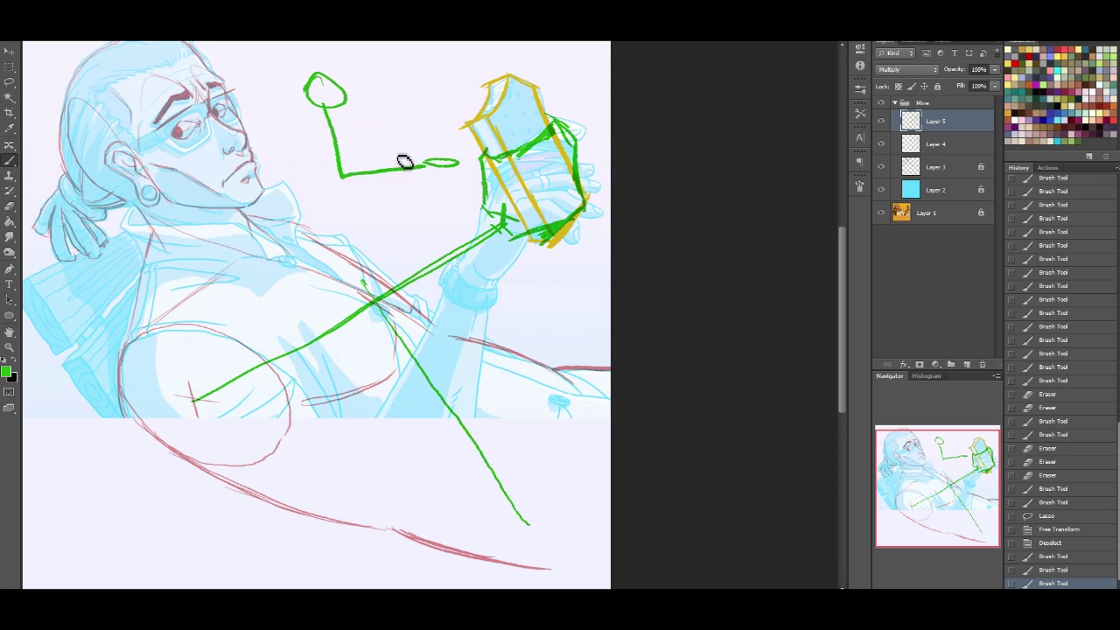
mouse_move(440, 160)
left_mouse_down()
mouse_move(375, 99)
mouse_move(317, 93)
mouse_move(327, 183)
mouse_move(313, 102)
mouse_move(341, 182)
mouse_move(371, 160)
mouse_move(334, 175)
left_mouse_up()
mouse_move(321, 104)
left_mouse_down()
mouse_move(341, 114)
mouse_move(330, 95)
left_mouse_up()
mouse_move(347, 177)
left_mouse_down()
mouse_move(362, 158)
mouse_move(428, 172)
mouse_move(450, 153)
mouse_move(442, 164)
left_mouse_up()
Step: Lasso the bent-arm diagram, clear it from Layer 5 and deselect
left_click(8, 78)
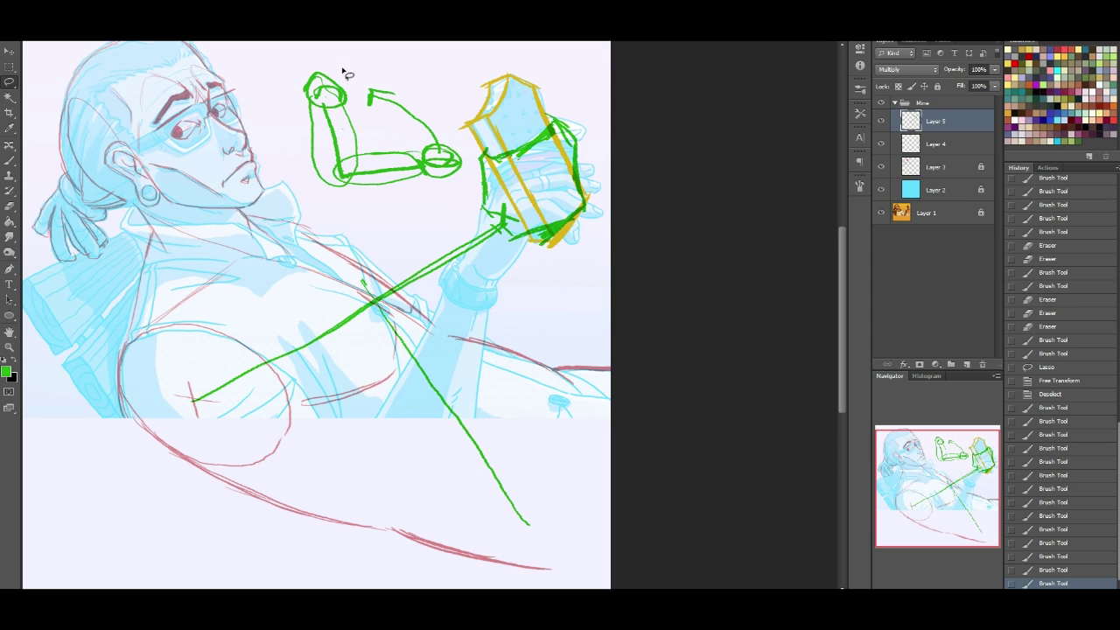
left_click_drag(350, 78, 302, 104)
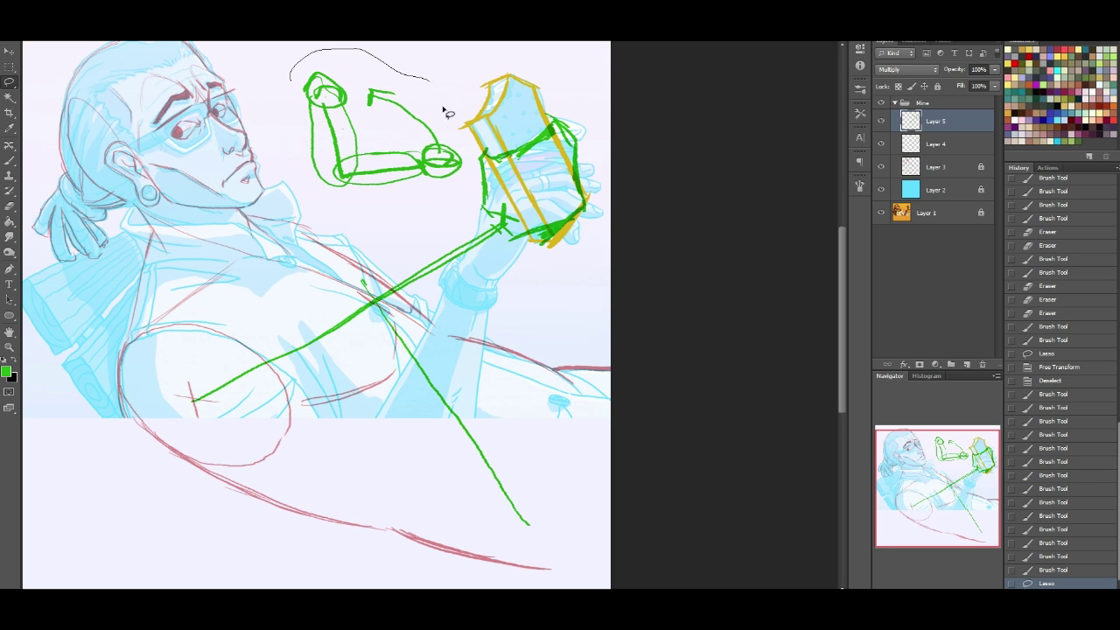
left_click_drag(307, 74, 308, 77)
key("Delete")
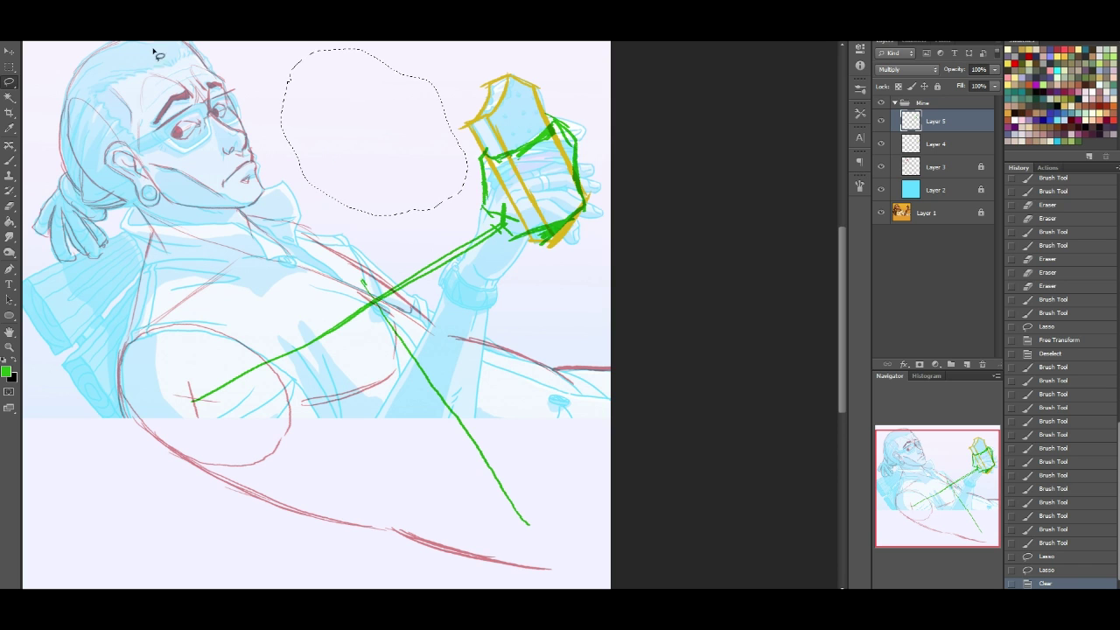
key("ctrl+d")
Step: Sketch the near upper arm's contours in green from the shoulder circle and draw an elbow circle on the lower guide line
left_click(12, 158)
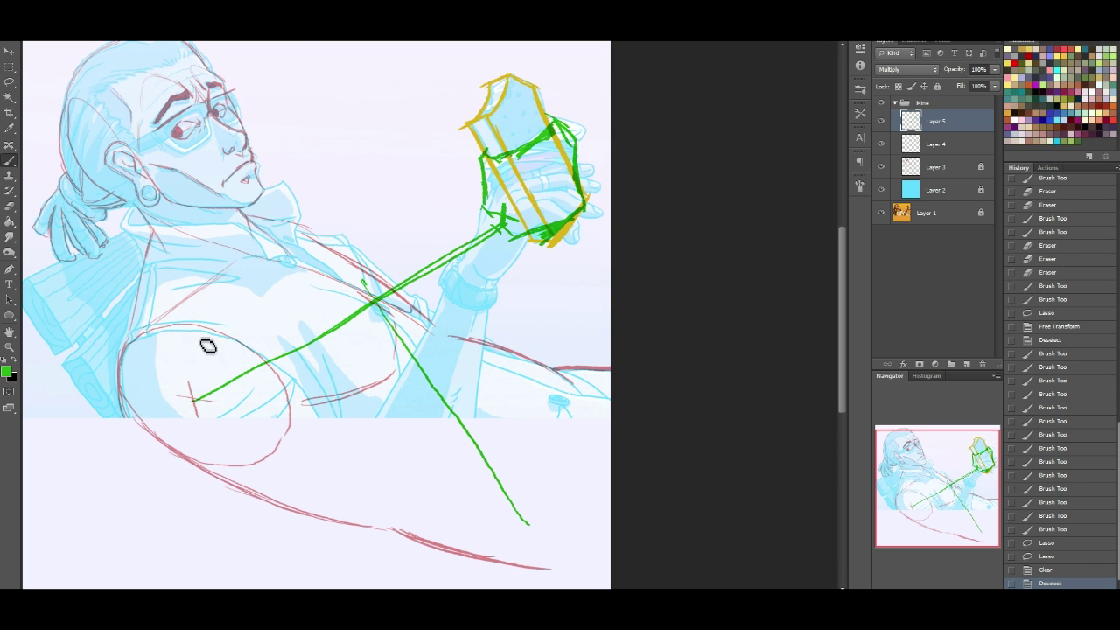
mouse_move(204, 325)
left_mouse_down()
mouse_move(278, 382)
mouse_move(245, 343)
left_mouse_up()
mouse_move(214, 326)
left_mouse_down()
mouse_move(279, 381)
mouse_move(247, 350)
mouse_move(286, 380)
mouse_move(369, 392)
left_mouse_up()
left_click_drag(317, 385, 453, 438)
left_click_drag(219, 466, 311, 495)
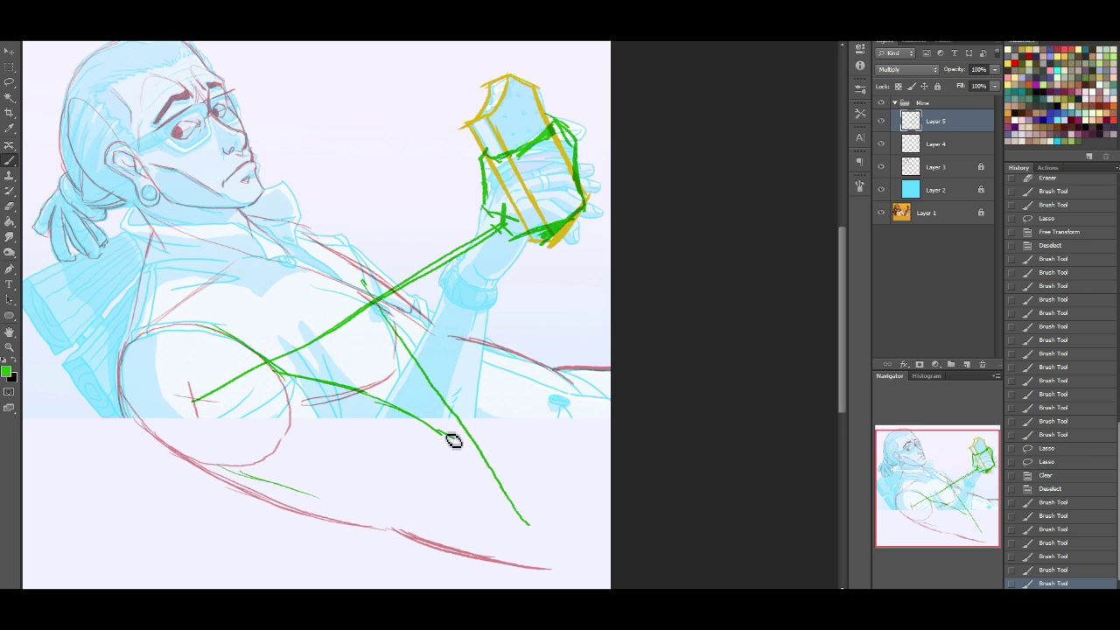
mouse_move(490, 463)
left_mouse_down()
mouse_move(515, 473)
mouse_move(483, 427)
left_mouse_up()
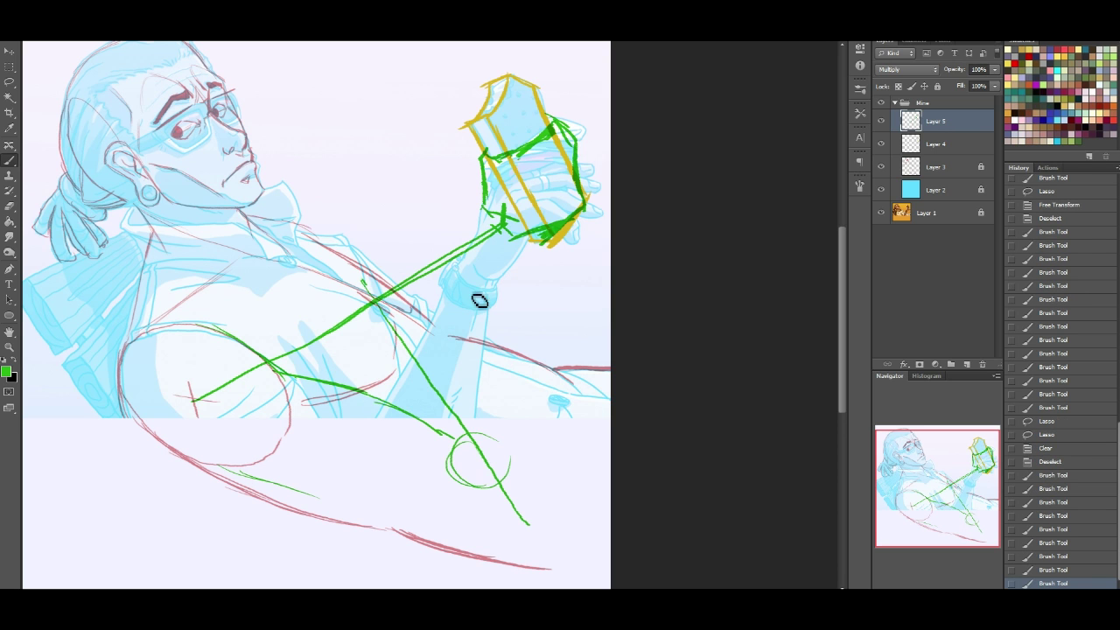
Step: Sketch the forearm's inner and outer contours in green from the wrist to the elbow, overlapping the end of the upper arm
left_click_drag(483, 213, 438, 347)
left_click_drag(442, 336, 413, 396)
left_click_drag(412, 392, 414, 429)
mouse_move(500, 218)
left_mouse_down()
mouse_move(520, 248)
mouse_move(456, 296)
mouse_move(401, 391)
left_mouse_up()
left_click_drag(442, 441, 470, 483)
left_click_drag(415, 411, 453, 457)
left_click_drag(502, 228, 487, 207)
left_click_drag(526, 243, 514, 354)
left_click_drag(514, 302, 517, 385)
mouse_move(517, 357)
left_mouse_down()
mouse_move(513, 482)
mouse_move(477, 504)
left_mouse_up()
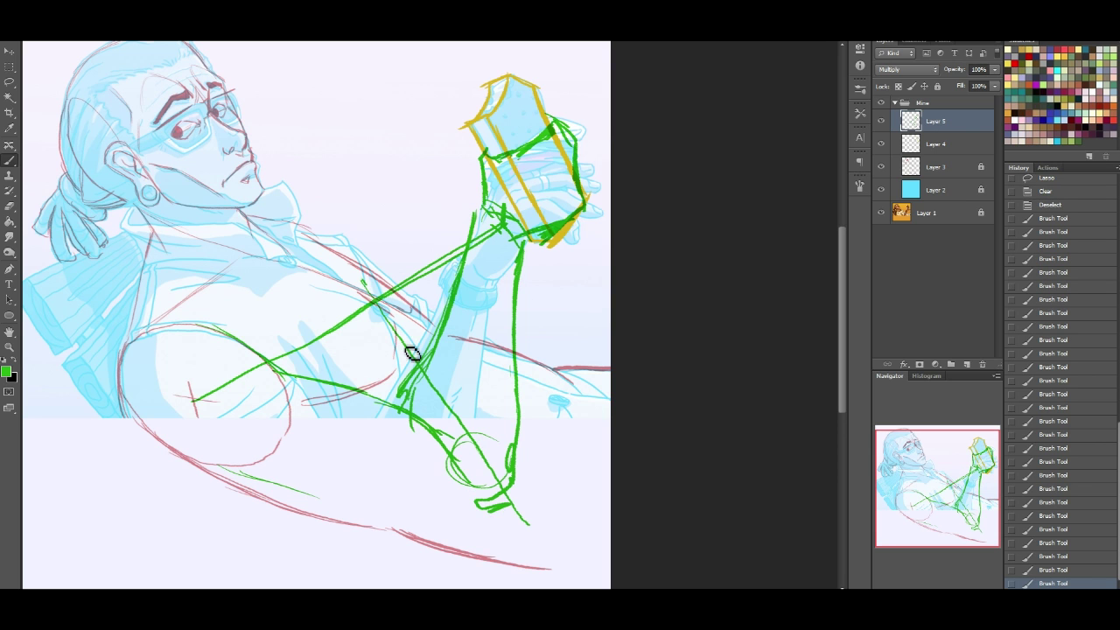
Step: Draw the upper arm's underside to the elbow in green and thicken the upper-arm and forearm contours
mouse_move(241, 468)
left_mouse_down()
mouse_move(375, 519)
mouse_move(488, 521)
left_mouse_up()
left_click_drag(389, 514, 497, 509)
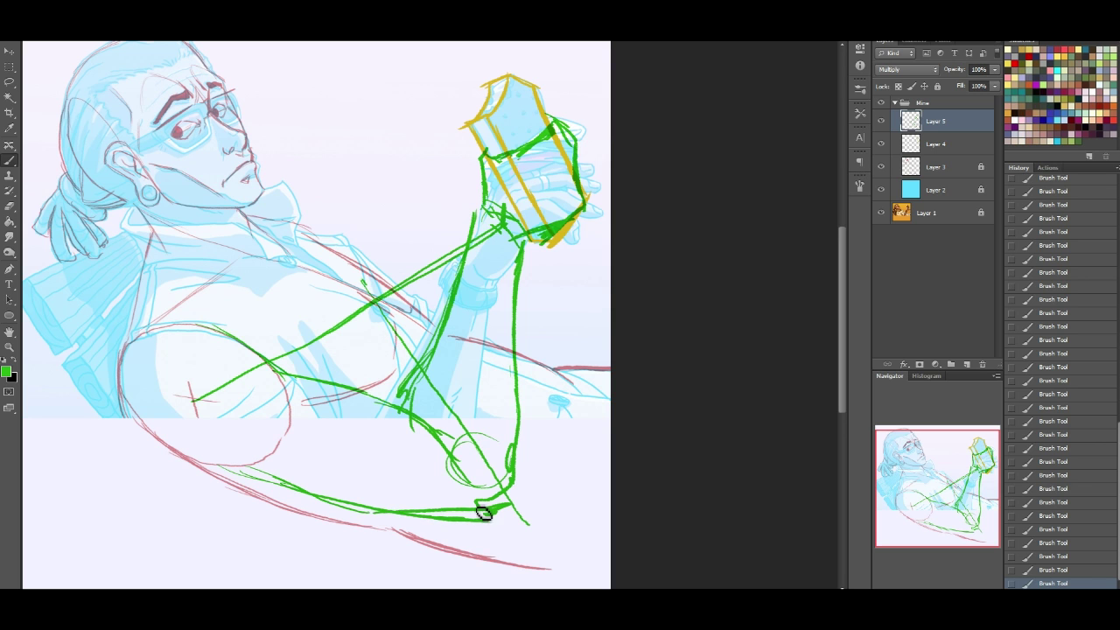
left_click_drag(273, 372, 398, 404)
key("ctrl+z")
mouse_move(280, 378)
left_mouse_down()
mouse_move(412, 407)
mouse_move(379, 393)
left_mouse_up()
left_click_drag(289, 480, 432, 516)
left_click_drag(478, 214, 408, 388)
left_click_drag(453, 274, 400, 399)
mouse_move(535, 254)
left_mouse_down()
mouse_move(505, 443)
mouse_move(437, 517)
mouse_move(496, 472)
mouse_move(516, 379)
left_mouse_up()
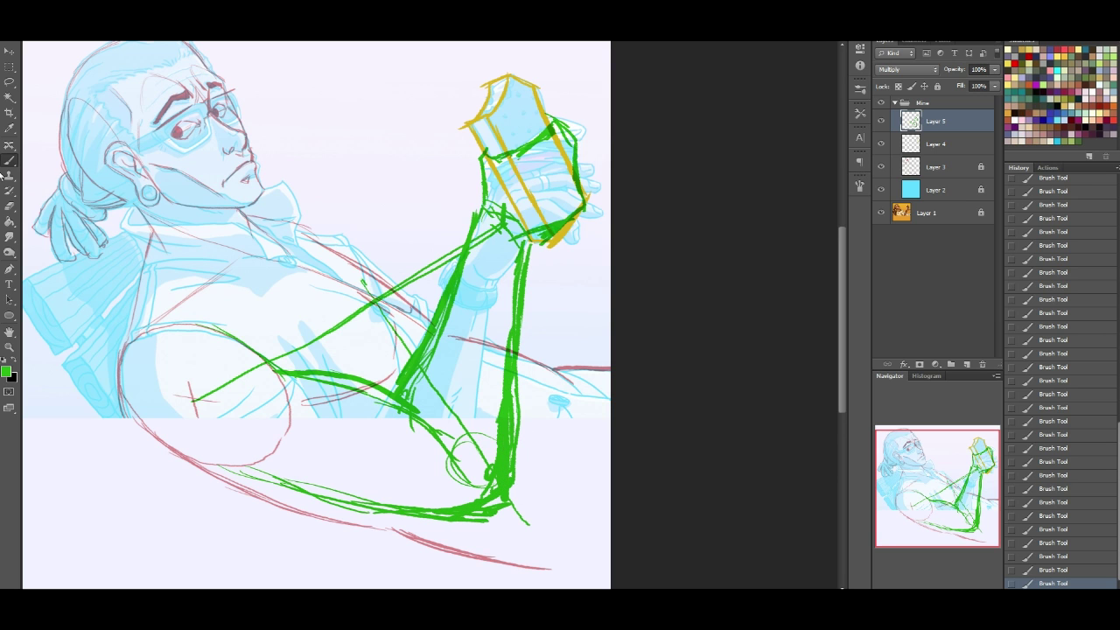
Step: Erase the elbow circle, the inner guide lines and excess thickness along the outer forearm
key("e")
mouse_move(490, 527)
left_mouse_down()
mouse_move(407, 524)
mouse_move(482, 531)
left_mouse_up()
left_click_drag(526, 345, 517, 483)
mouse_move(501, 325)
left_mouse_down()
mouse_move(489, 477)
mouse_move(476, 479)
left_mouse_up()
mouse_move(446, 343)
left_mouse_down()
mouse_move(419, 404)
mouse_move(416, 364)
left_mouse_up()
left_click_drag(512, 249, 501, 349)
left_click_drag(510, 272, 513, 428)
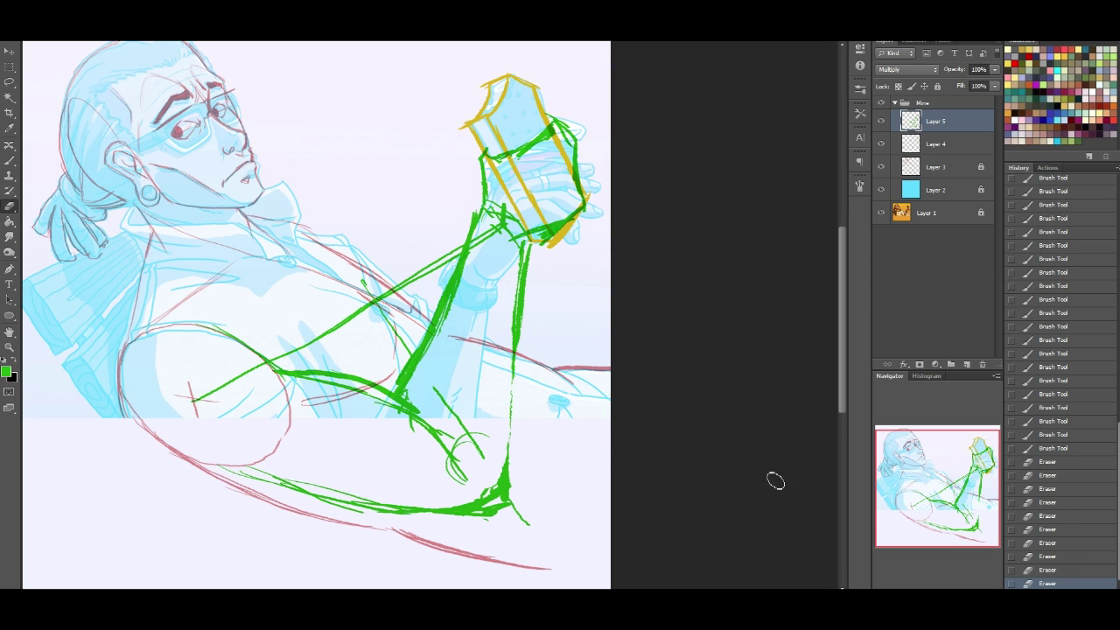
Step: Revert the document history to the state before the arm contours were thickened and erased
left_click(1081, 545)
left_click(1070, 502)
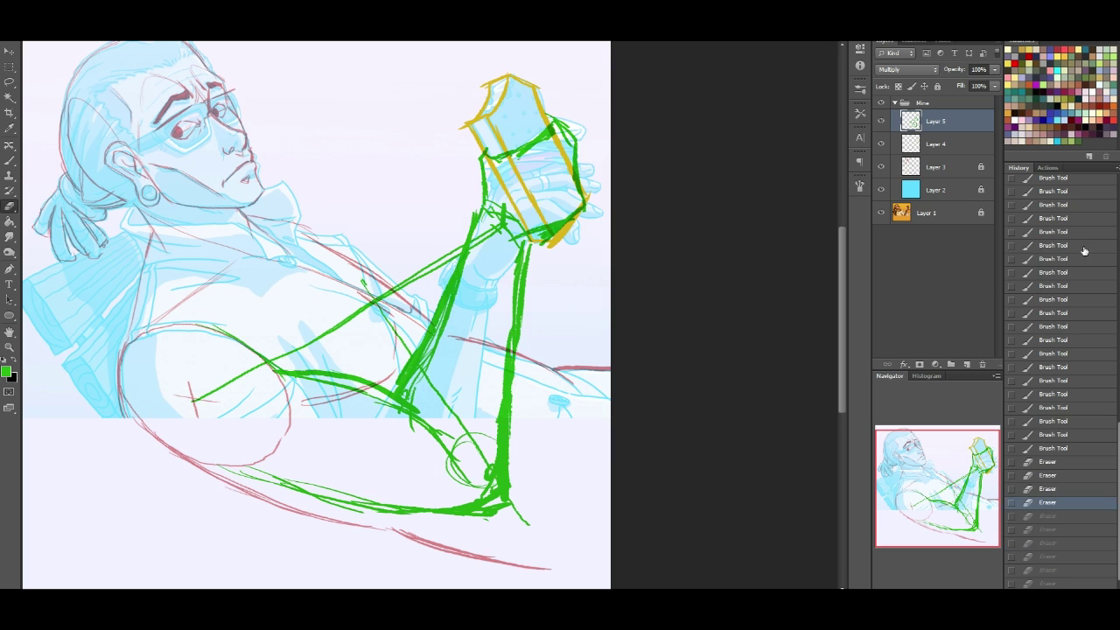
left_click(1068, 206)
Step: Redraw the upper arm's top contour over the elbow and its underside with straighter green strokes
left_click(9, 160)
left_click_drag(297, 372, 450, 393)
left_click_drag(317, 496, 479, 506)
left_click_drag(264, 473, 490, 501)
left_click_drag(279, 475, 509, 480)
Step: Redraw the forearm's inner and outer contours with heavier green strokes from the wrist down, tapering the outer side toward the elbow
left_click_drag(462, 268, 394, 387)
mouse_move(481, 222)
left_mouse_down()
mouse_move(441, 318)
mouse_move(410, 360)
left_mouse_up()
mouse_move(482, 208)
left_mouse_down()
mouse_move(457, 287)
mouse_move(406, 377)
left_mouse_up()
left_click_drag(520, 247, 487, 436)
left_click_drag(521, 316, 493, 455)
Step: Erase the elbow circle, the guide line and the messy upper-arm and inner-forearm strokes from Layer 5
left_click(10, 207)
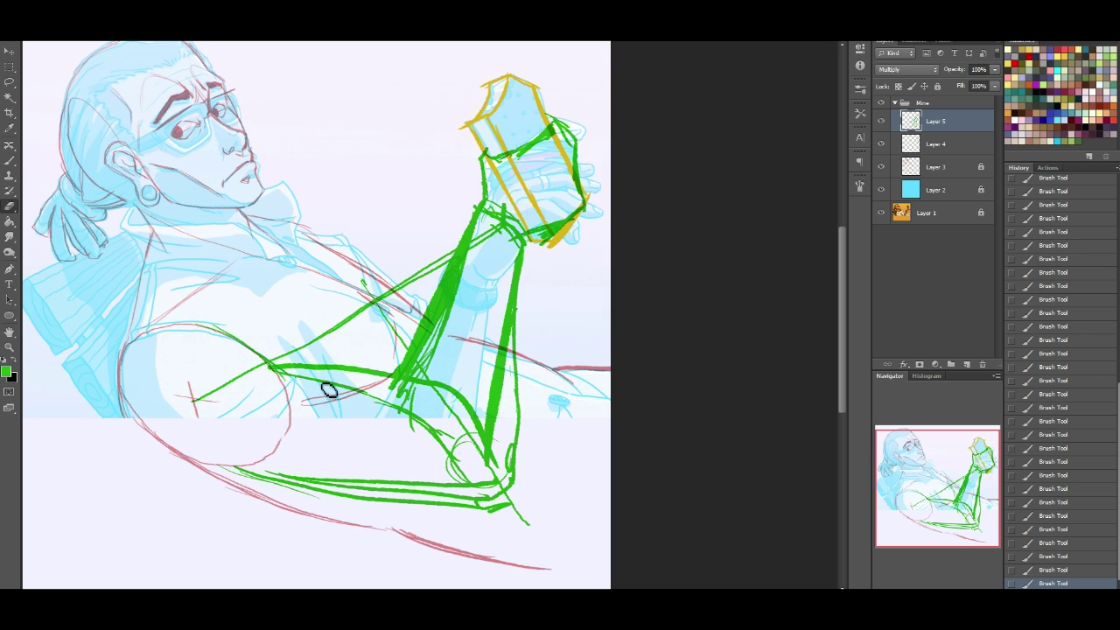
mouse_move(294, 383)
left_mouse_down()
mouse_move(402, 402)
mouse_move(448, 445)
left_mouse_up()
mouse_move(441, 337)
left_mouse_down()
mouse_move(458, 246)
mouse_move(477, 315)
left_mouse_up()
mouse_move(505, 472)
left_mouse_down()
mouse_move(503, 511)
mouse_move(262, 473)
mouse_move(459, 469)
left_mouse_up()
Step: Draw a bold green contour over the top of the shoulder and along the upper arm to the forearm crease
left_click(7, 161)
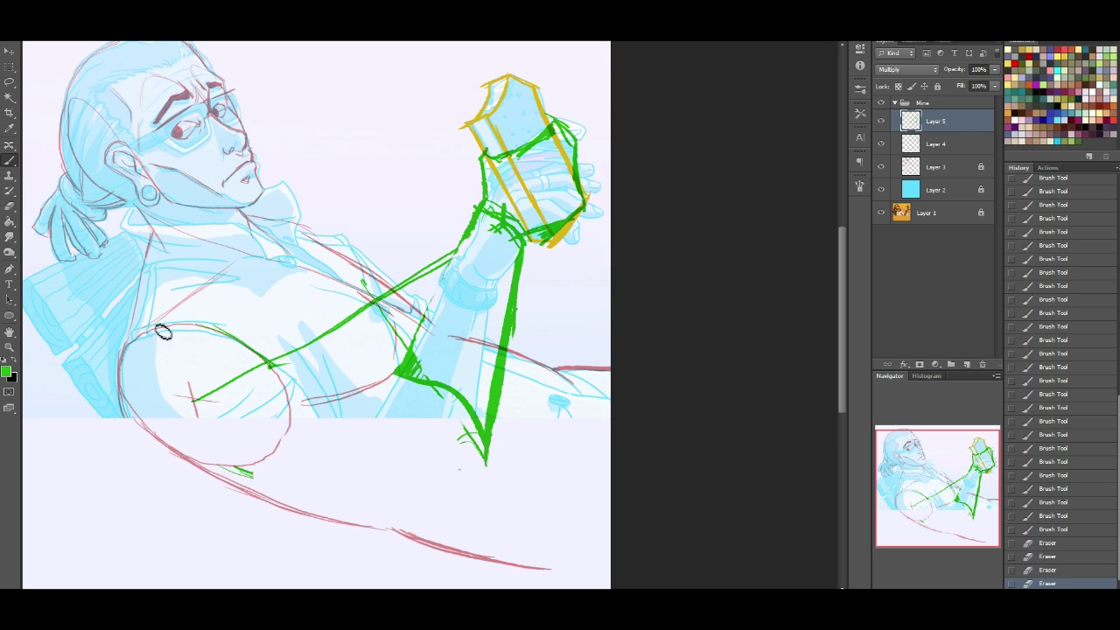
mouse_move(130, 339)
left_mouse_down()
mouse_move(218, 332)
mouse_move(288, 378)
mouse_move(421, 394)
left_mouse_up()
left_click_drag(360, 366, 429, 396)
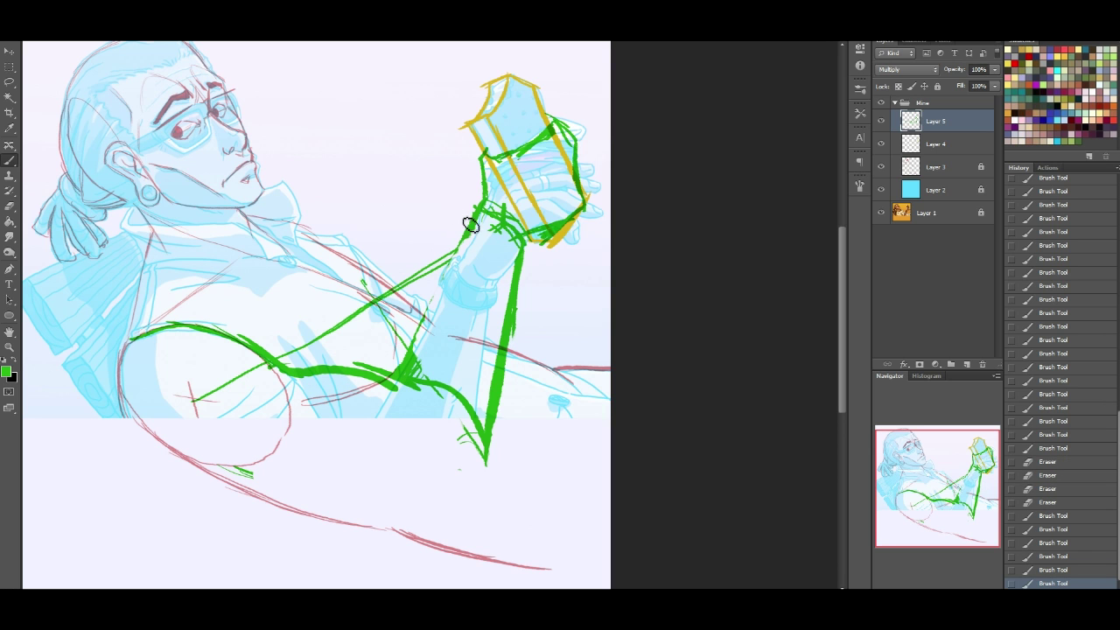
Step: Redraw the inner forearm line from the wrist to the crease and the upper arm's underside to the elbow in green
mouse_move(436, 339)
left_mouse_down()
mouse_move(479, 212)
mouse_move(446, 294)
mouse_move(408, 340)
left_mouse_up()
key("ctrl+z")
left_click_drag(435, 304, 393, 362)
left_click_drag(457, 282, 434, 306)
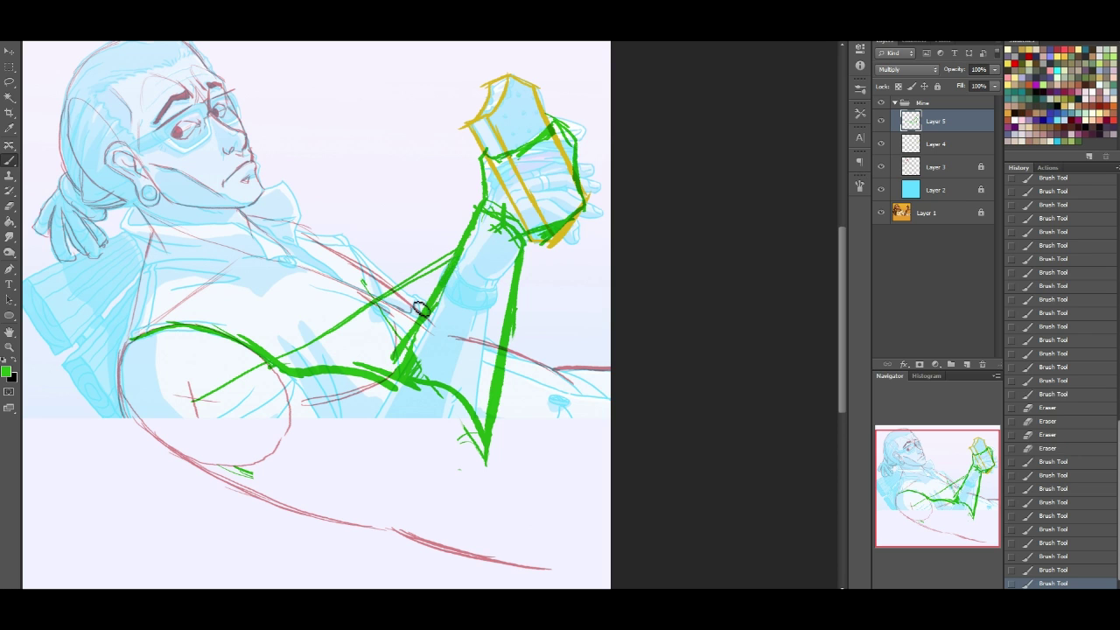
mouse_move(241, 471)
left_mouse_down()
mouse_move(464, 490)
mouse_move(488, 460)
left_mouse_up()
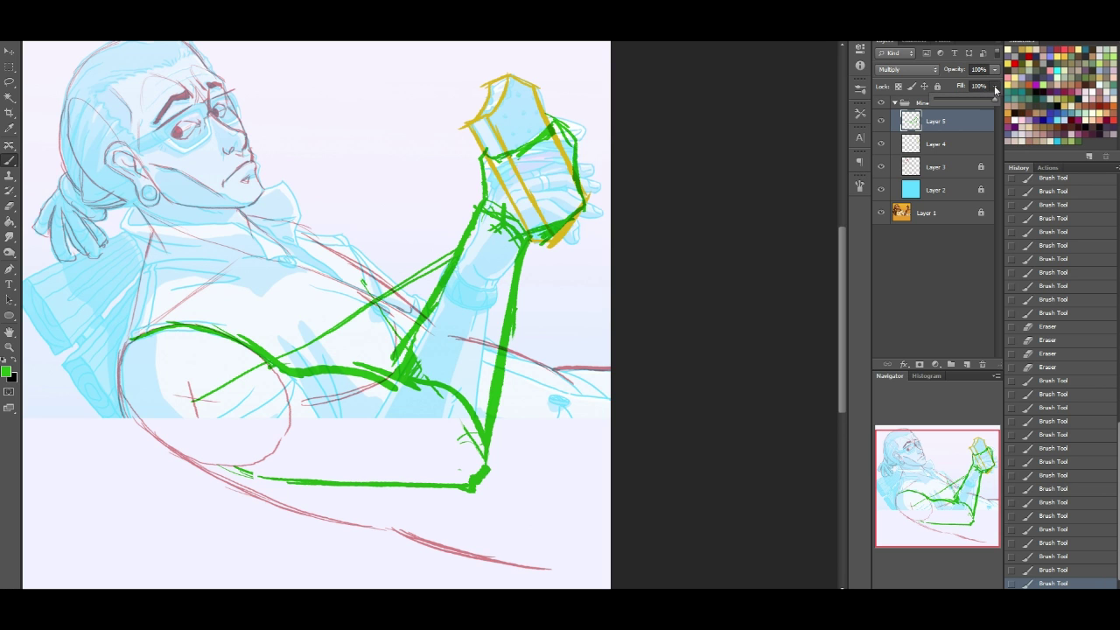
Step: Merge Layer 5 and Layer 4 so the arm and ice cream sketches share one layer
left_click_drag(968, 97, 1027, 94)
left_click(913, 122)
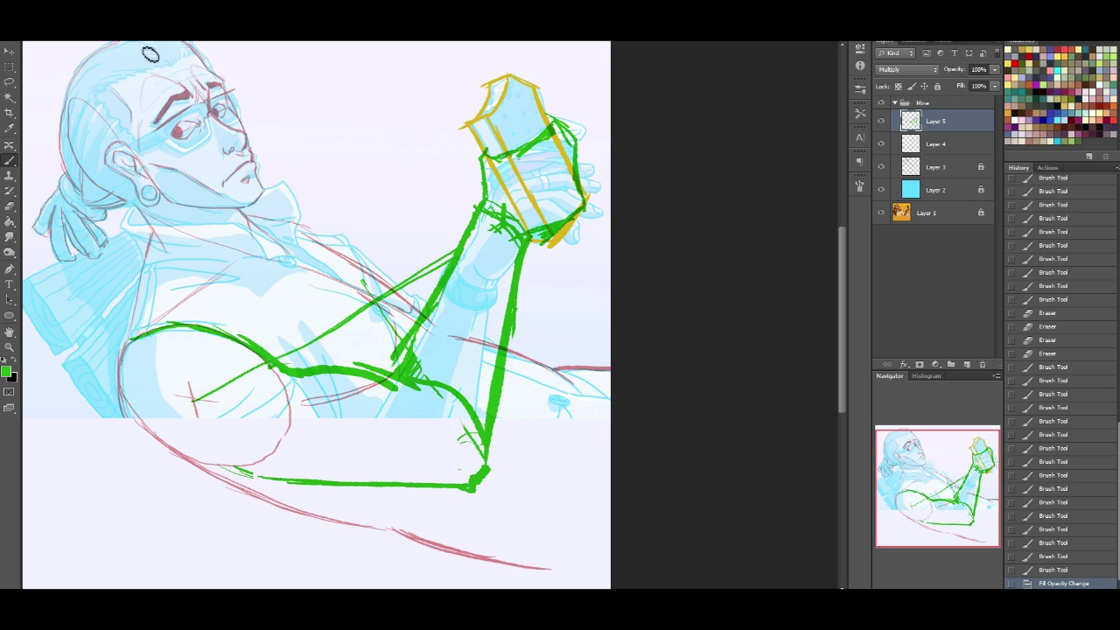
key("l")
left_click(930, 141, "shift")
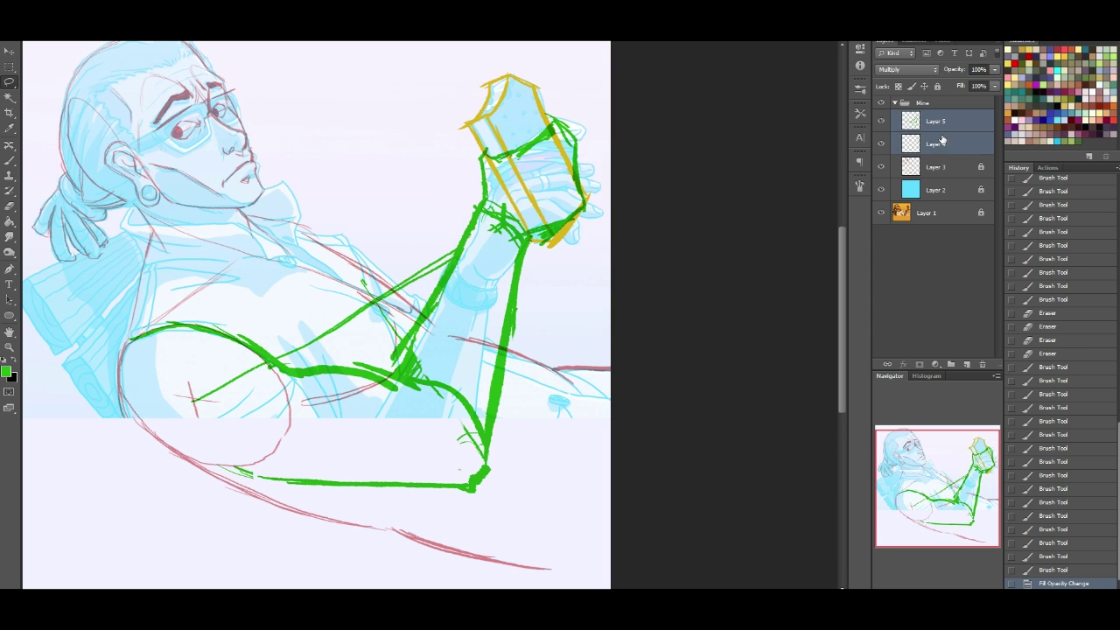
key("ctrl+e")
Step: Lasso the hand and ice cream blocks, move them slightly down toward the forearm and deselect
left_click_drag(420, 91, 576, 260)
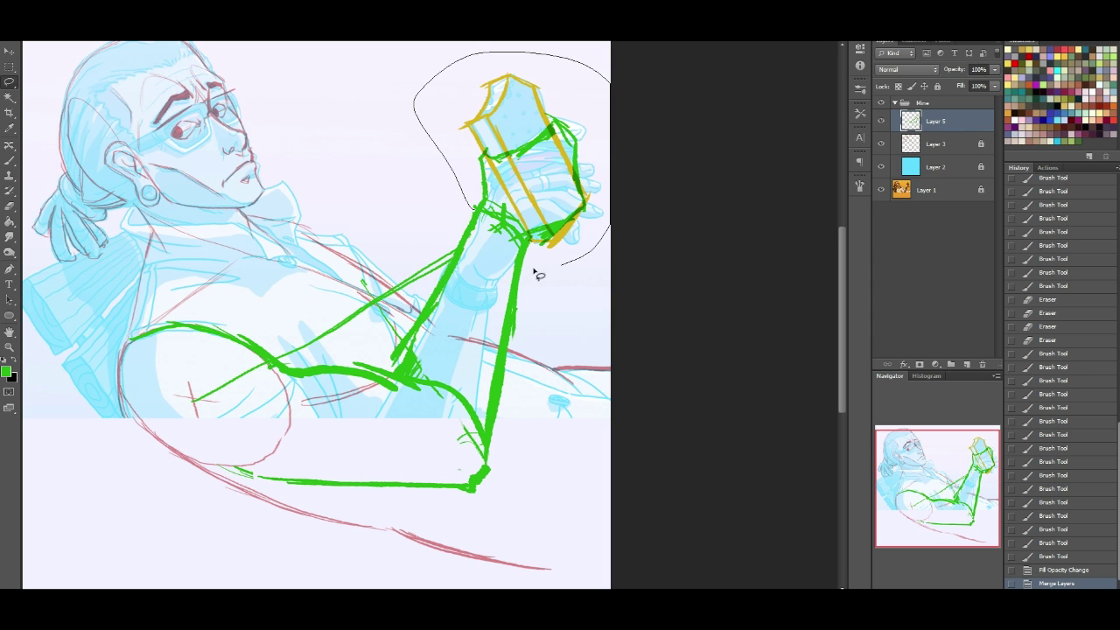
left_click_drag(399, 208, 371, 183)
left_click_drag(514, 172, 509, 175)
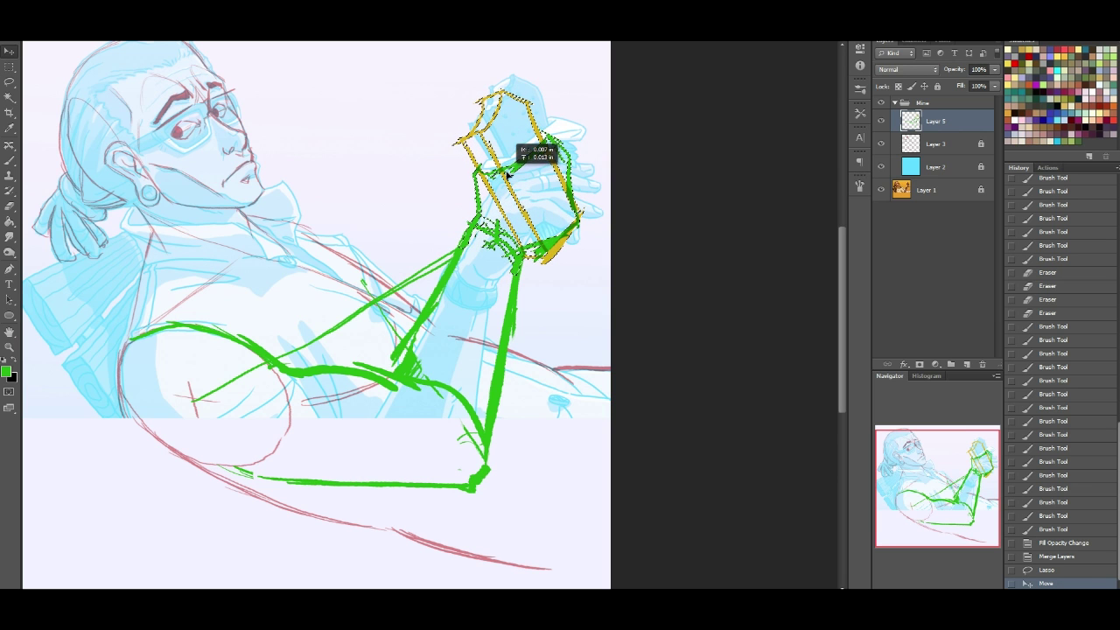
key("ctrl+d")
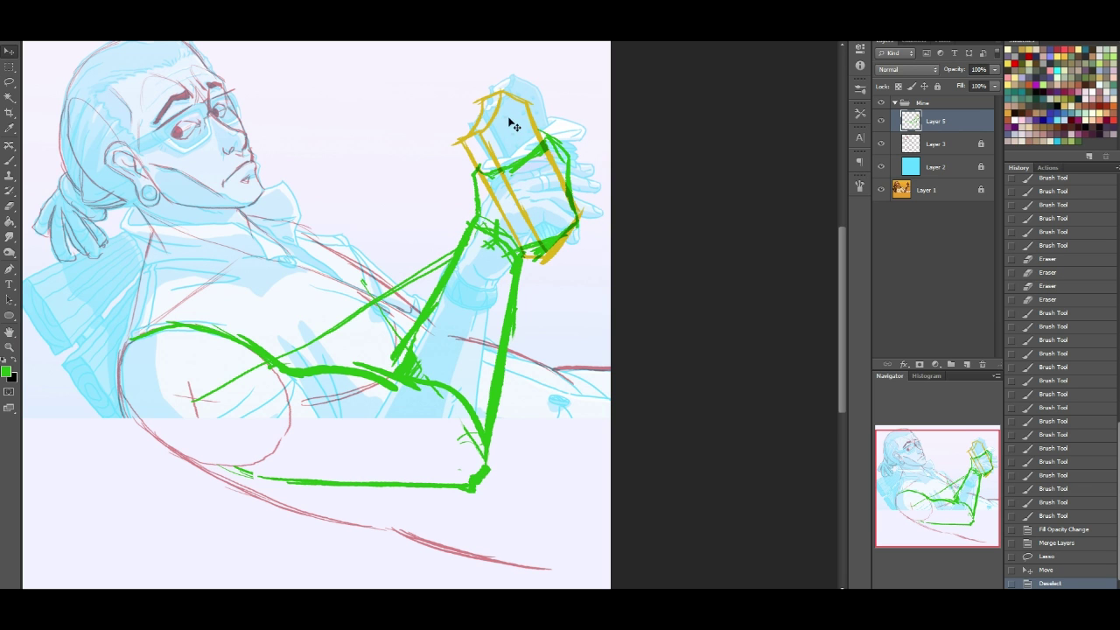
Step: Shrink the whole arm and ice cream sketch slightly with Free Transform
key("ctrl+t")
left_click_drag(590, 88, 568, 107)
left_click_drag(460, 227, 464, 230)
mouse_move(565, 98)
left_mouse_down()
mouse_move(580, 82)
mouse_move(575, 91)
left_mouse_up()
key("ctrl+z")
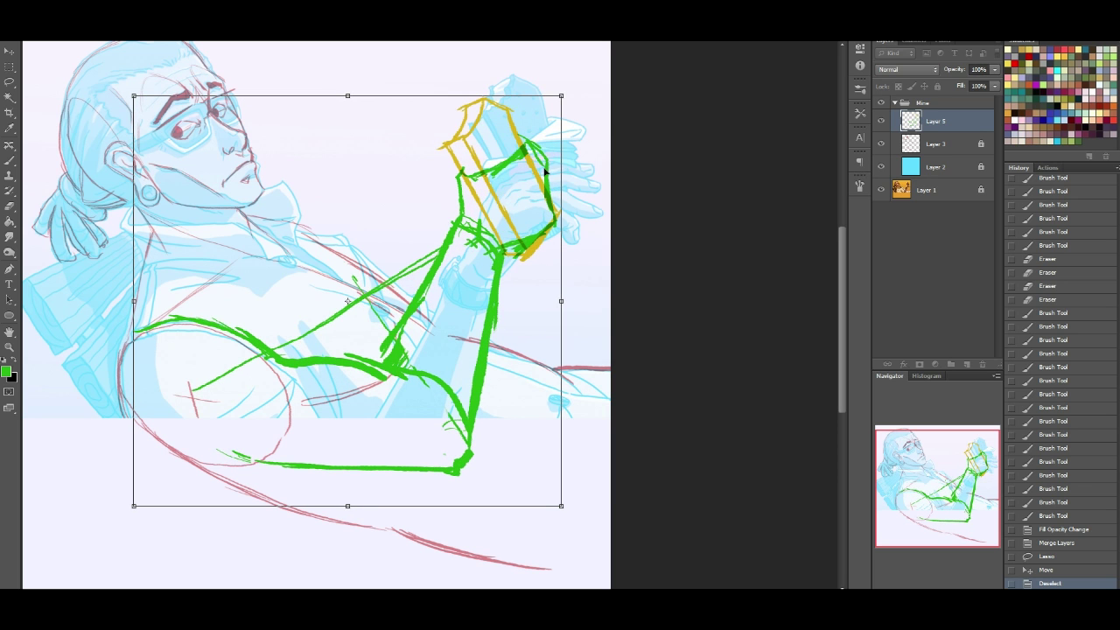
key("Return")
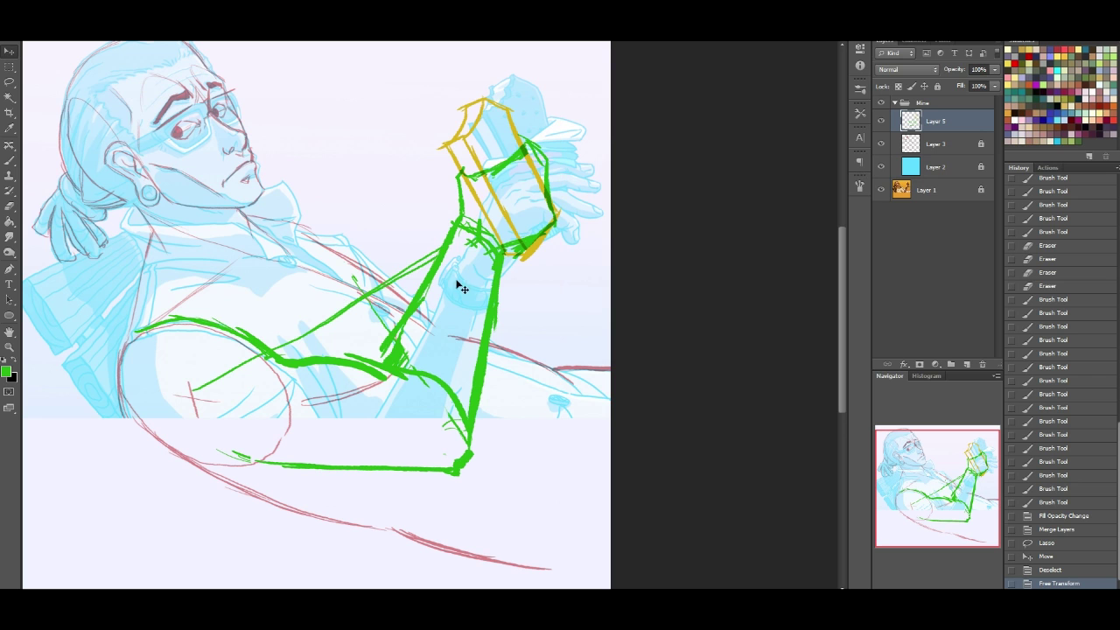
Step: Lasso the forearm, hand and ice cream, rotate them slightly clockwise about the elbow, nudge them into place and deselect
left_click(8, 83)
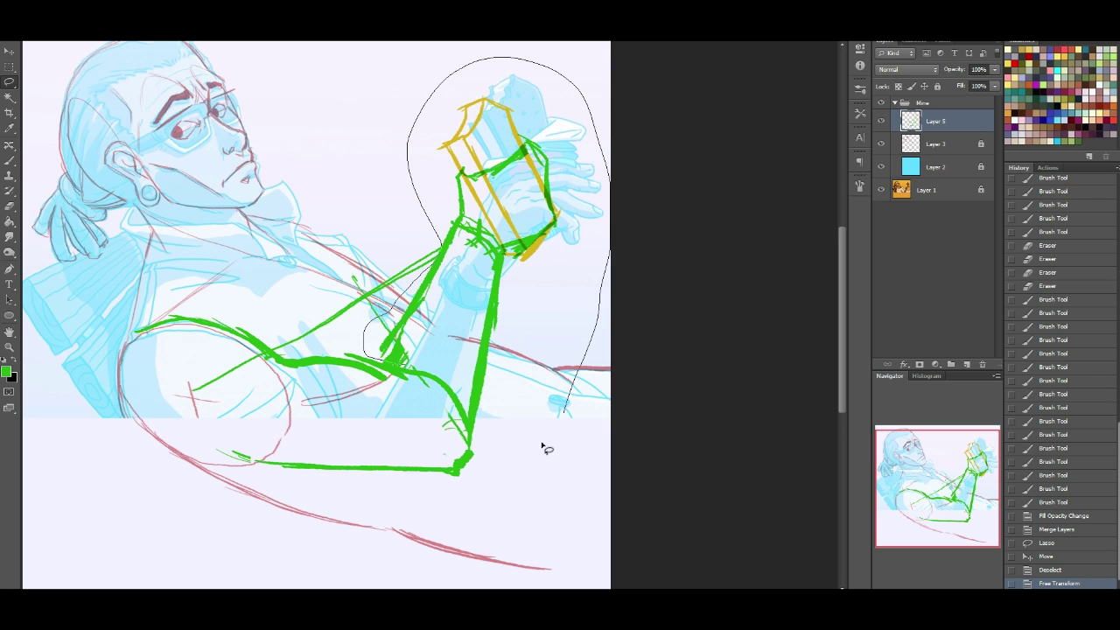
left_click_drag(399, 368, 516, 442)
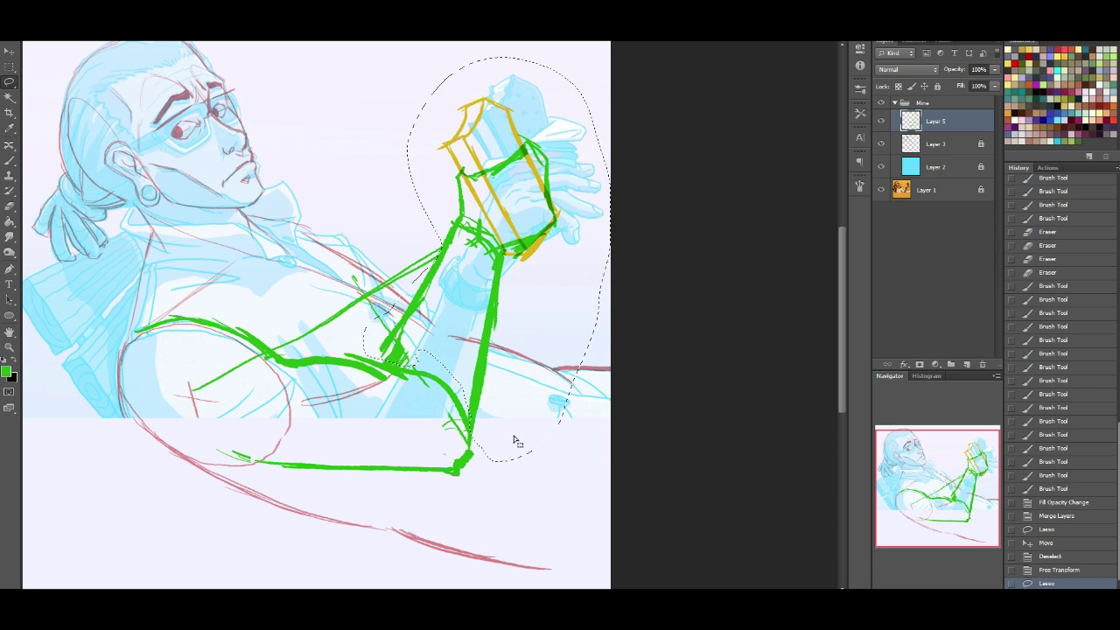
key("ctrl+t")
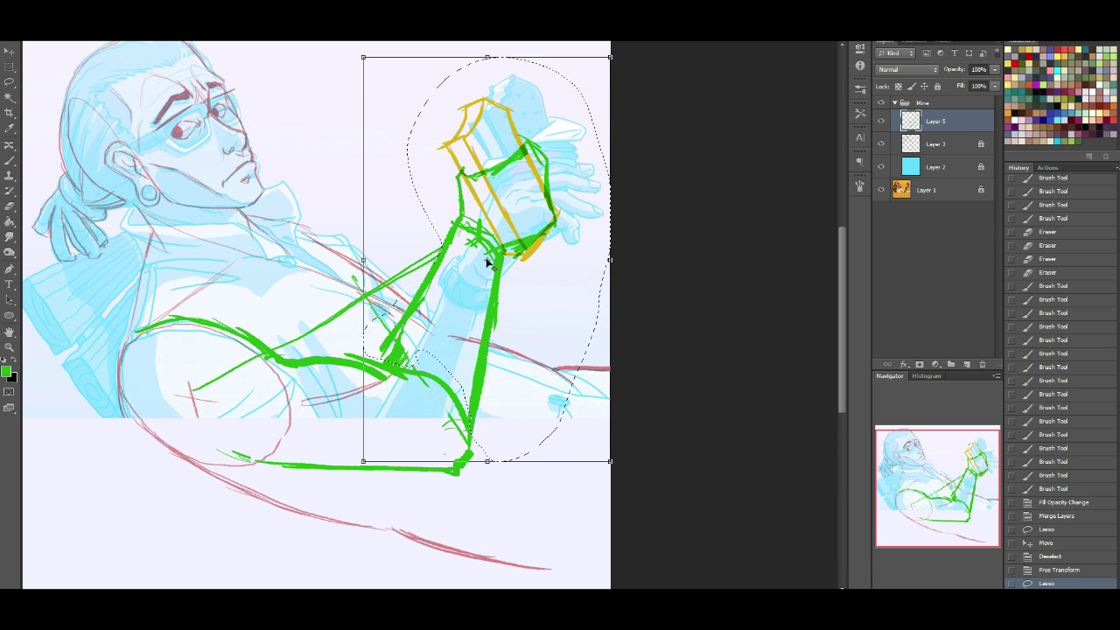
left_click_drag(675, 183, 647, 343)
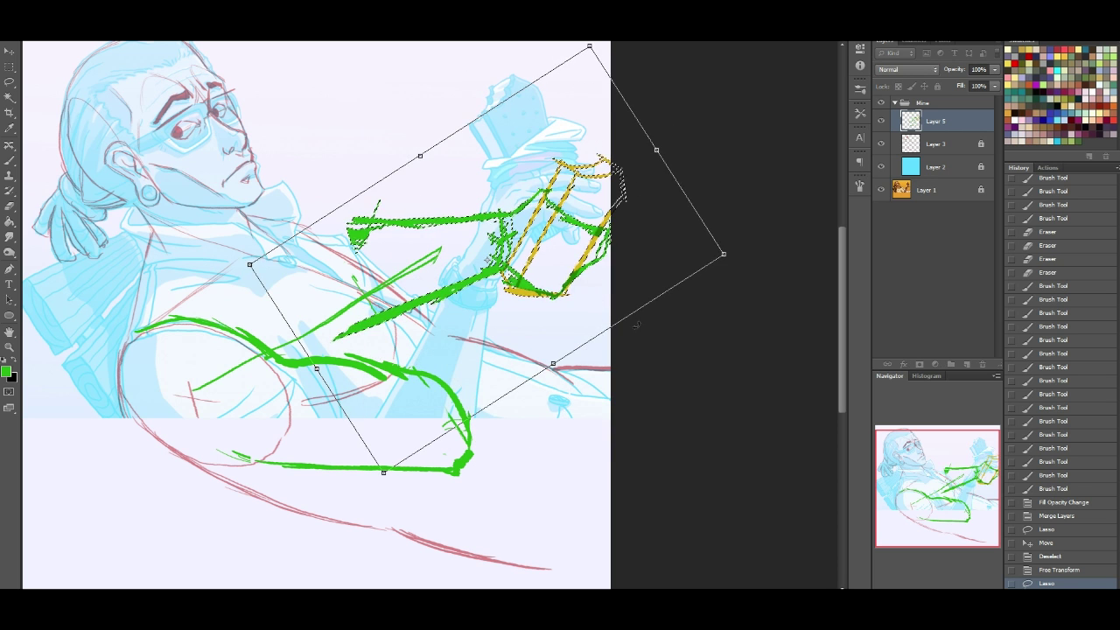
key("ctrl+z")
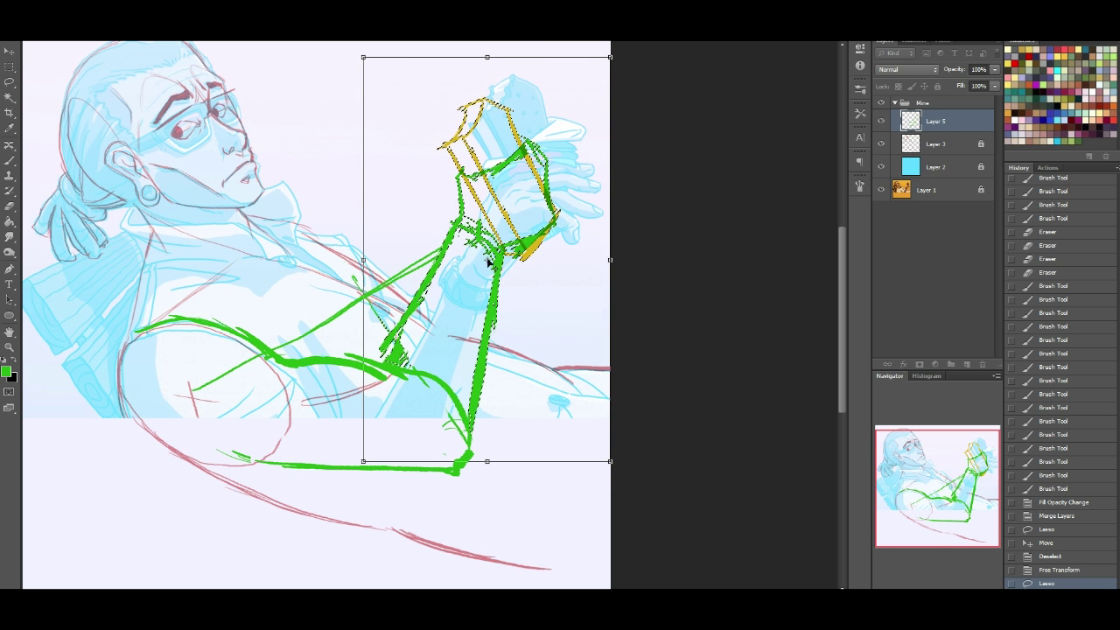
left_click_drag(488, 261, 421, 426)
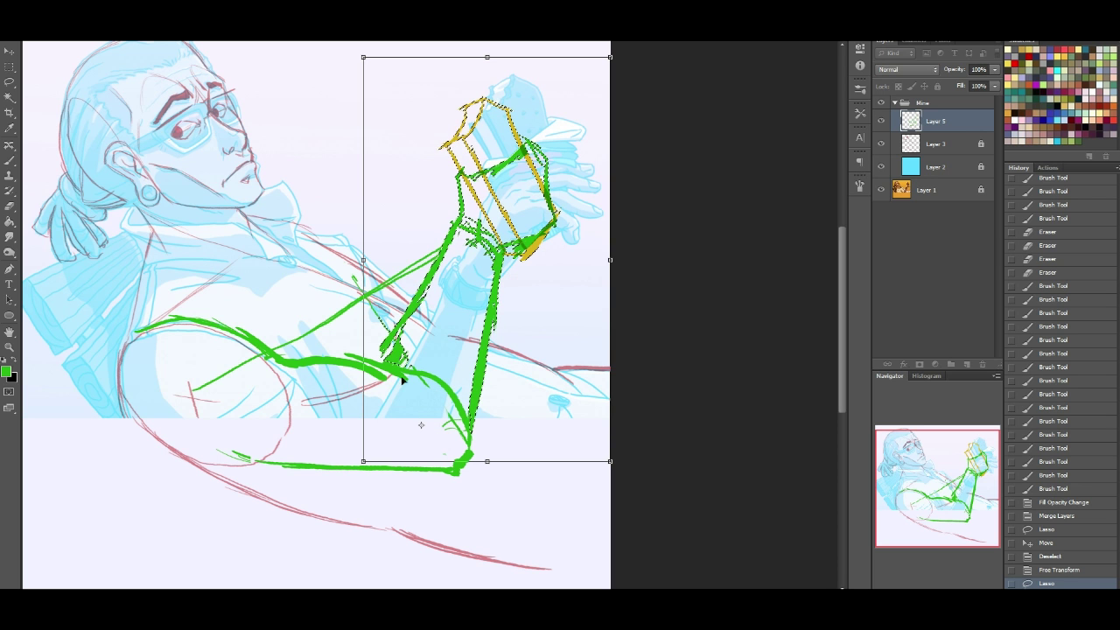
left_click_drag(707, 125, 750, 158)
key("Return")
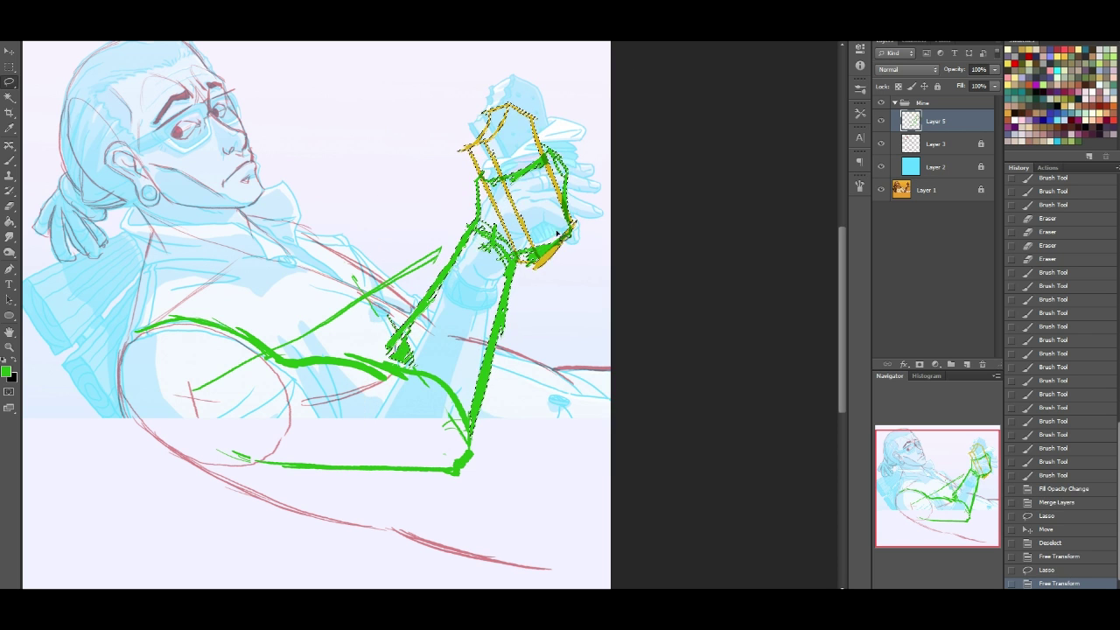
left_click_drag(508, 300, 544, 251)
key("ctrl+d")
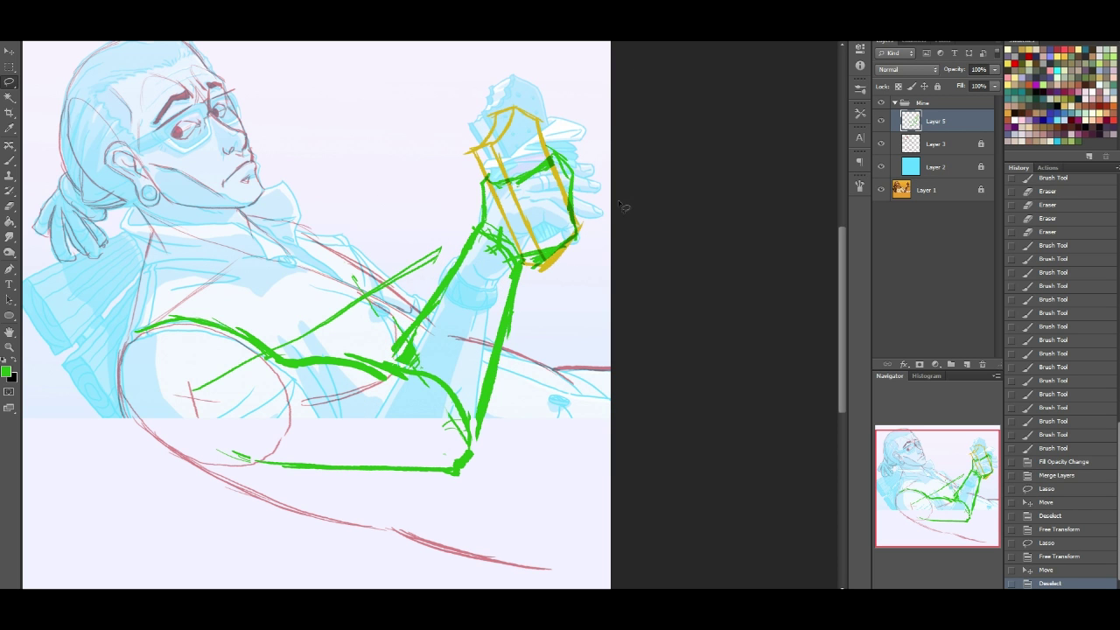
Step: Lower Layer 5's fill to 54% and place it below Layer 3
left_click(996, 85)
left_click_drag(953, 100, 953, 98)
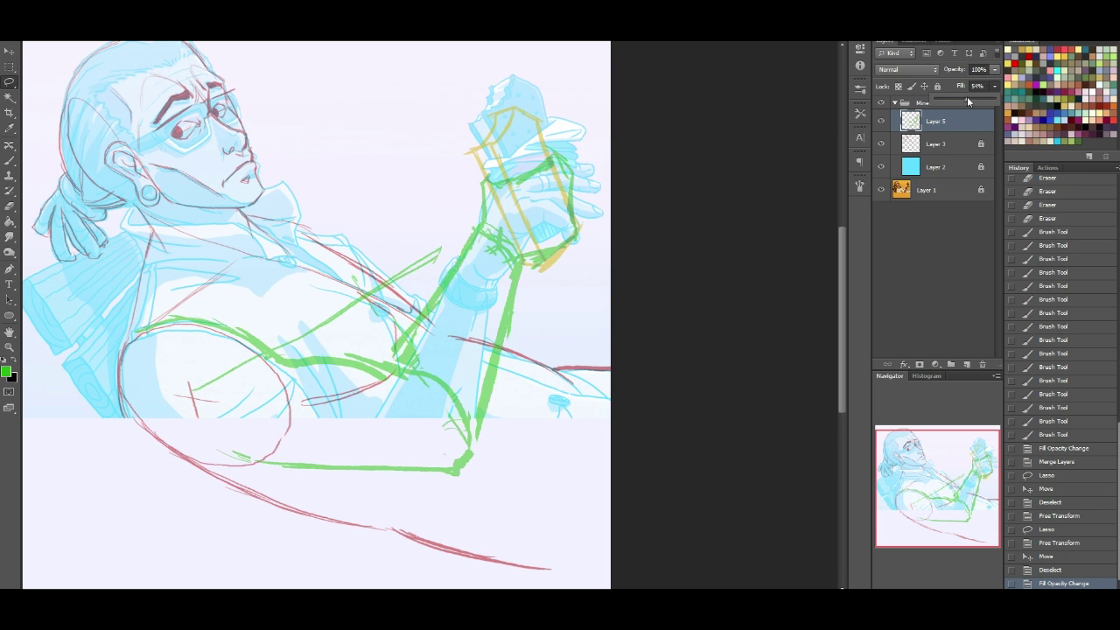
left_click(11, 161)
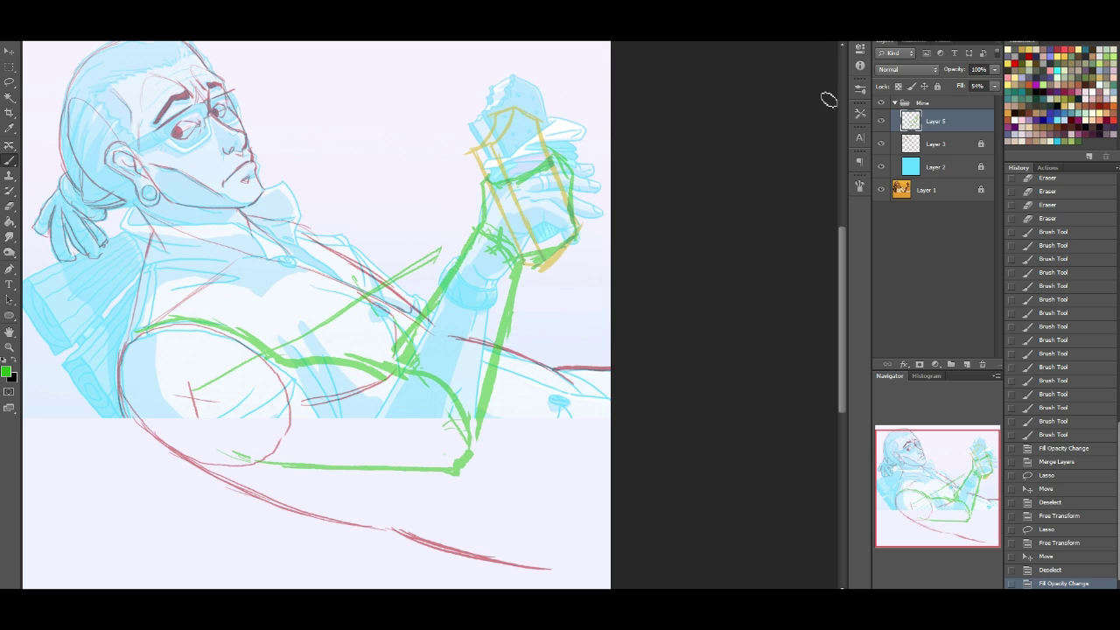
left_click_drag(941, 128, 945, 154)
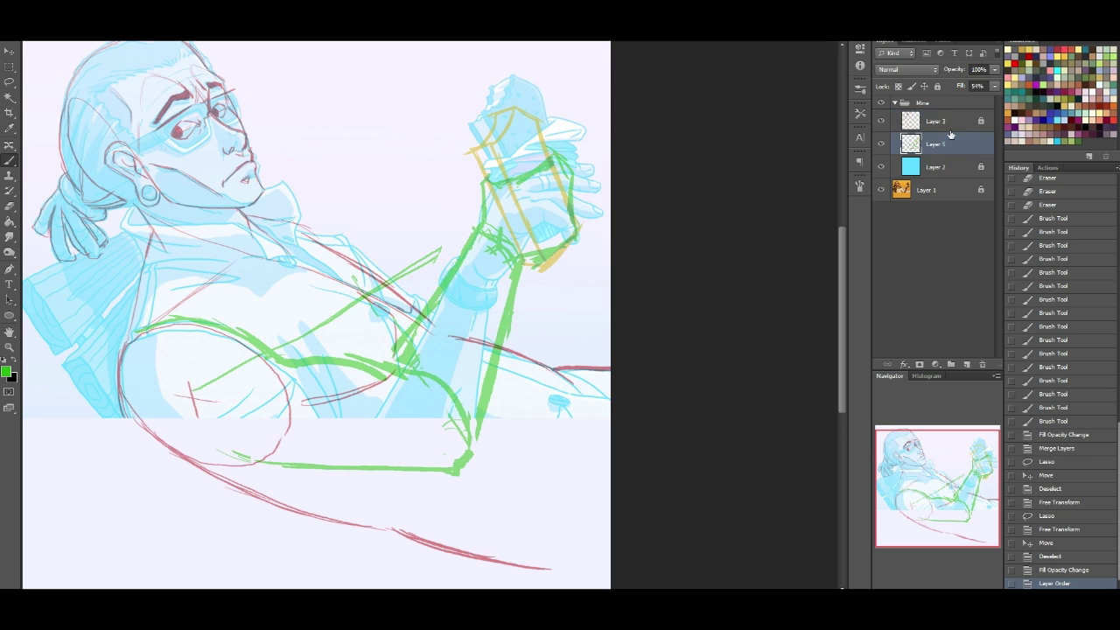
Step: Add a new layer at the top of the Mine group and set its blend mode to Multiply
left_click(967, 364)
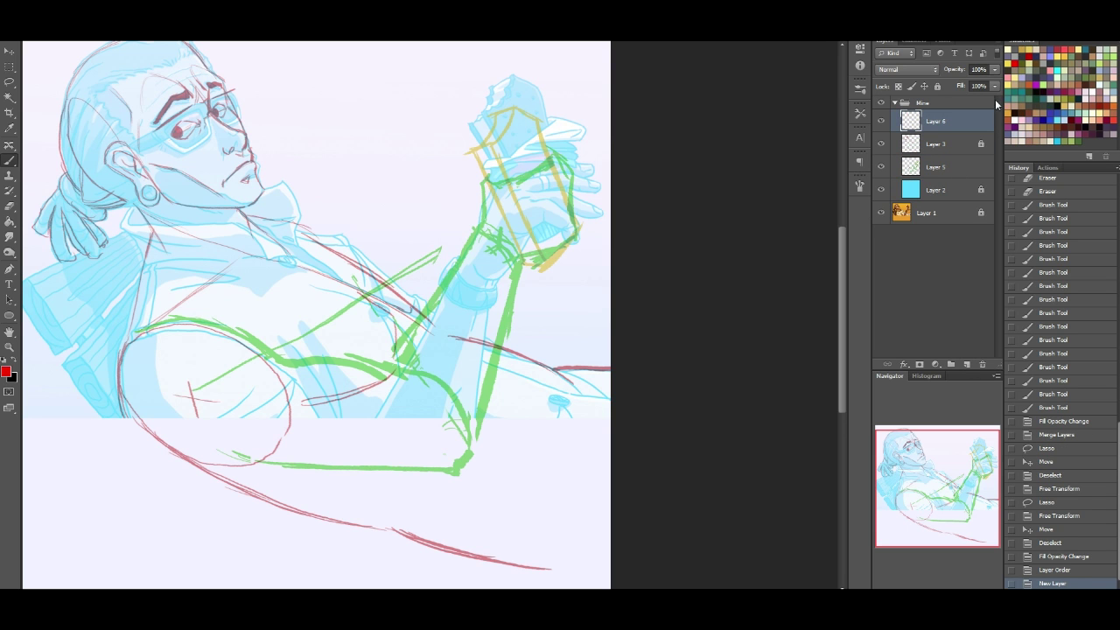
left_click(886, 71)
left_click(893, 87)
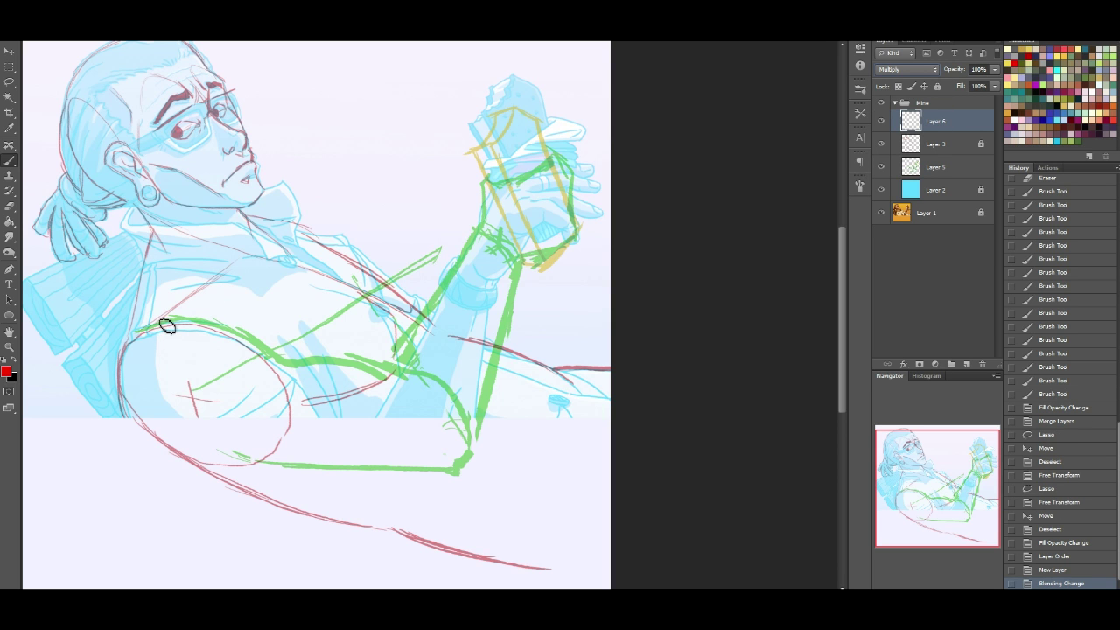
Step: Draw the shoulder's top contour in red over the green sketch, ending where it meets the upper arm
left_click_drag(557, 265, 560, 263)
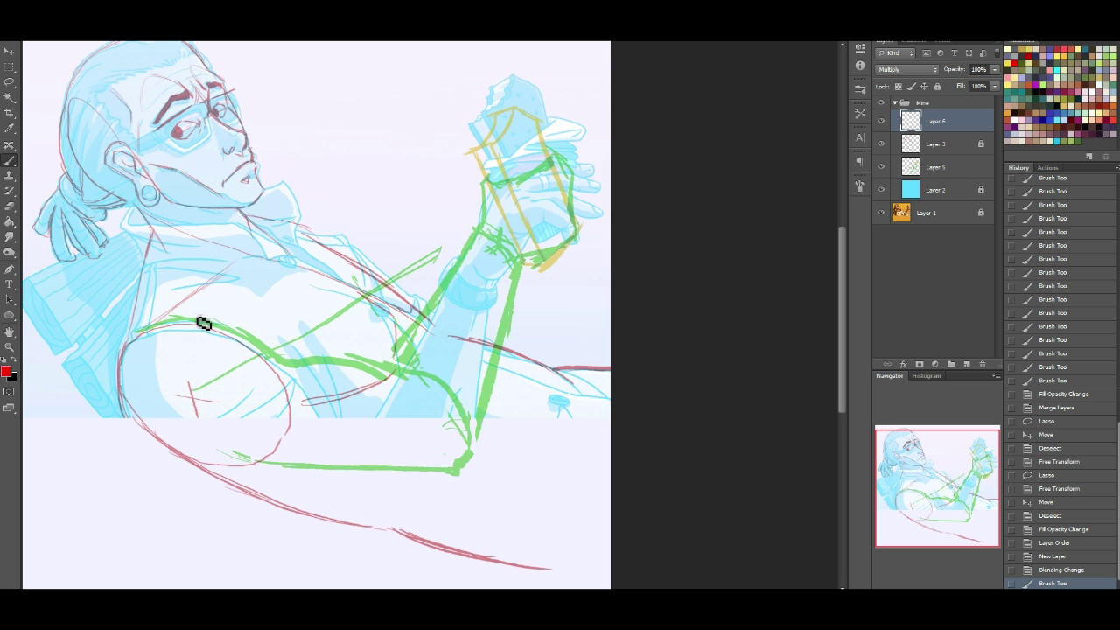
mouse_move(140, 336)
left_mouse_down()
mouse_move(165, 320)
mouse_move(230, 327)
mouse_move(300, 364)
left_mouse_up()
key("ctrl+z")
mouse_move(150, 338)
left_mouse_down()
mouse_move(183, 325)
mouse_move(292, 365)
mouse_move(450, 393)
left_mouse_up()
key("ctrl+z")
mouse_move(147, 333)
left_mouse_down()
mouse_move(223, 334)
mouse_move(296, 362)
left_mouse_up()
left_click_drag(224, 332, 278, 354)
left_click_drag(252, 343, 292, 362)
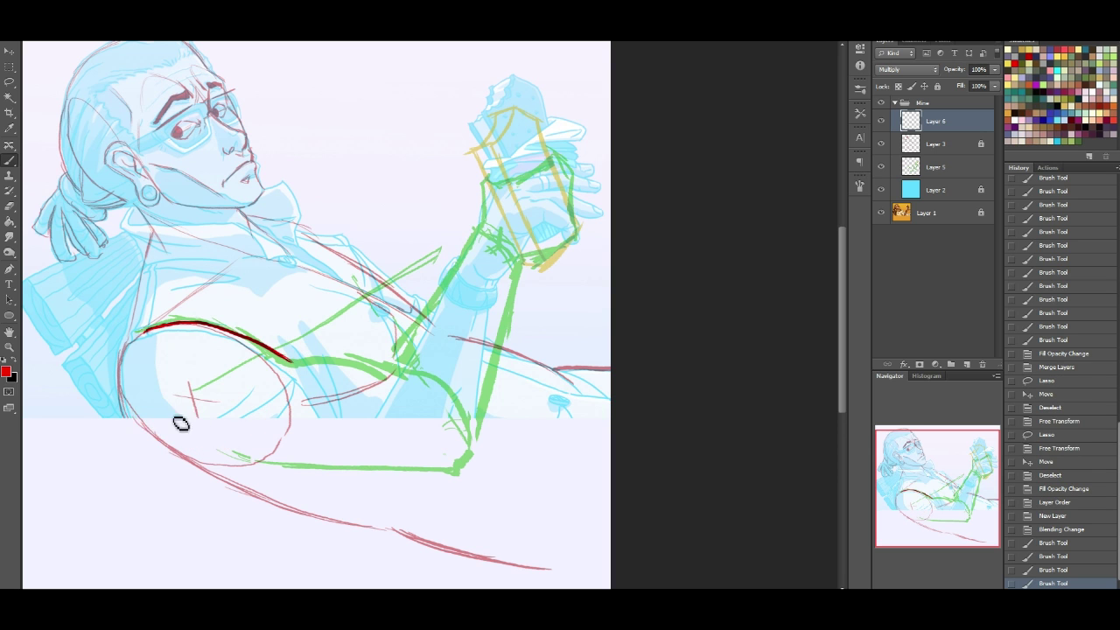
Step: Draw the deltoid's lower curve in red and continue the upper arm's top contour toward the elbow
mouse_move(194, 443)
left_mouse_down()
mouse_move(259, 408)
mouse_move(294, 361)
left_mouse_up()
mouse_move(252, 427)
left_mouse_down()
mouse_move(195, 437)
mouse_move(156, 429)
mouse_move(219, 436)
left_mouse_up()
left_click_drag(225, 432, 279, 375)
mouse_move(263, 394)
left_mouse_down()
mouse_move(317, 365)
mouse_move(418, 378)
left_mouse_up()
left_click_drag(390, 368, 455, 398)
mouse_move(210, 439)
left_mouse_down()
mouse_move(257, 410)
mouse_move(267, 386)
left_mouse_up()
Step: Erase the excess red strokes along the deltoid's lower curve to clean up its edge
left_click(10, 207)
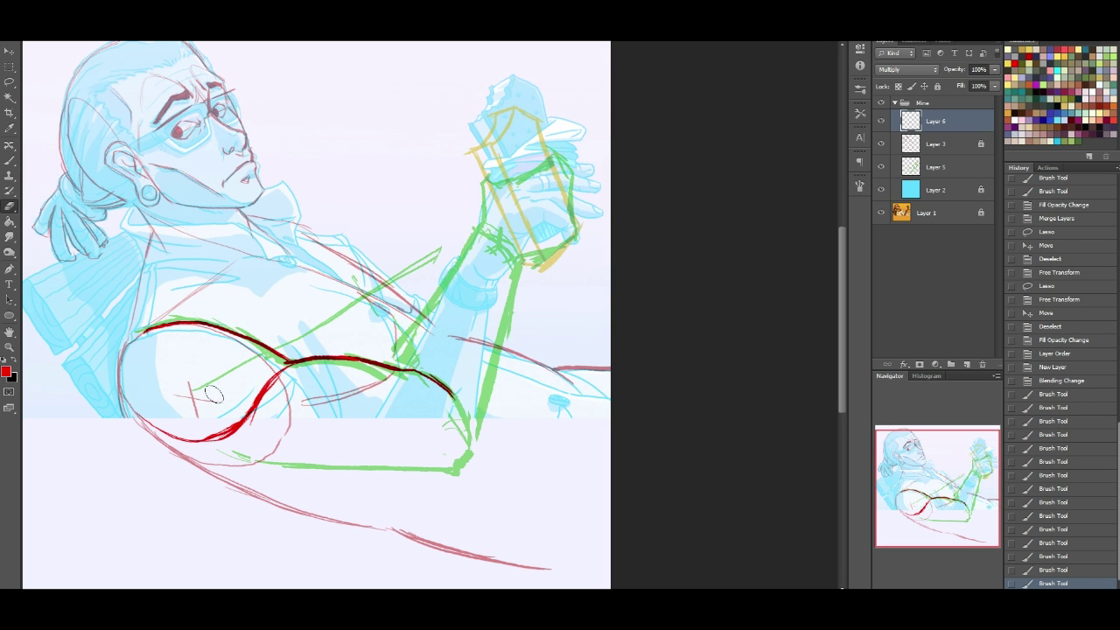
left_click_drag(208, 367, 210, 366)
left_click(9, 160)
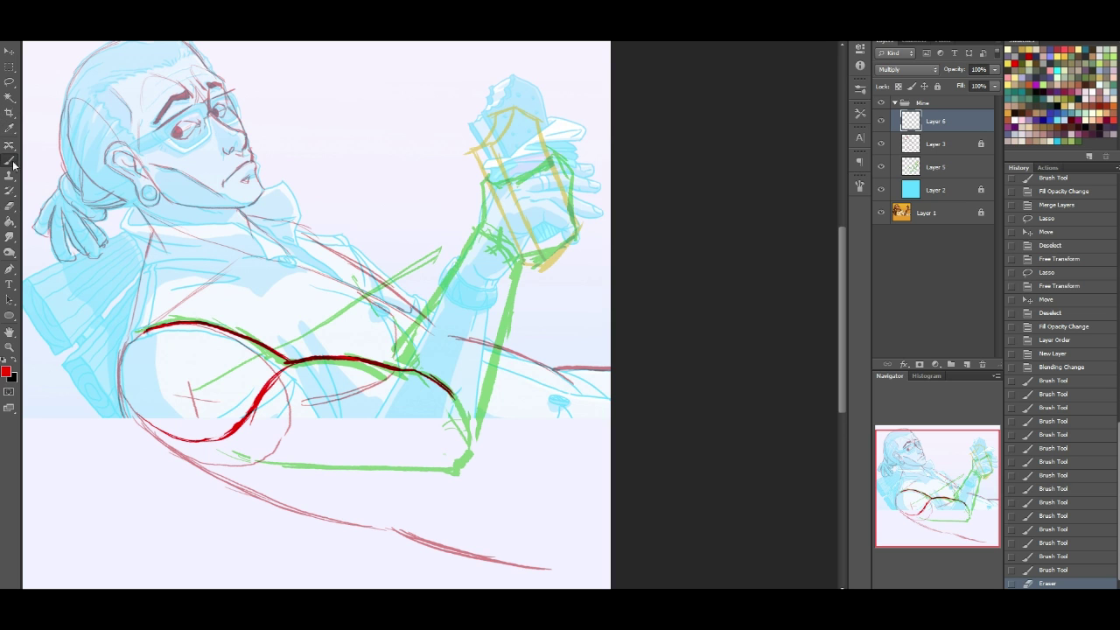
Step: Trace the forearm's inner and outer contours in red from the wrist to the crease and the elbow
mouse_move(476, 243)
left_mouse_down()
mouse_move(486, 220)
mouse_move(396, 367)
left_mouse_up()
left_click_drag(525, 262, 496, 372)
left_click_drag(516, 288, 491, 407)
key("ctrl+z")
left_click_drag(502, 355, 476, 433)
left_click_drag(491, 380, 475, 436)
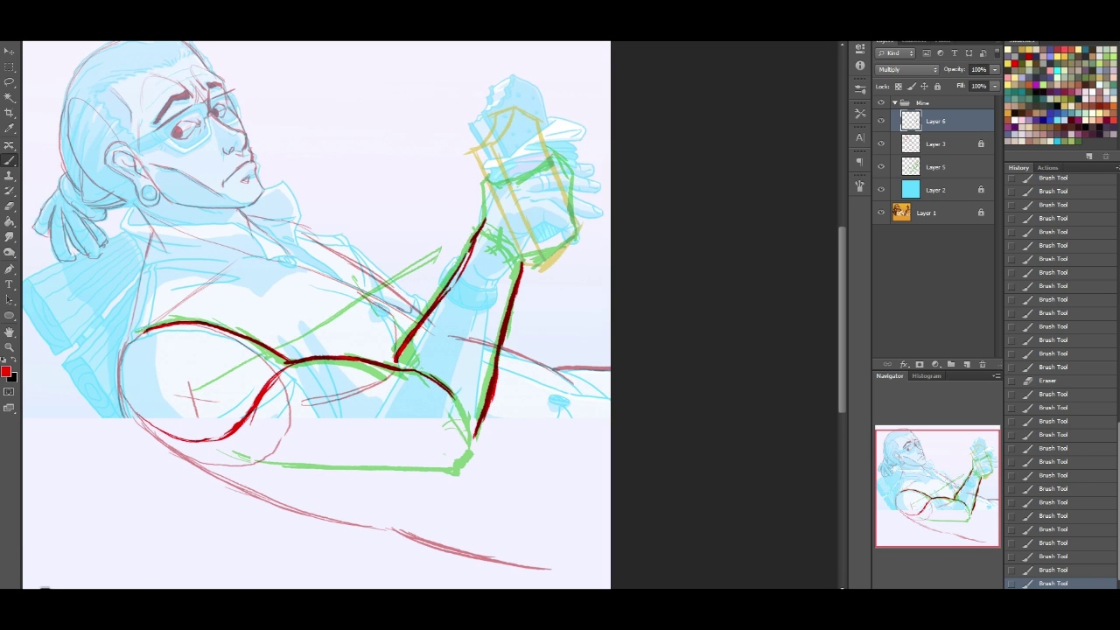
Step: In Lazy Nezumi Pro, set the position smoothing amount to 19 and save it to the massive smooth preset
left_click(39, 605)
left_click(75, 384)
left_click(1034, 605)
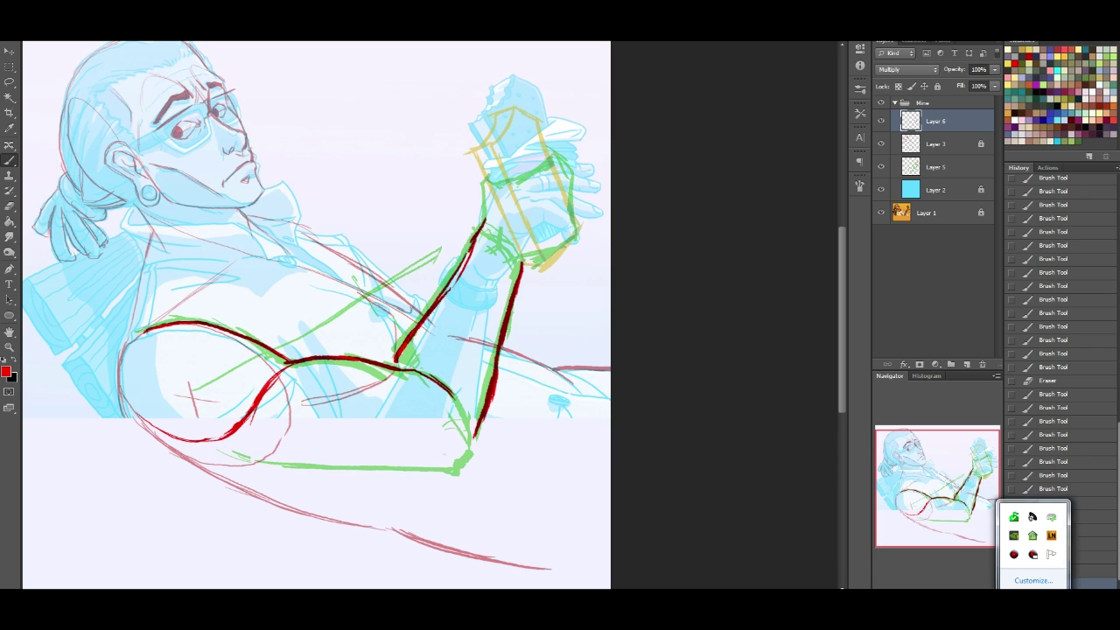
right_click(1052, 538)
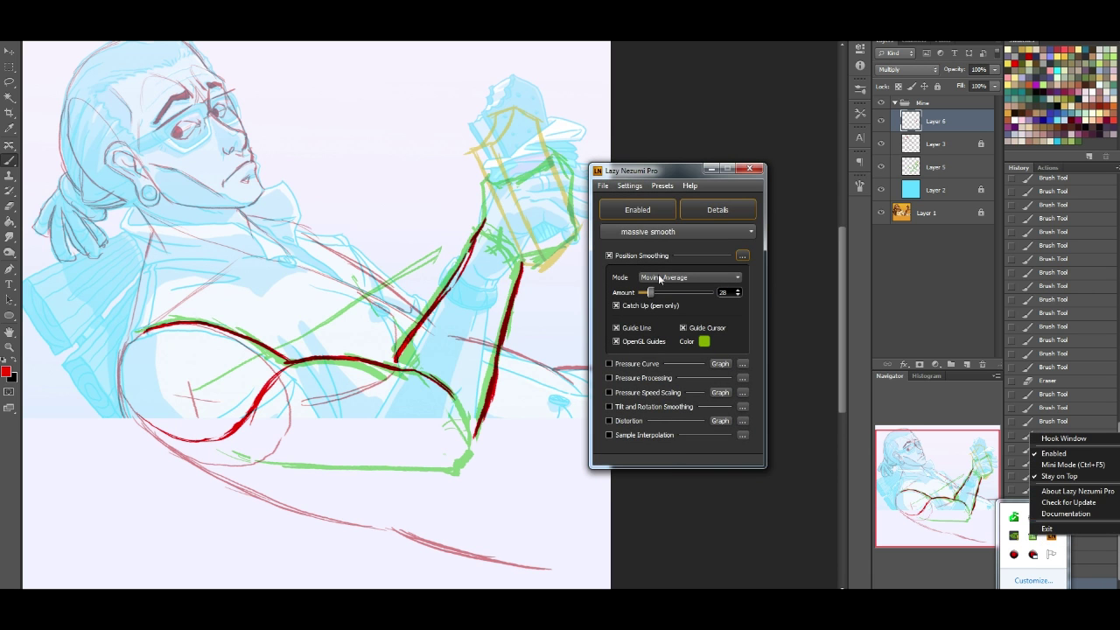
left_click_drag(649, 291, 647, 291)
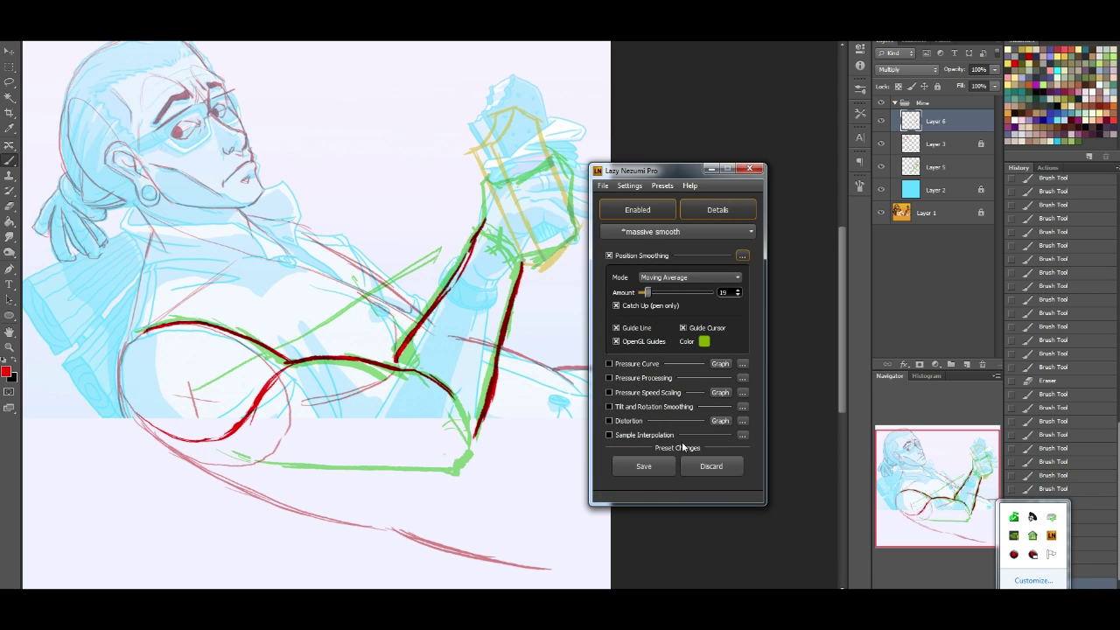
left_click(643, 465)
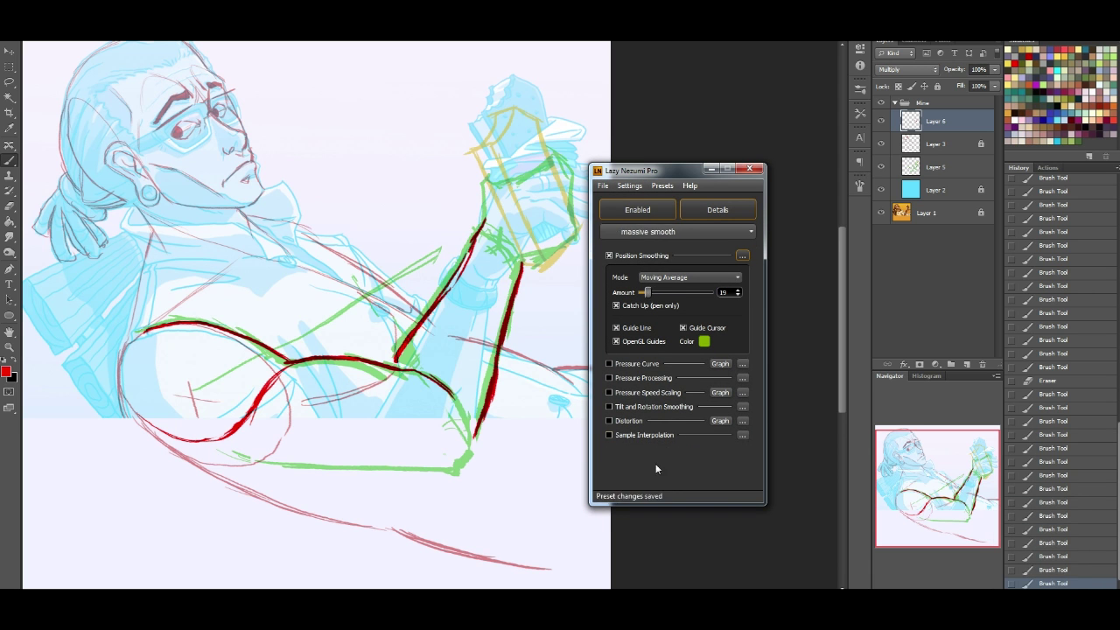
left_click(712, 170)
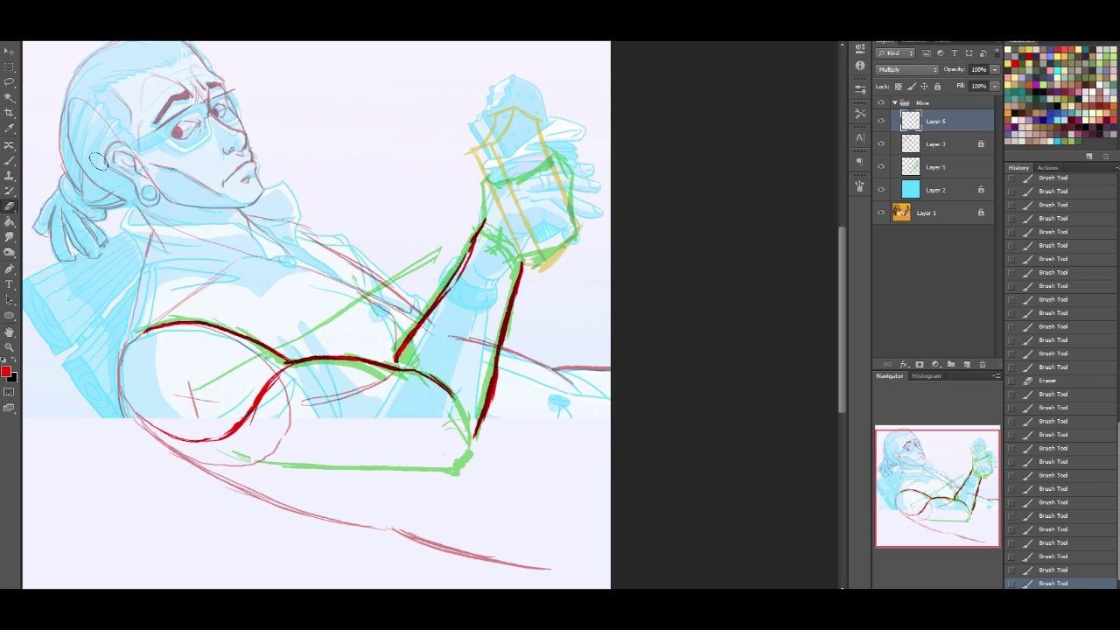
Step: Thin the inner forearm line, erase the outer forearm line, and try a new outer stroke before undoing it
left_click_drag(462, 264, 419, 341)
mouse_move(483, 411)
left_mouse_down()
mouse_move(514, 318)
mouse_move(516, 263)
left_mouse_up()
left_click(8, 161)
mouse_move(519, 290)
left_mouse_down()
mouse_move(496, 397)
mouse_move(479, 431)
left_mouse_up()
key("ctrl+z")
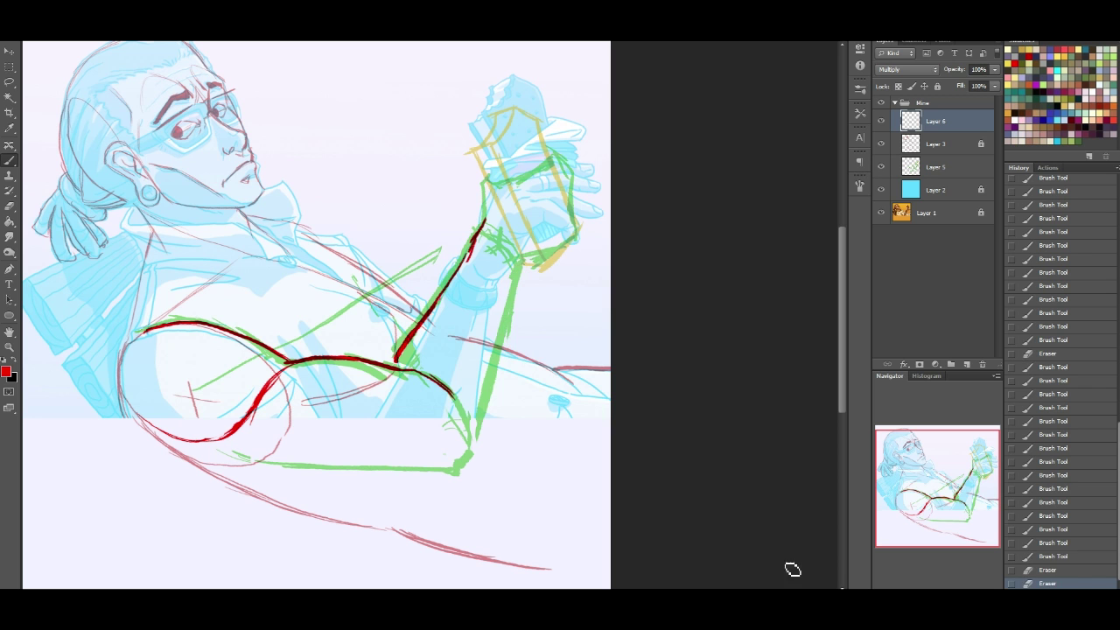
Step: In Lazy Nezumi Pro, set the position smoothing amount to 28 and save the massive smooth preset
left_click(1034, 618)
right_click(1050, 537)
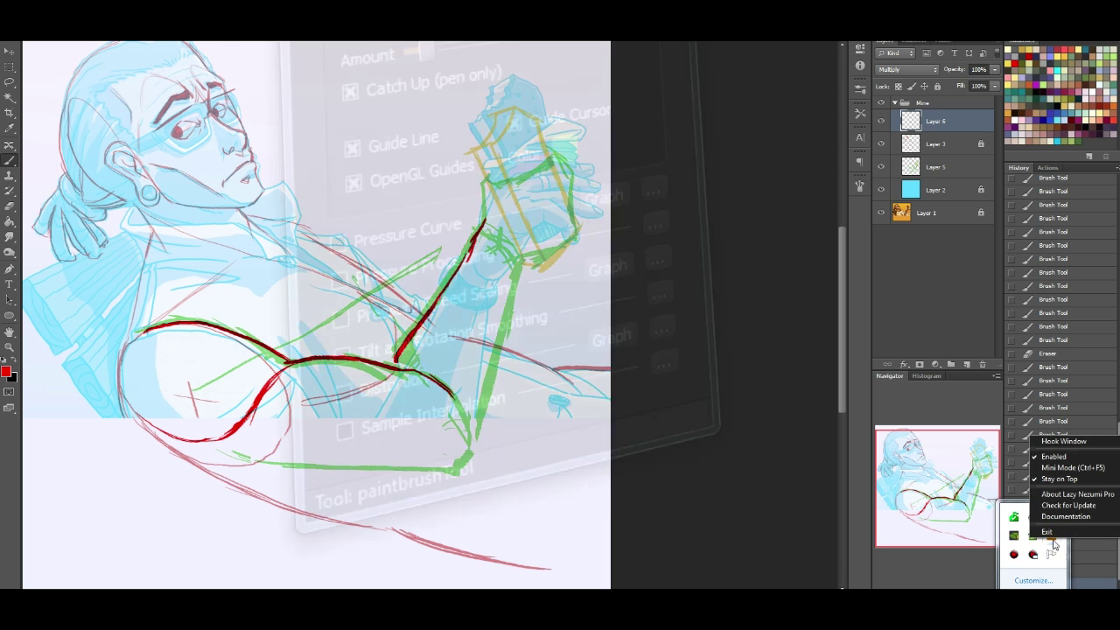
left_click_drag(657, 297, 652, 291)
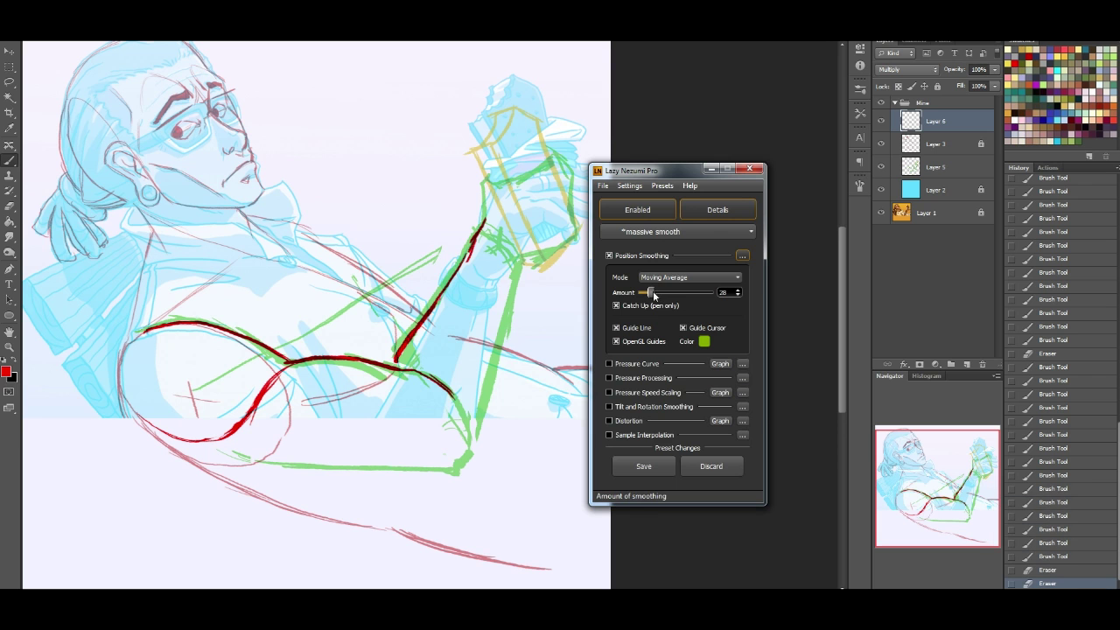
left_click(645, 465)
left_click(712, 169)
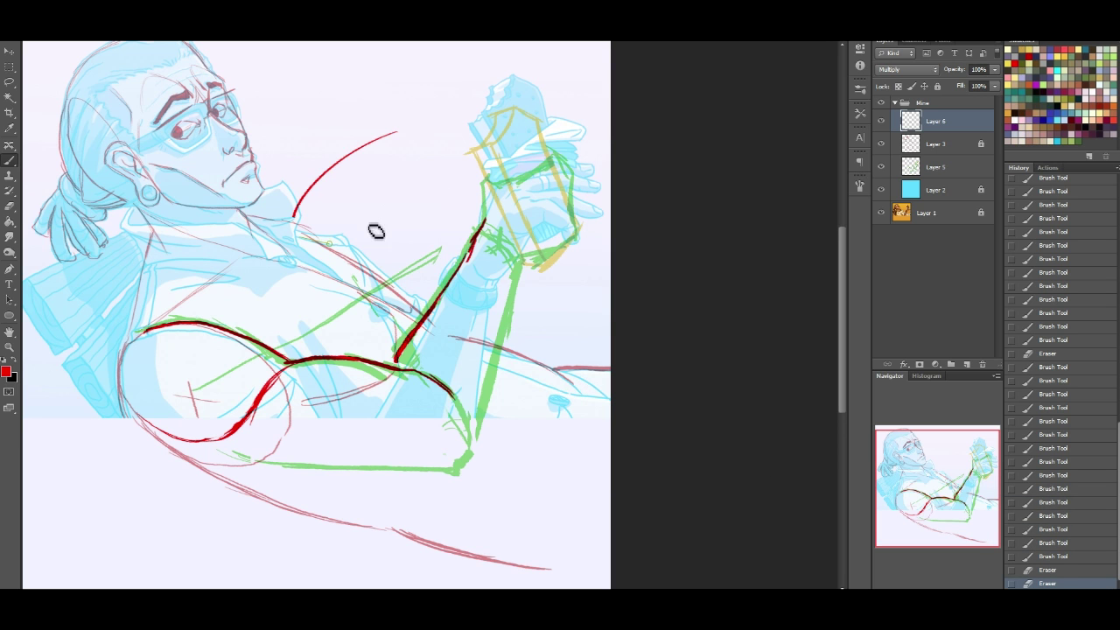
Step: Redraw the outer forearm contour in red from wrist to elbow and extend the inner contour up along the hand's edge
left_click_drag(528, 269, 443, 490)
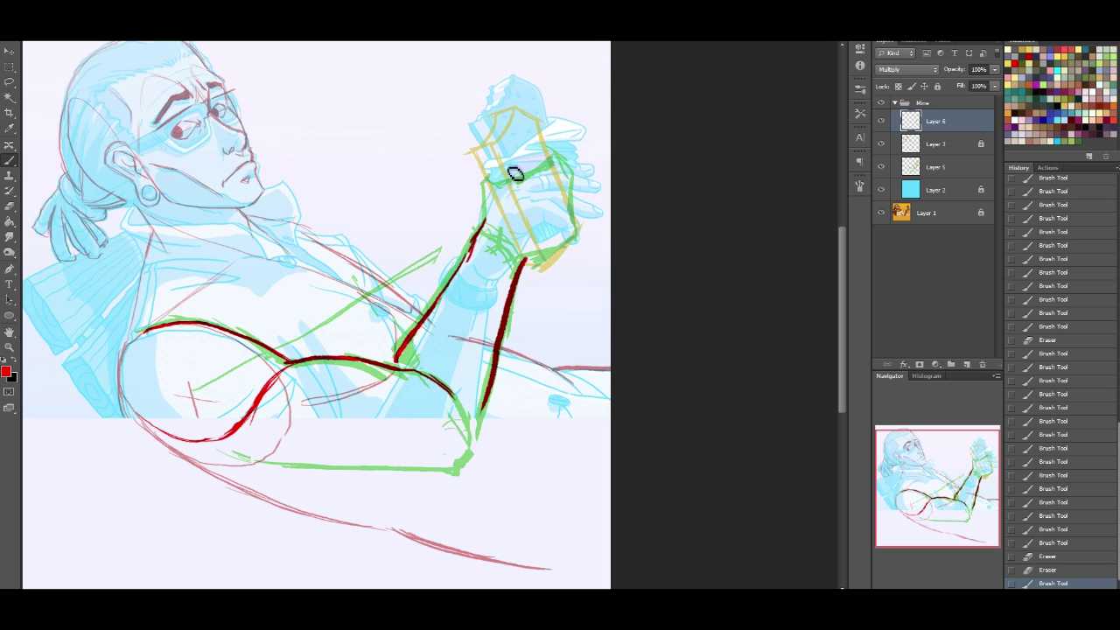
left_click_drag(487, 185, 482, 232)
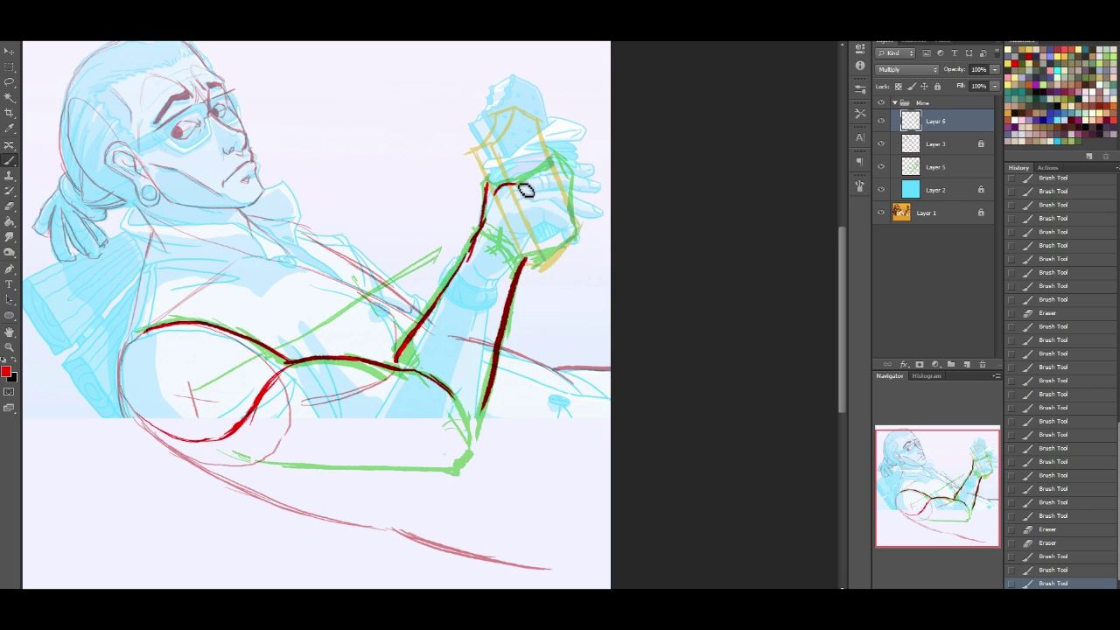
left_click_drag(526, 261, 530, 264)
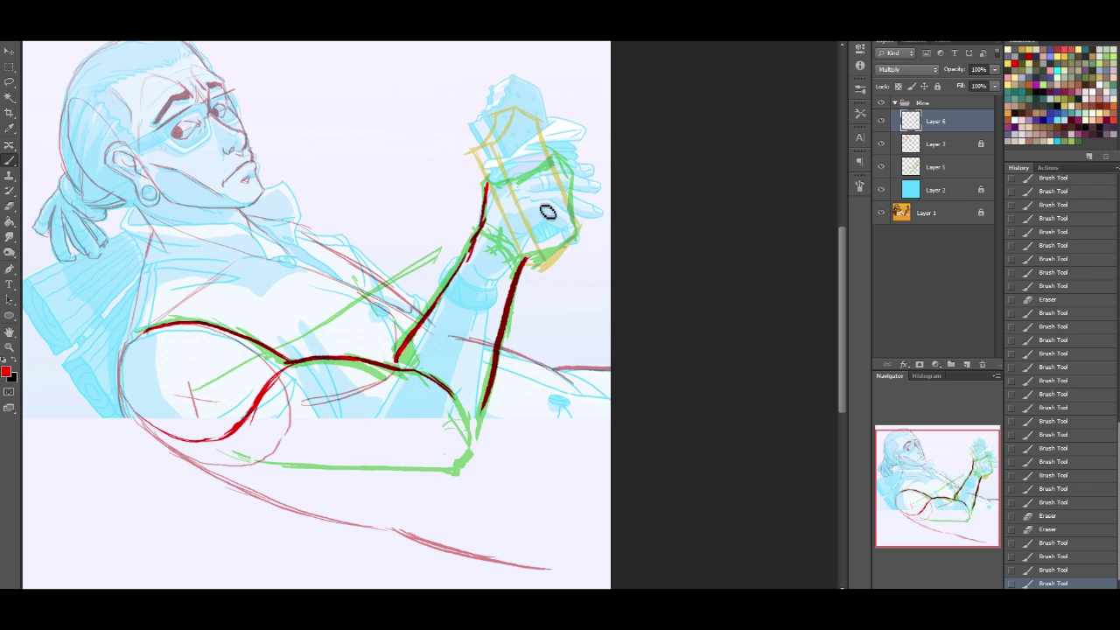
Step: Draw the thumb's contour and the line across the top of the palm in red, and outline the hand's lower edge from the wrist
mouse_move(488, 184)
left_mouse_down()
mouse_move(527, 181)
mouse_move(512, 180)
mouse_move(515, 159)
mouse_move(525, 162)
mouse_move(519, 202)
mouse_move(506, 183)
mouse_move(519, 180)
mouse_move(502, 186)
mouse_move(549, 170)
left_mouse_up()
key("ctrl+z")
key("ctrl+z")
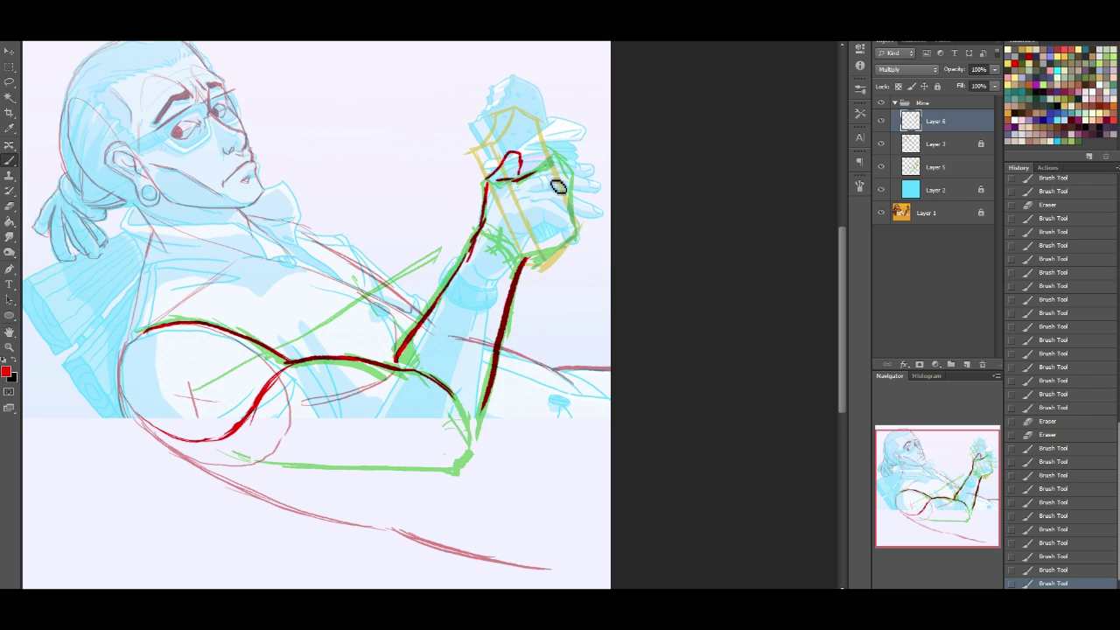
left_click_drag(522, 271, 578, 237)
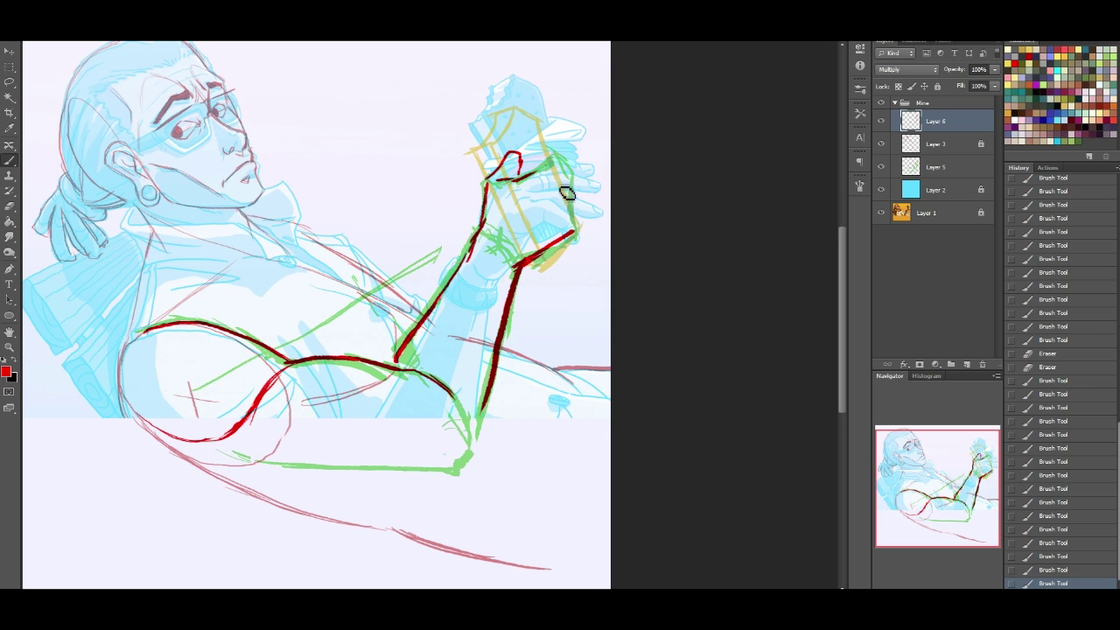
left_click_drag(492, 227, 516, 249)
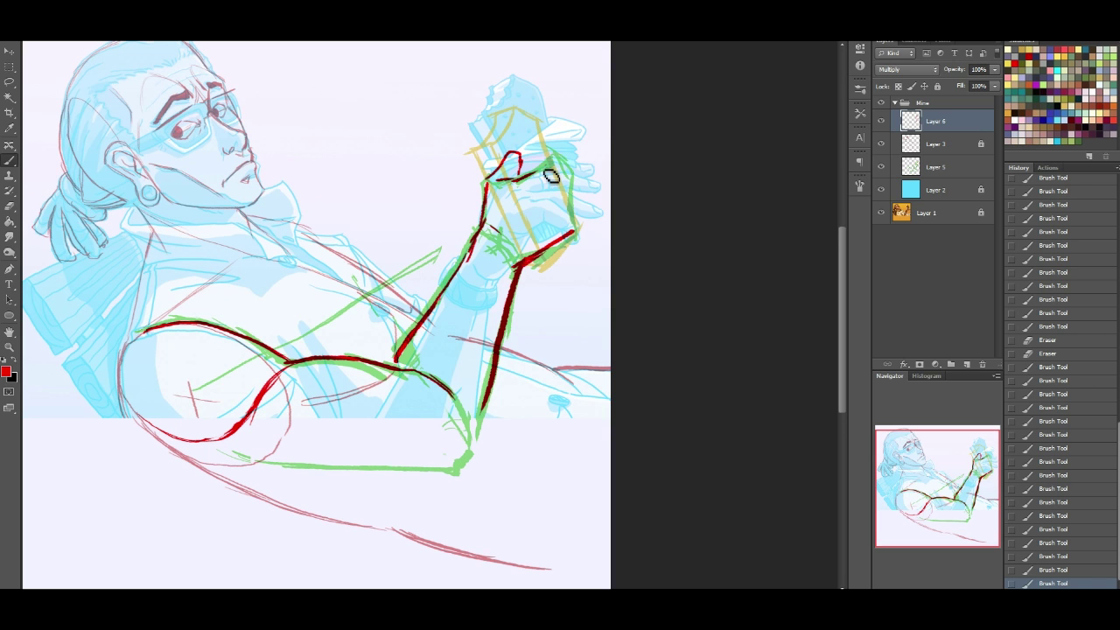
Step: Draw the knuckle contour over the top of the hand and carry it down the outer side to the lower edge
mouse_move(538, 171)
left_mouse_down()
mouse_move(507, 161)
mouse_move(530, 149)
mouse_move(565, 153)
mouse_move(547, 148)
mouse_move(551, 177)
mouse_move(539, 166)
mouse_move(554, 167)
mouse_move(541, 178)
mouse_move(533, 171)
mouse_move(558, 173)
mouse_move(525, 155)
mouse_move(527, 174)
mouse_move(538, 152)
mouse_move(567, 152)
left_mouse_up()
key("ctrl+z")
left_click_drag(567, 154, 571, 172)
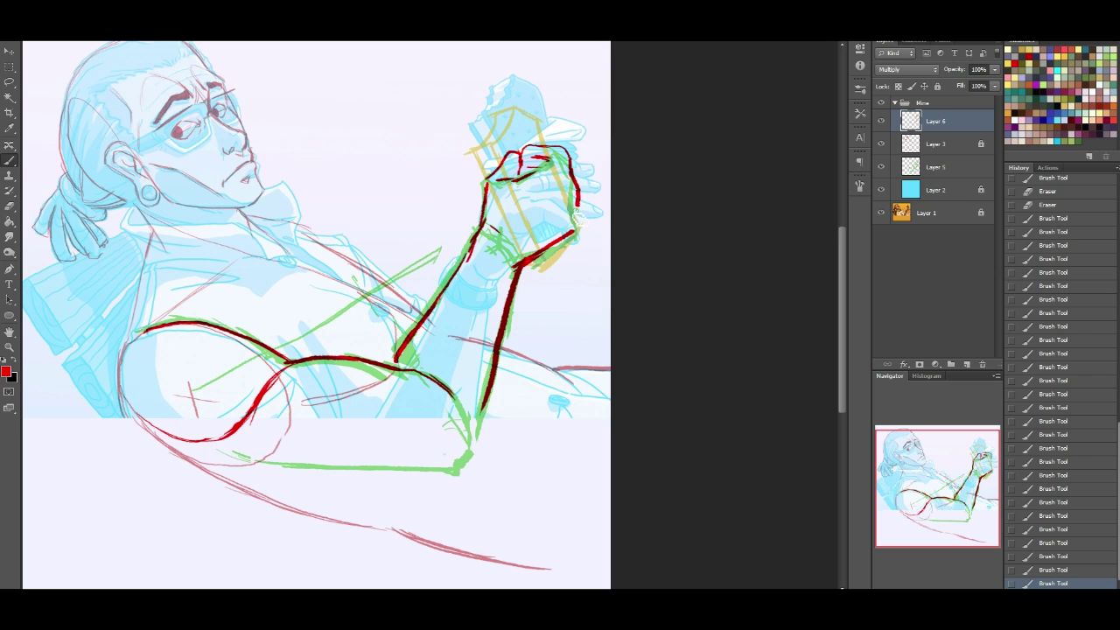
left_click_drag(569, 241, 579, 224)
key("ctrl+z")
left_click_drag(572, 173, 575, 230)
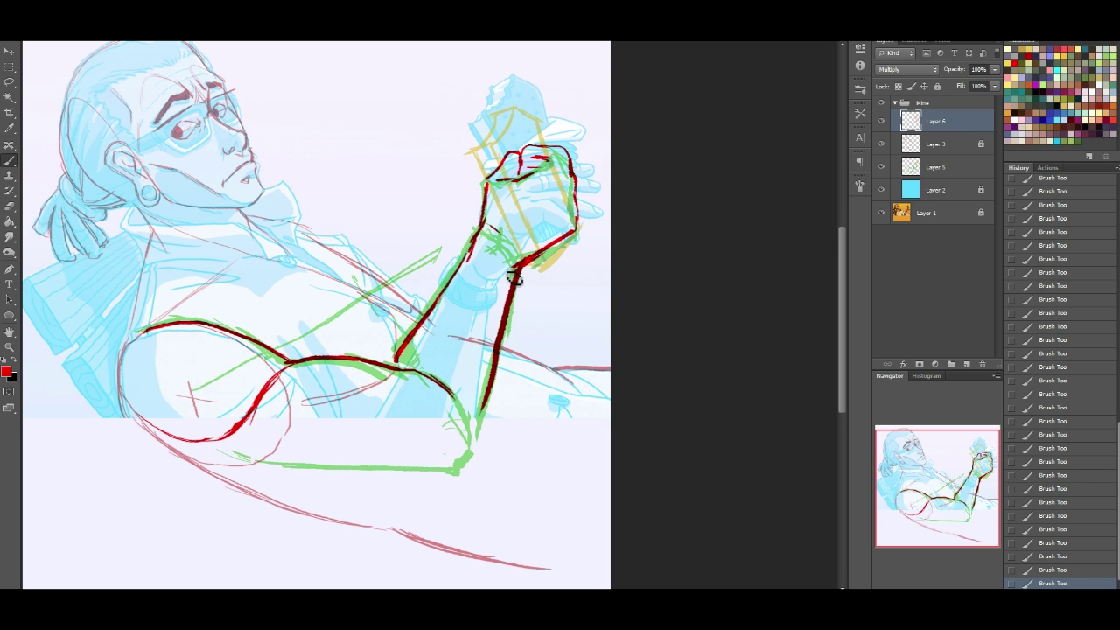
Step: Add the curve at the thumb's base and the finger lines inside the hand, and erase the excess red around the wrist
left_click_drag(480, 234, 523, 264)
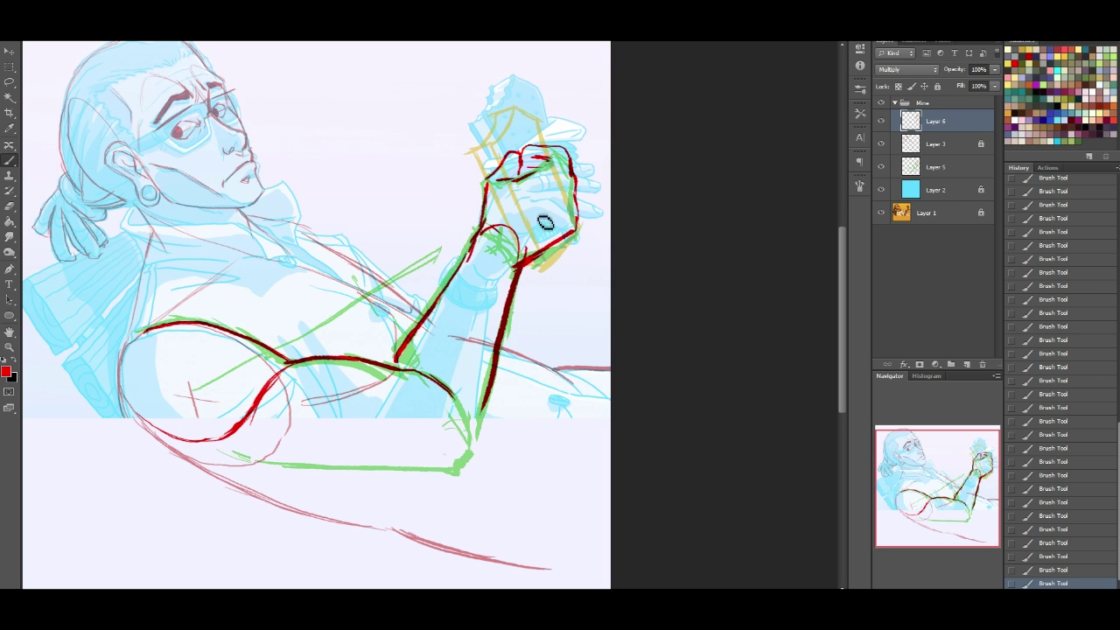
left_click_drag(569, 157, 578, 187)
mouse_move(552, 230)
left_mouse_down()
mouse_move(579, 220)
mouse_move(577, 210)
left_mouse_up()
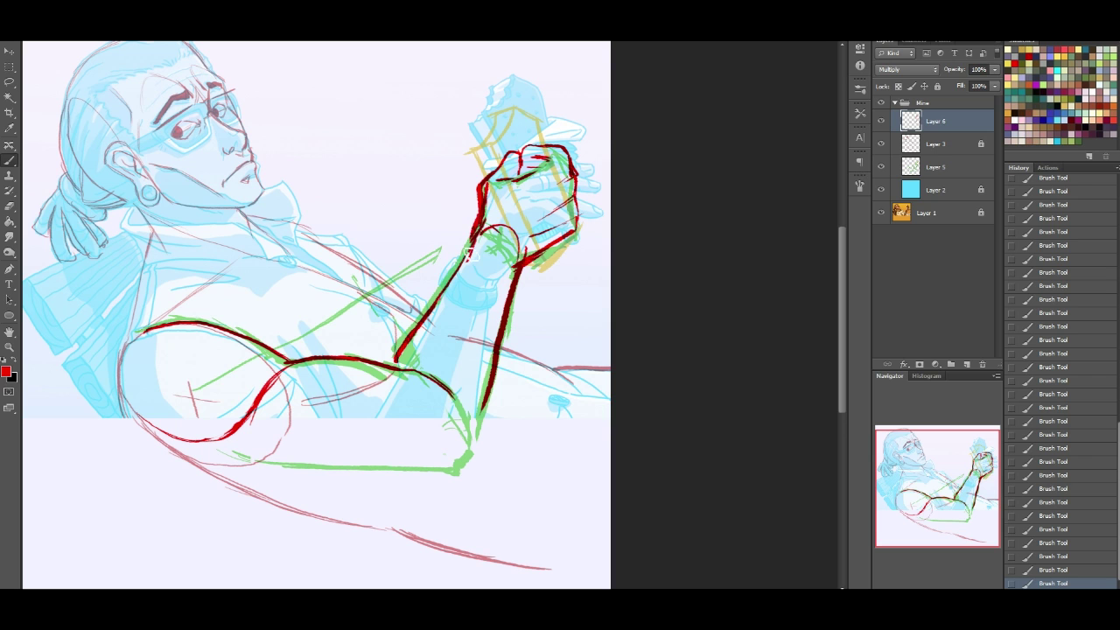
left_click(8, 207)
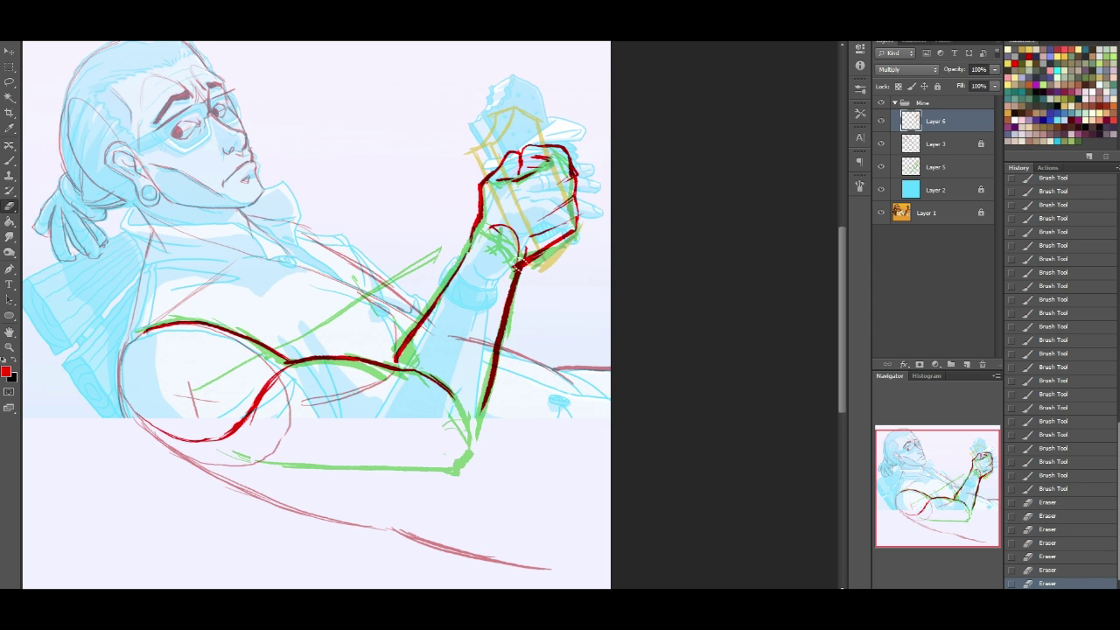
Step: Toggle the Mine group's visibility to compare the red arm and hand sketch with the original artwork
left_click(879, 104)
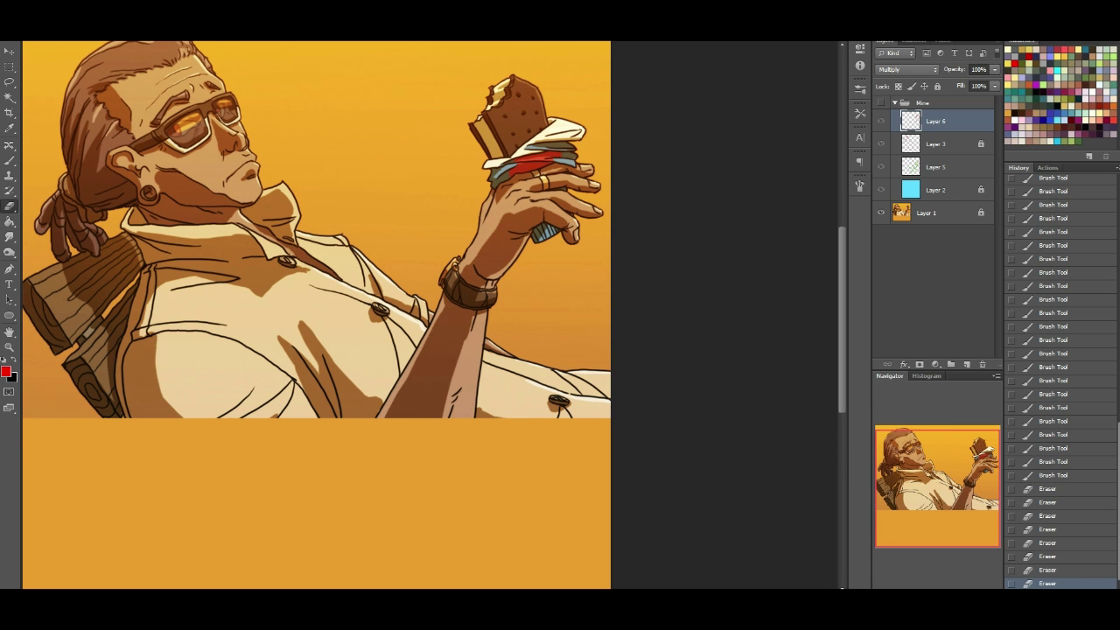
left_click(881, 104)
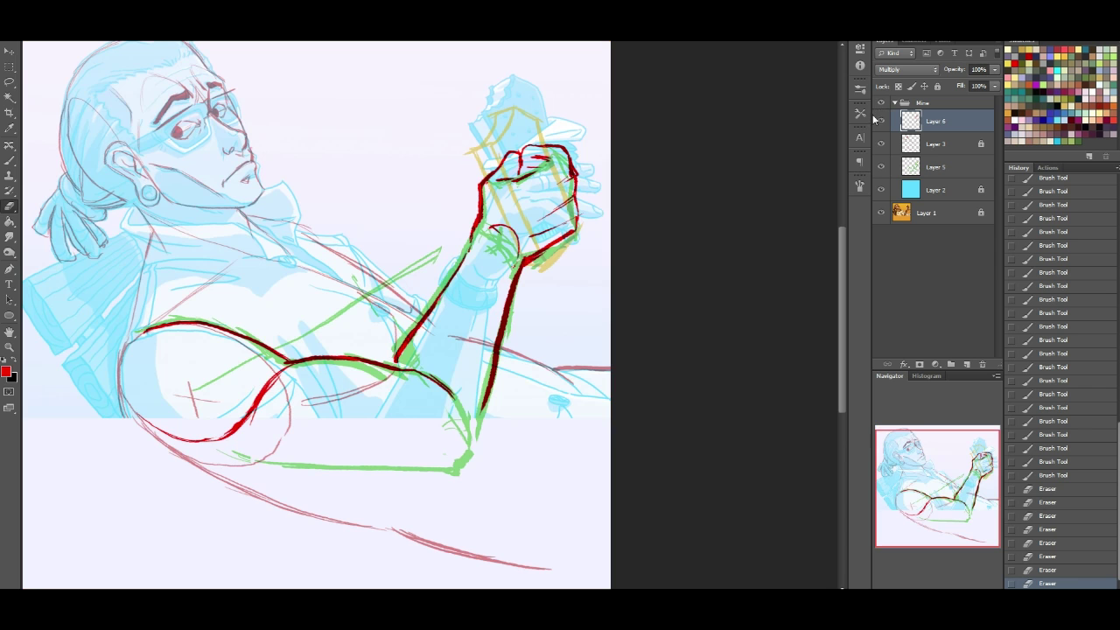
left_click(880, 104)
left_click(882, 104)
left_click(881, 104)
left_click(881, 104)
left_click(880, 104)
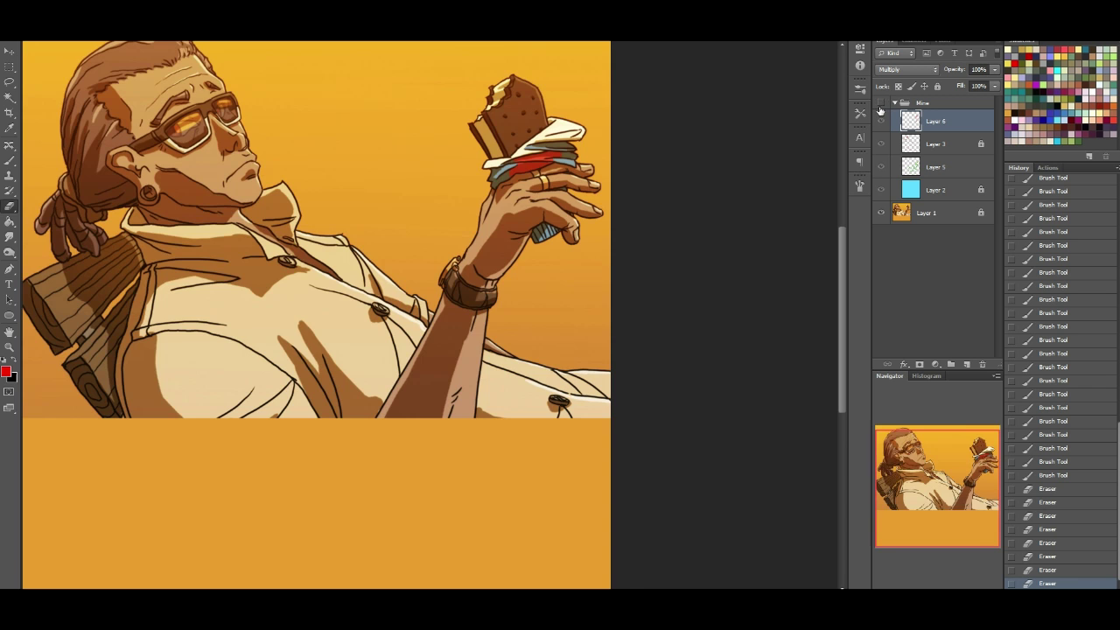
left_click(881, 104)
left_click(881, 104)
left_click(880, 104)
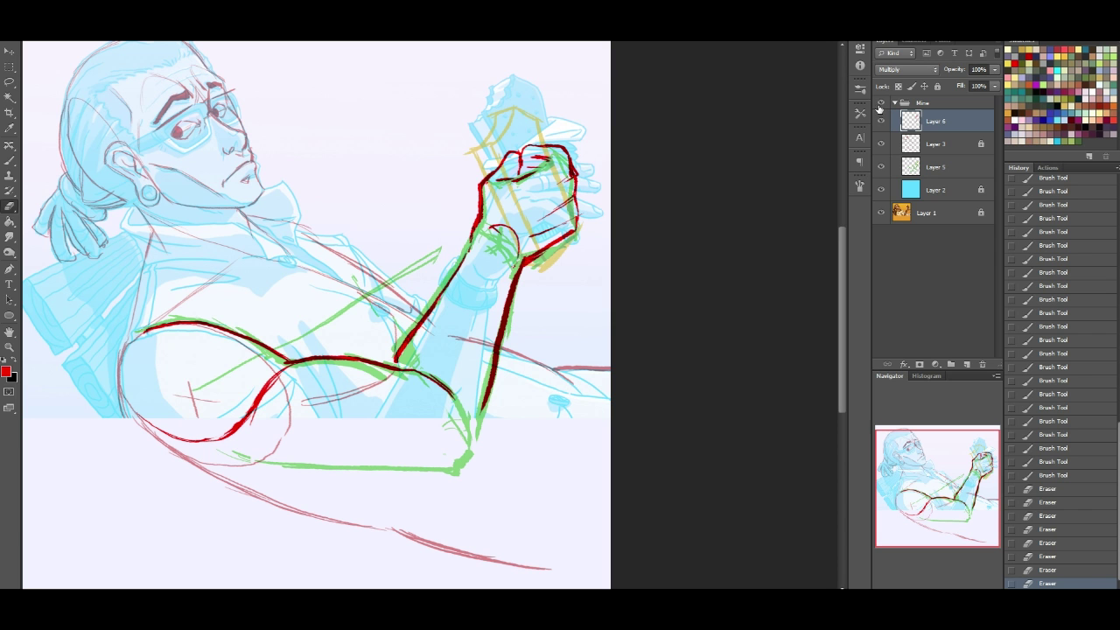
Step: Lasso the red hand drawing, scale it down slightly with Free Transform, reposition it on the wrist and deselect
left_click(7, 84)
mouse_move(567, 88)
left_mouse_down()
mouse_move(625, 189)
mouse_move(545, 259)
left_mouse_up()
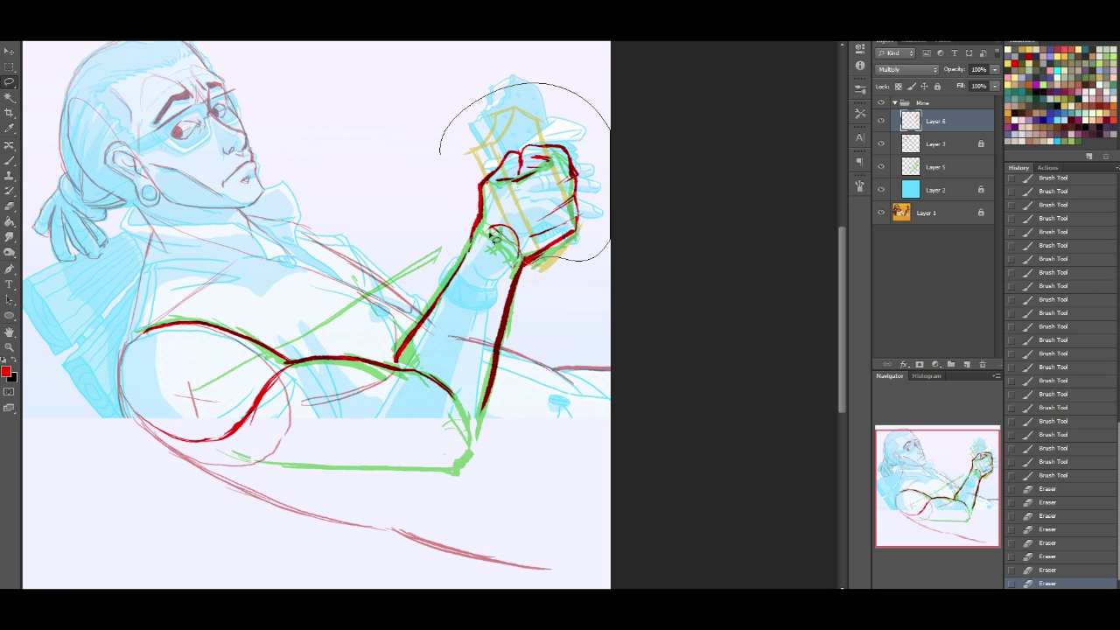
left_click_drag(486, 225, 445, 162)
key("ctrl+t")
left_click_drag(610, 83, 602, 91)
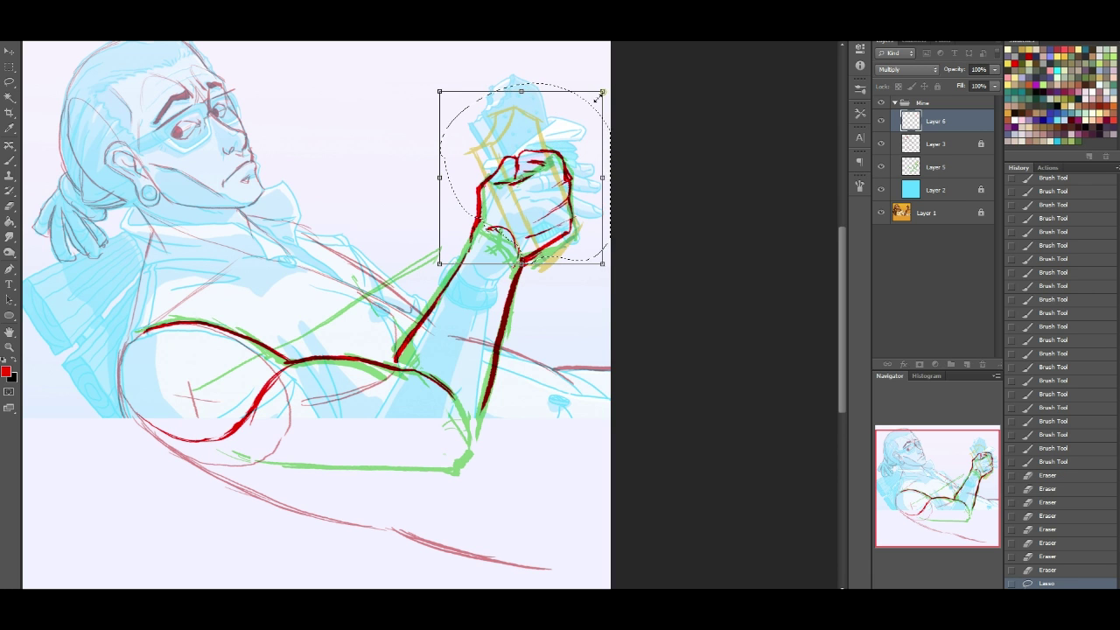
left_click_drag(572, 203, 578, 178)
key("Return")
key("ctrl+d")
Step: On the layer with the green arm sketch, select the yellow ice cream lines, delete everything else by inverting the selection, and deselect
left_click_drag(881, 464, 859, 445)
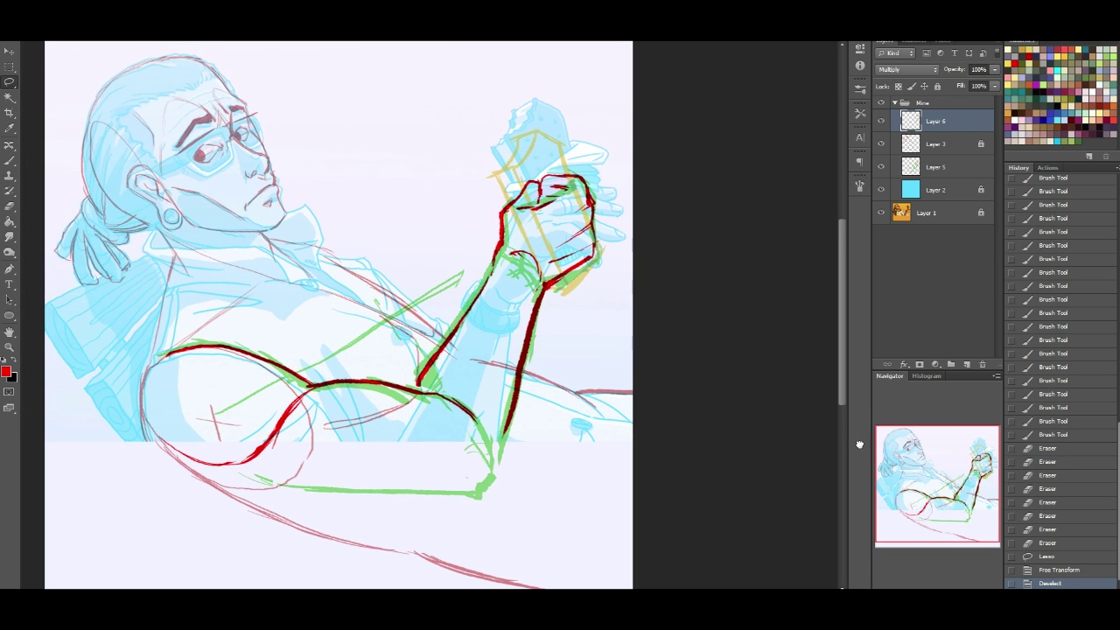
left_click(935, 175)
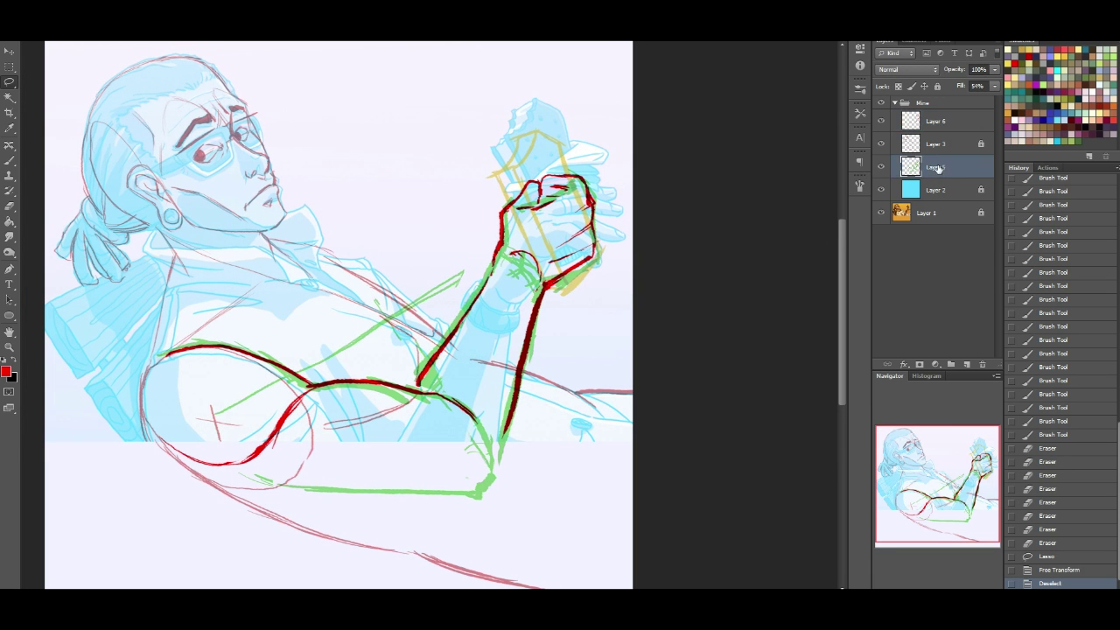
left_click(8, 97)
left_click(538, 134)
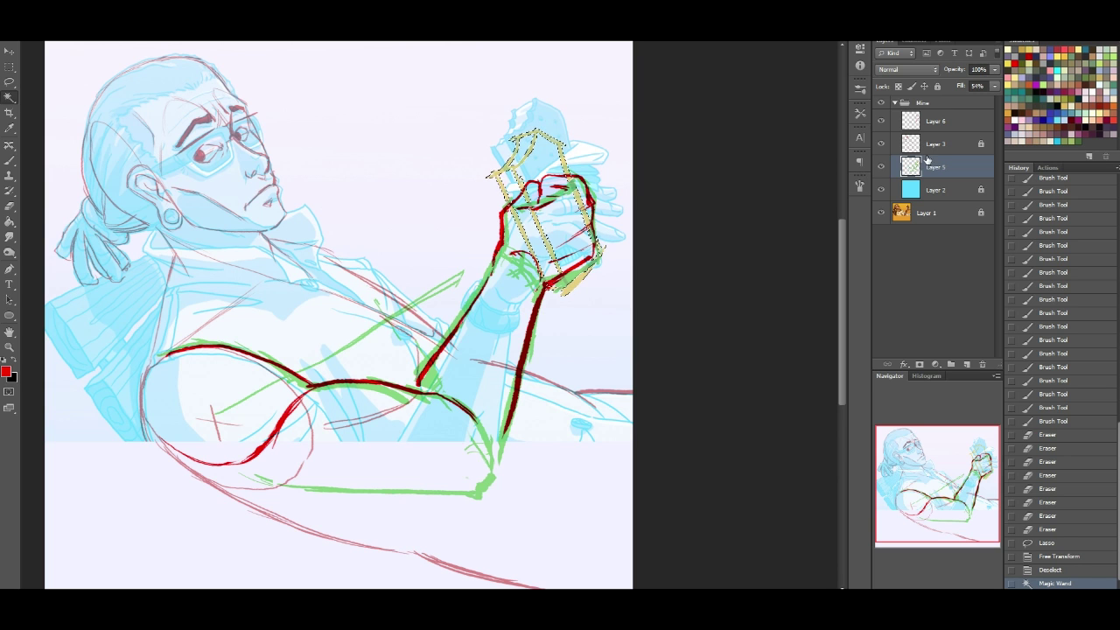
key("ctrl+shift+i")
key("Delete")
key("ctrl+d")
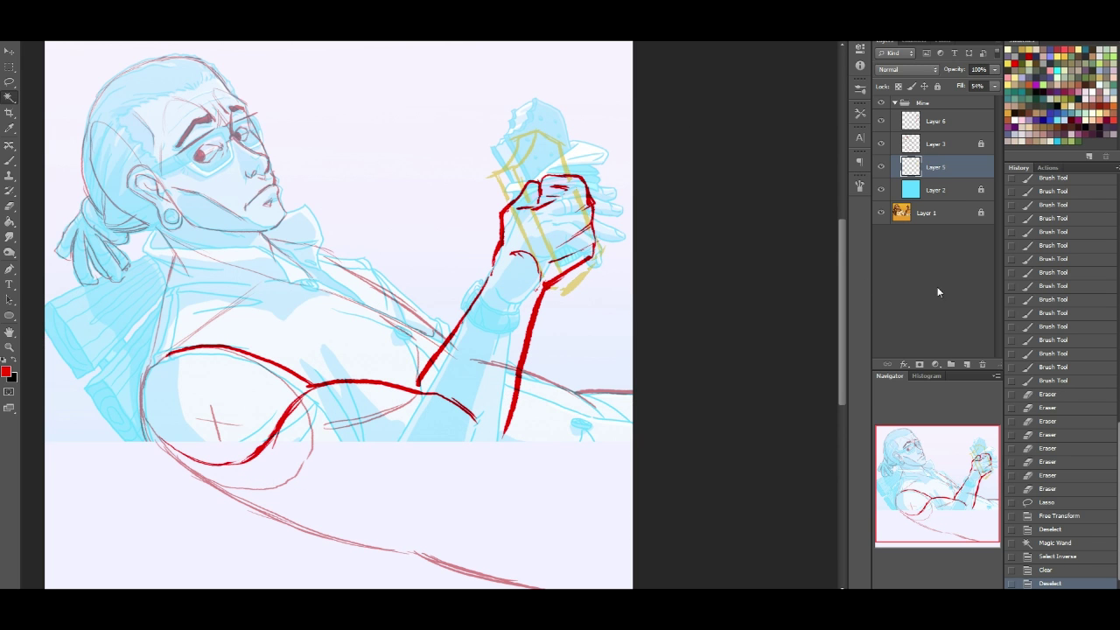
Step: On the red line layer, draw strokes from the inner elbow crease down toward the elbow
left_click_drag(954, 479, 944, 476)
left_click(9, 160)
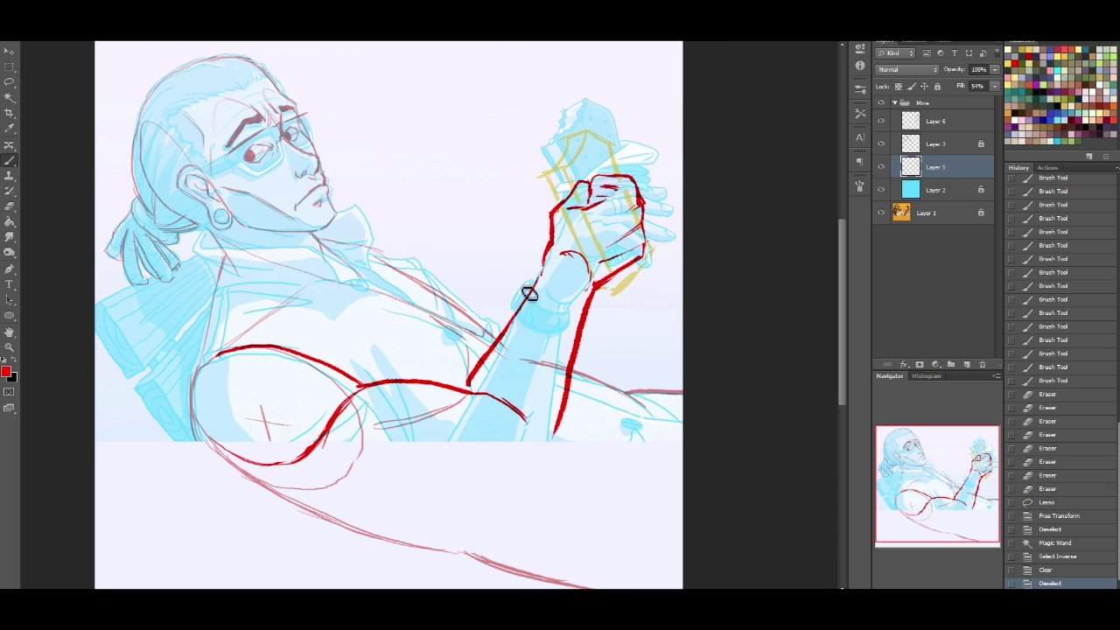
left_click(937, 125)
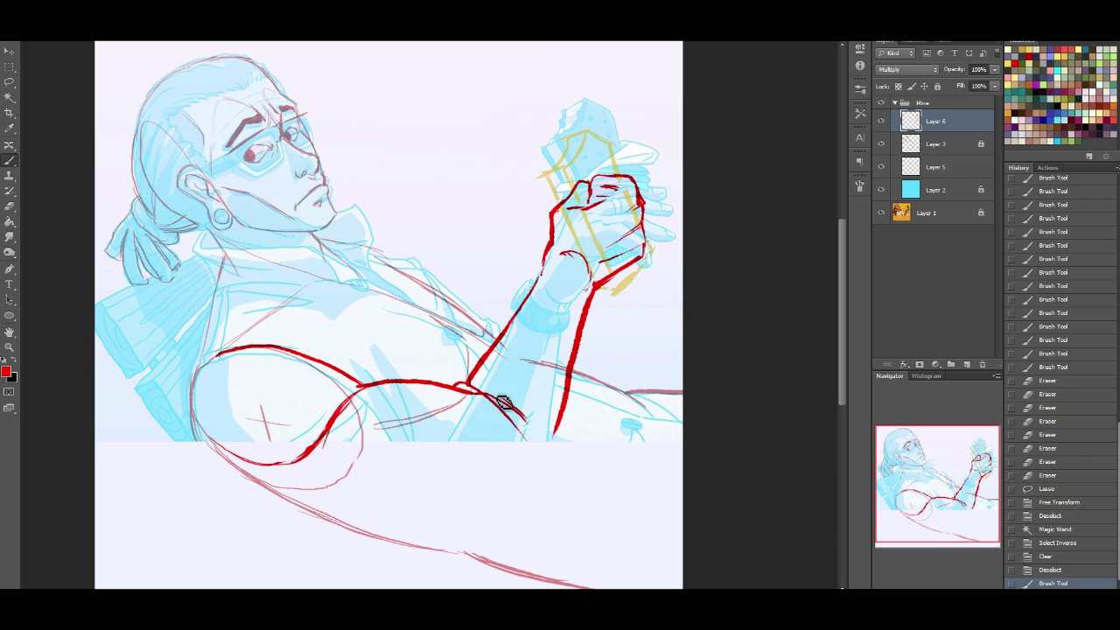
left_click_drag(472, 384, 526, 420)
mouse_move(468, 386)
left_mouse_down()
mouse_move(547, 464)
mouse_move(522, 415)
left_mouse_up()
key("ctrl+z")
Step: Thicken the inner forearm contour from the wrist to the crease and reinforce the upper arm's line beside the deltoid
mouse_move(553, 254)
left_mouse_down()
mouse_move(481, 415)
mouse_move(532, 302)
mouse_move(473, 382)
mouse_move(501, 348)
mouse_move(474, 376)
left_mouse_up()
left_click_drag(520, 312, 474, 378)
left_click_drag(505, 339, 477, 375)
mouse_move(503, 339)
left_mouse_down()
mouse_move(456, 388)
mouse_move(436, 385)
left_mouse_up()
left_click_drag(365, 386, 398, 382)
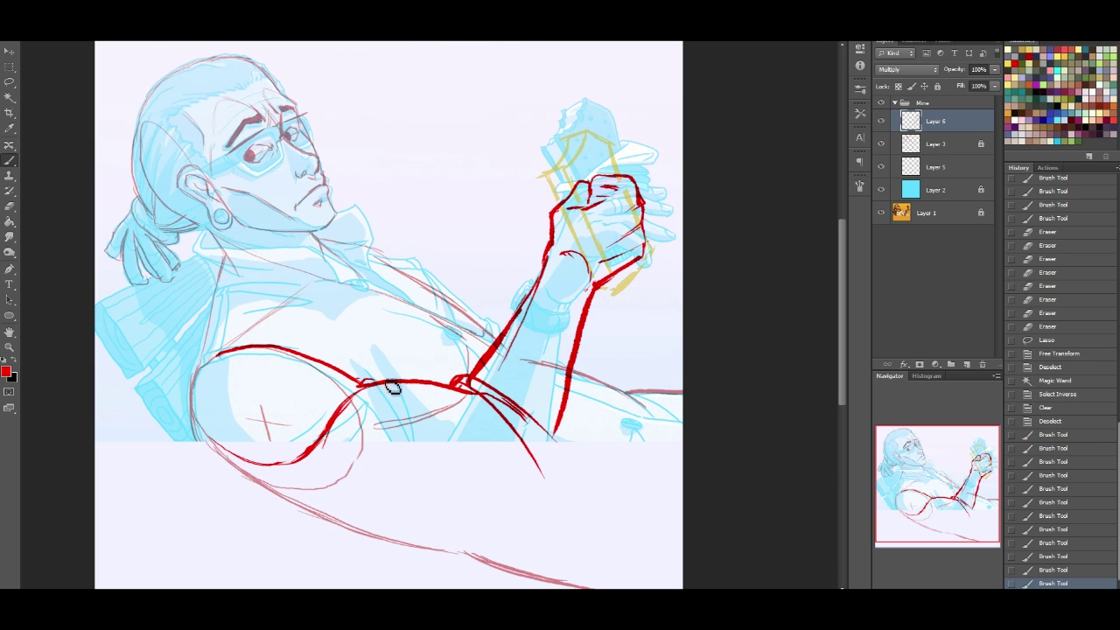
Step: Draw the flared, jagged red shape from the elbow crease down to the elbow and reinforce the line at the crease
left_click_drag(470, 388, 484, 483)
left_click_drag(483, 412, 501, 469)
mouse_move(499, 455)
left_mouse_down()
mouse_move(545, 474)
mouse_move(571, 457)
mouse_move(542, 477)
left_mouse_up()
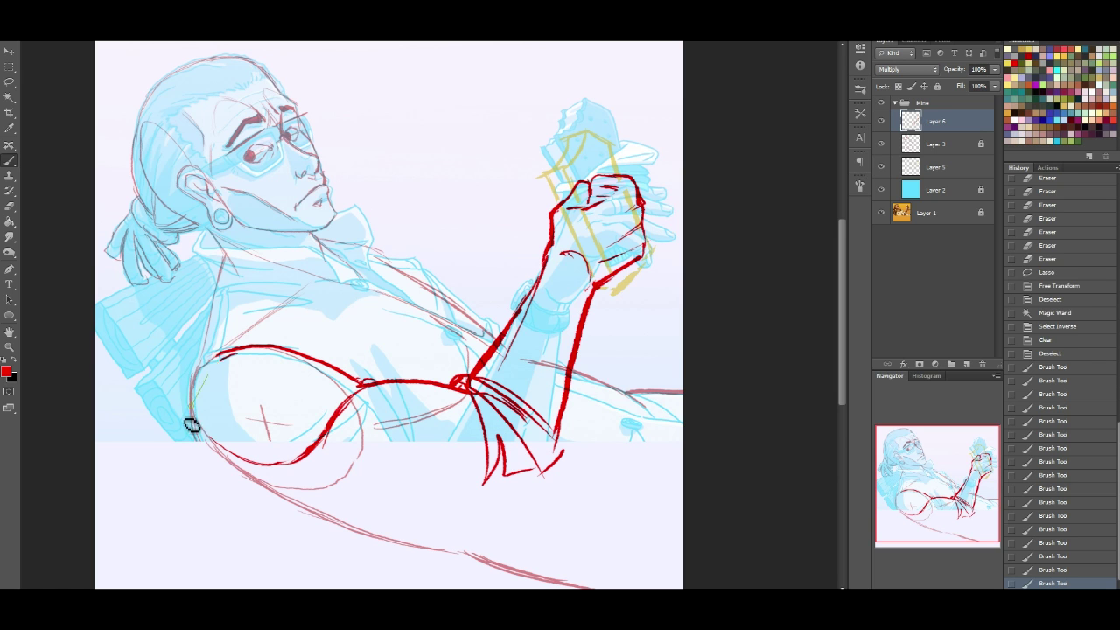
left_click_drag(451, 390, 502, 325)
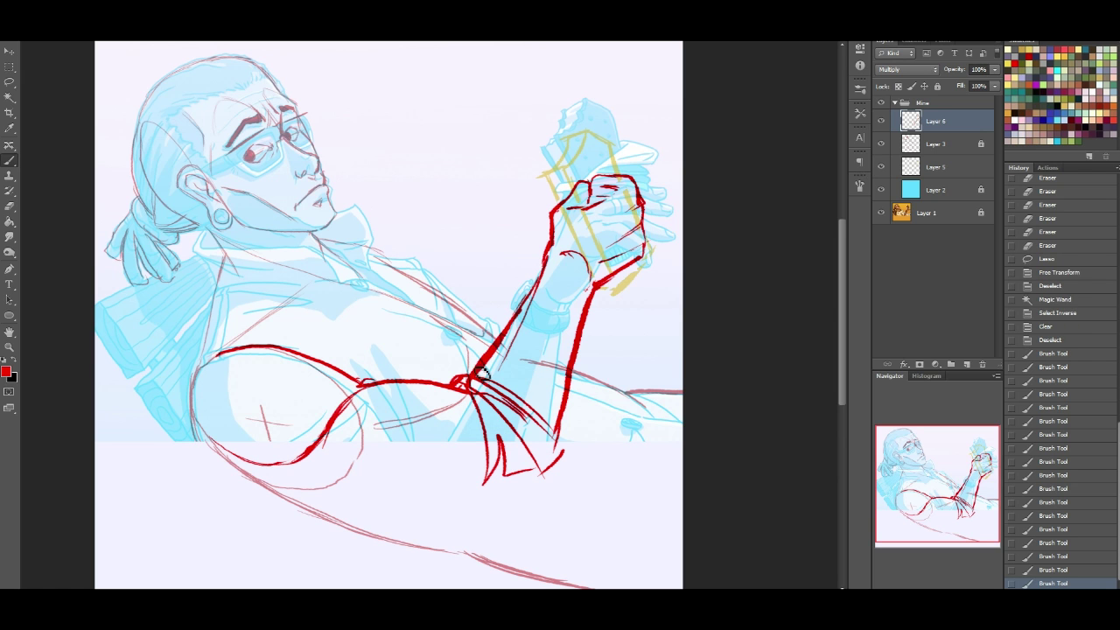
mouse_move(226, 378)
left_mouse_down()
mouse_move(363, 546)
mouse_move(431, 583)
left_mouse_up()
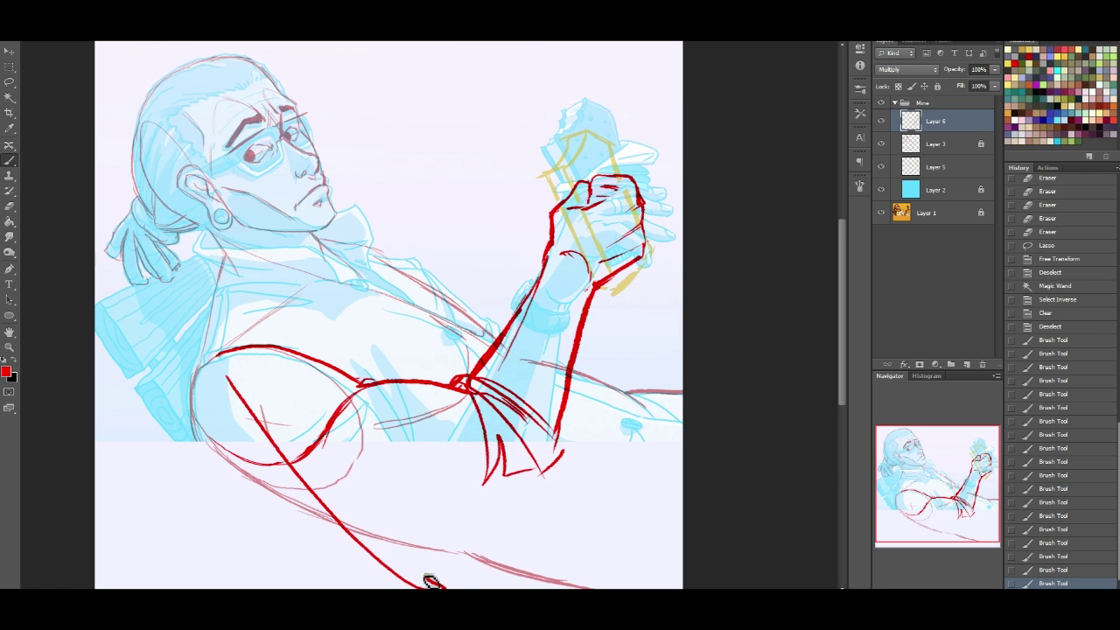
key("ctrl+z")
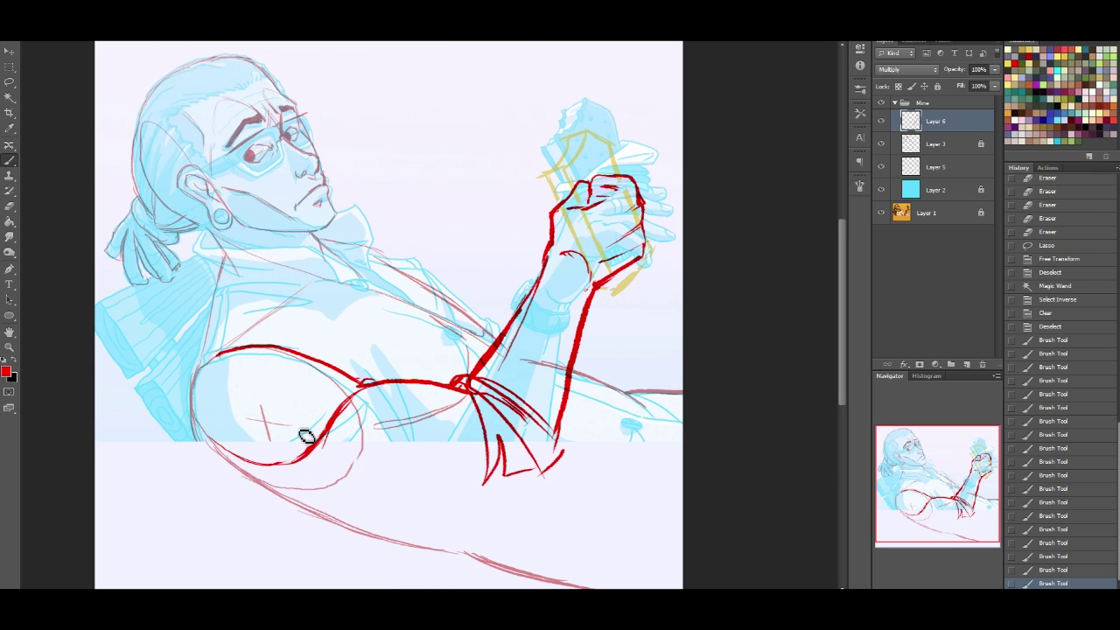
mouse_move(234, 385)
left_mouse_down()
mouse_move(255, 443)
mouse_move(392, 558)
mouse_move(538, 347)
mouse_move(547, 262)
left_mouse_up()
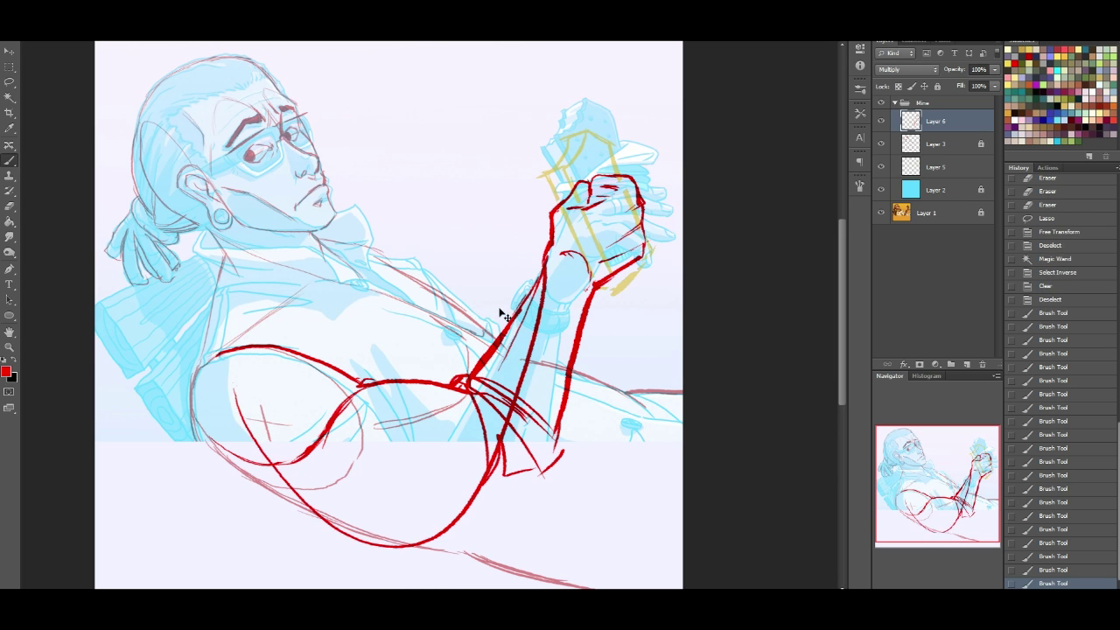
key("ctrl+z")
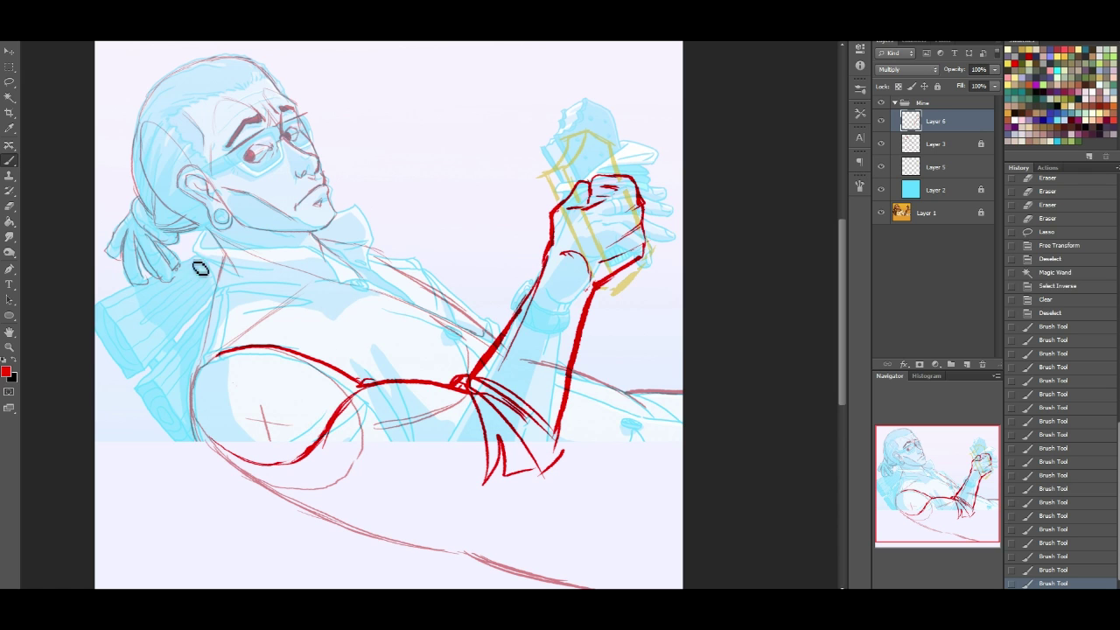
Step: Draw the pointed fold above the armpit crease and the torso's upper contour from the neck past the forearm to the waist
mouse_move(298, 333)
left_mouse_down()
mouse_move(367, 386)
mouse_move(306, 344)
mouse_move(318, 336)
mouse_move(361, 385)
mouse_move(359, 354)
left_mouse_up()
key("ctrl+z")
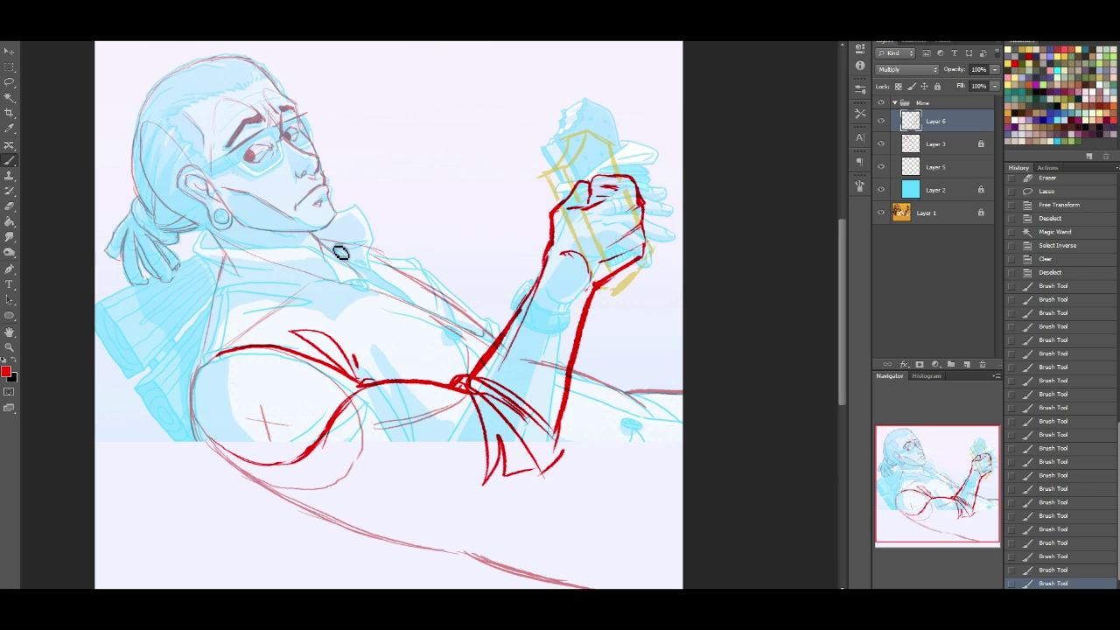
mouse_move(315, 237)
left_mouse_down()
mouse_move(393, 280)
mouse_move(374, 256)
mouse_move(398, 267)
left_mouse_up()
key("ctrl+z")
key("ctrl+z")
left_click_drag(403, 269, 450, 300)
mouse_move(408, 272)
left_mouse_down()
mouse_move(509, 338)
mouse_move(450, 307)
mouse_move(500, 340)
left_mouse_up()
left_click_drag(423, 289, 497, 340)
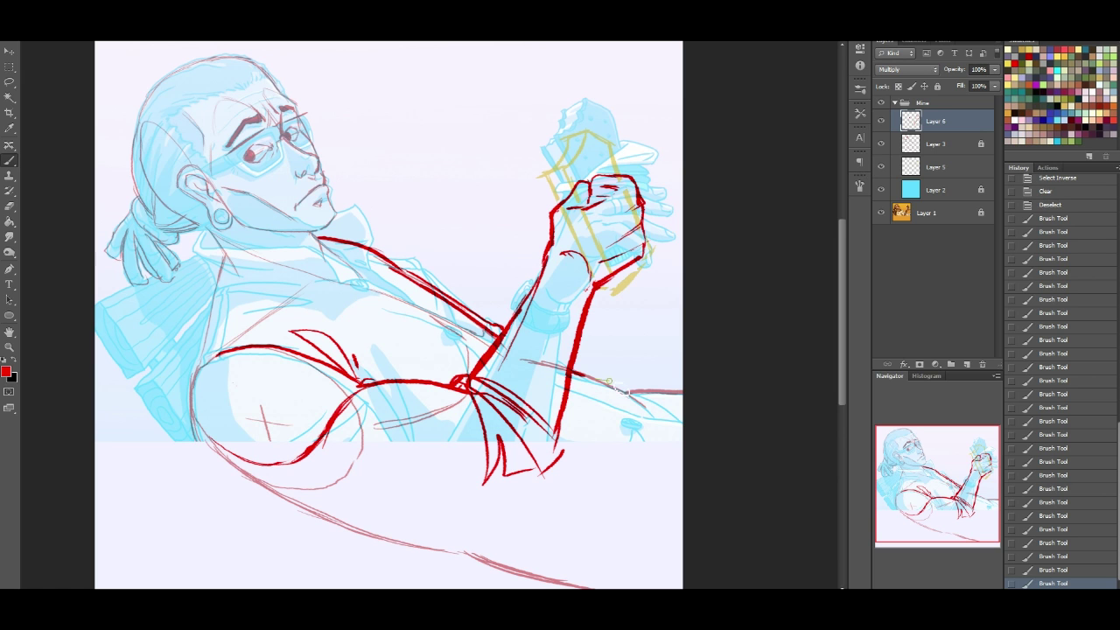
left_click_drag(642, 393, 676, 471)
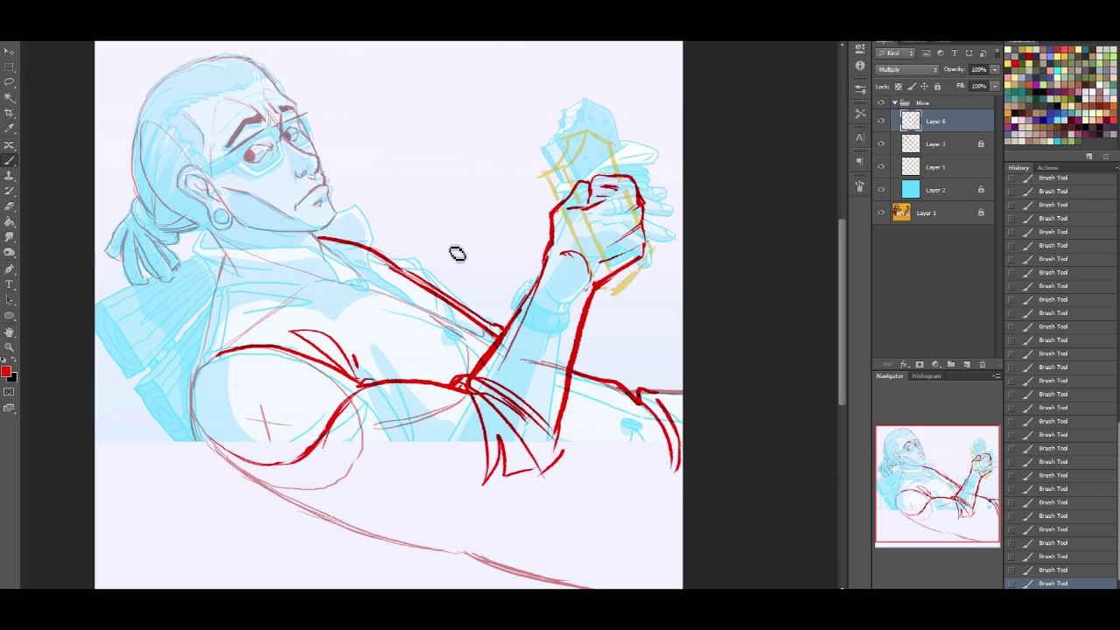
Step: Draw the shirt collar around the neck with its upright far flap, front points and base seam
left_click_drag(216, 254, 218, 288)
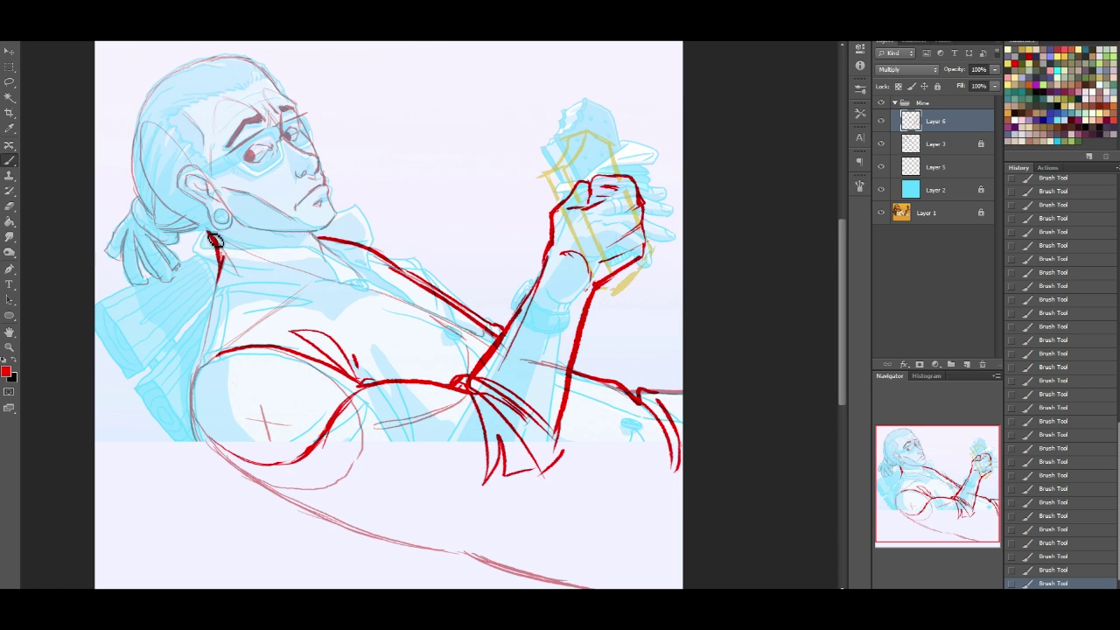
key("ctrl+z")
mouse_move(206, 234)
left_mouse_down()
mouse_move(302, 259)
mouse_move(378, 246)
mouse_move(399, 291)
left_mouse_up()
mouse_move(273, 260)
left_mouse_down()
mouse_move(322, 261)
mouse_move(359, 286)
left_mouse_up()
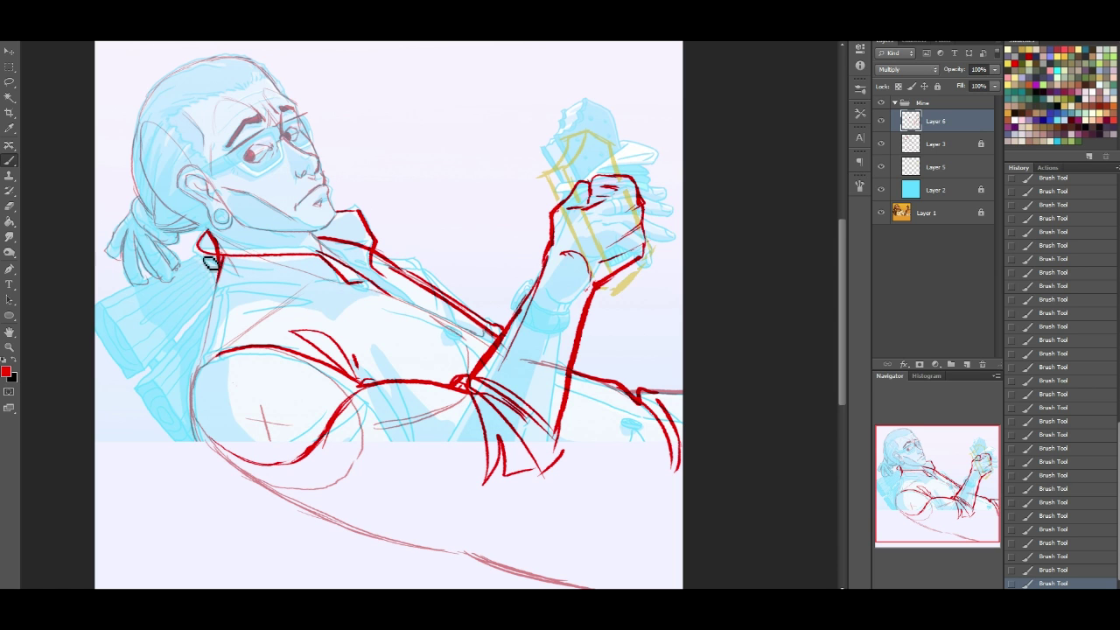
mouse_move(194, 253)
left_mouse_down()
mouse_move(222, 291)
mouse_move(303, 286)
left_mouse_up()
left_click_drag(267, 299, 307, 298)
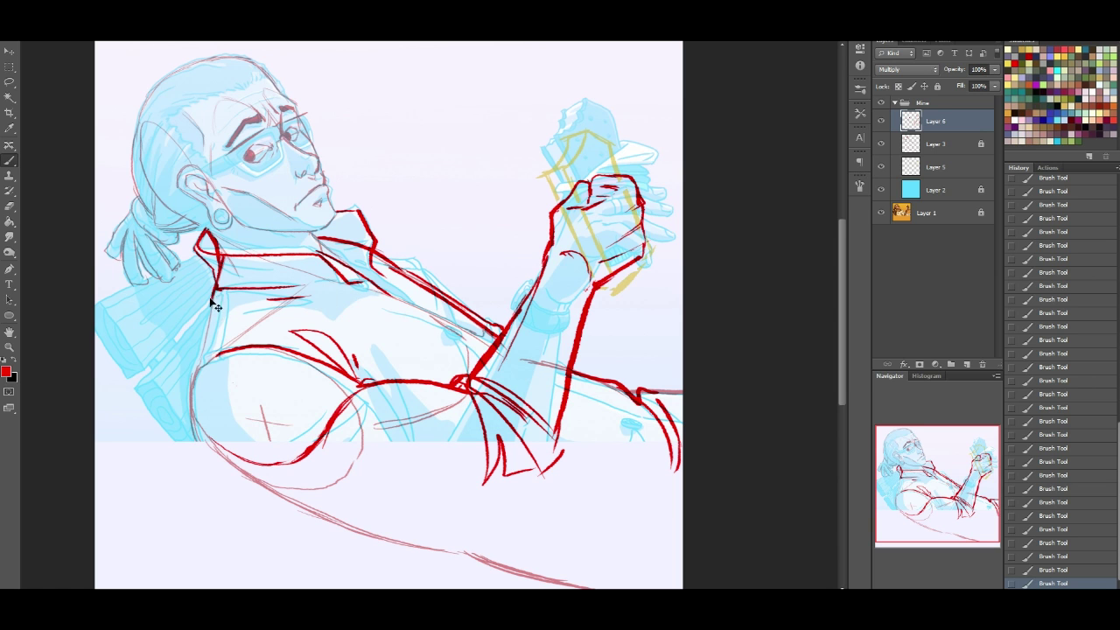
Step: Draw the back contour from the collar down around the shoulder and the underside of the upper arm toward the elbow
left_click_drag(214, 290, 192, 410)
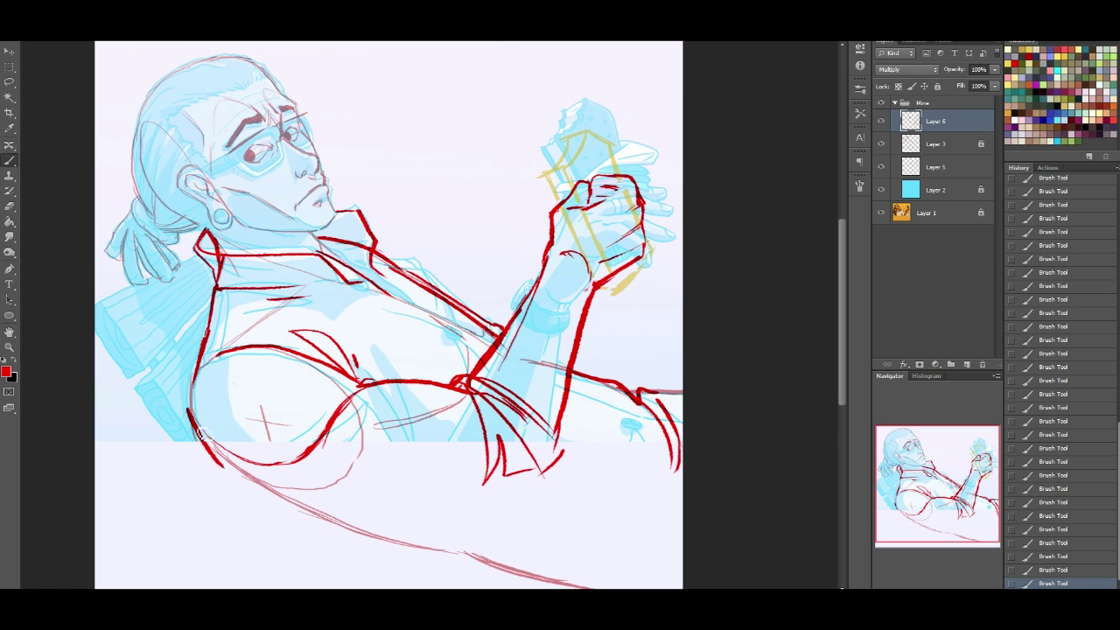
left_click_drag(261, 486, 484, 499)
left_click_drag(522, 487, 538, 486)
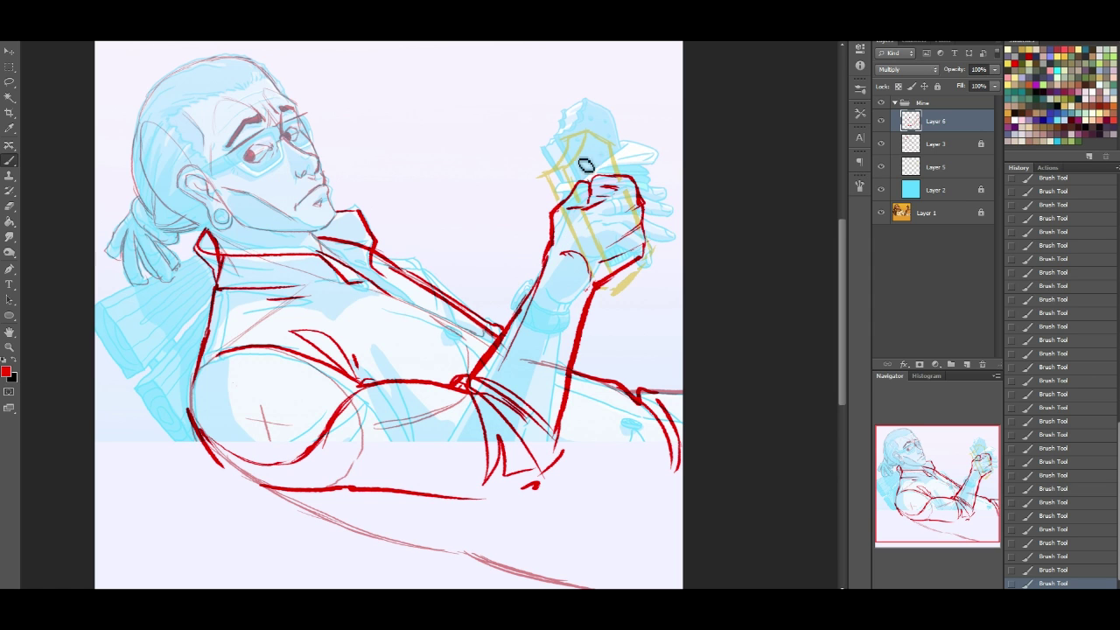
Step: Set the fill of Layer 5, which holds the yellow ice cream lines, to 100%
left_click(950, 166)
left_click_drag(992, 86, 1021, 101)
left_click_drag(490, 595, 456, 595)
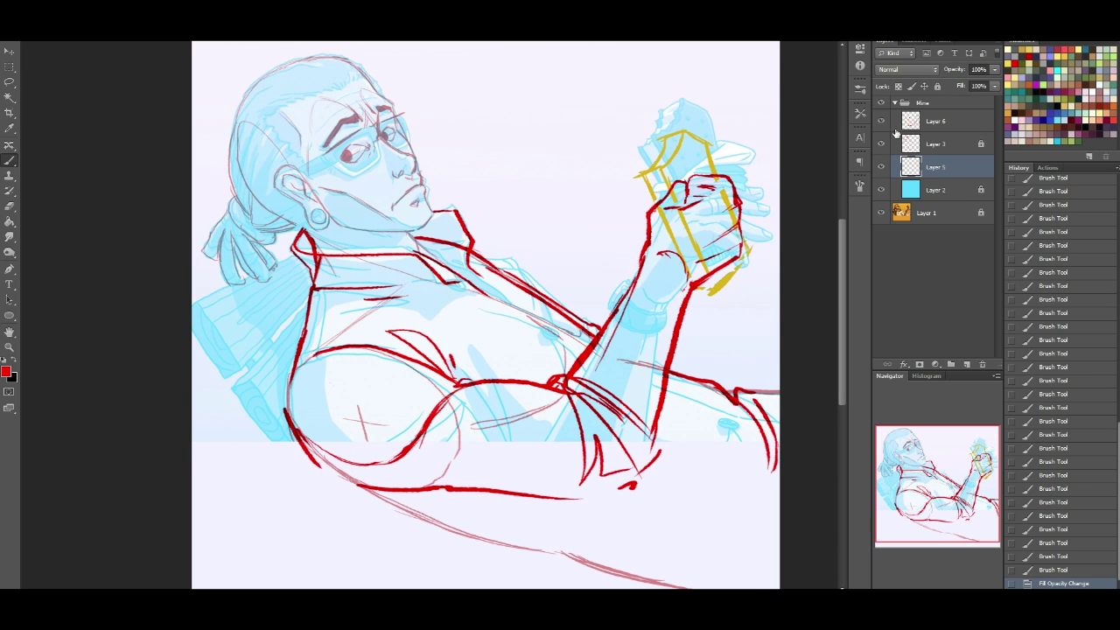
Step: Identify the head sketch layer by toggling visibility, unlock Layer 3 and set its fill to 100%
left_click(881, 121)
left_click(882, 122)
left_click(881, 144)
left_click(882, 144)
left_click(924, 146)
left_click(939, 88)
left_click_drag(994, 85, 999, 98)
left_click_drag(915, 473, 920, 453)
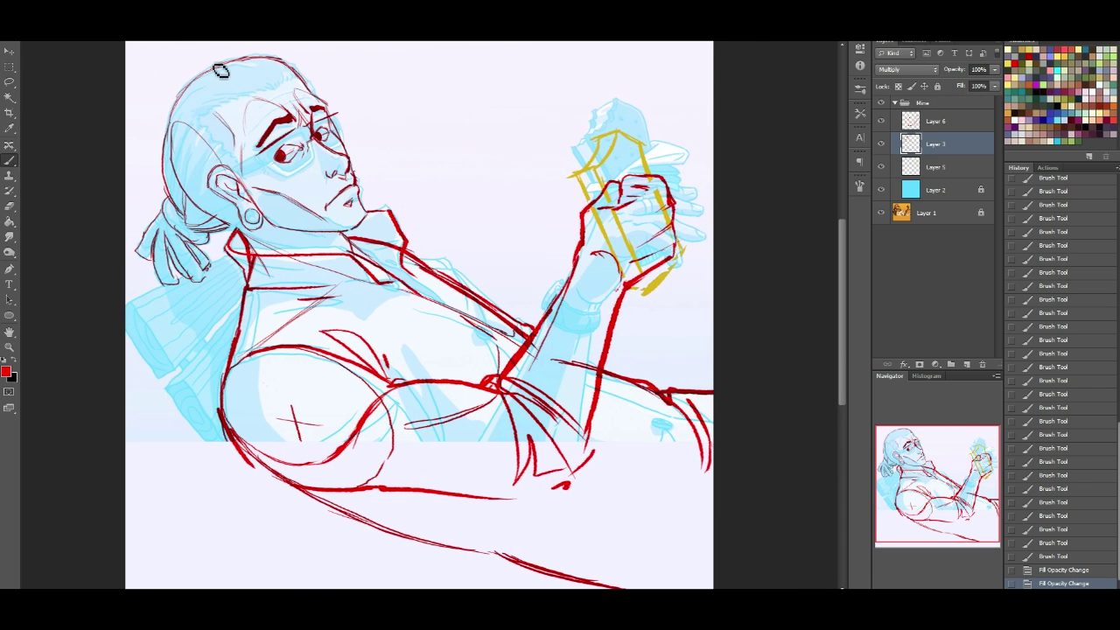
Step: Merge Layer 6, Layer 3 and Layer 5 into a single sketch layer
left_click(9, 113)
mouse_move(927, 436)
left_mouse_down()
mouse_move(960, 569)
mouse_move(944, 451)
left_mouse_up()
left_click(10, 52)
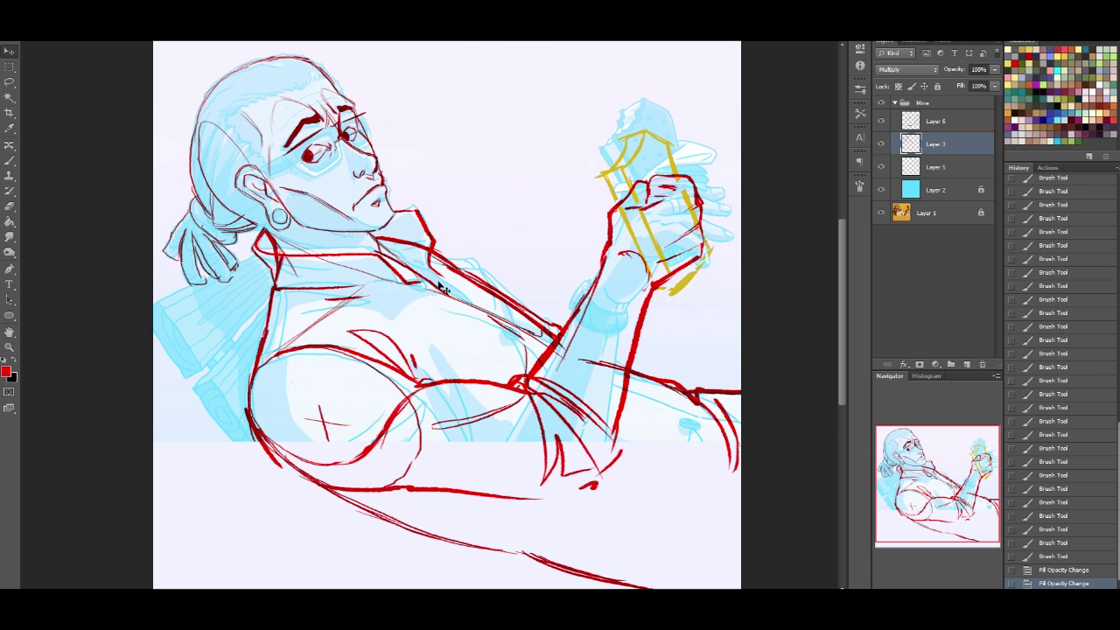
left_click(9, 205)
left_click(937, 121, "shift")
left_click(932, 164, "shift")
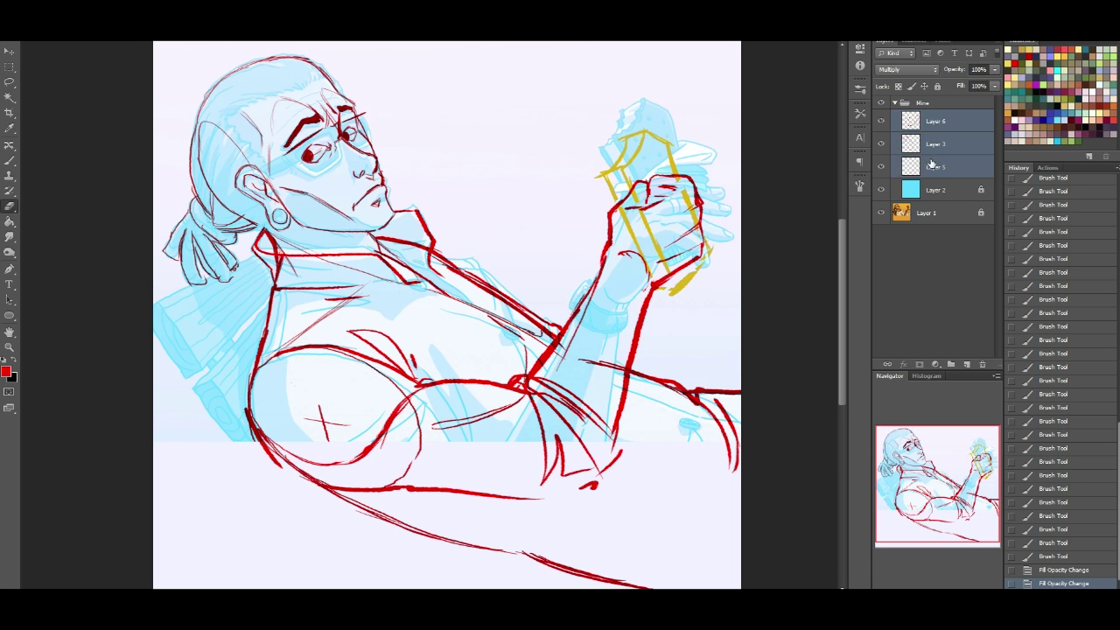
key("ctrl+e")
Step: Erase the jagged red shape at the elbow and draw a rounded elbow contour joining the upper arm to the forearm
mouse_move(514, 396)
left_mouse_down()
mouse_move(553, 448)
mouse_move(550, 486)
mouse_move(610, 439)
mouse_move(602, 490)
left_mouse_up()
mouse_move(549, 391)
left_mouse_down()
mouse_move(535, 416)
mouse_move(512, 398)
mouse_move(571, 430)
mouse_move(582, 450)
left_mouse_up()
left_click(10, 160)
left_click_drag(538, 501, 594, 491)
mouse_move(632, 450)
left_mouse_down()
mouse_move(582, 503)
mouse_move(605, 490)
left_mouse_up()
left_click_drag(618, 425, 614, 484)
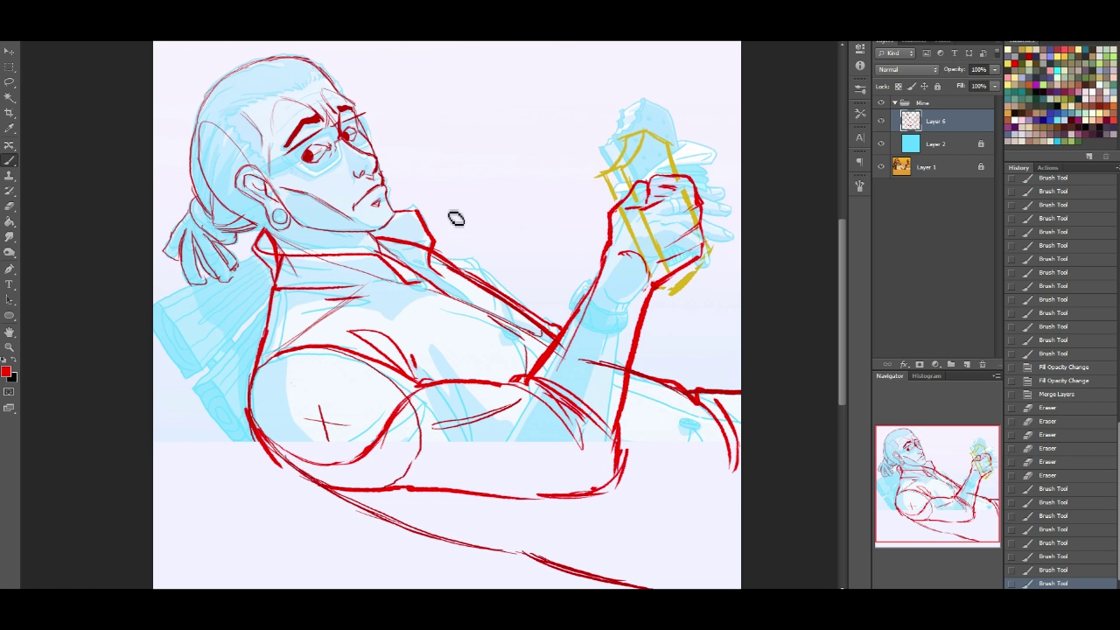
Step: Draw the outer edge and top edge of the wooden chair back behind the shoulder
mouse_move(922, 470)
left_mouse_down()
mouse_move(945, 473)
mouse_move(918, 468)
left_mouse_up()
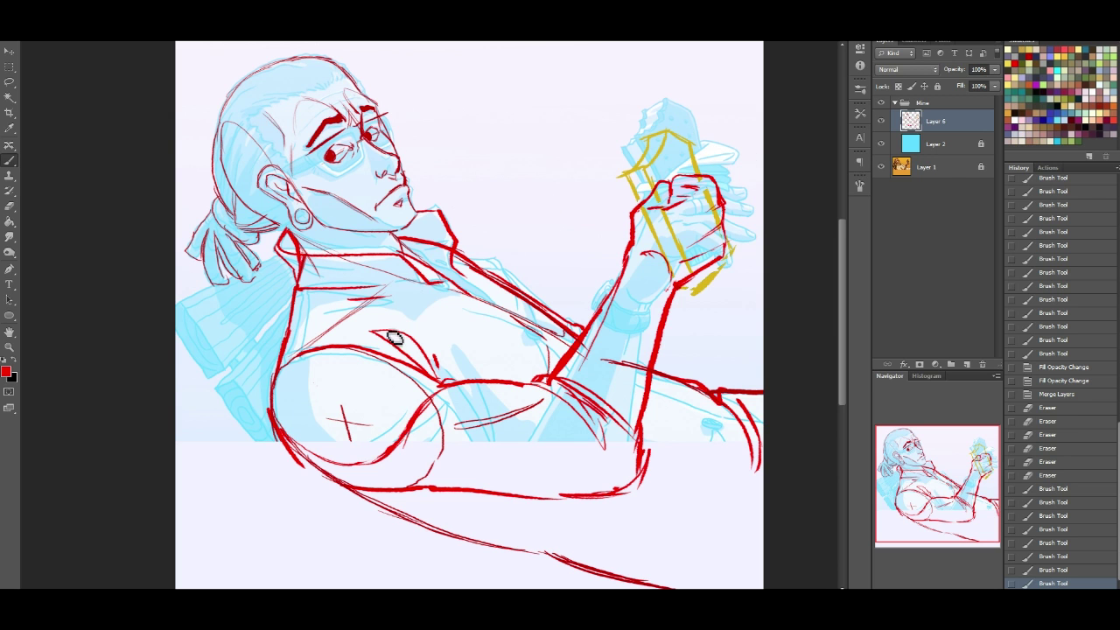
mouse_move(208, 390)
left_mouse_down()
mouse_move(180, 327)
mouse_move(225, 409)
left_mouse_up()
left_click_drag(185, 347, 267, 459)
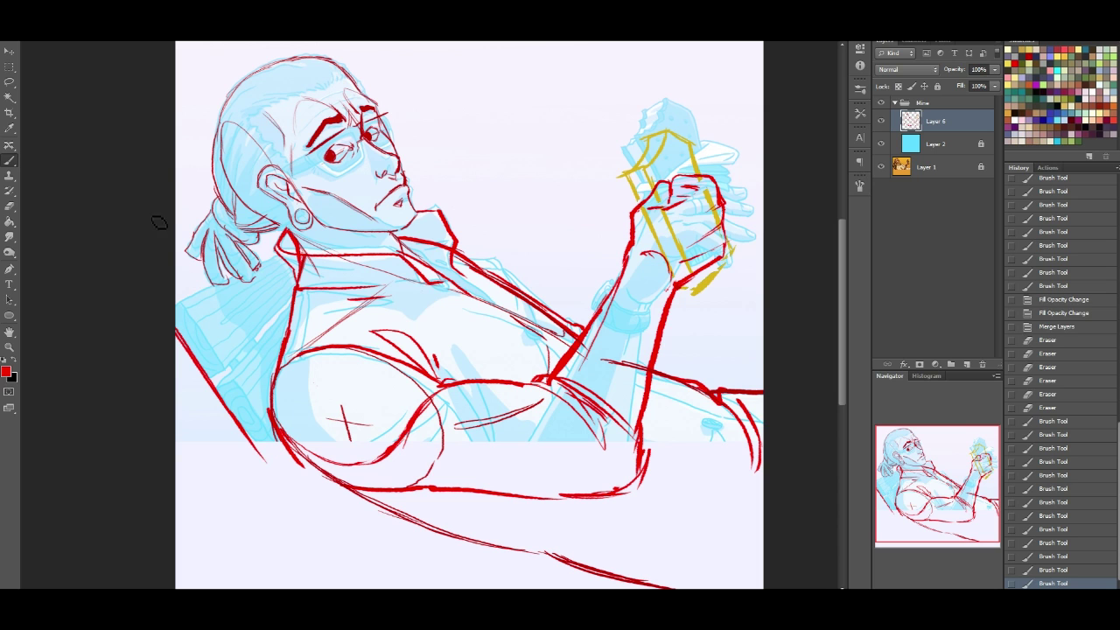
left_click_drag(202, 299, 195, 307)
mouse_move(258, 266)
left_mouse_down()
mouse_move(190, 307)
mouse_move(259, 267)
left_mouse_up()
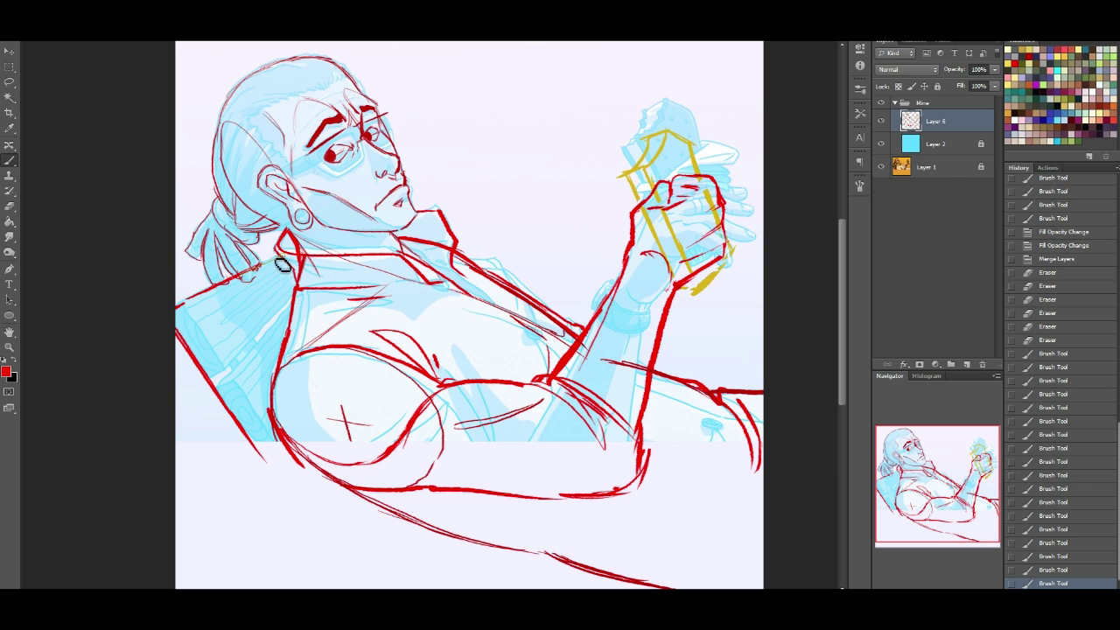
Step: Draw the chair back's crossbar lines and parallel inner edge, and extend its top edge to the collar
left_click_drag(232, 358, 262, 335)
mouse_move(216, 376)
left_mouse_down()
mouse_move(294, 297)
mouse_move(231, 366)
left_mouse_up()
left_click_drag(186, 318, 268, 435)
left_click_drag(202, 344, 275, 440)
left_click_drag(218, 362, 275, 445)
left_click_drag(234, 387, 278, 457)
left_click_drag(215, 386, 231, 377)
mouse_move(286, 324)
left_mouse_down()
mouse_move(222, 381)
mouse_move(269, 335)
left_mouse_up()
left_click_drag(263, 268, 291, 247)
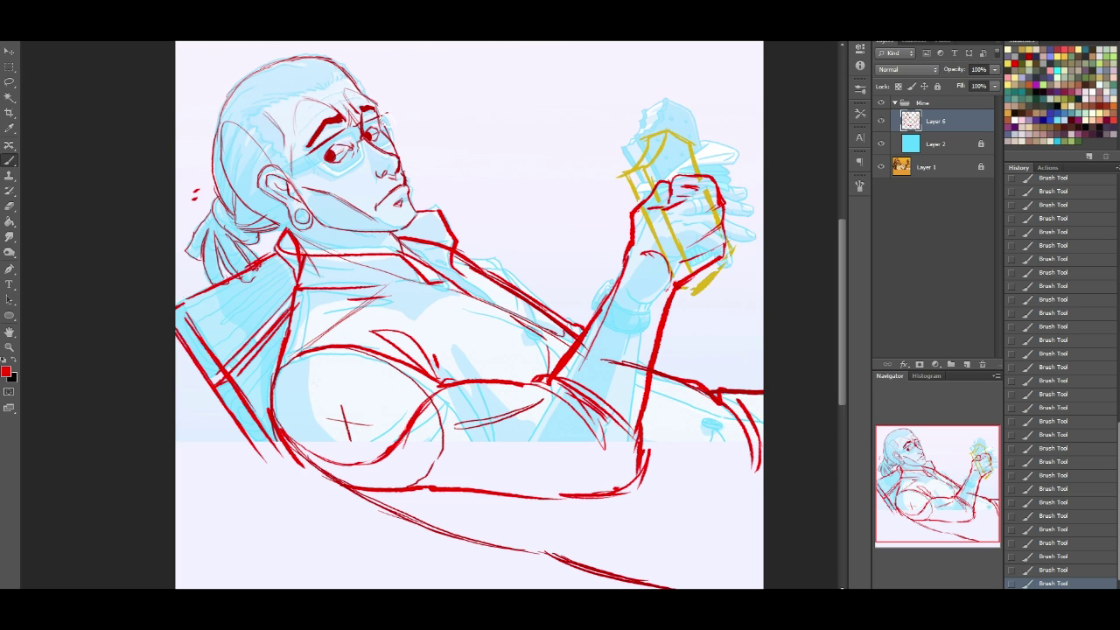
Step: Add small accent marks in front of the face and erase the chair line overlapping the ponytail
left_click_drag(413, 115, 430, 143)
key("e")
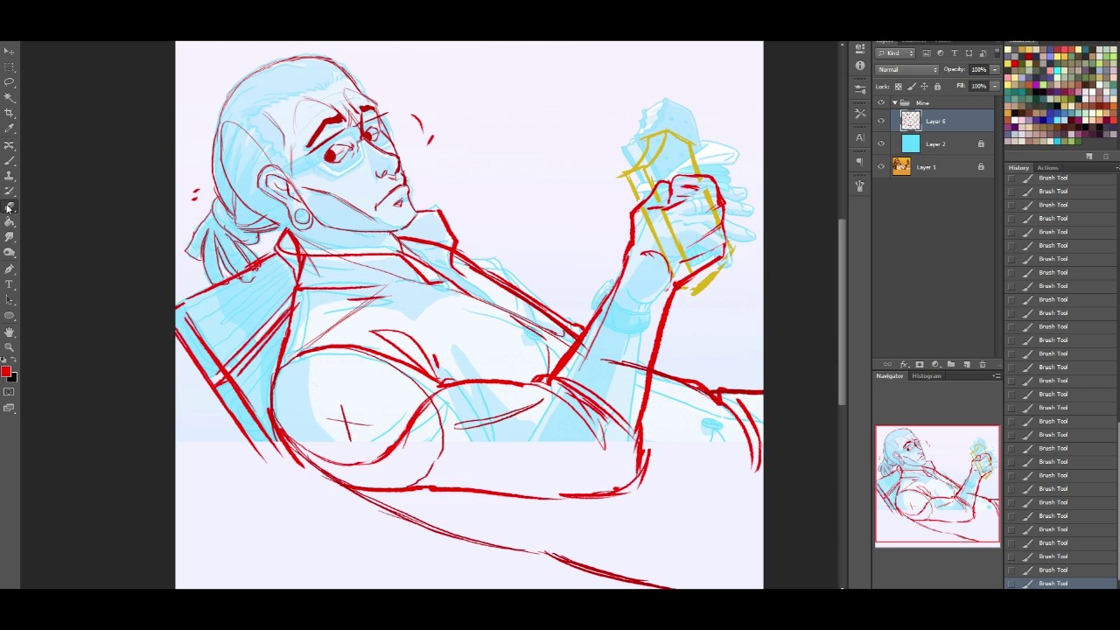
mouse_move(224, 280)
left_mouse_down()
mouse_move(239, 262)
mouse_move(256, 268)
mouse_move(243, 262)
left_mouse_up()
left_click_drag(231, 280, 236, 277)
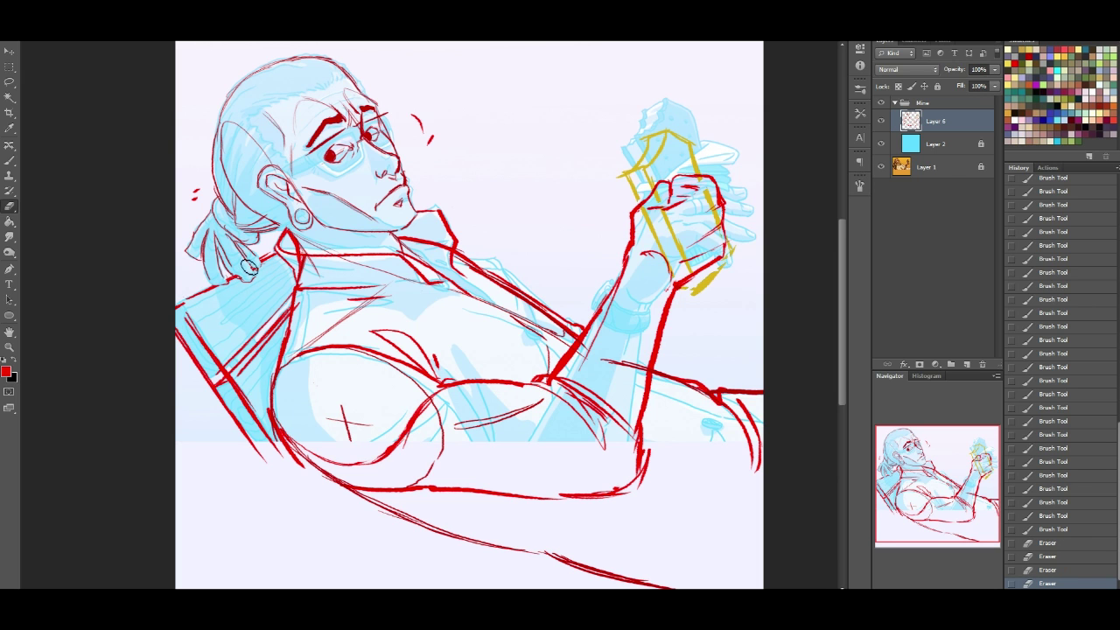
Step: Compare the sketch with the original artwork, then draw the curved shadow edge across the chair back
left_click(9, 161)
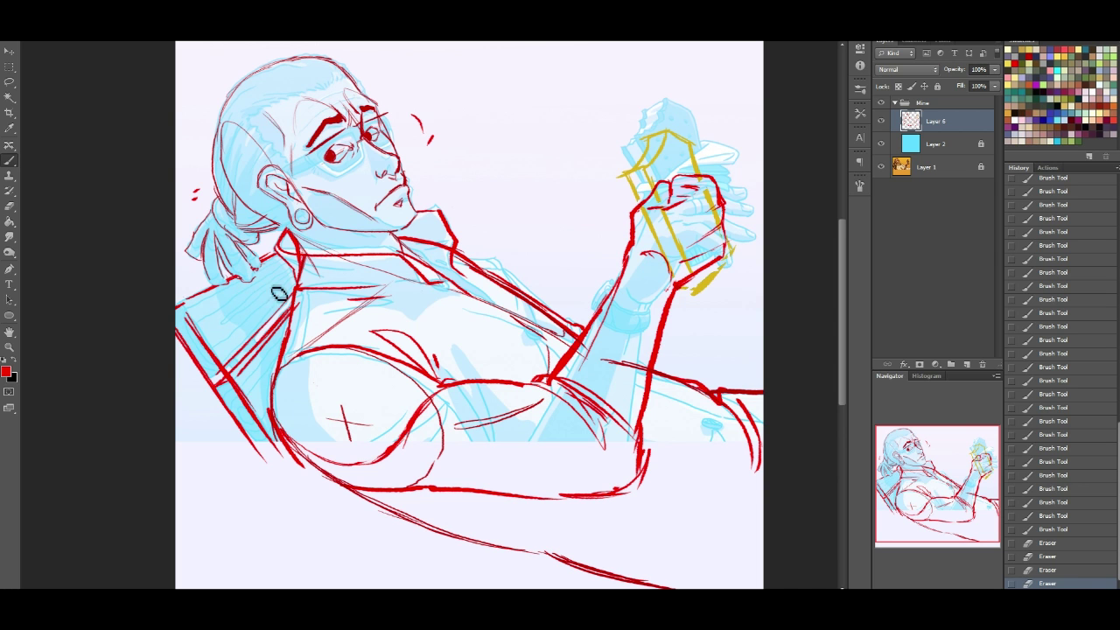
left_click(881, 105)
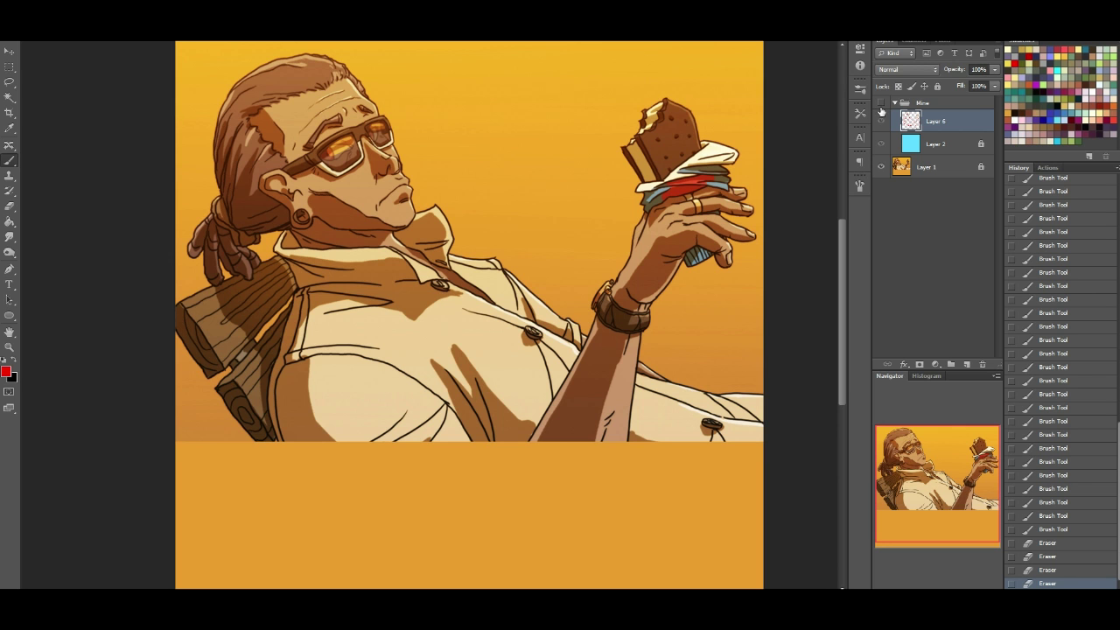
left_click(880, 103)
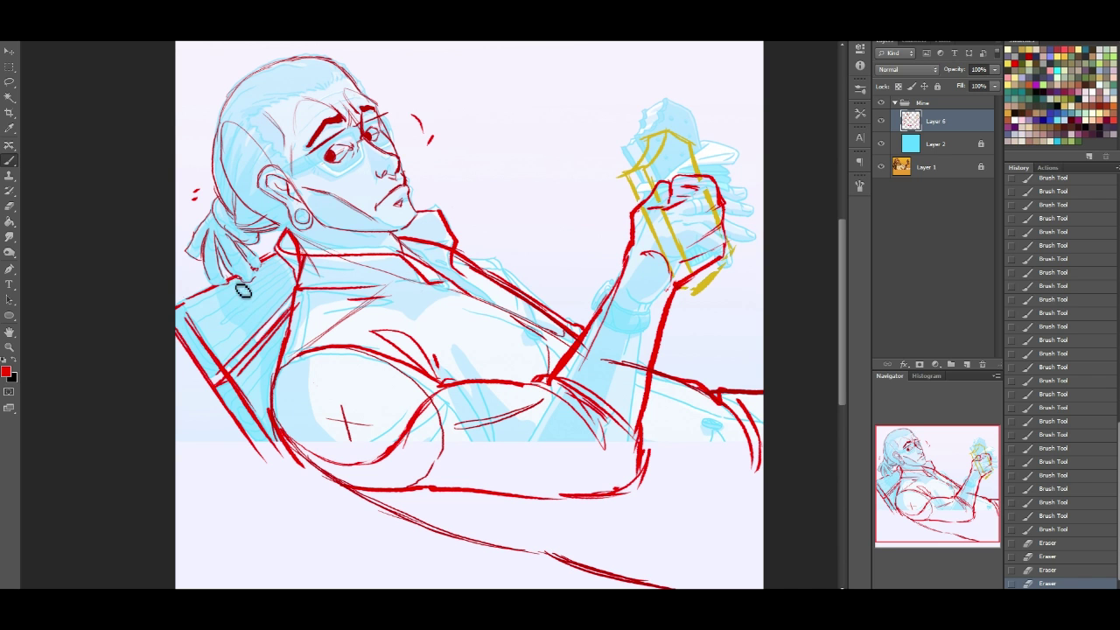
left_click_drag(241, 296, 260, 332)
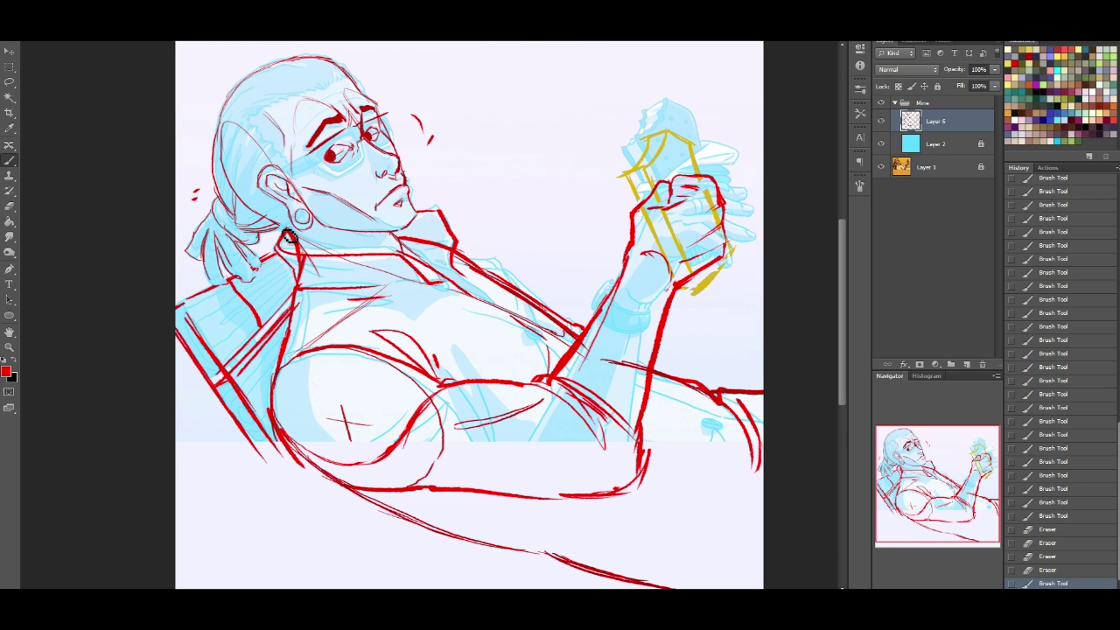
left_click_drag(264, 346, 273, 410)
left_click_drag(224, 317, 236, 306)
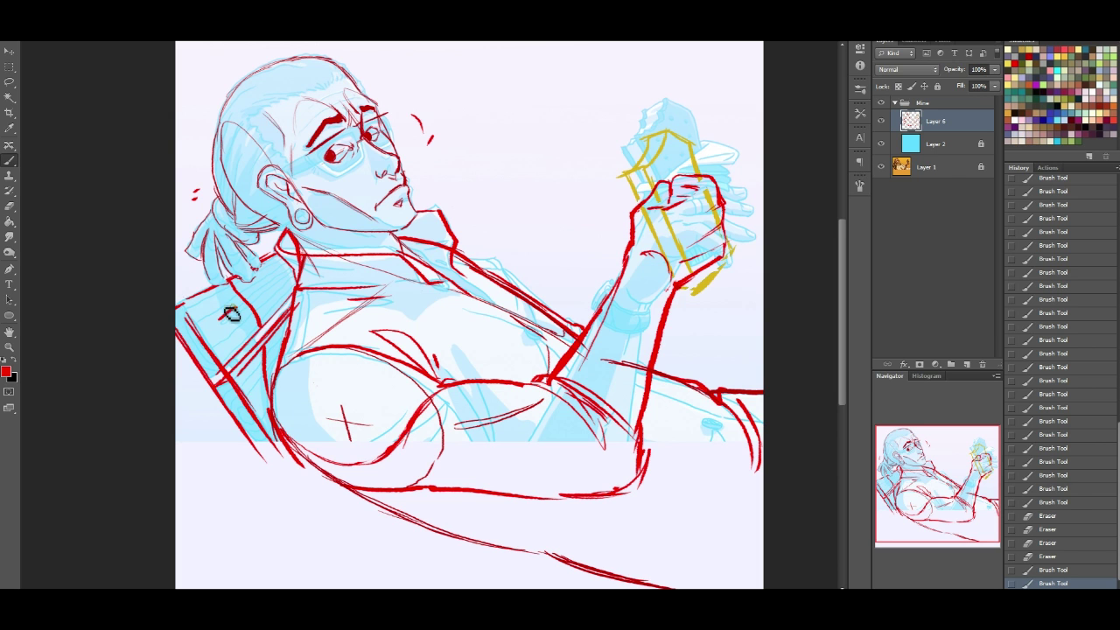
key("ctrl+z")
Step: Hatch the shadow on the chair back beside the collar and shoulder
left_click_drag(254, 284, 292, 263)
left_click_drag(248, 301, 295, 281)
left_click_drag(255, 312, 295, 290)
mouse_move(254, 339)
left_mouse_down()
mouse_move(290, 315)
mouse_move(270, 401)
left_mouse_up()
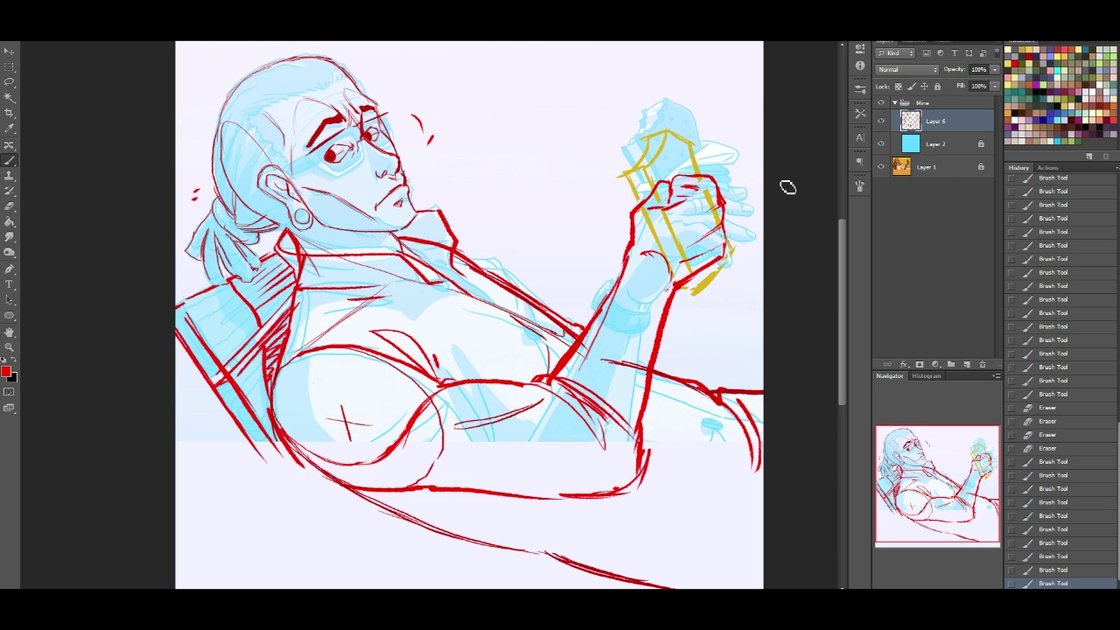
Step: Set the merged sketch layer's blending mode to Multiply
left_click(908, 69)
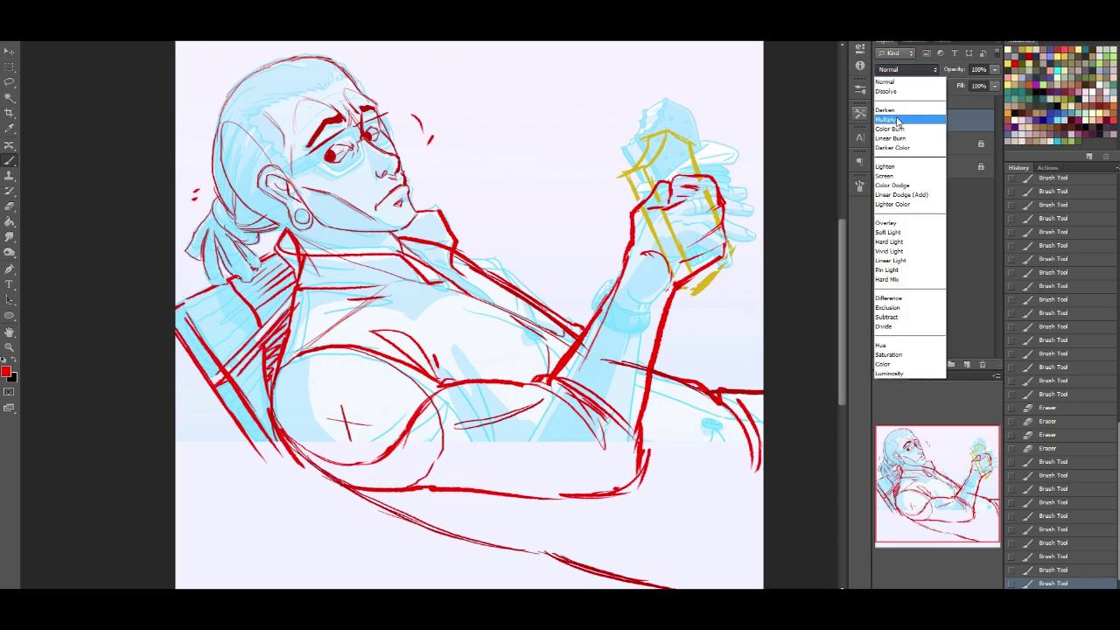
left_click(903, 112)
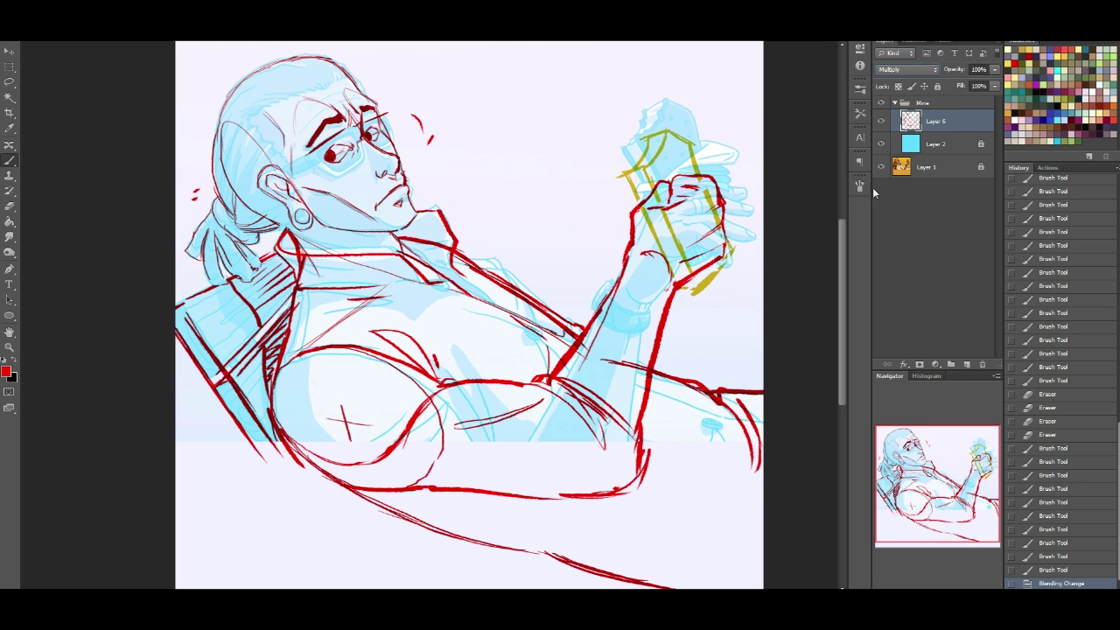